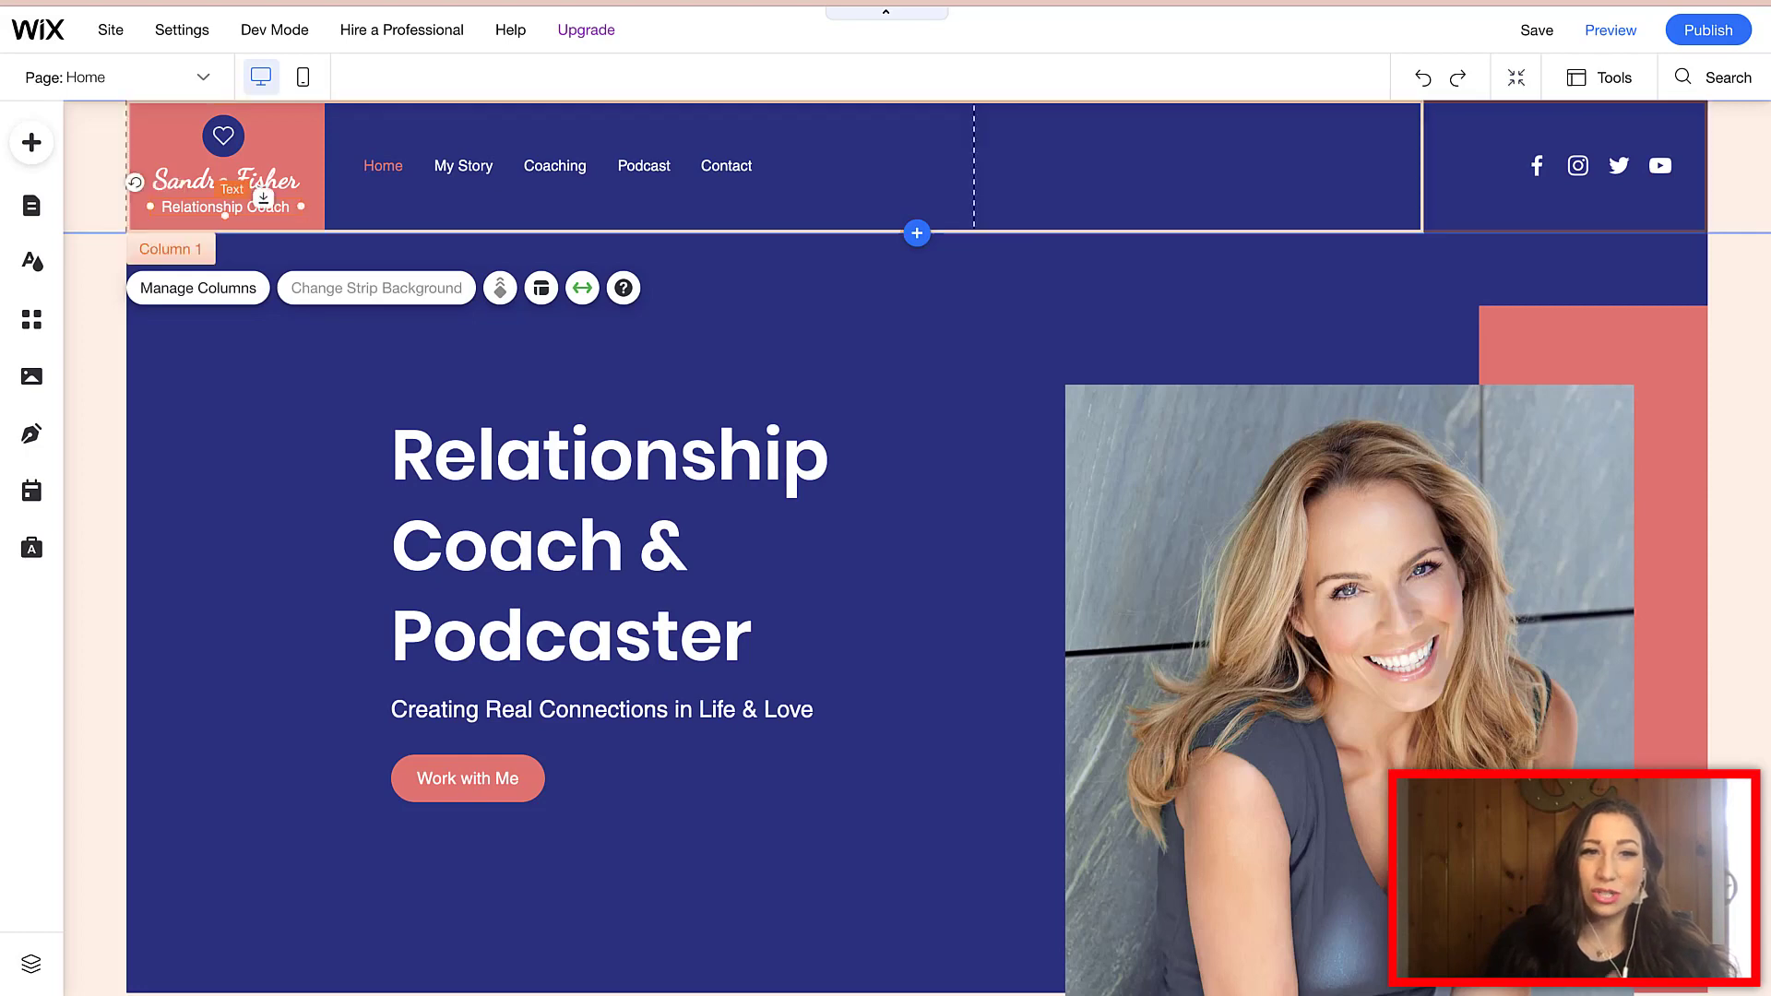
# - Select the 'Relationship Coach' header text and hero subtitle, then scroll to review the home page
pyautogui.click(225, 205)
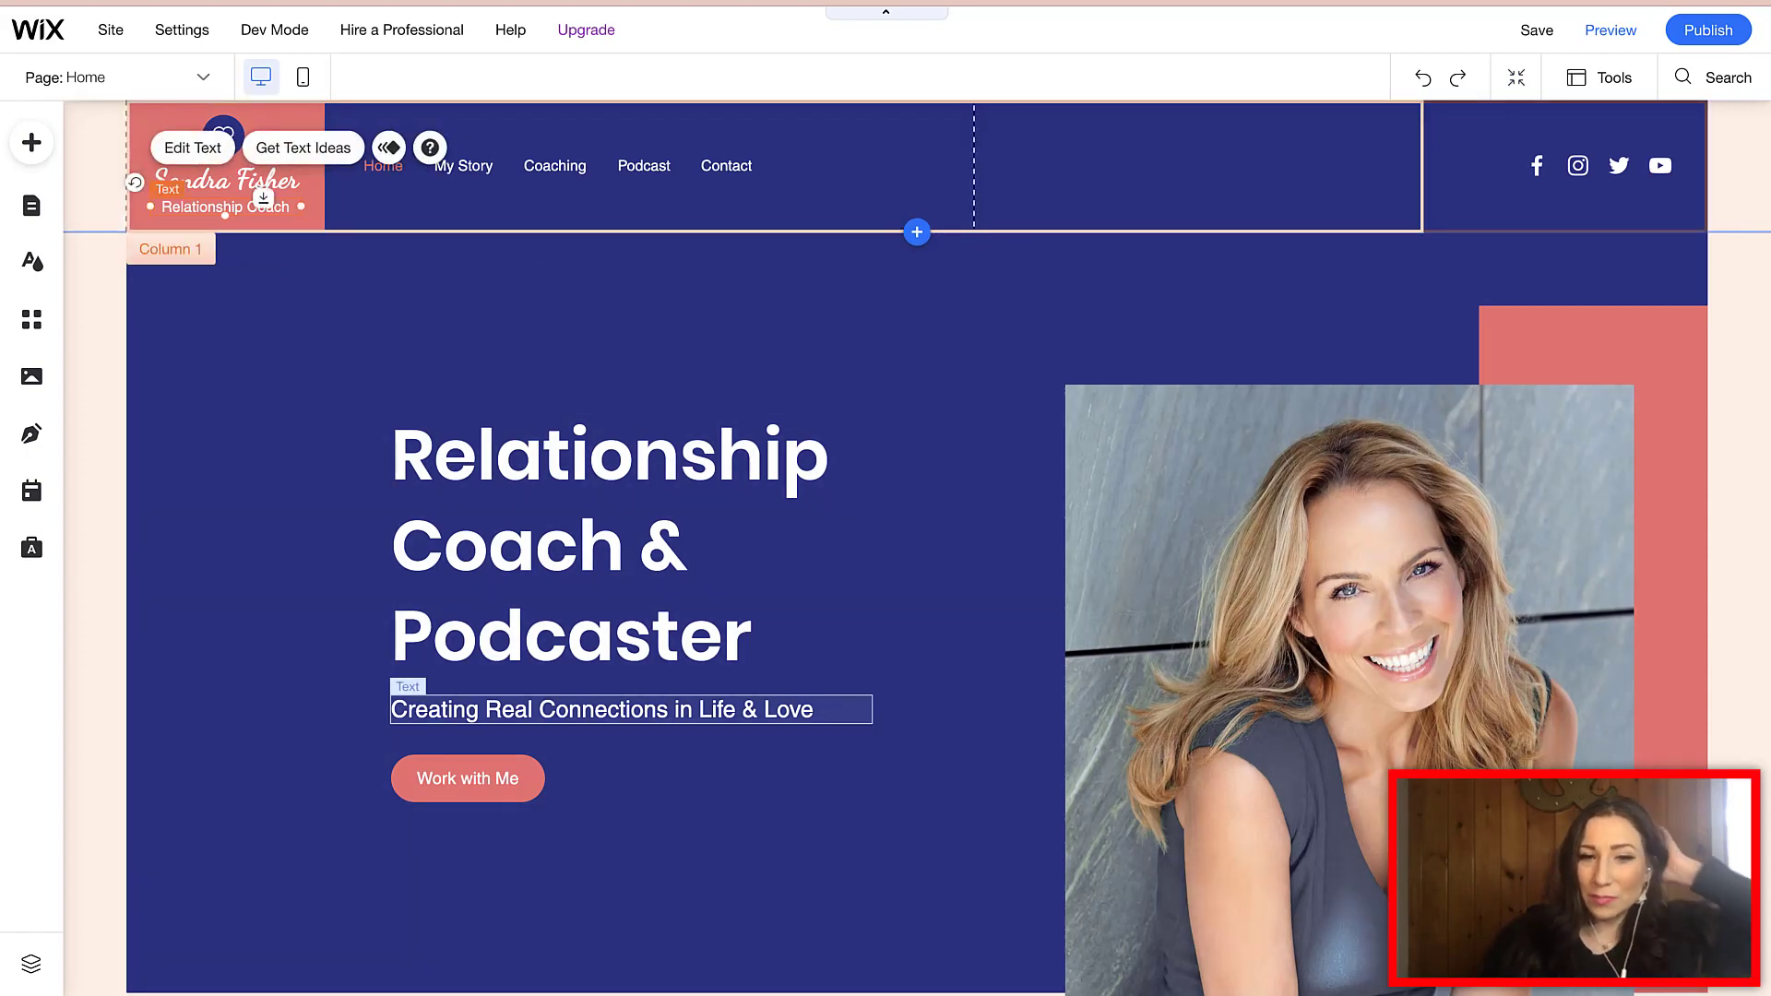
pyautogui.click(631, 709)
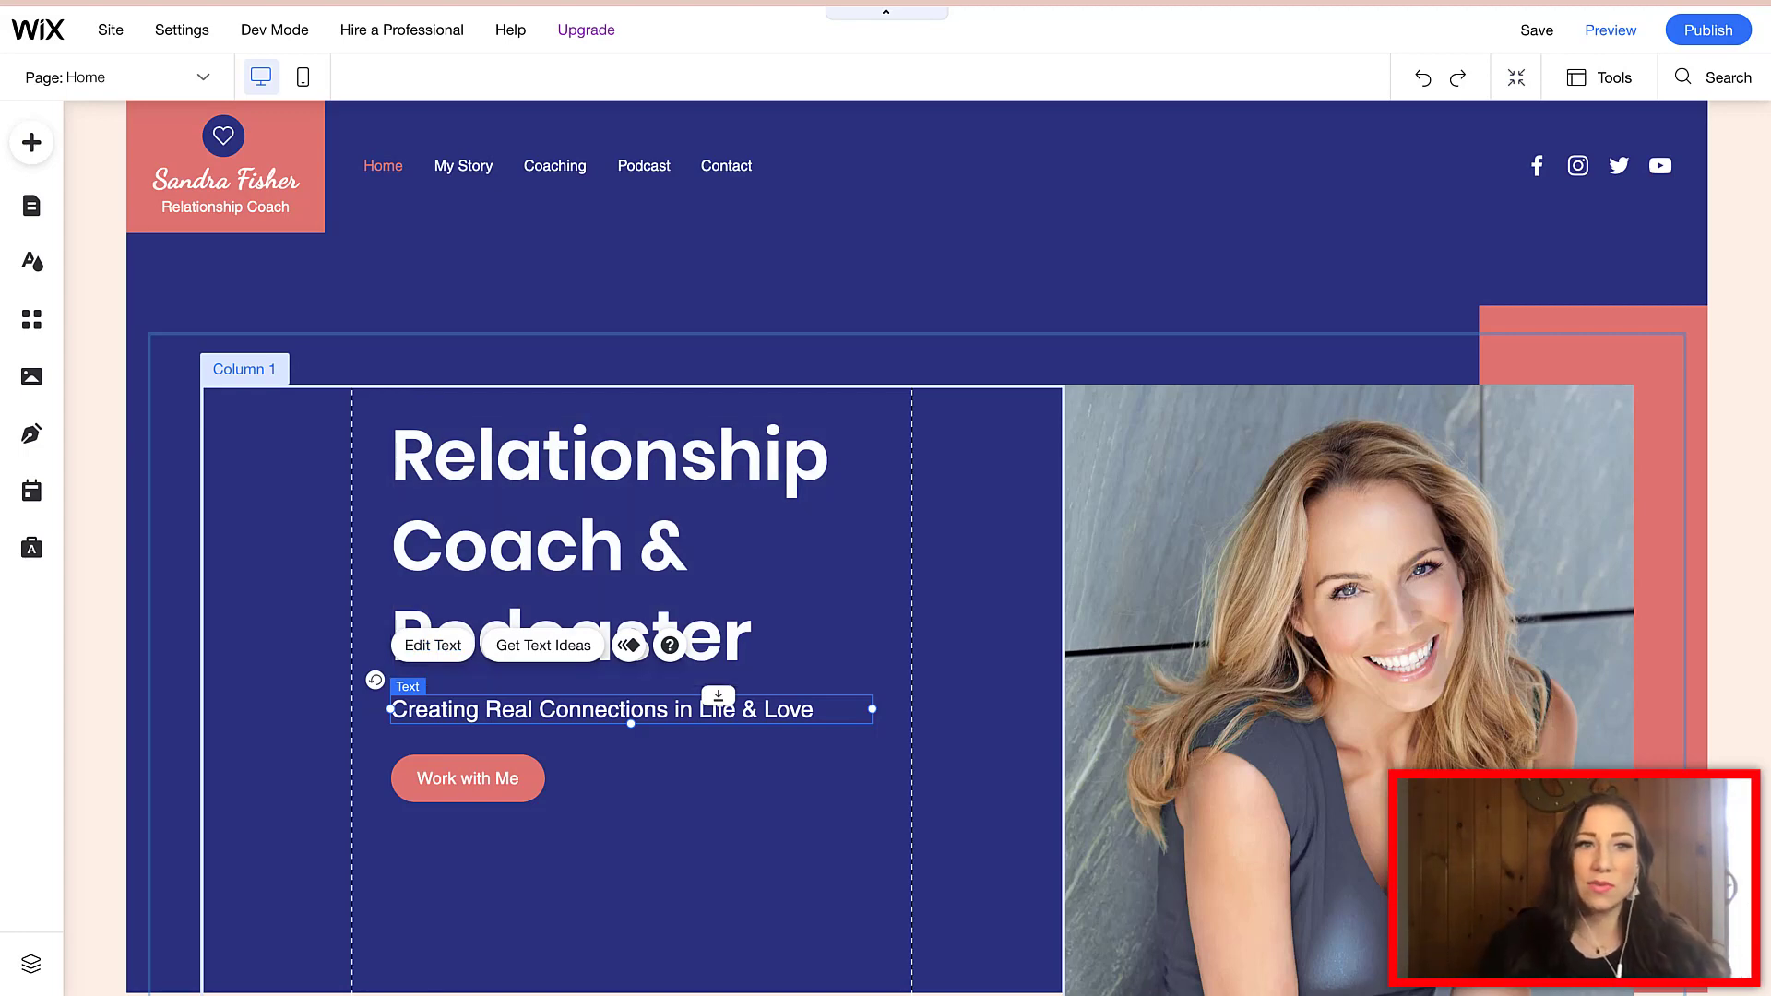
pyautogui.scroll(-3, 917, 548)
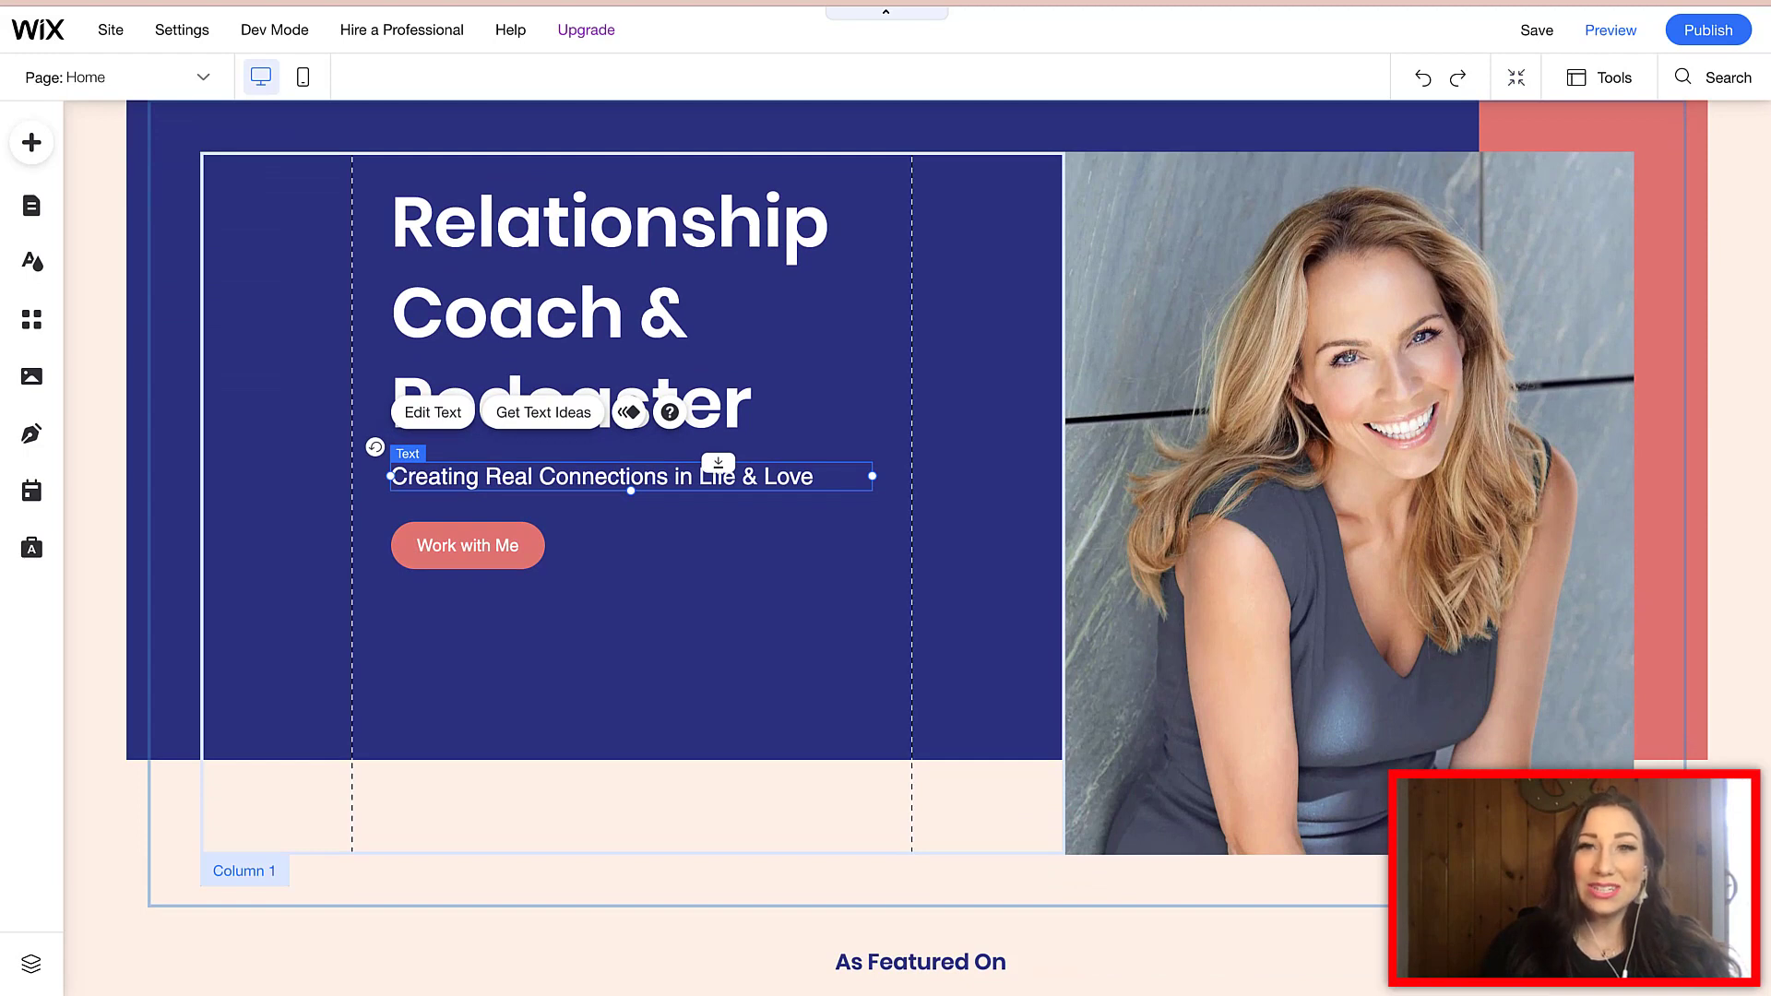
pyautogui.scroll(-4, 917, 548)
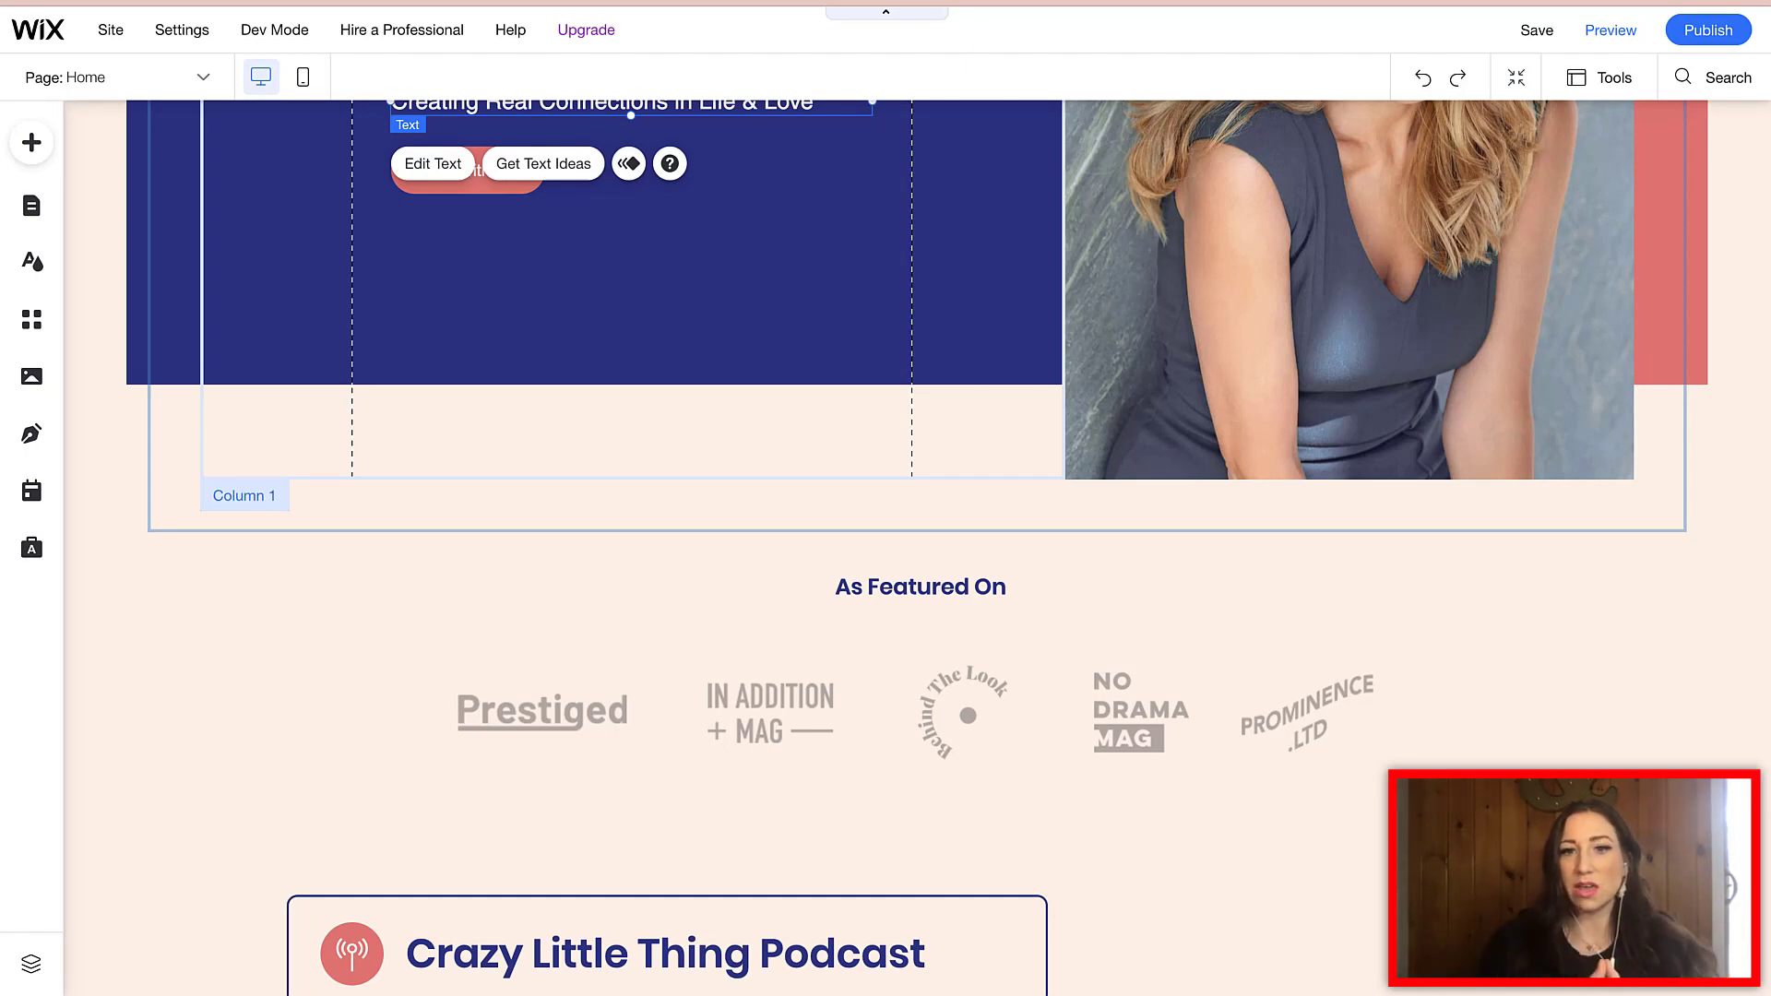
pyautogui.scroll(7, 886, 498)
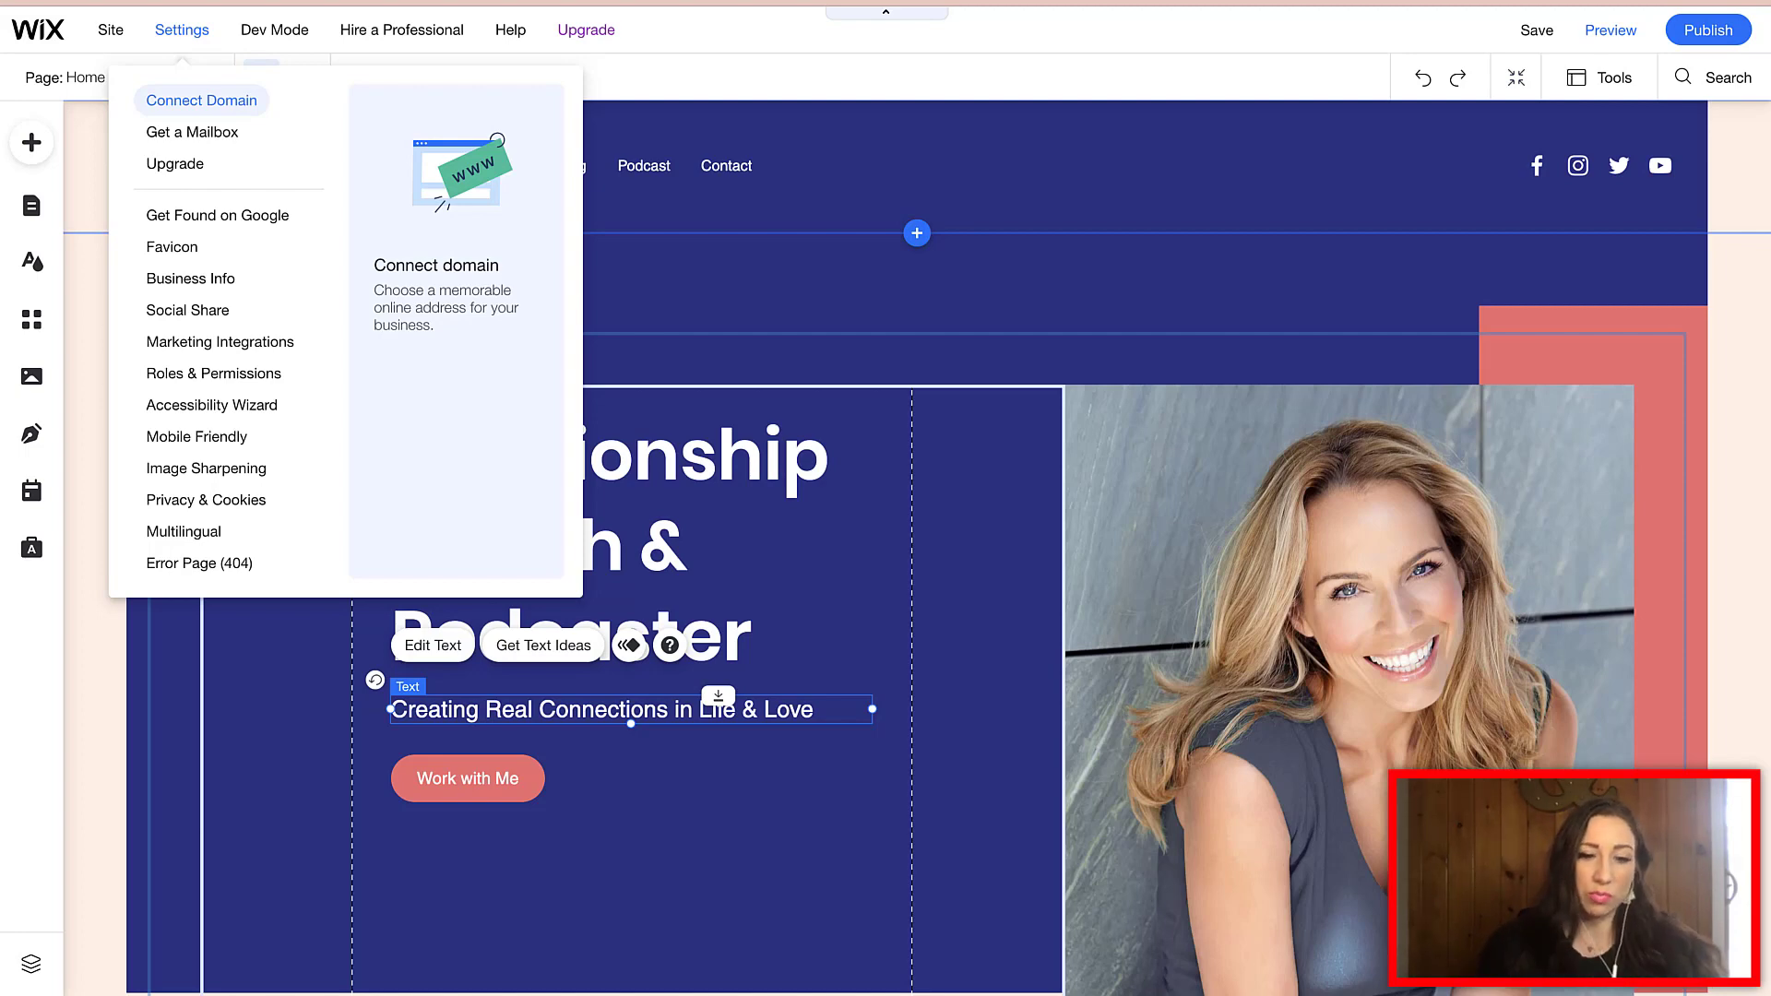
# - Review the Connect Domain options, then close the dashboard and return to the editor
pyautogui.click(201, 100)
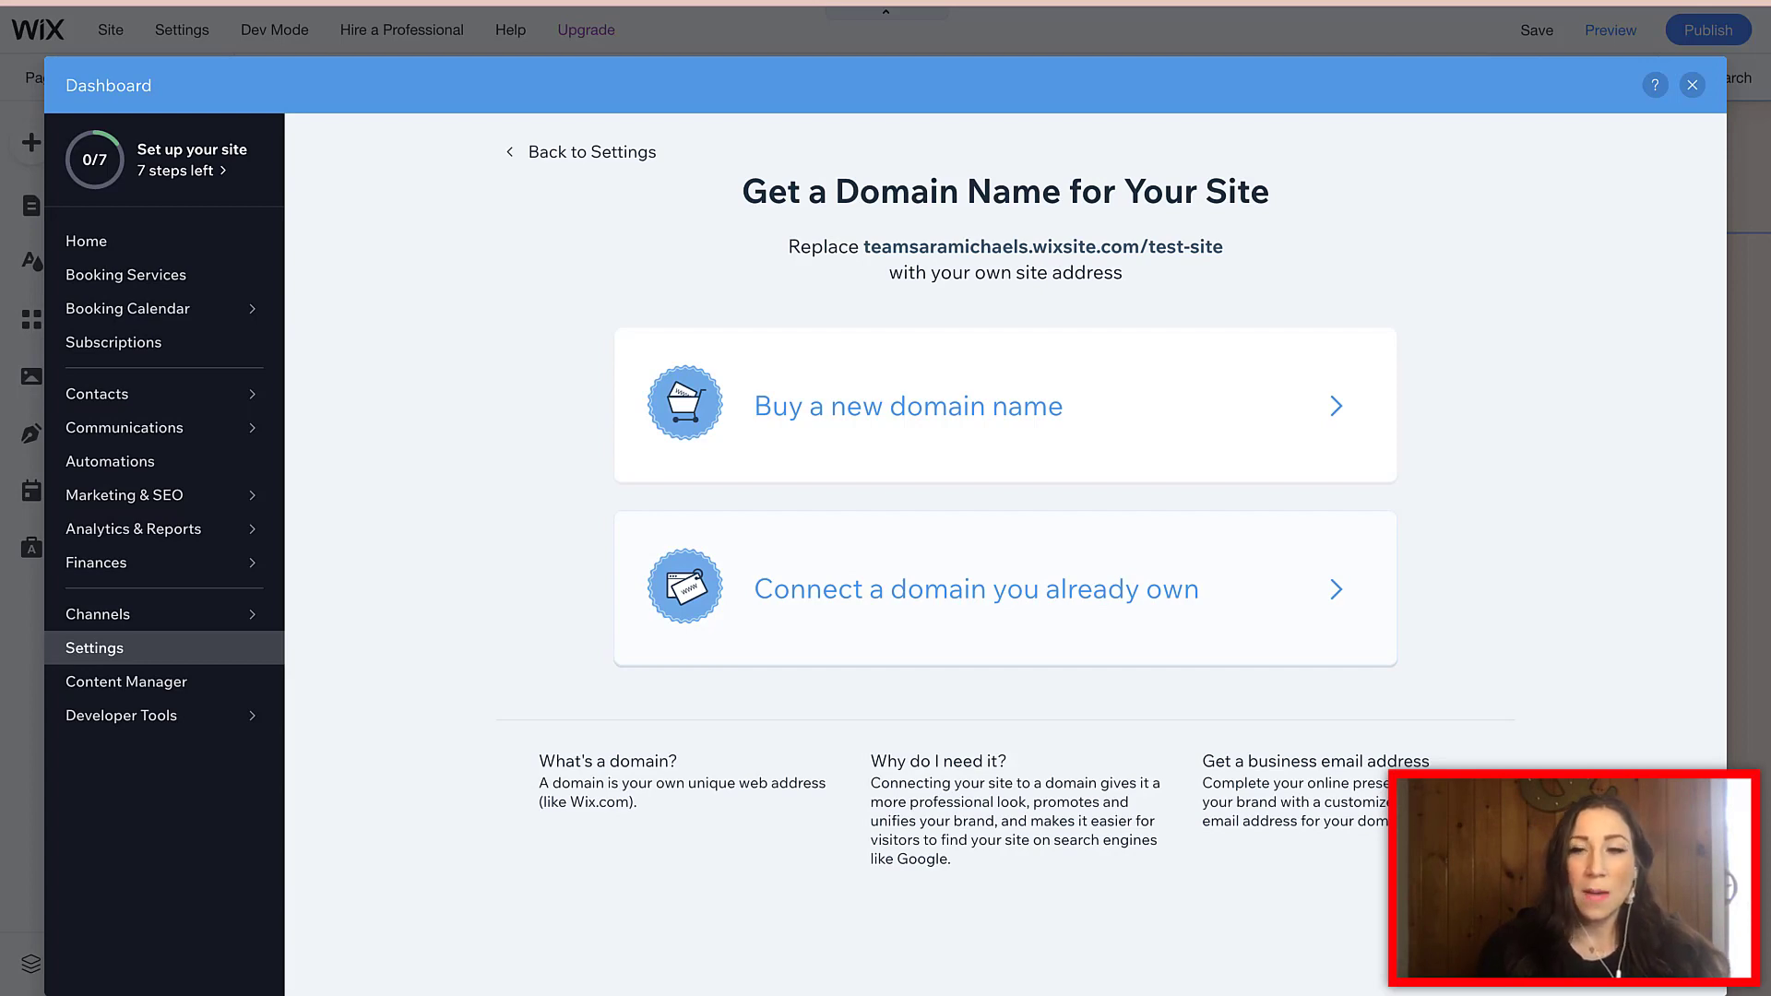
pyautogui.click(1692, 85)
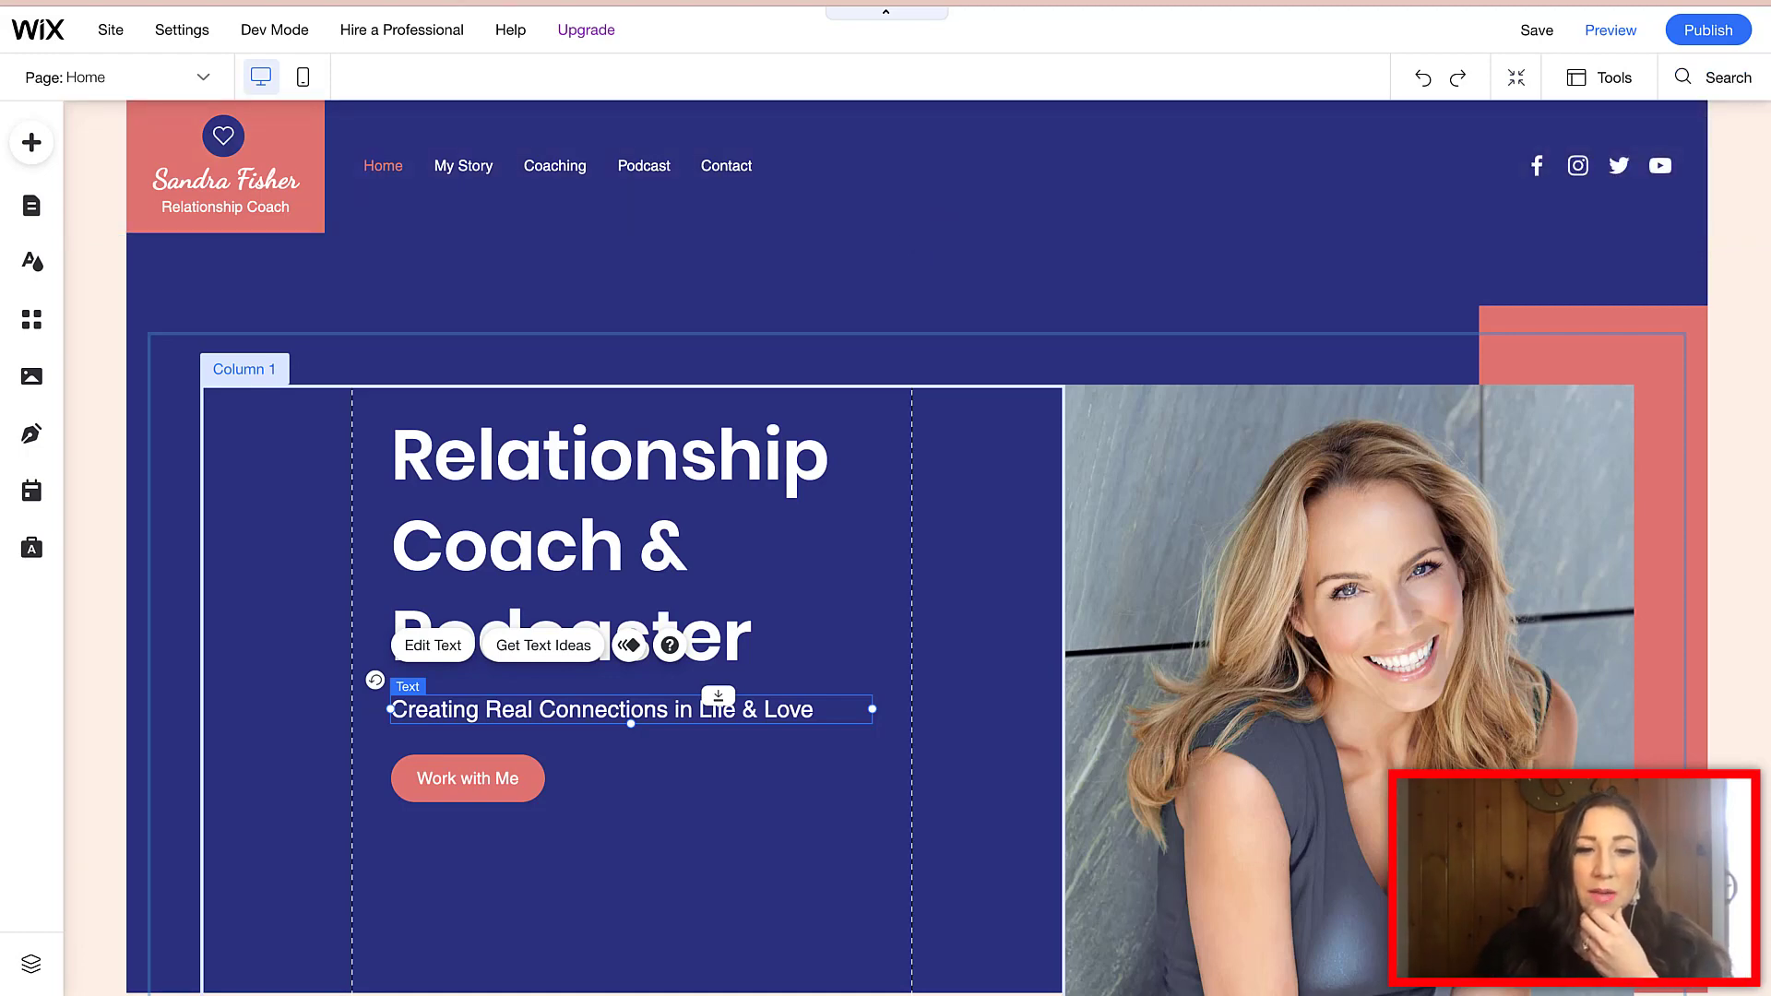
pyautogui.click(433, 645)
pyautogui.write('wi')
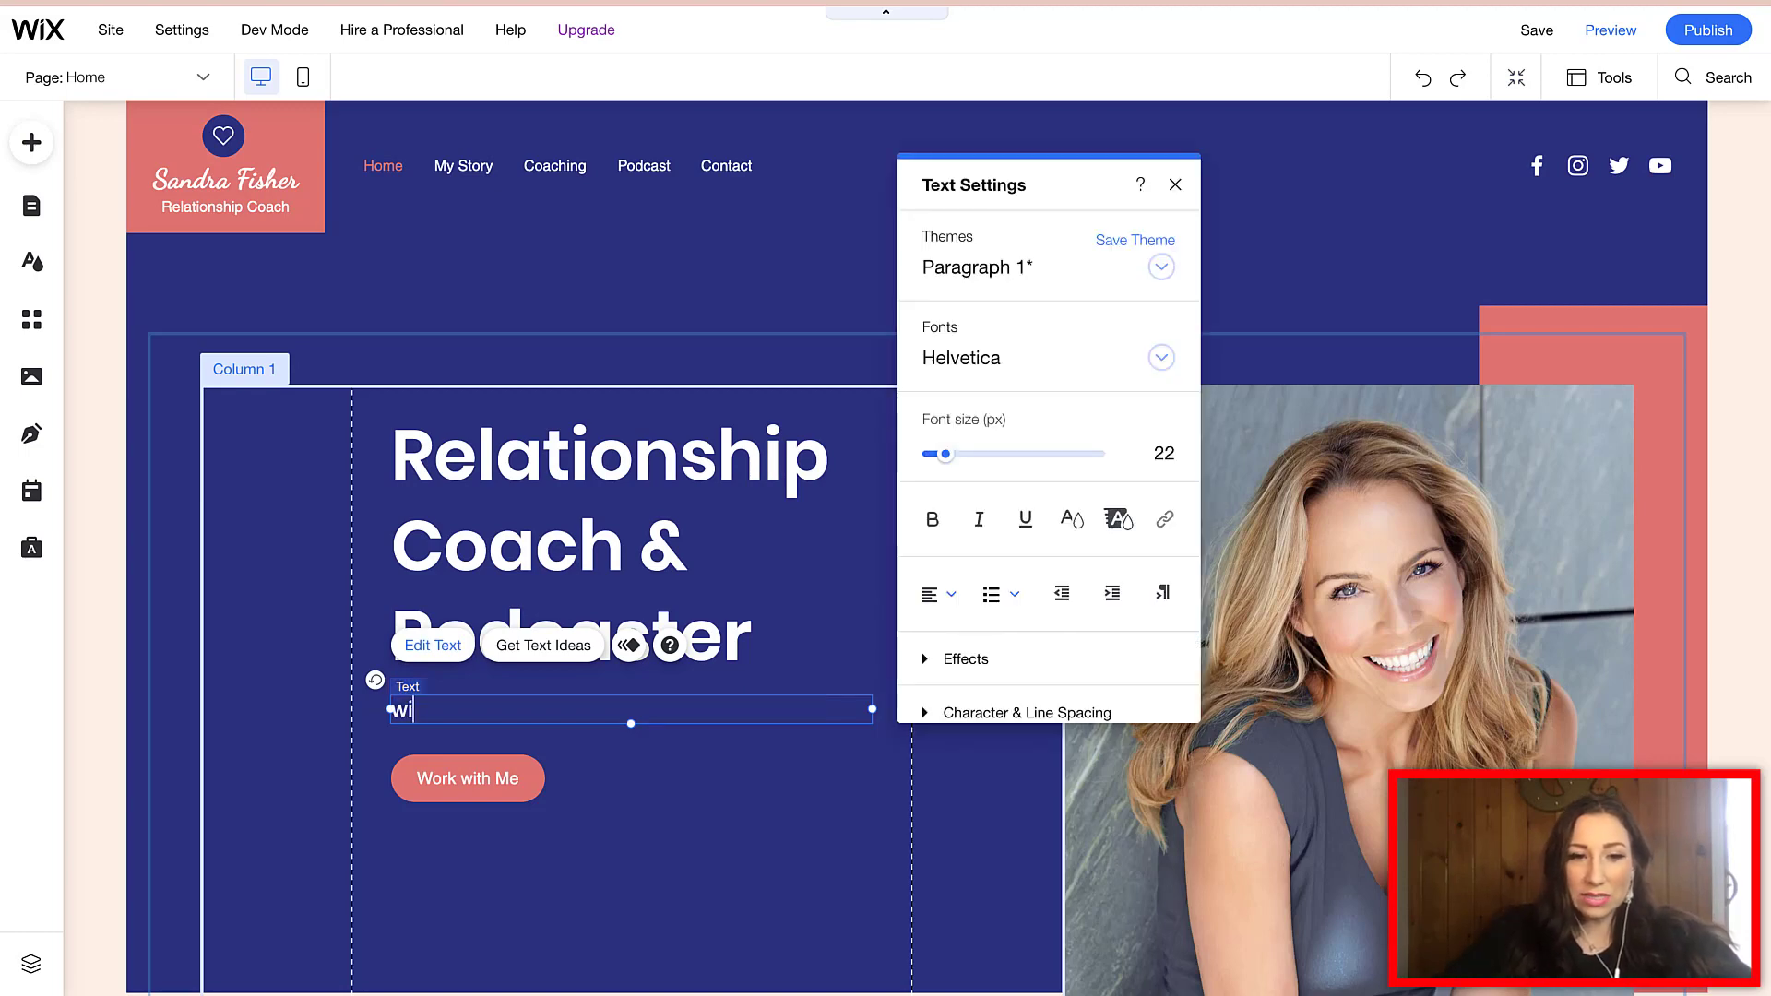
pyautogui.write('ww')
pyautogui.press('BackSpace')
pyautogui.press('BackSpace')
pyautogui.press('BackSpace')
pyautogui.write('www.')
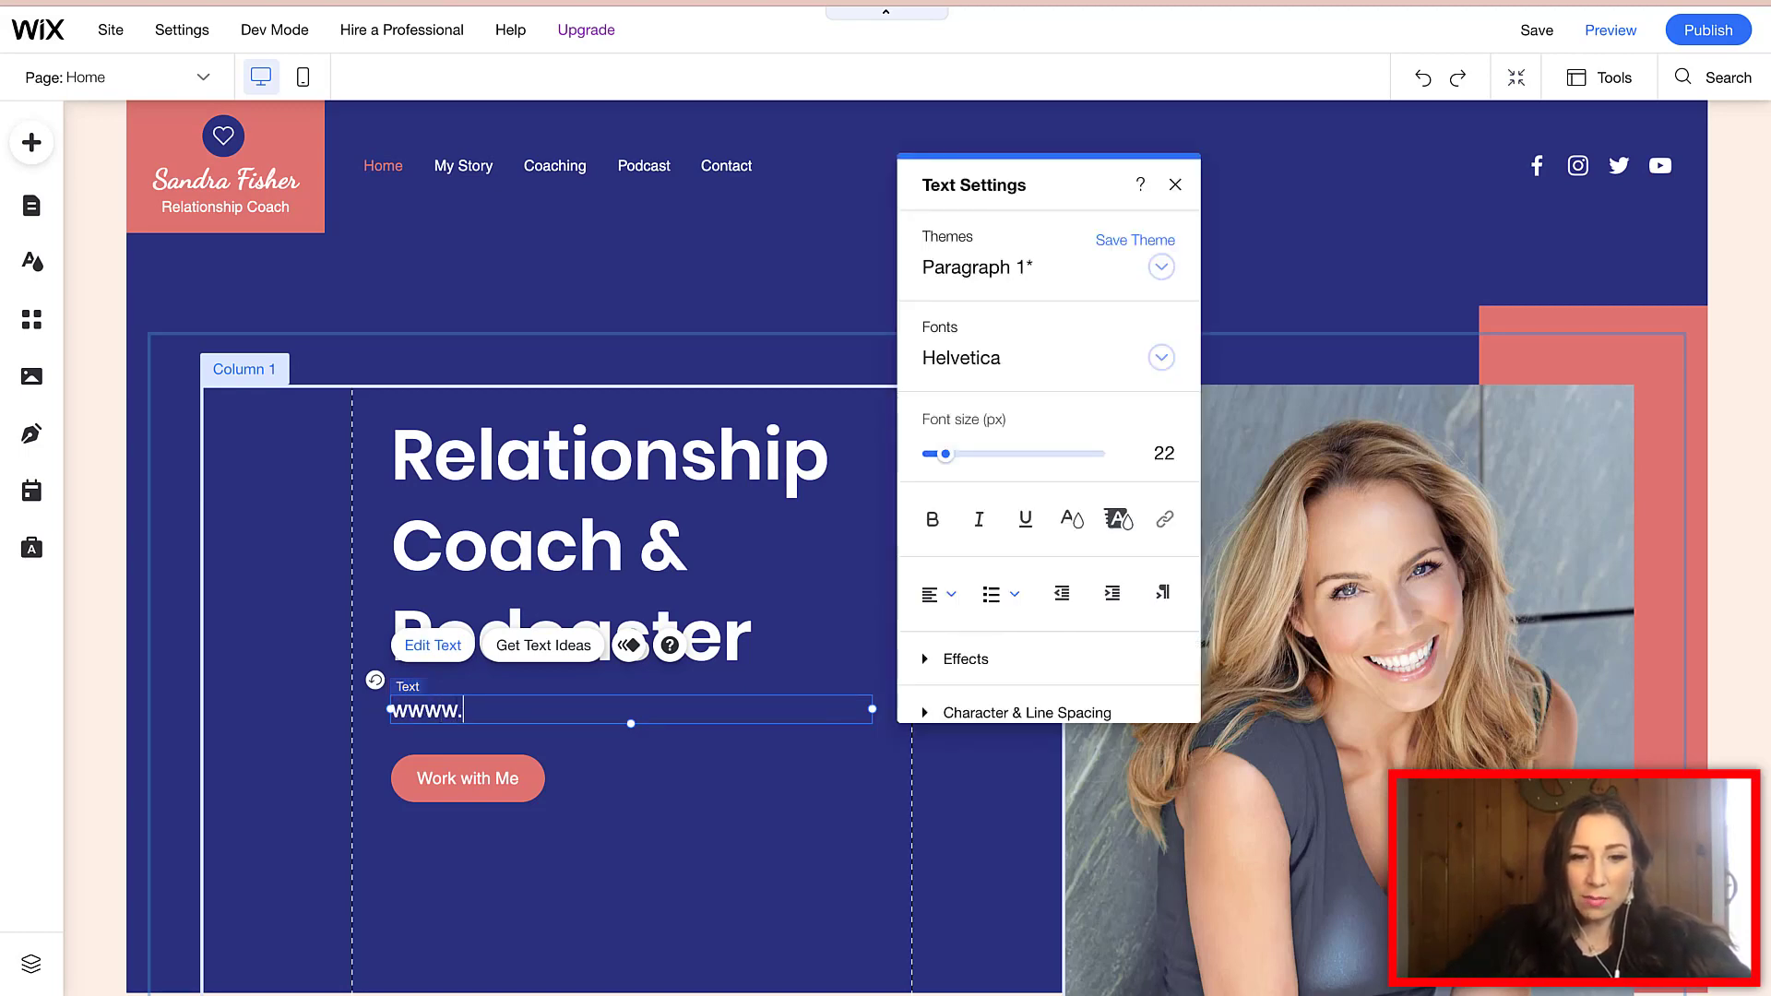
pyautogui.press('BackSpace')
pyautogui.press('BackSpace')
pyautogui.write('.wixsite.')
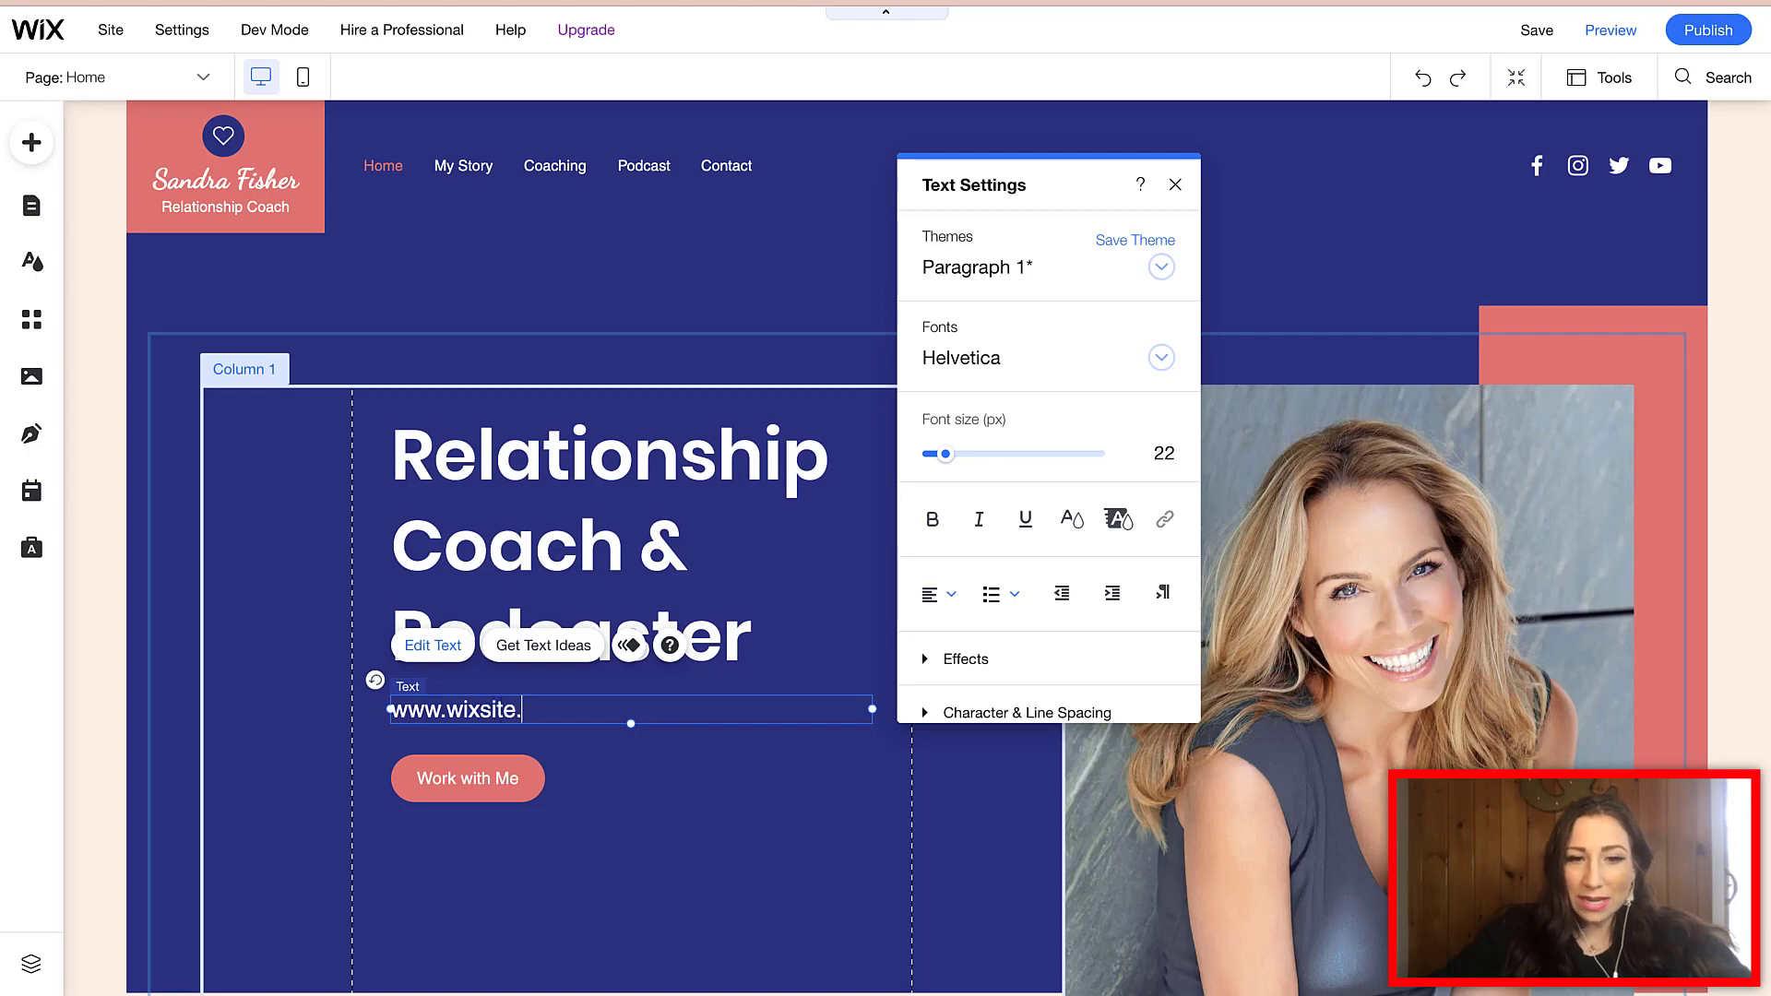
pyautogui.write('com/sara')
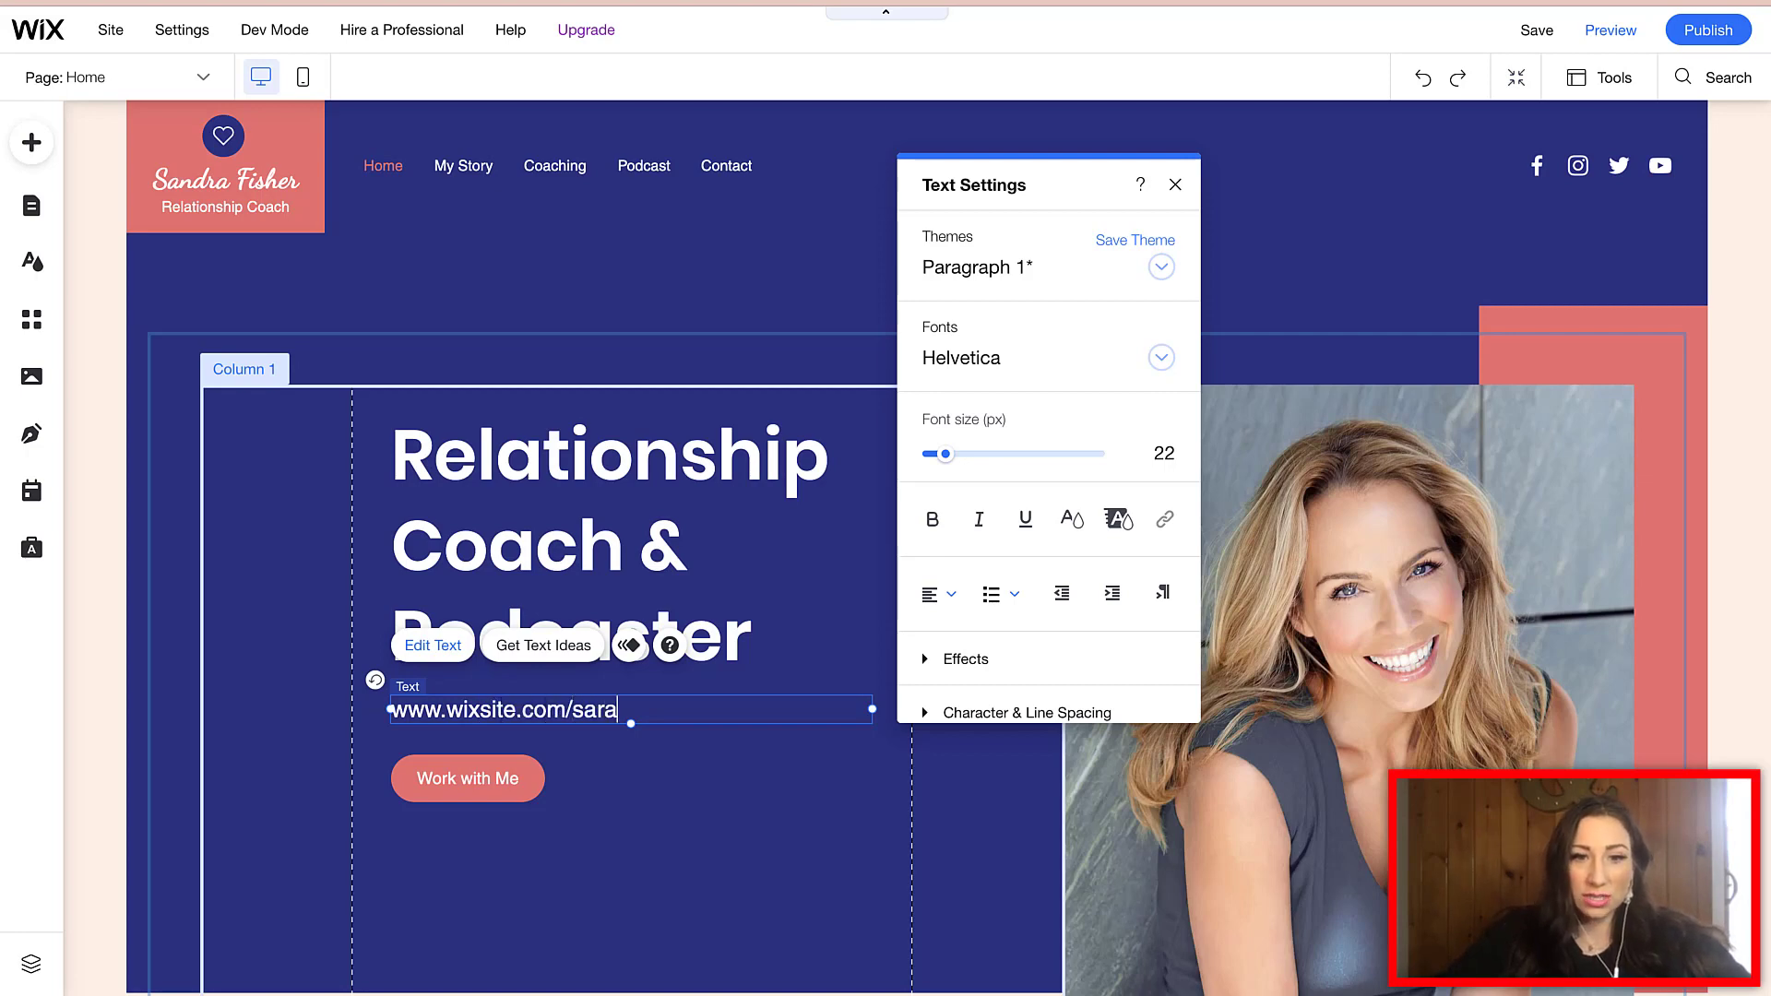
pyautogui.write('michaes-testsite')
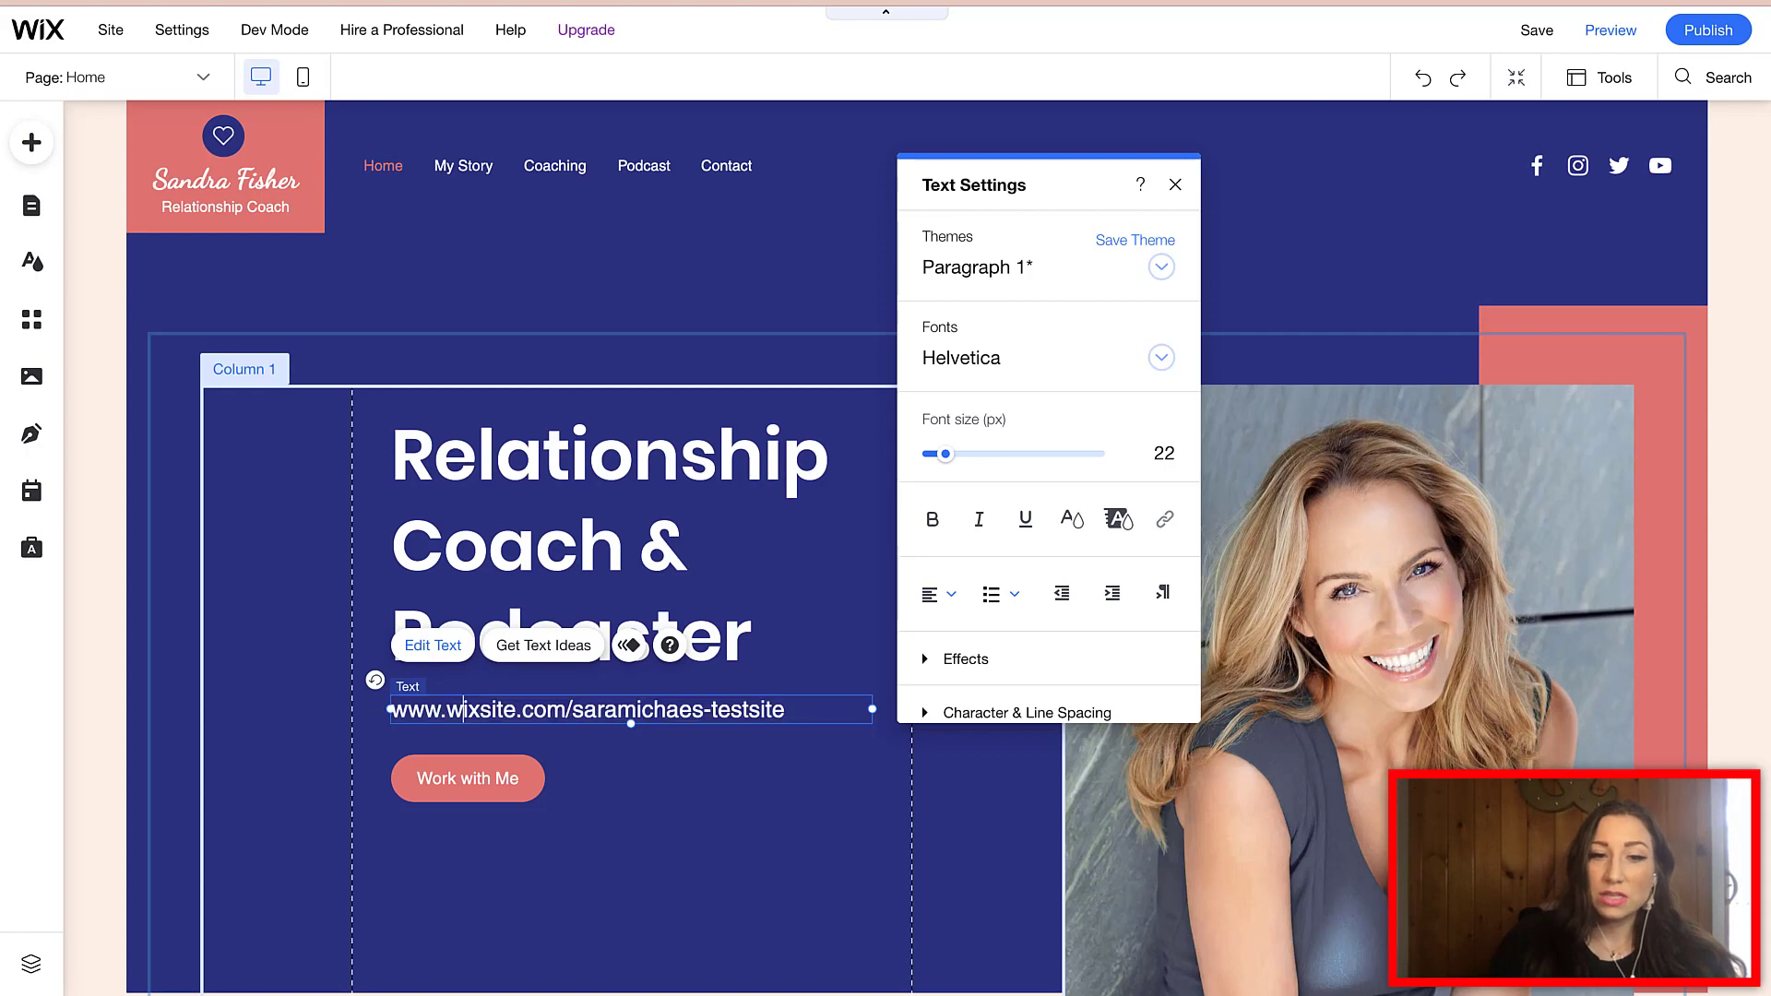
pyautogui.moveTo(447, 709); pyautogui.dragTo(785, 709)
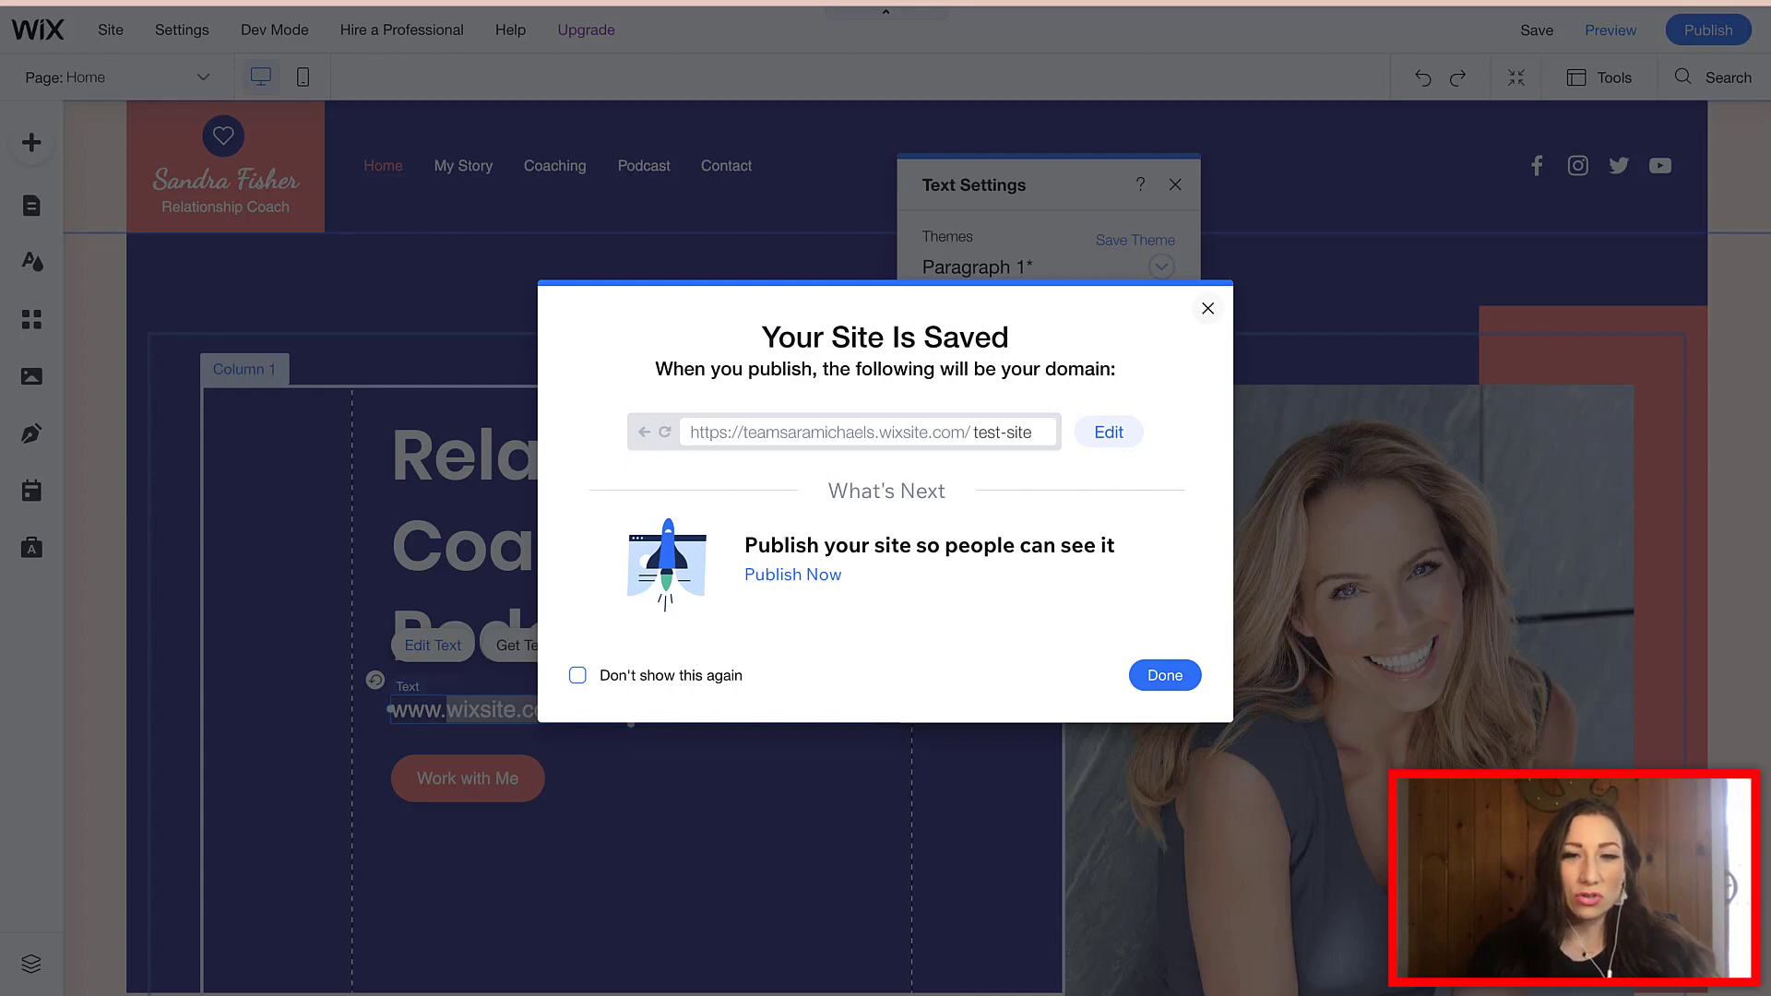
# - Undo the subtitle back to its original text, then highlight DOMAIN on the Canva checklist
pyautogui.click(1207, 309)
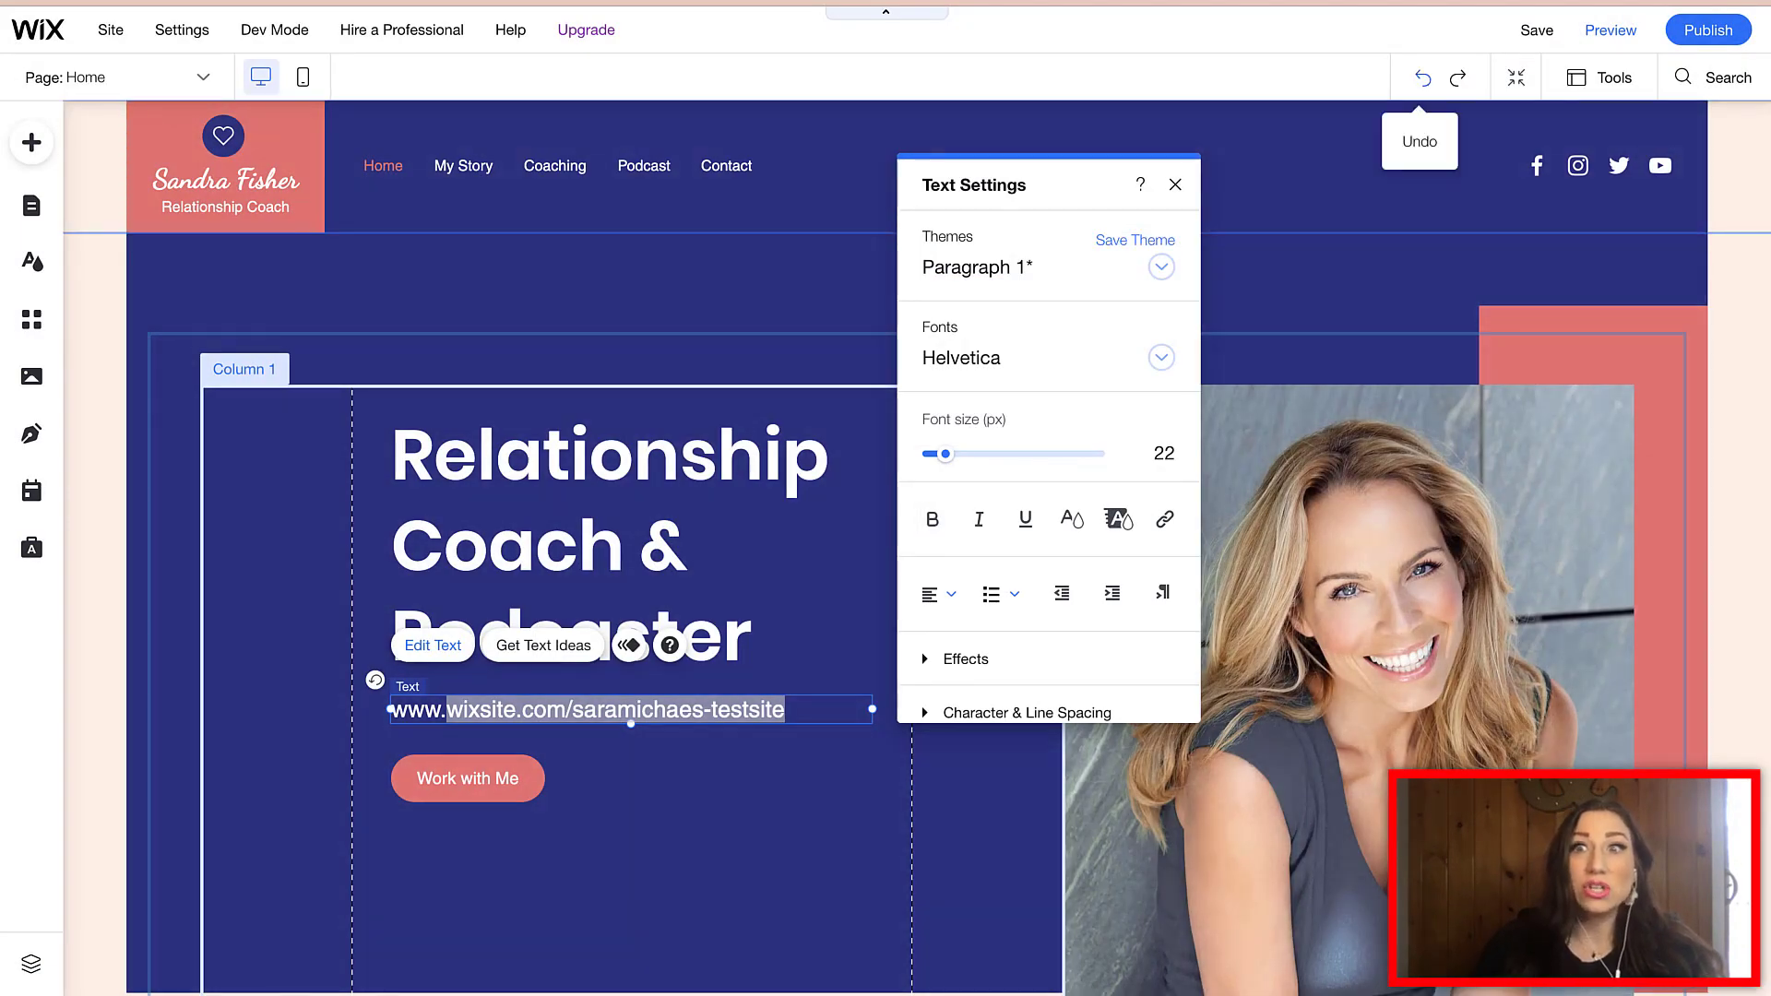
pyautogui.click(1423, 78)
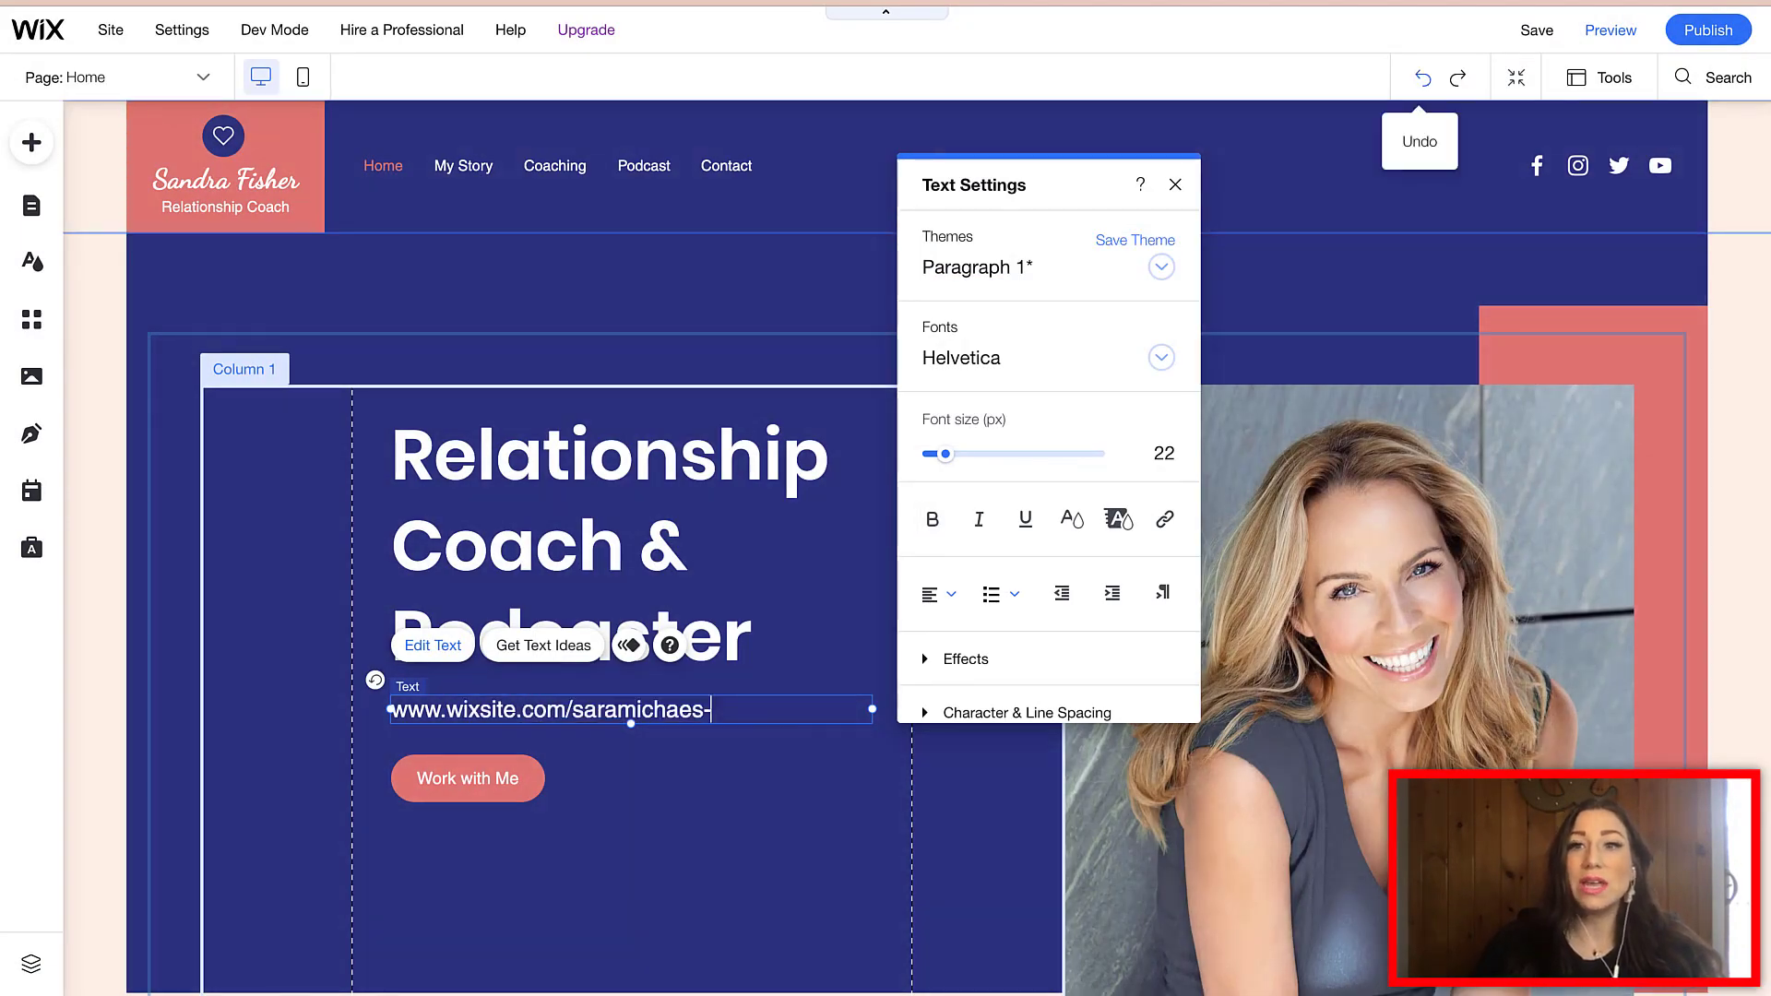
pyautogui.hotkey('ctrl', 'z')
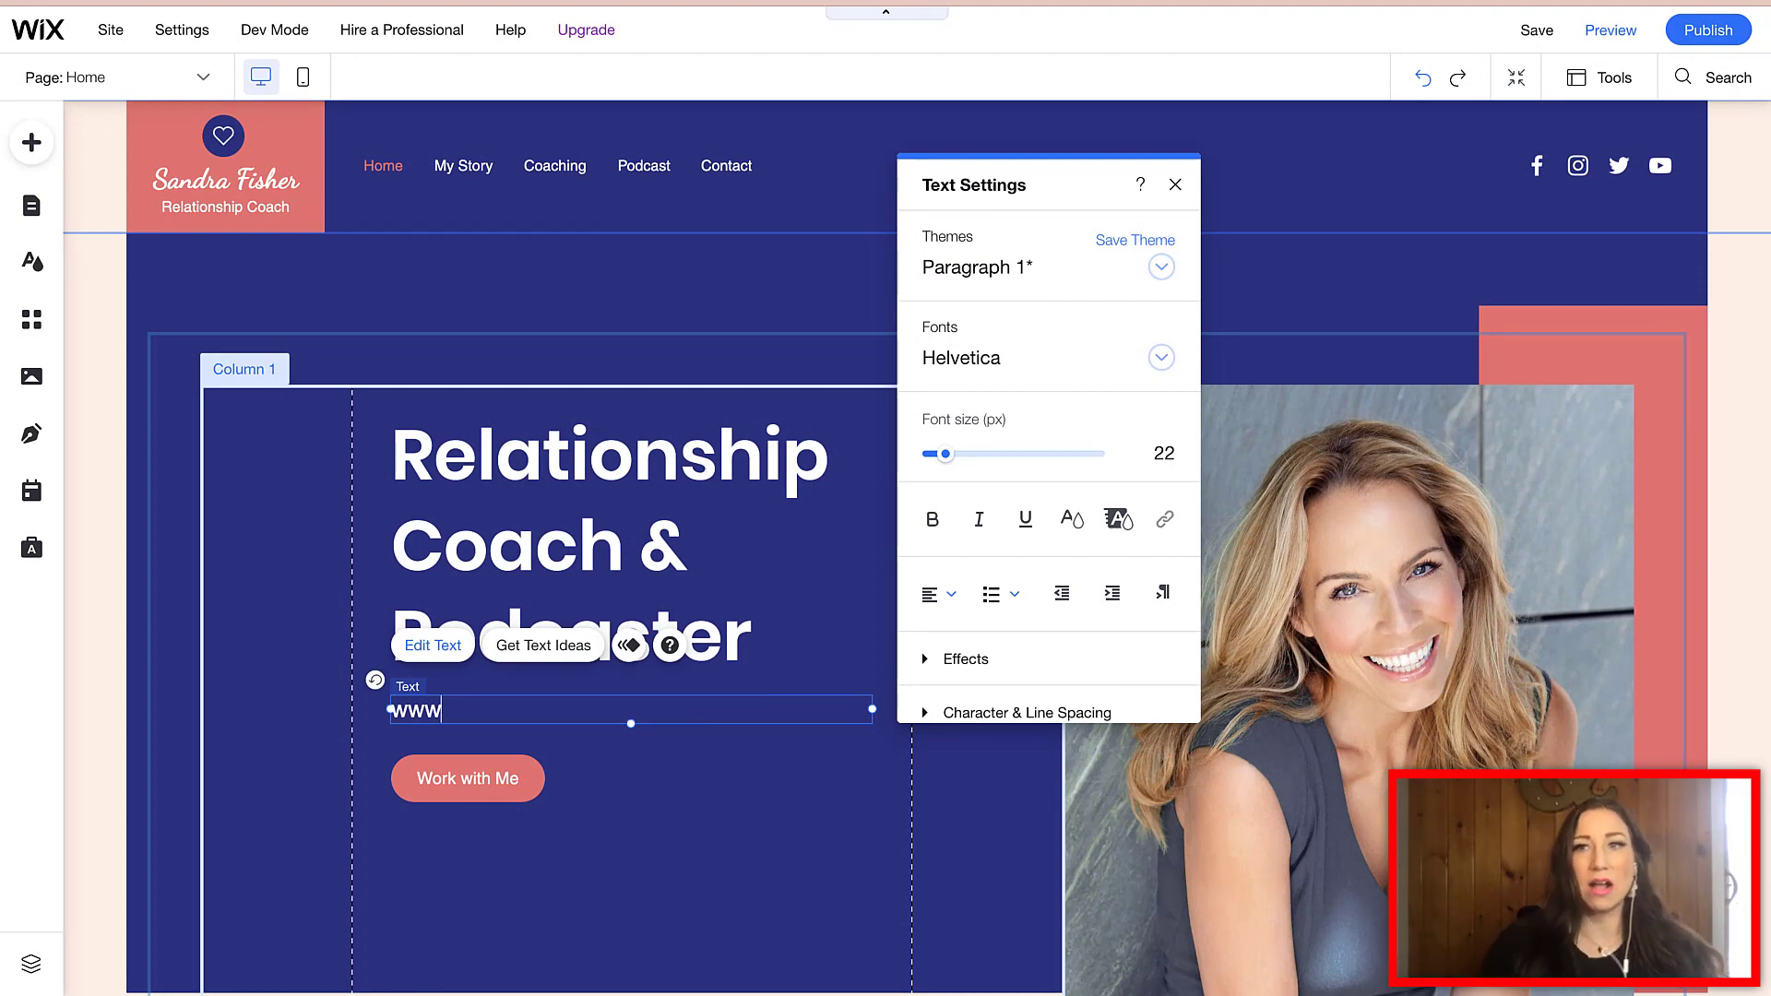
pyautogui.write('w.')
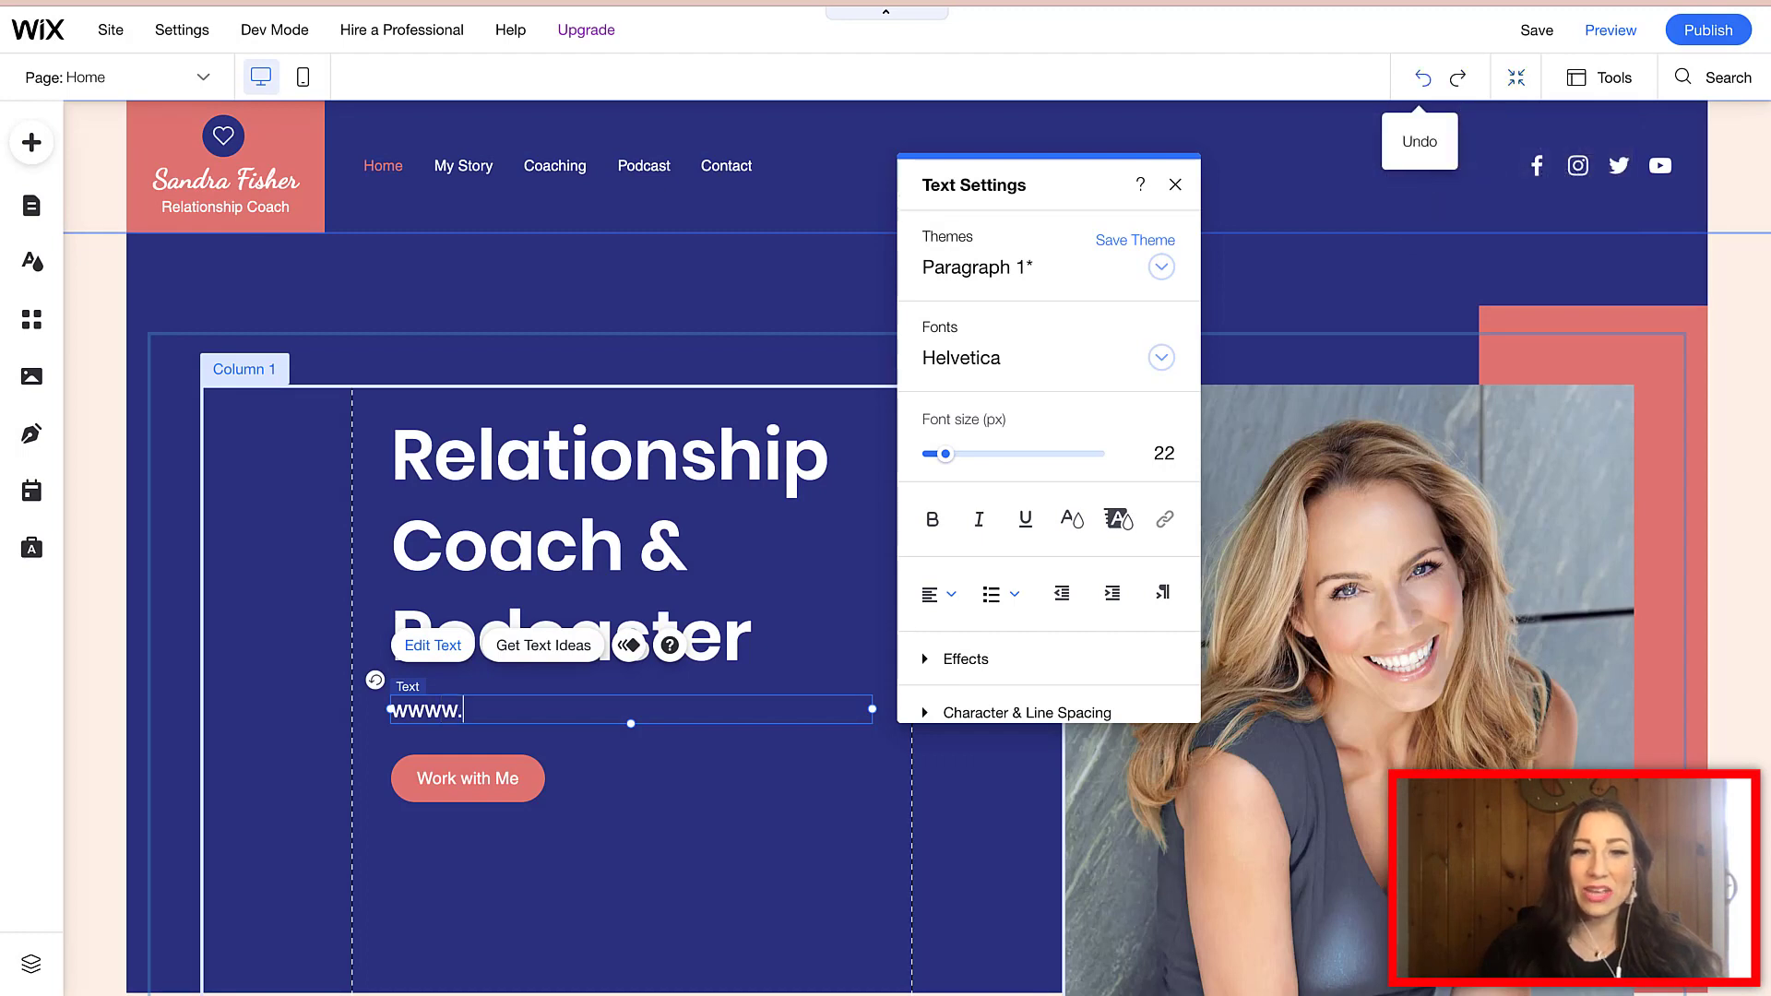
pyautogui.hotkey('ctrl', 'z')
pyautogui.hotkey('ctrl', 'z')
pyautogui.hotkey('ctrl', 'z')
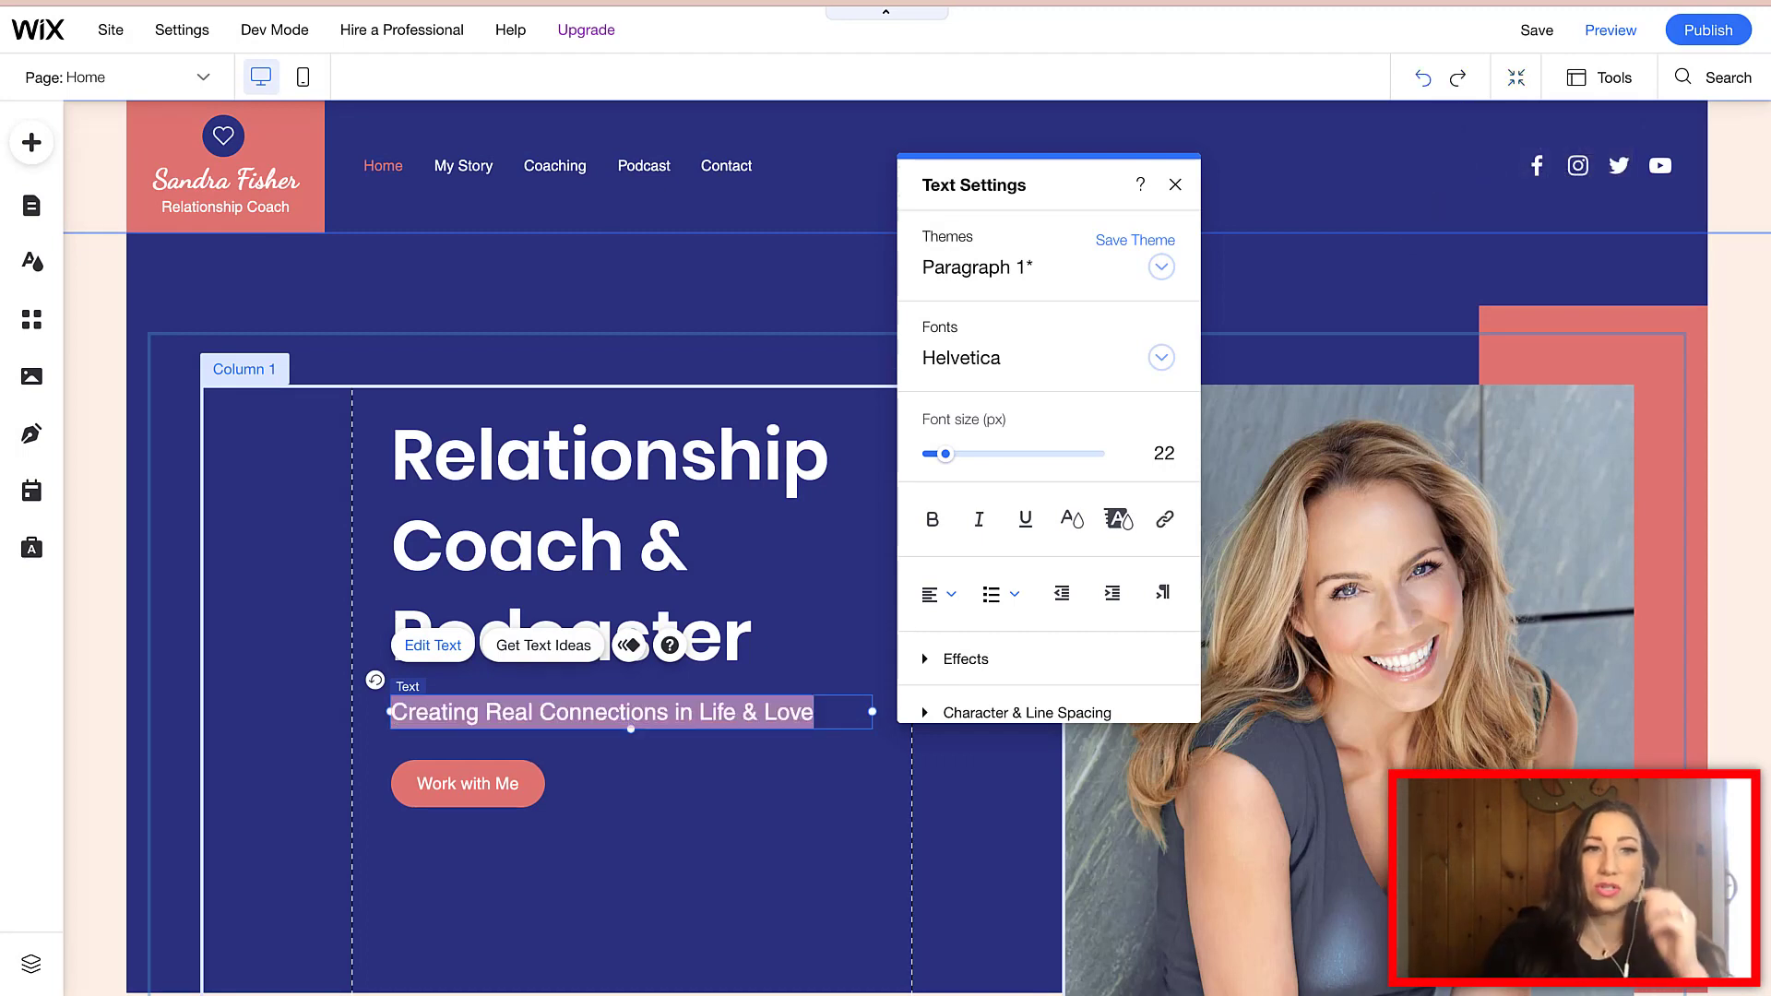
pyautogui.moveTo(181, 30)
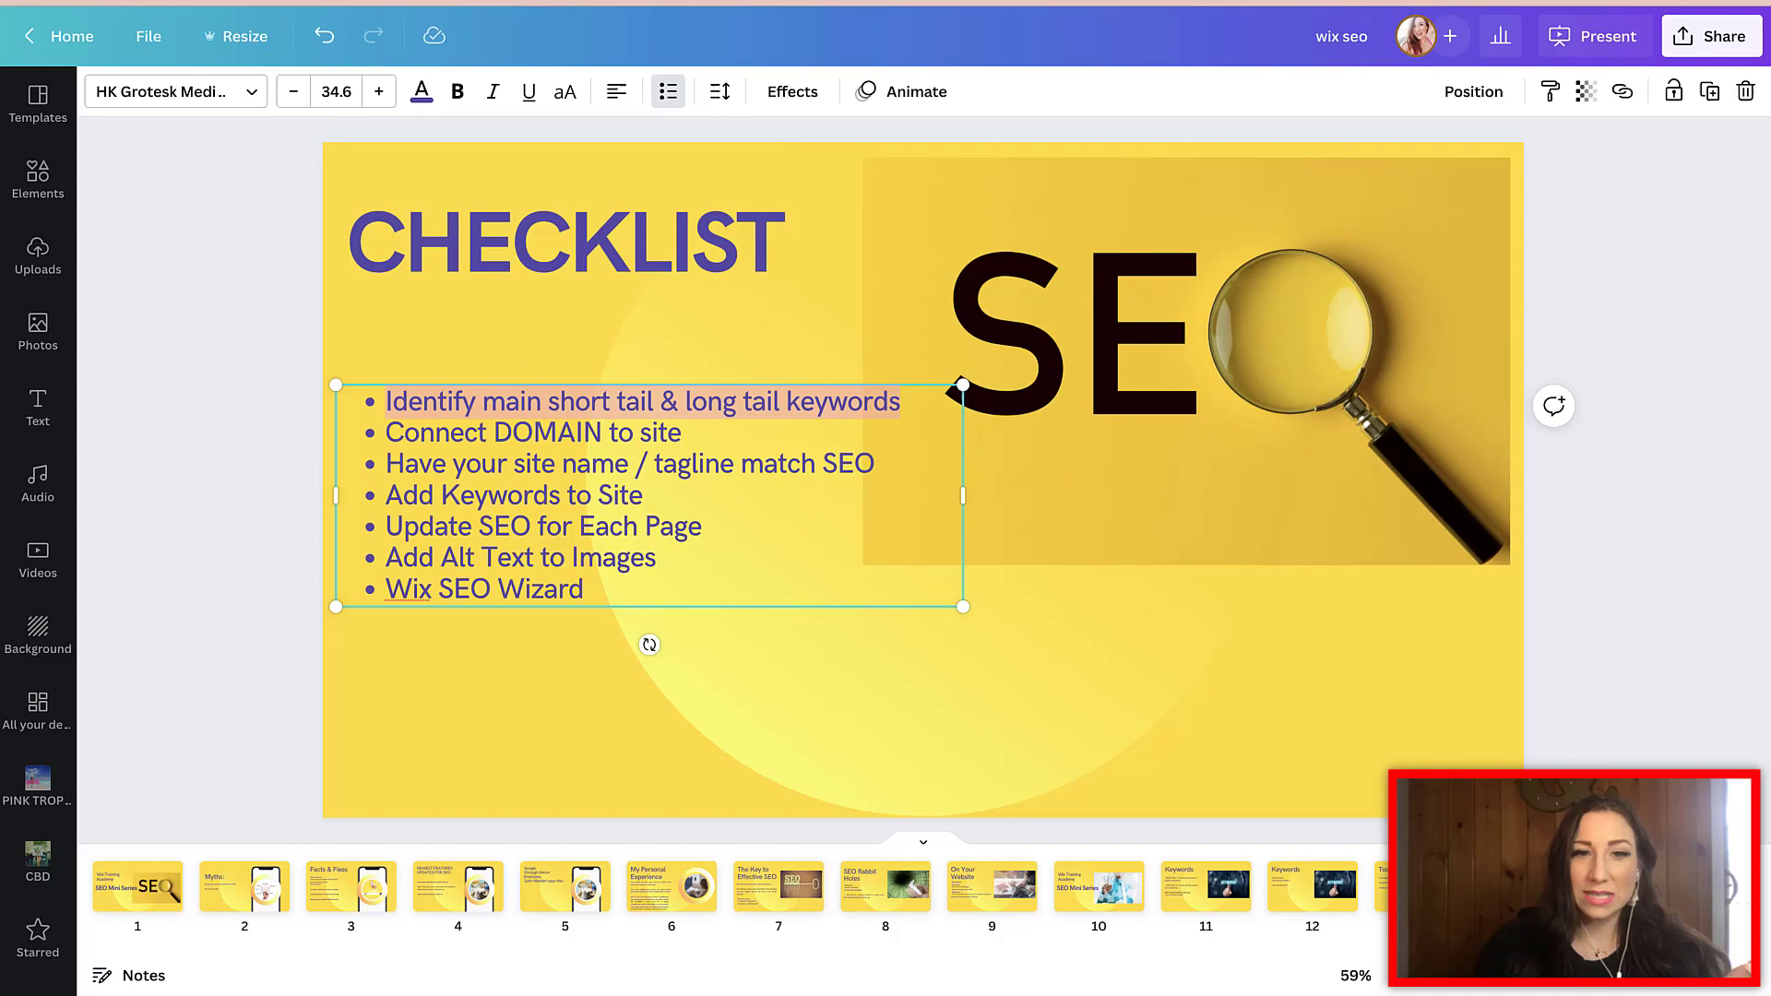
pyautogui.doubleClick(548, 433)
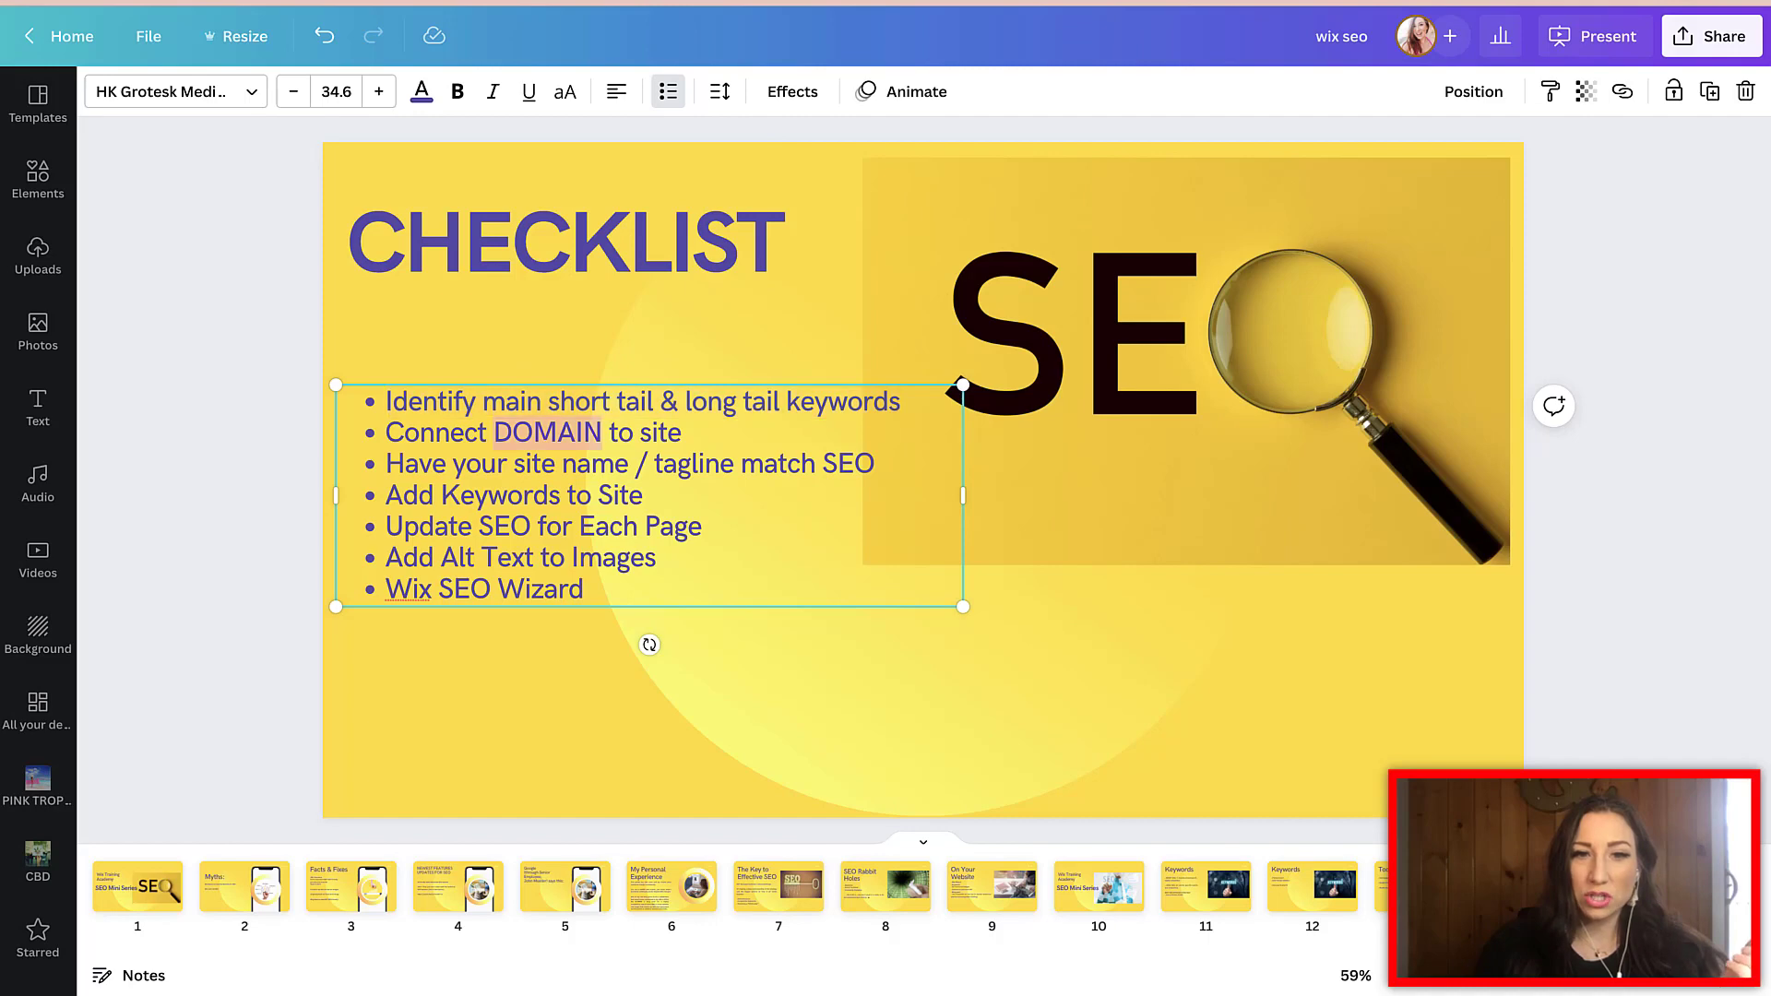
pyautogui.click(574, 433)
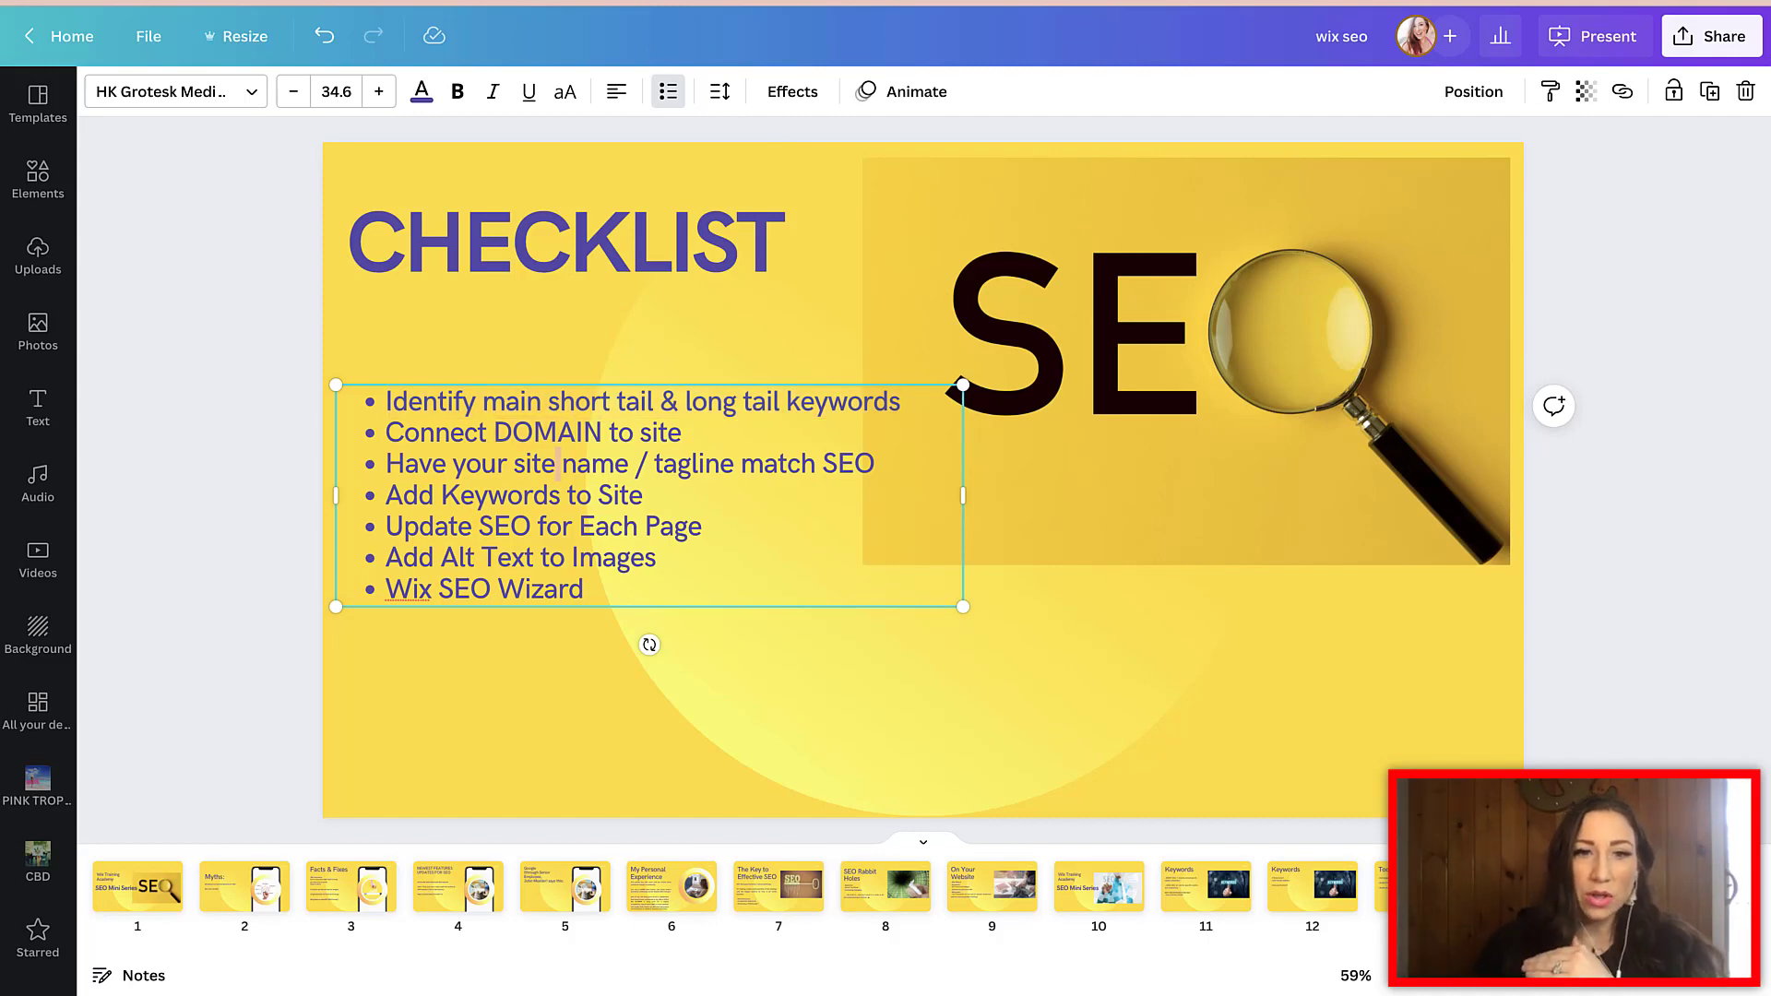
pyautogui.tripleClick(558, 464)
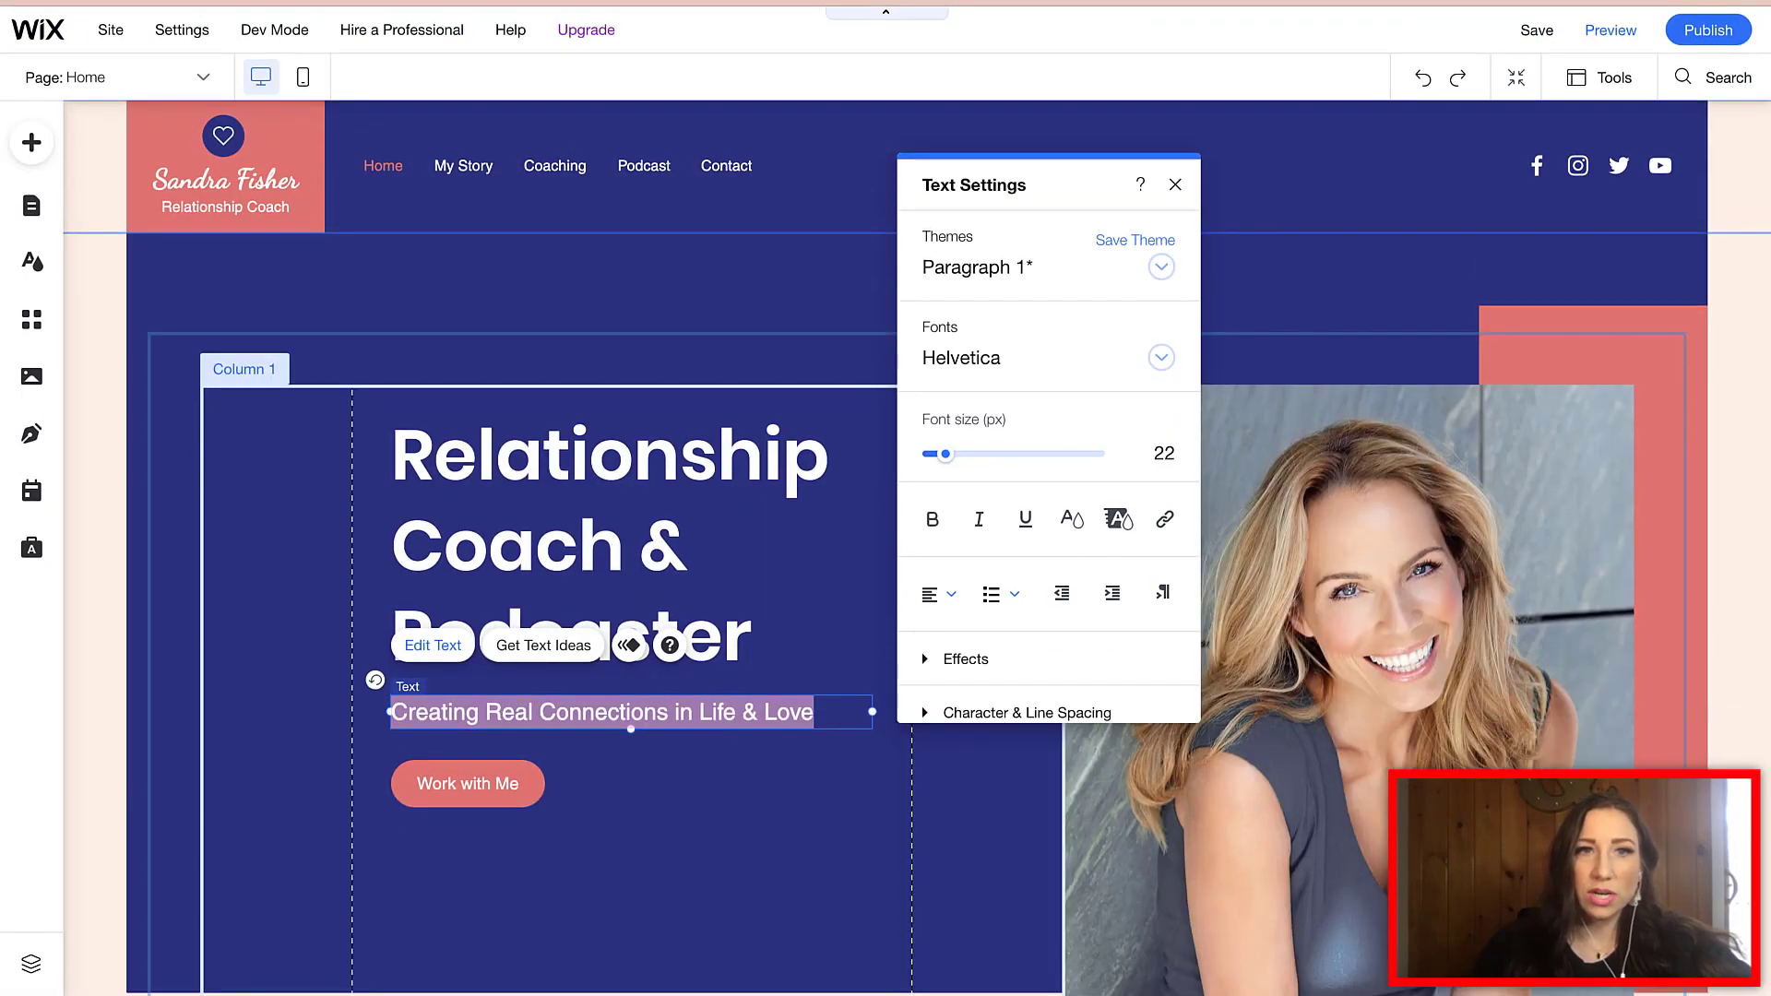
# - Leave the editor for the site's Dashboard through the Site menu's My Dashboard
pyautogui.moveTo(182, 29)
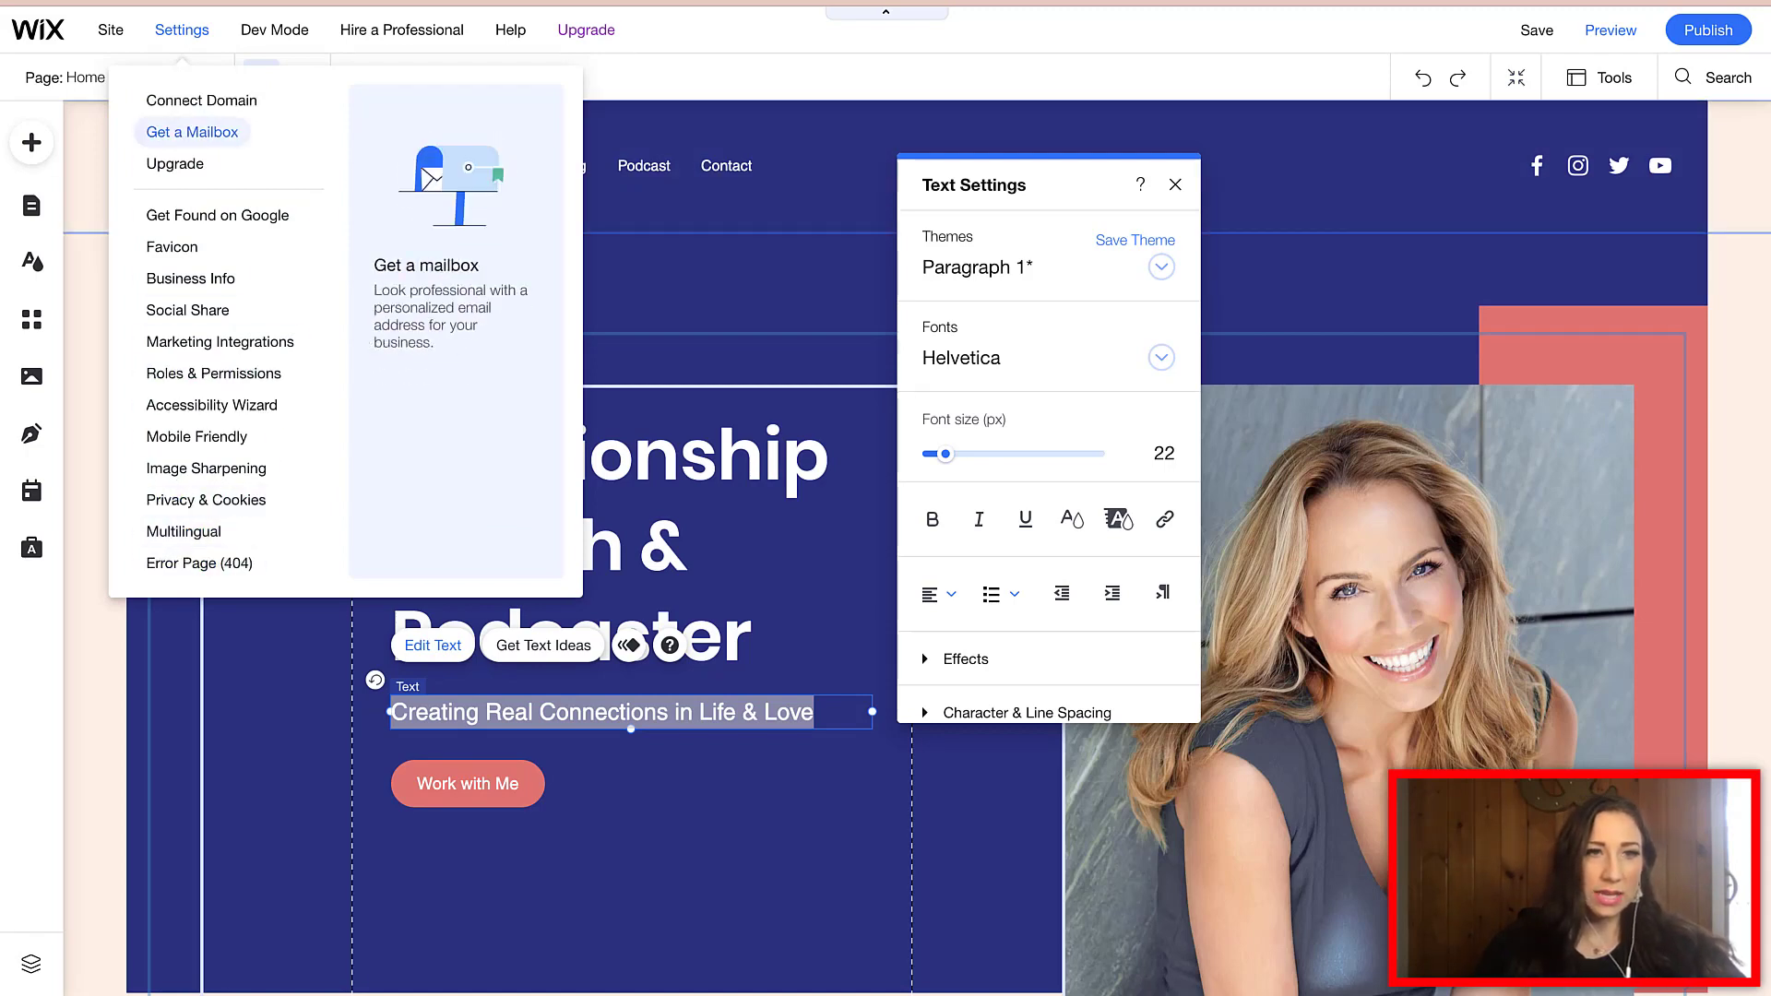
pyautogui.moveTo(110, 29)
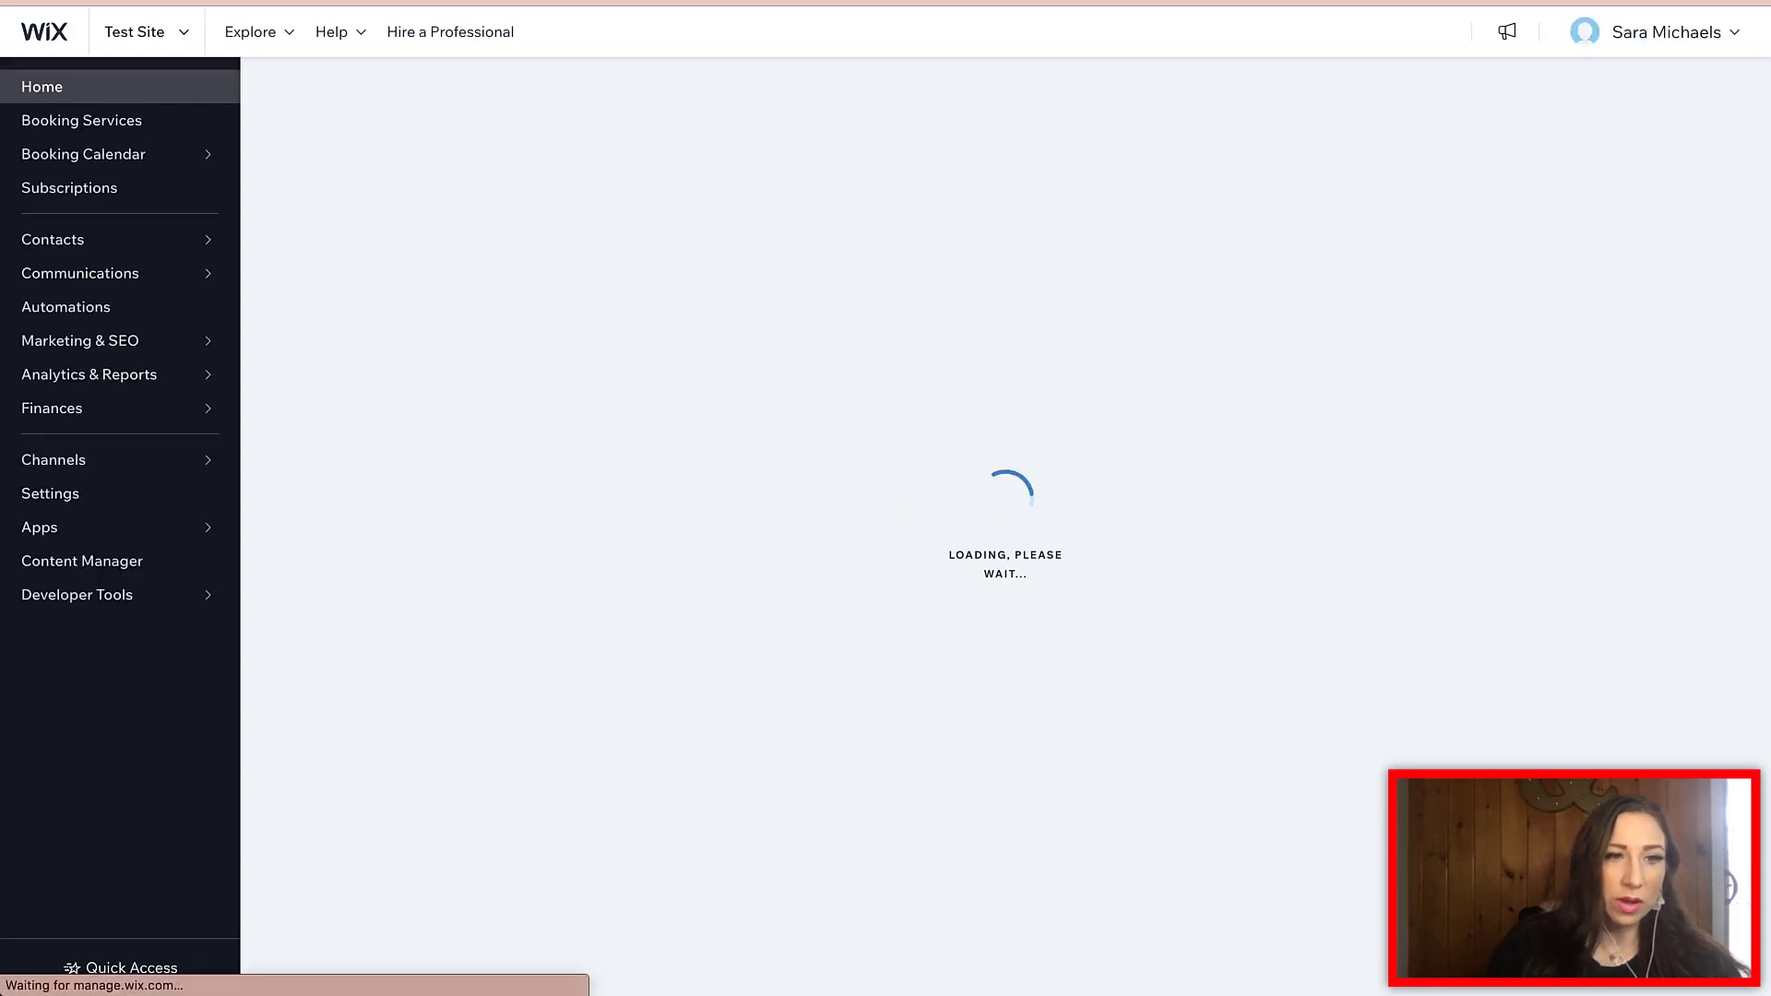
# - Open the dashboard's Website settings page, dismissing the sale promotion popup
pyautogui.click(51, 493)
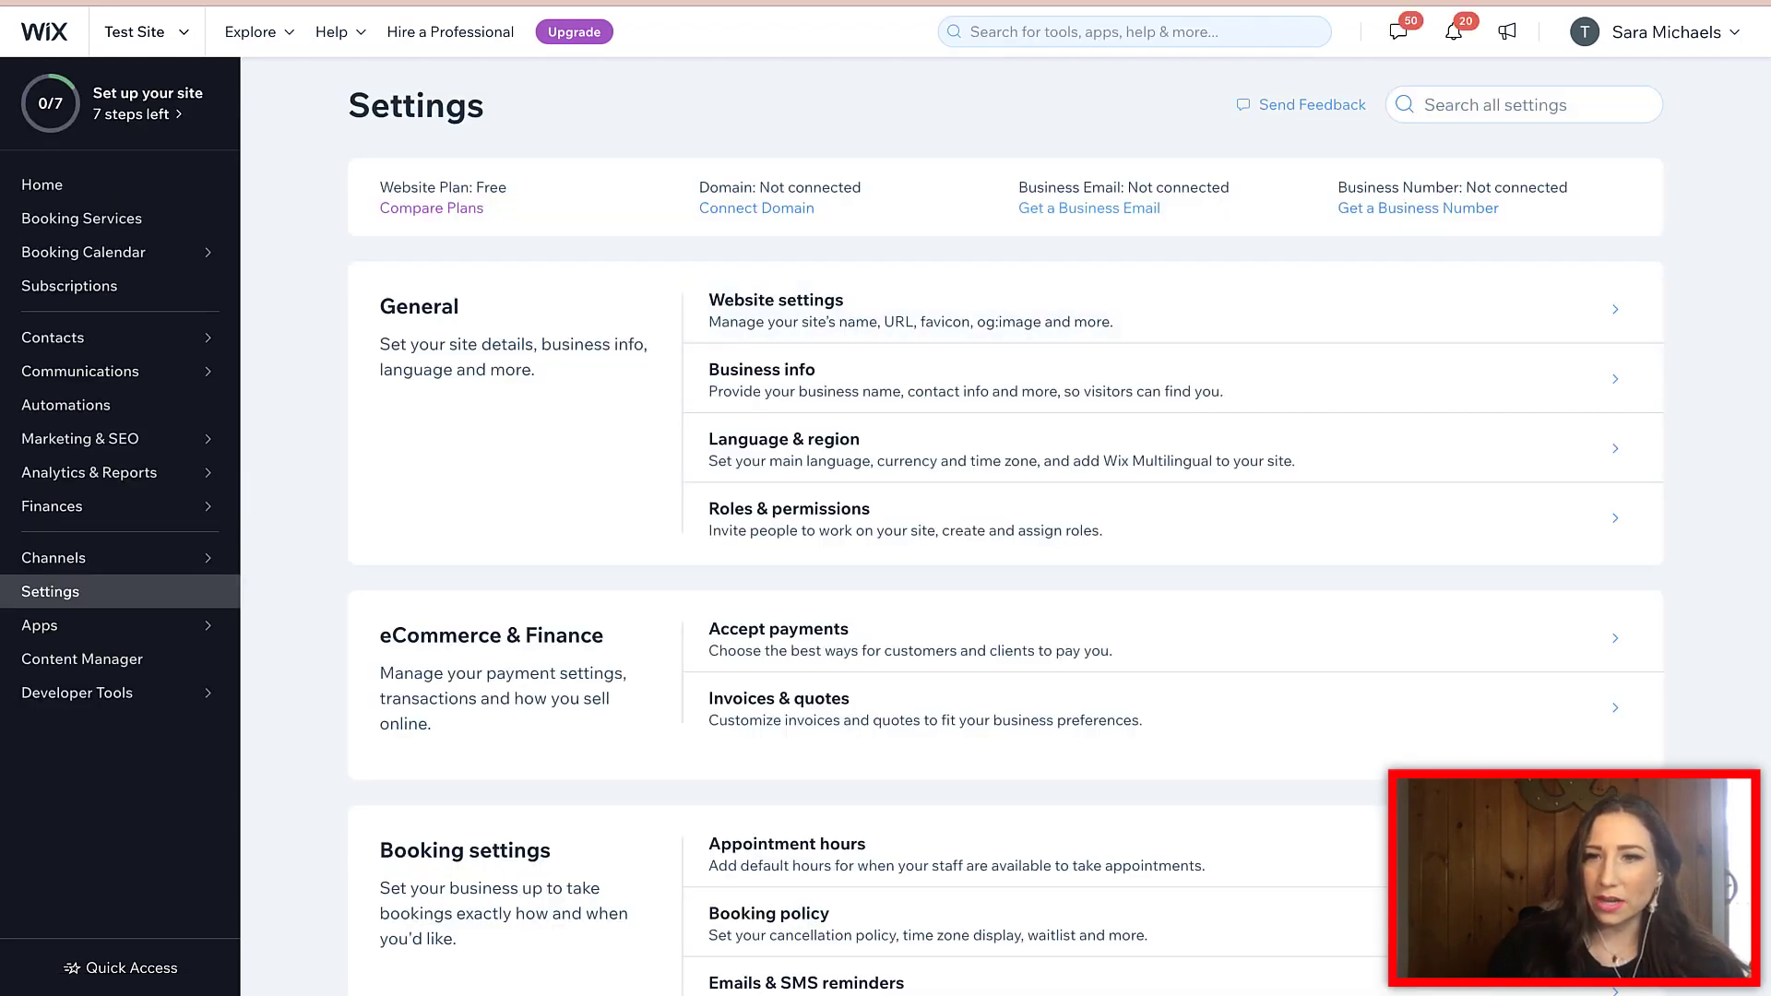
pyautogui.click(776, 310)
pyautogui.click(1243, 240)
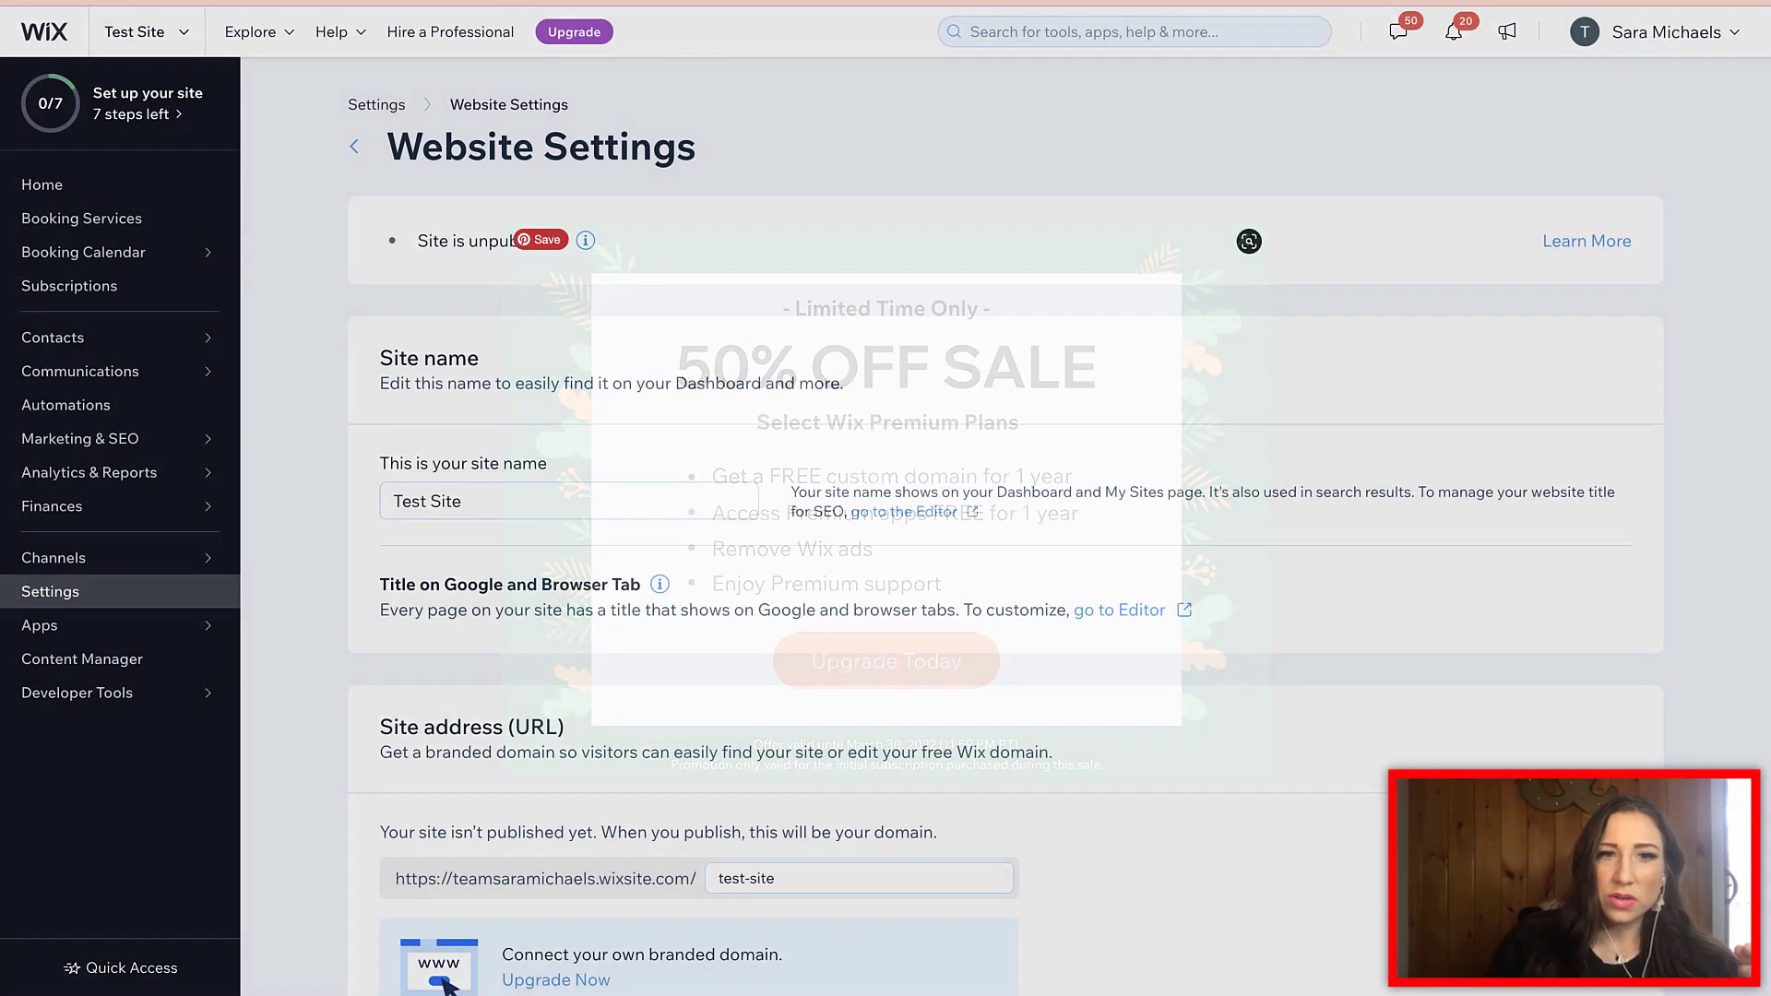
pyautogui.scroll(-1, 1006, 554)
pyautogui.scroll(-1, 1005, 553)
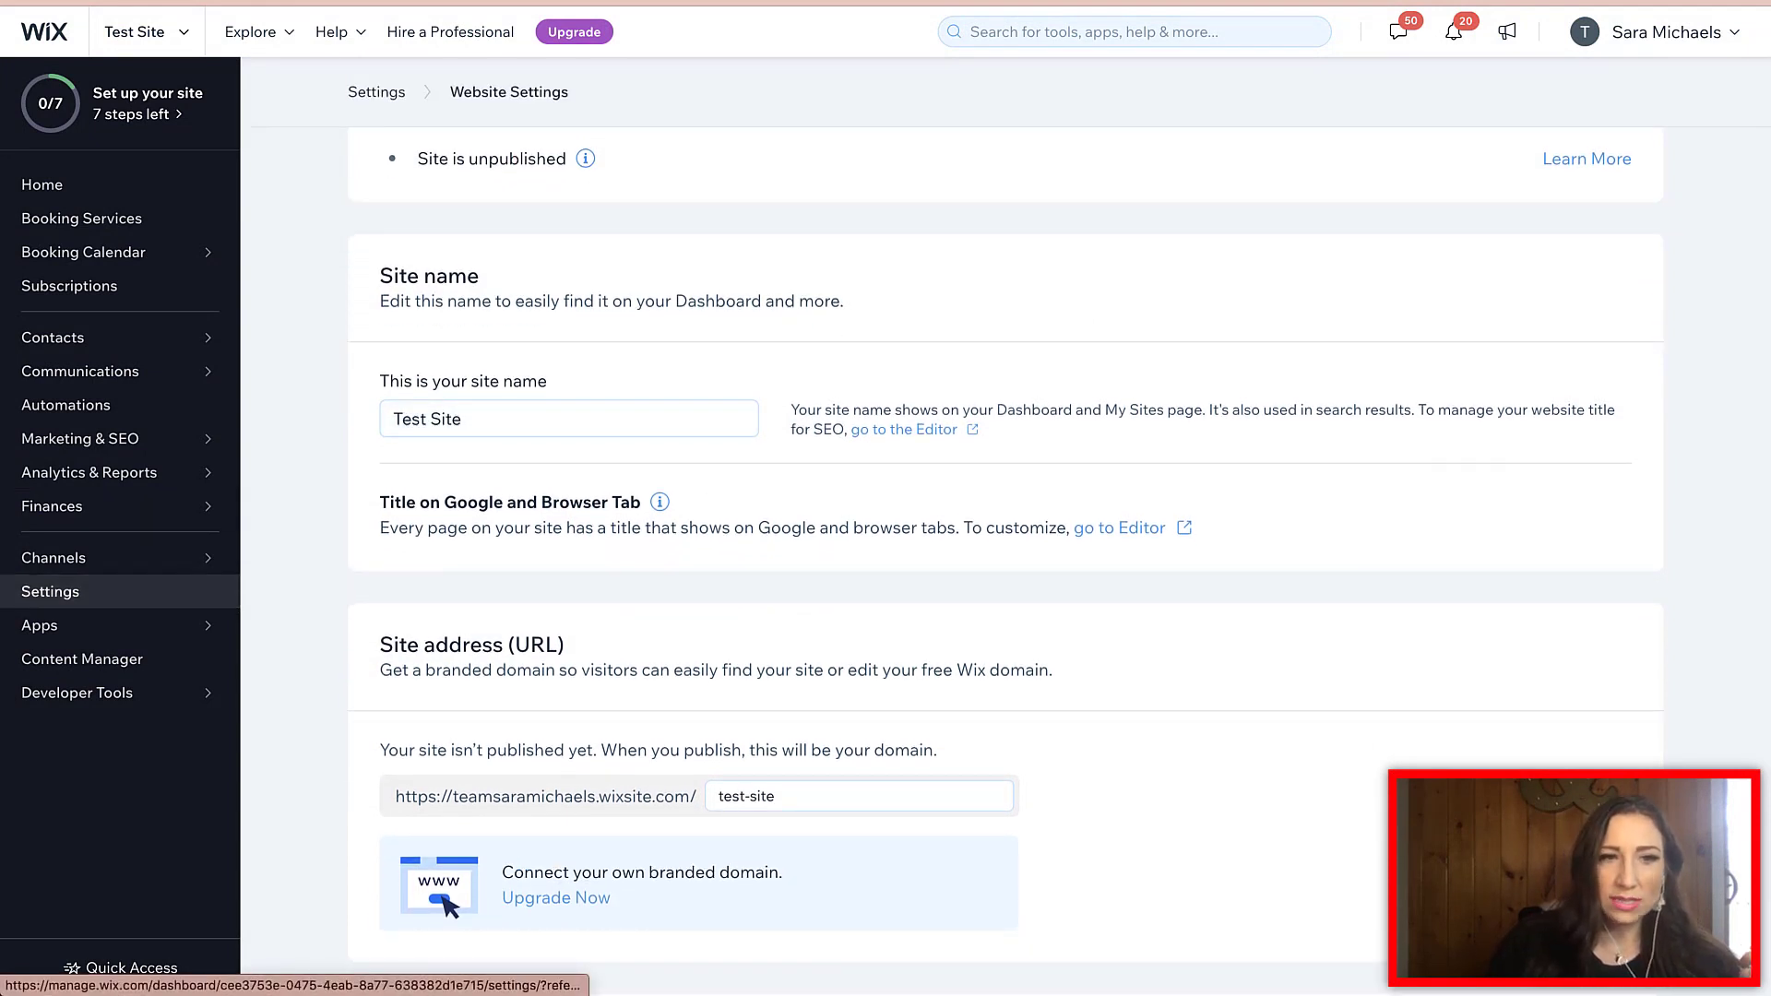
# - Search the dashboard for 'settings', then 'site settings', and dismiss the results
pyautogui.click(1135, 31)
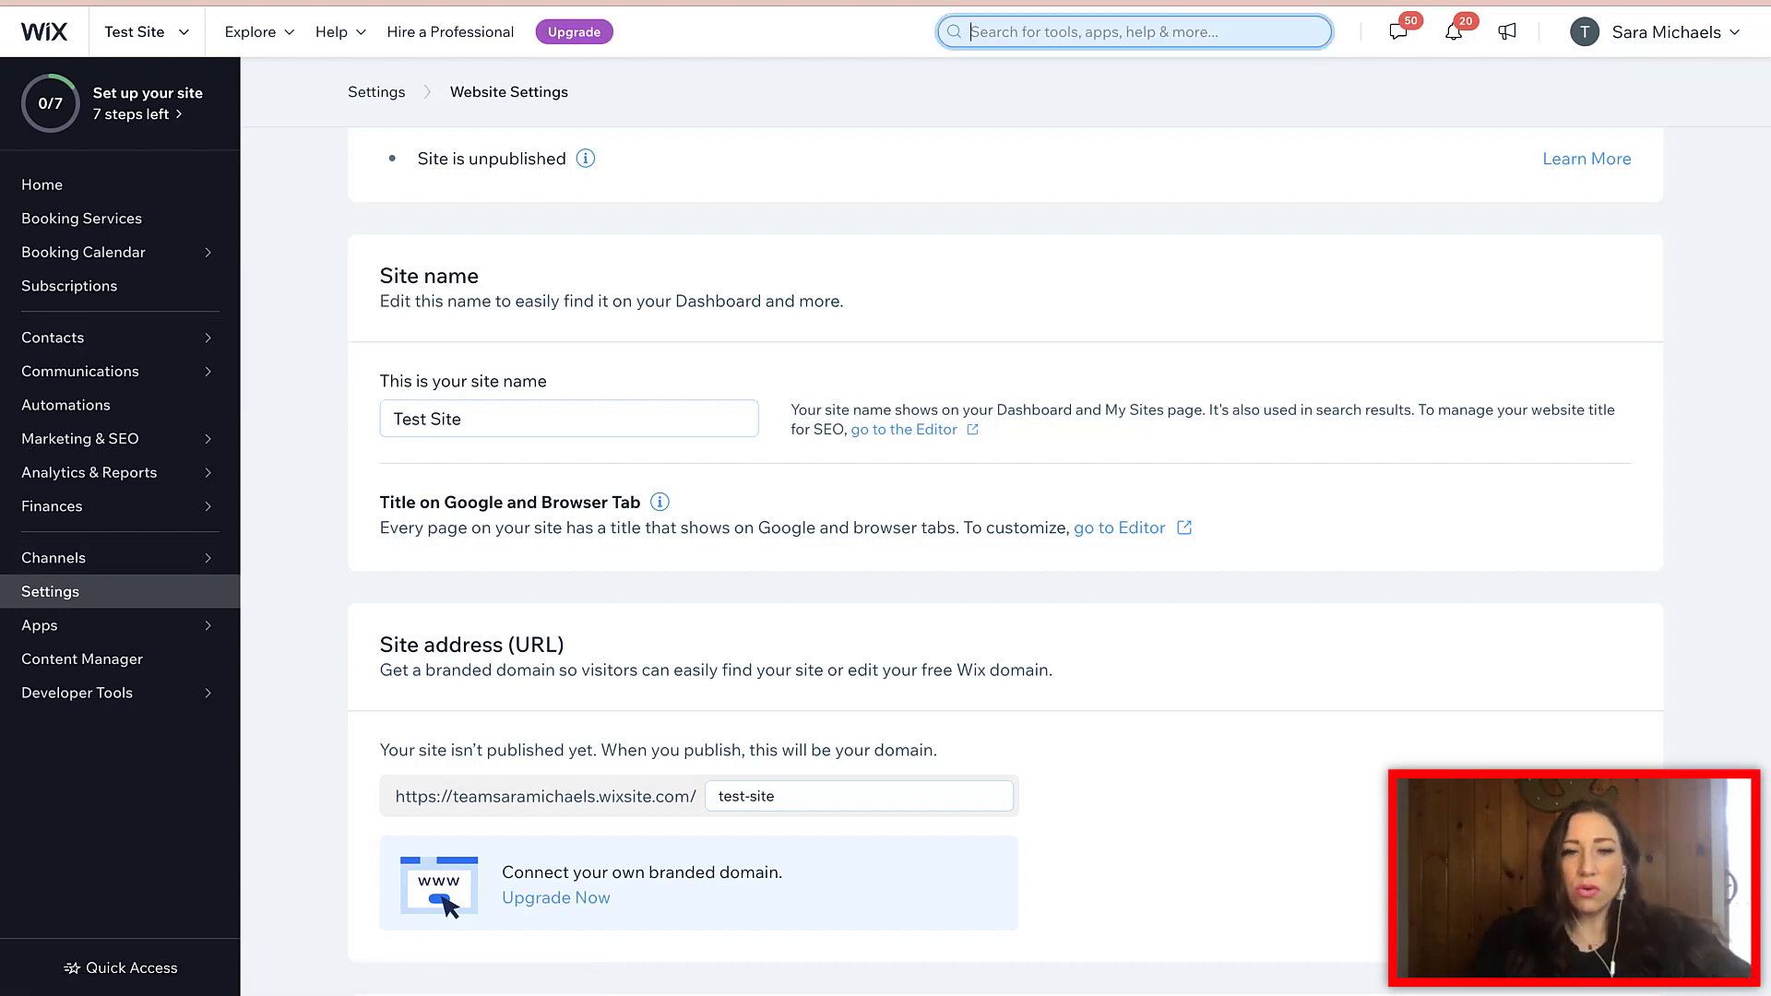
pyautogui.write('settings')
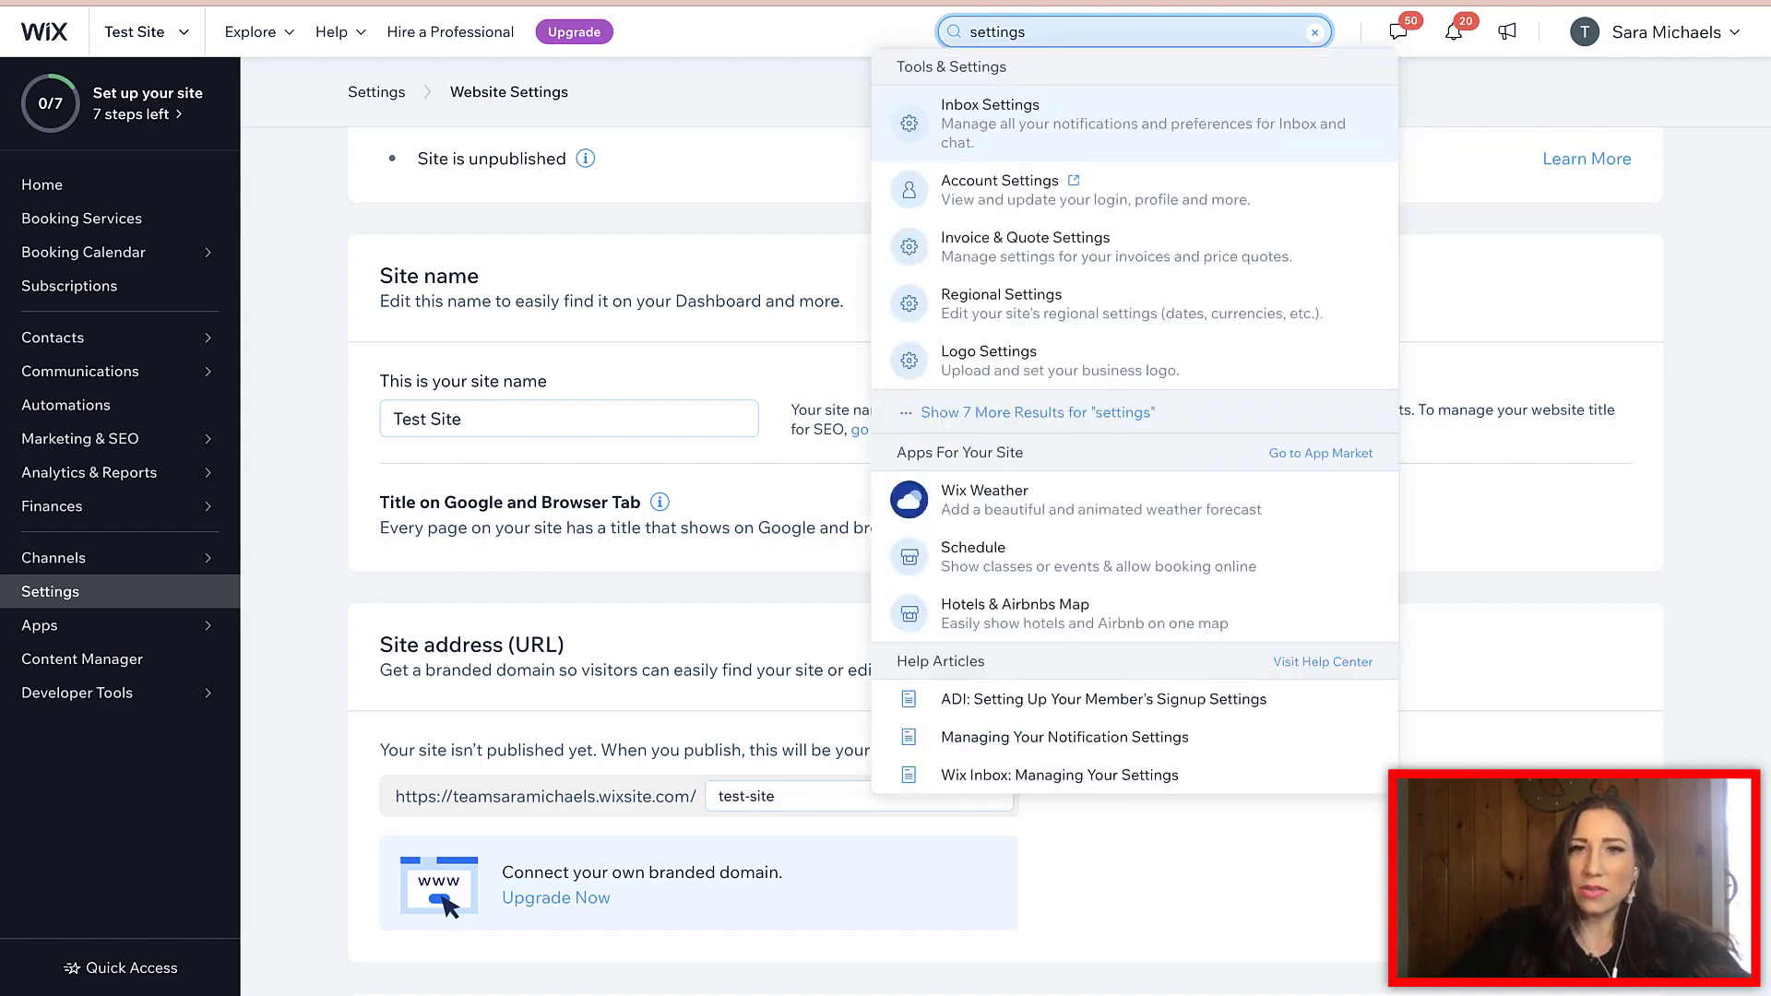
pyautogui.hotkey('ctrl', 'a')
pyautogui.press('BackSpace')
pyautogui.write('site')
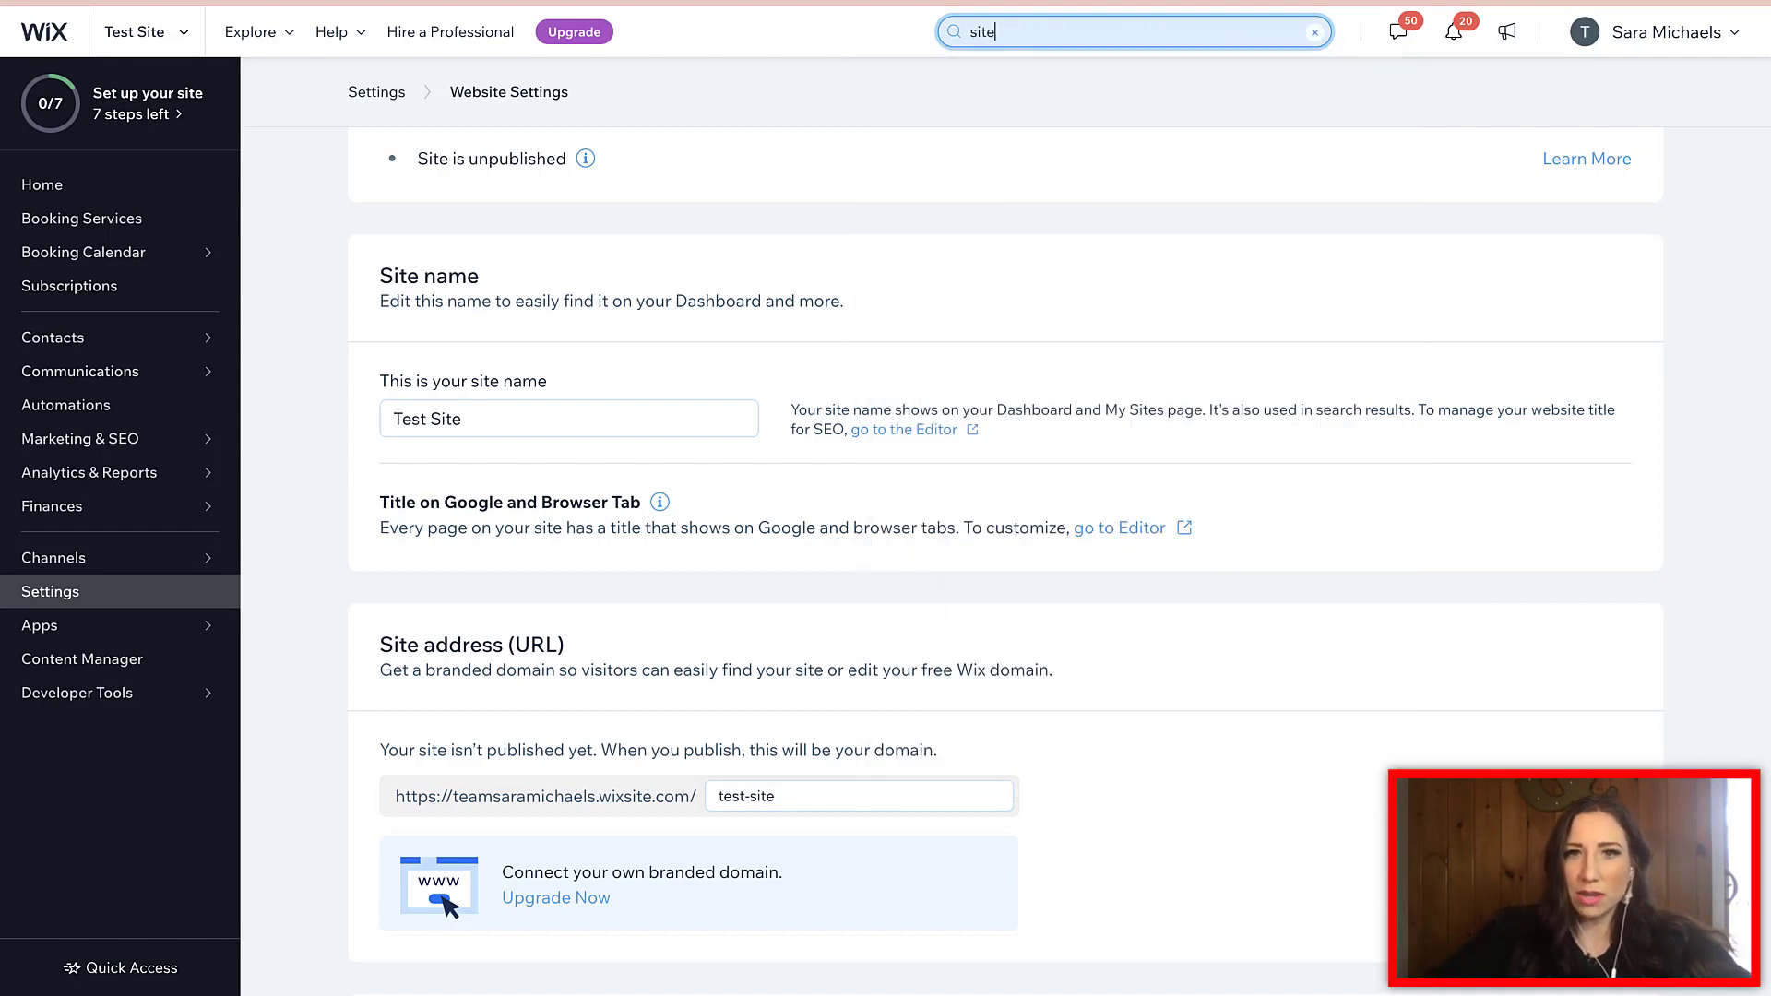
pyautogui.write(' settings')
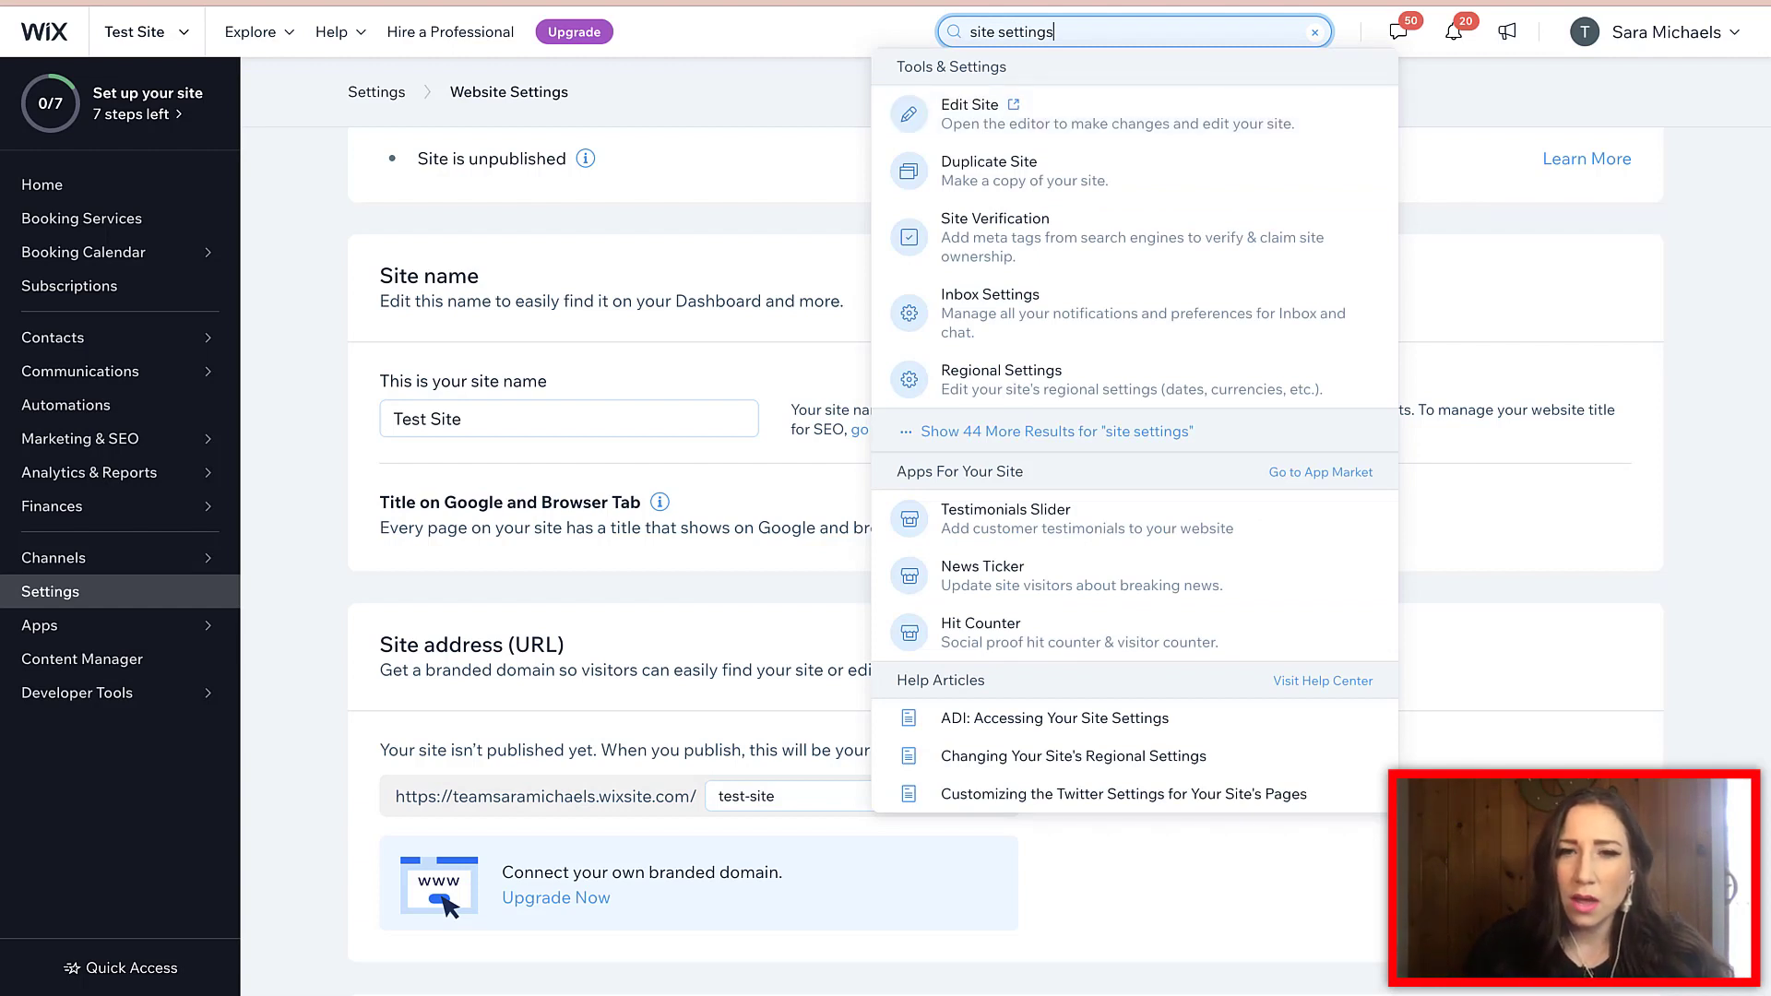
pyautogui.press('Escape')
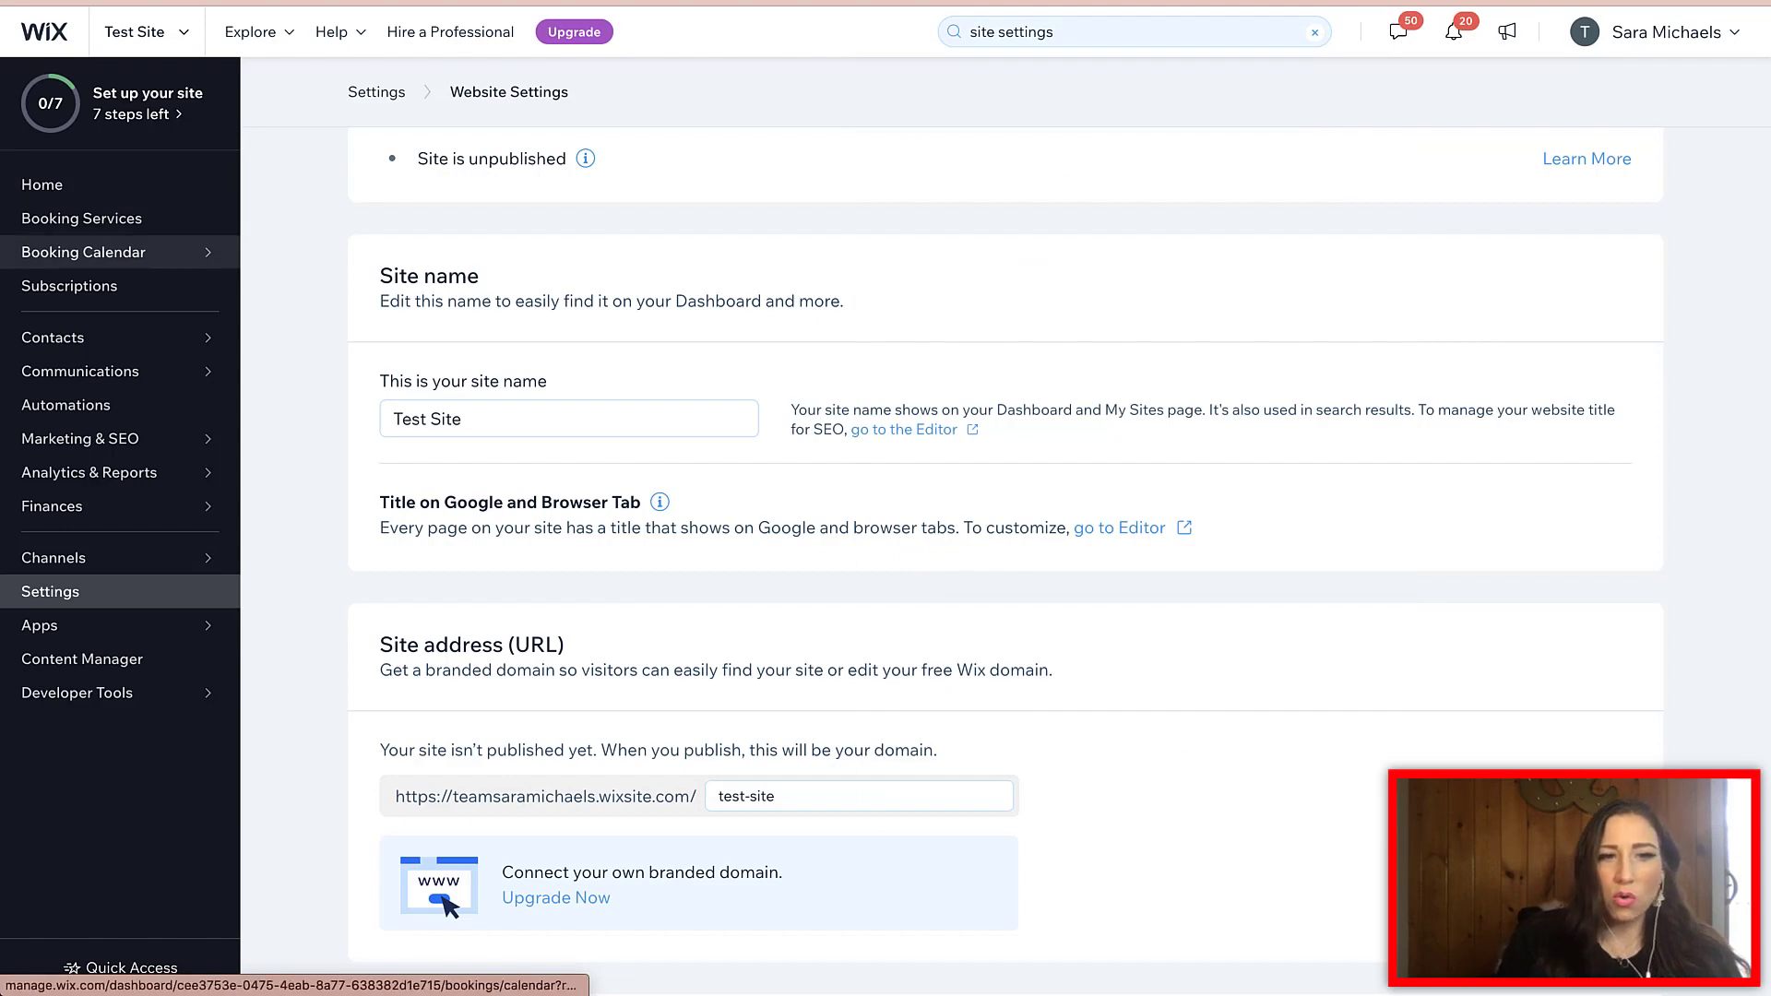
# - Return to the settings overview and open the site name and address settings
pyautogui.click(50, 591)
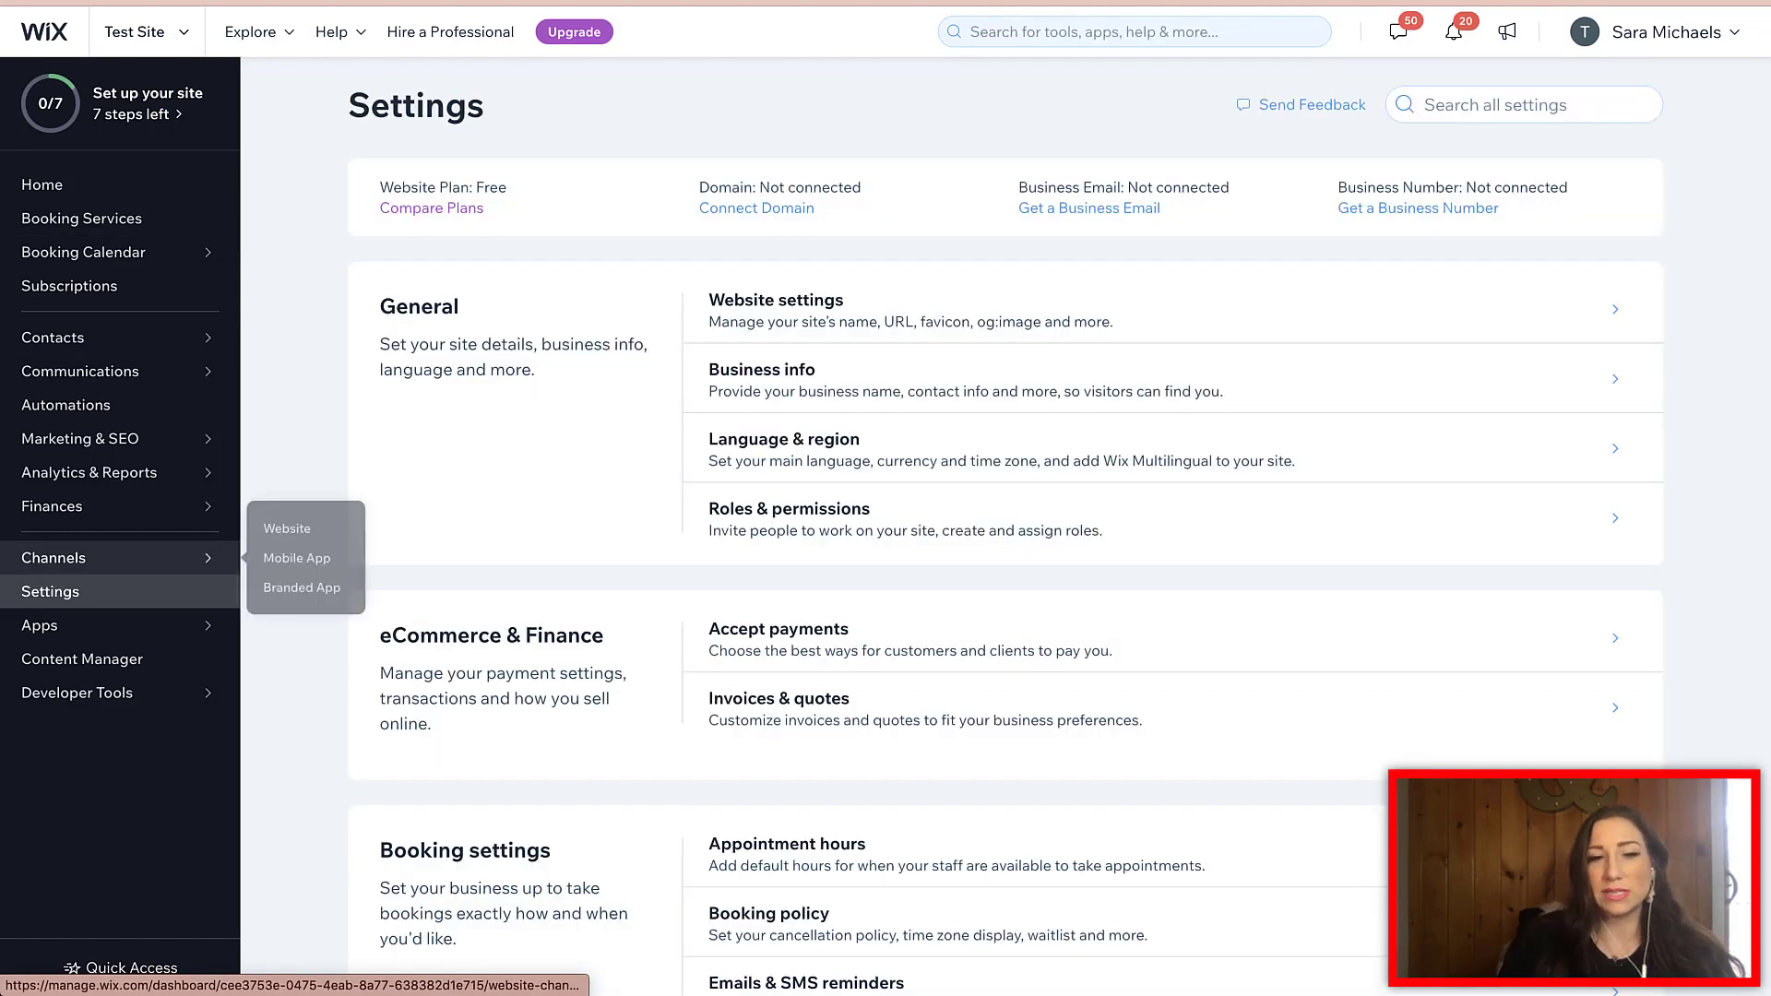
pyautogui.scroll(-1, 1006, 416)
pyautogui.scroll(2, 1006, 416)
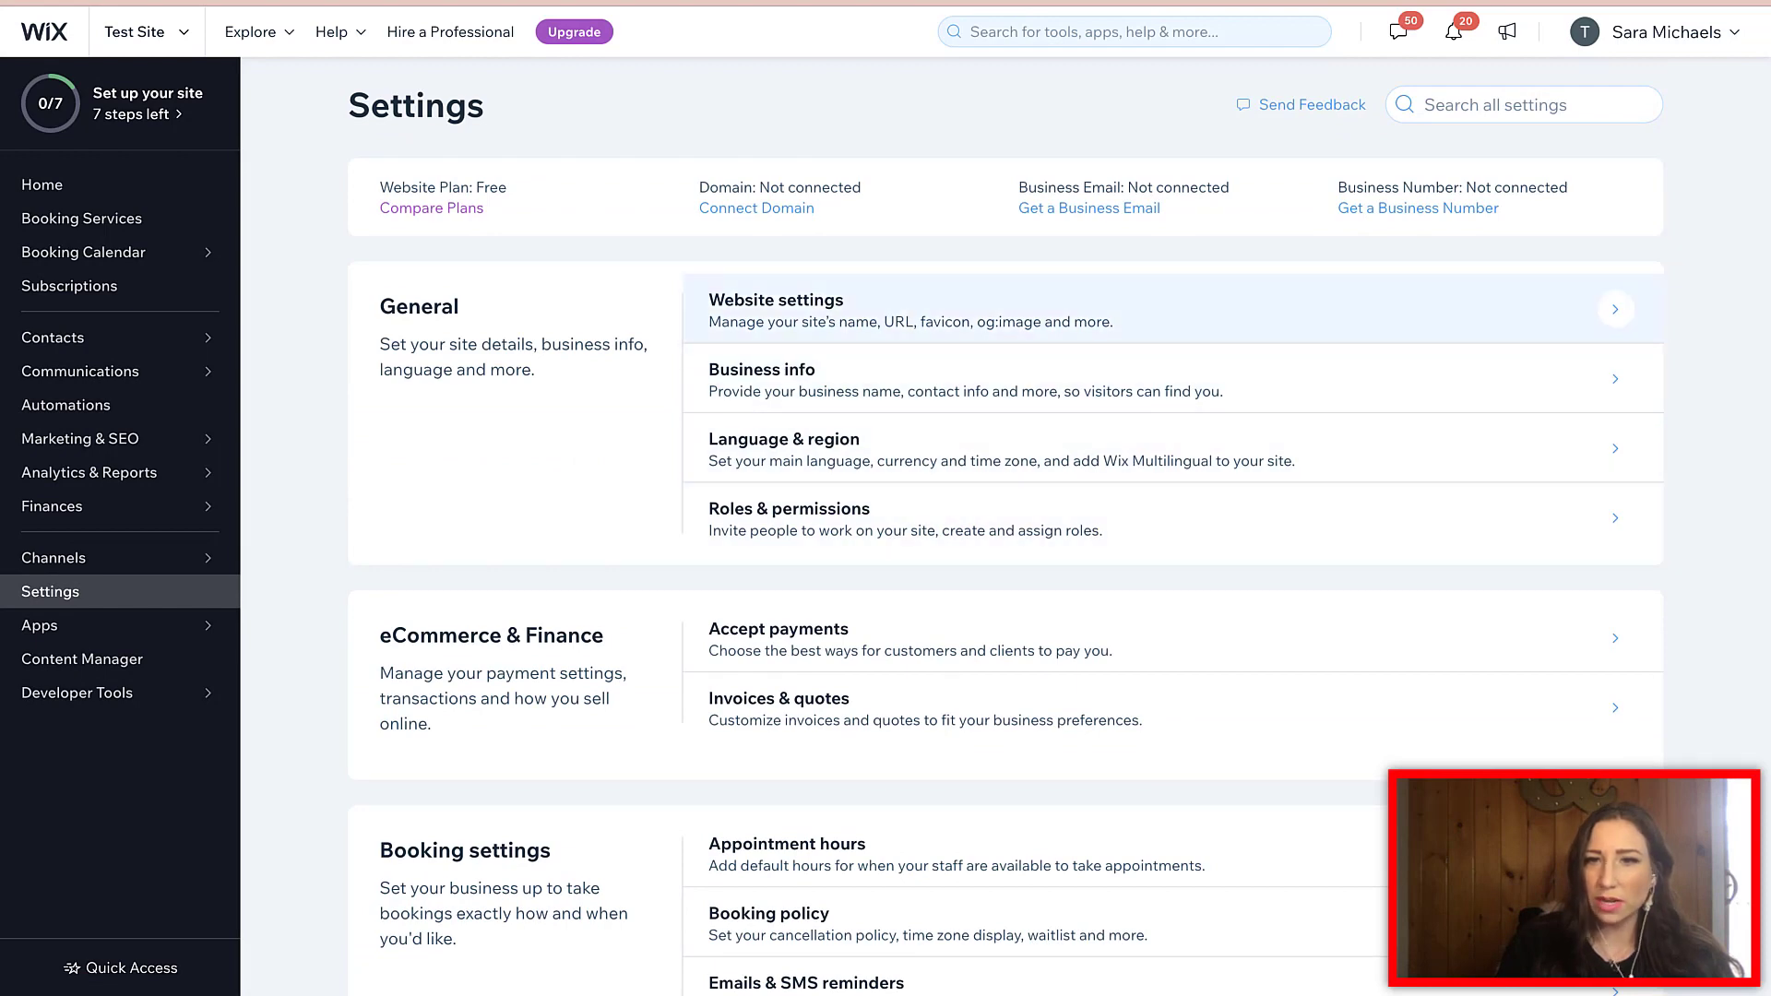
pyautogui.click(914, 310)
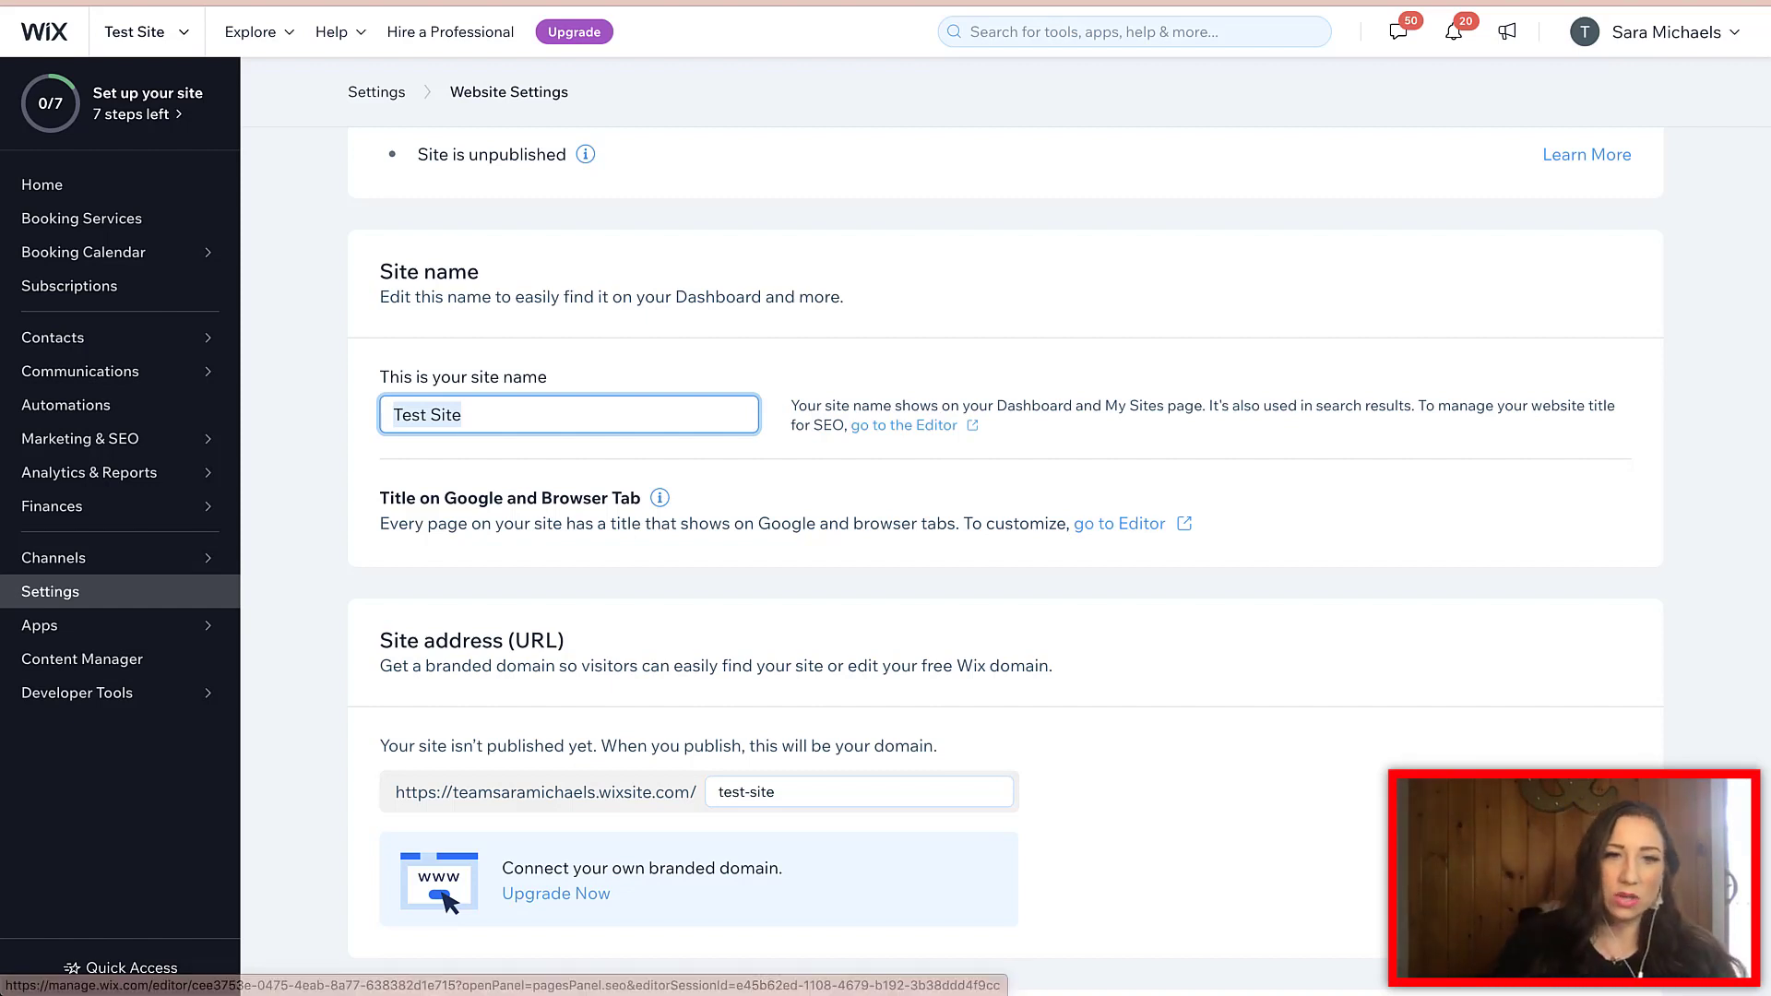
pyautogui.scroll(-3, 1006, 554)
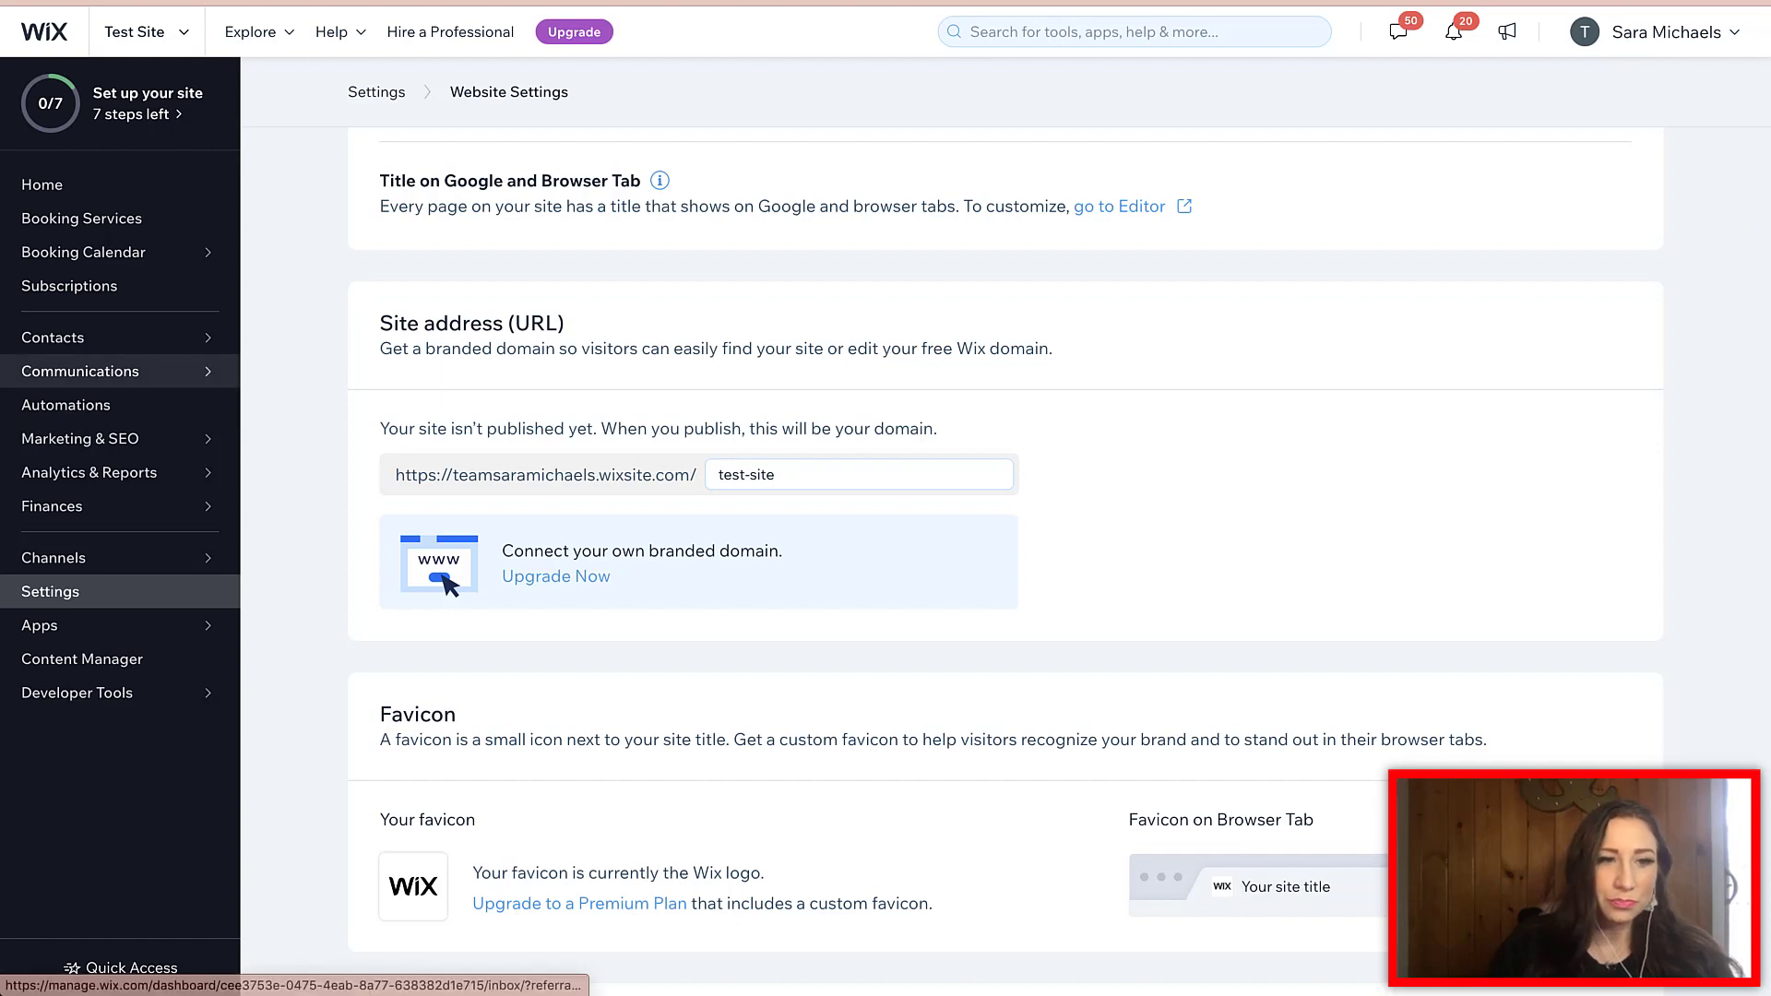
pyautogui.moveTo(93, 440)
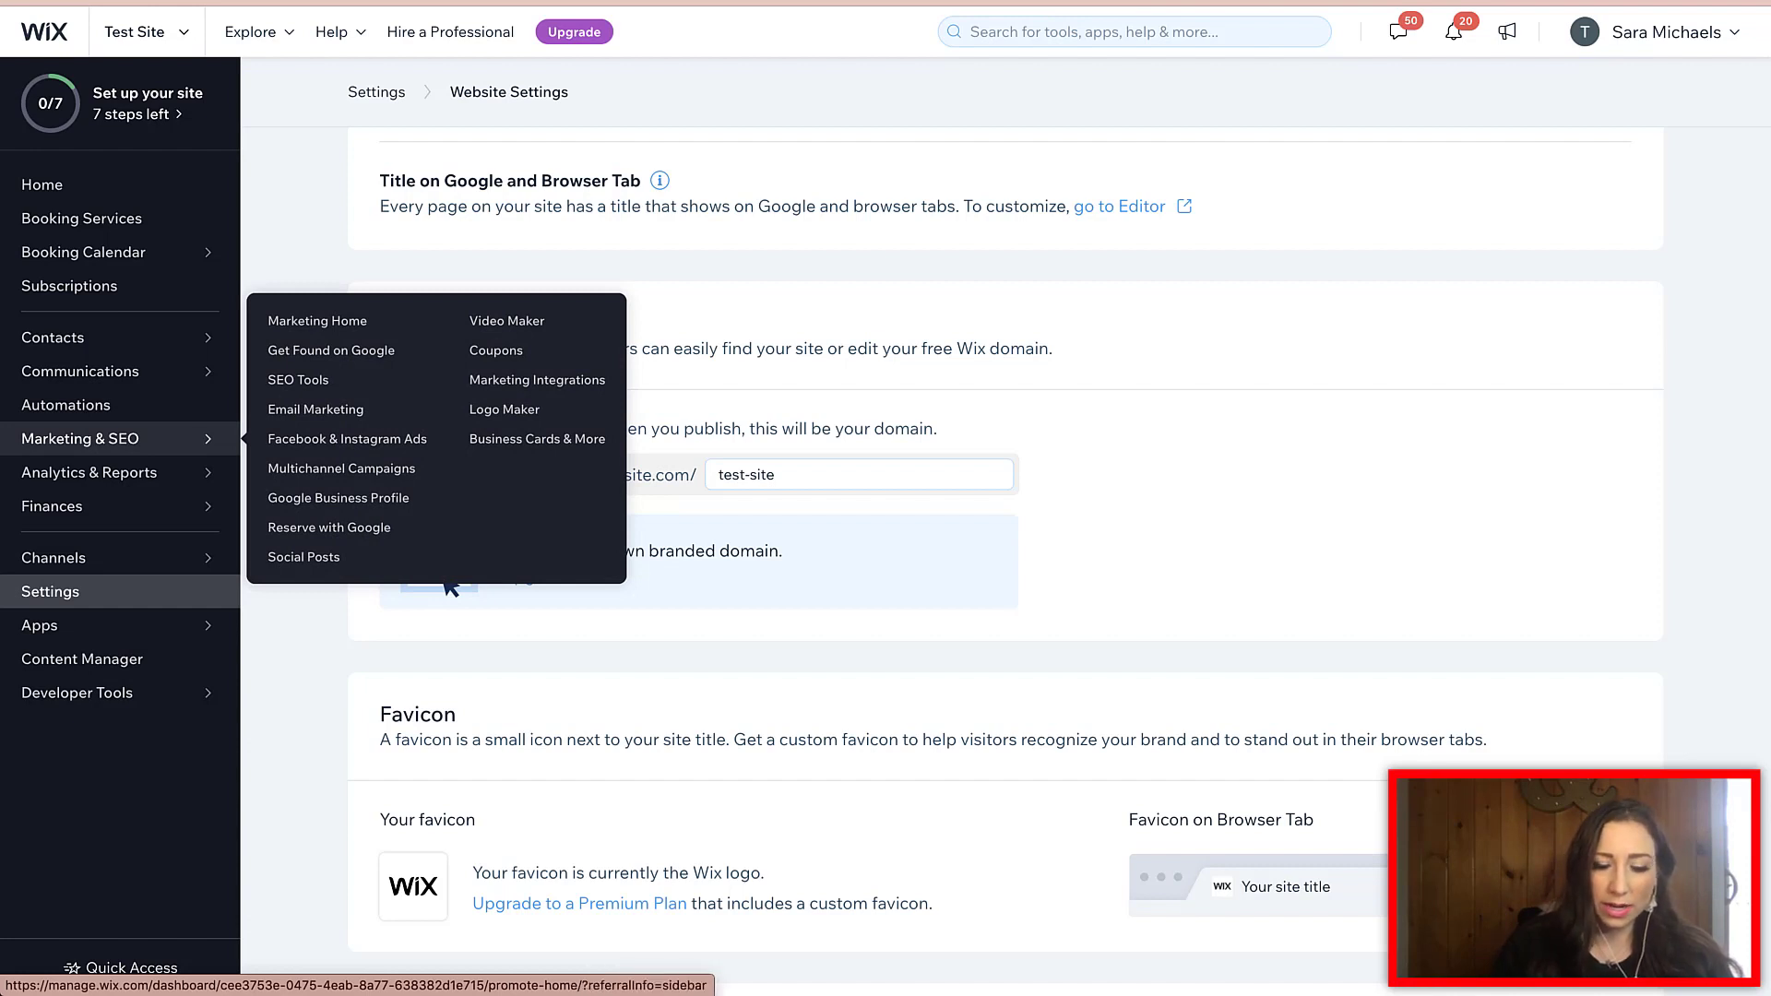
# - Start Get Found on Google with business name set to the coach's name plus 'Relationship Coach'
pyautogui.click(92, 440)
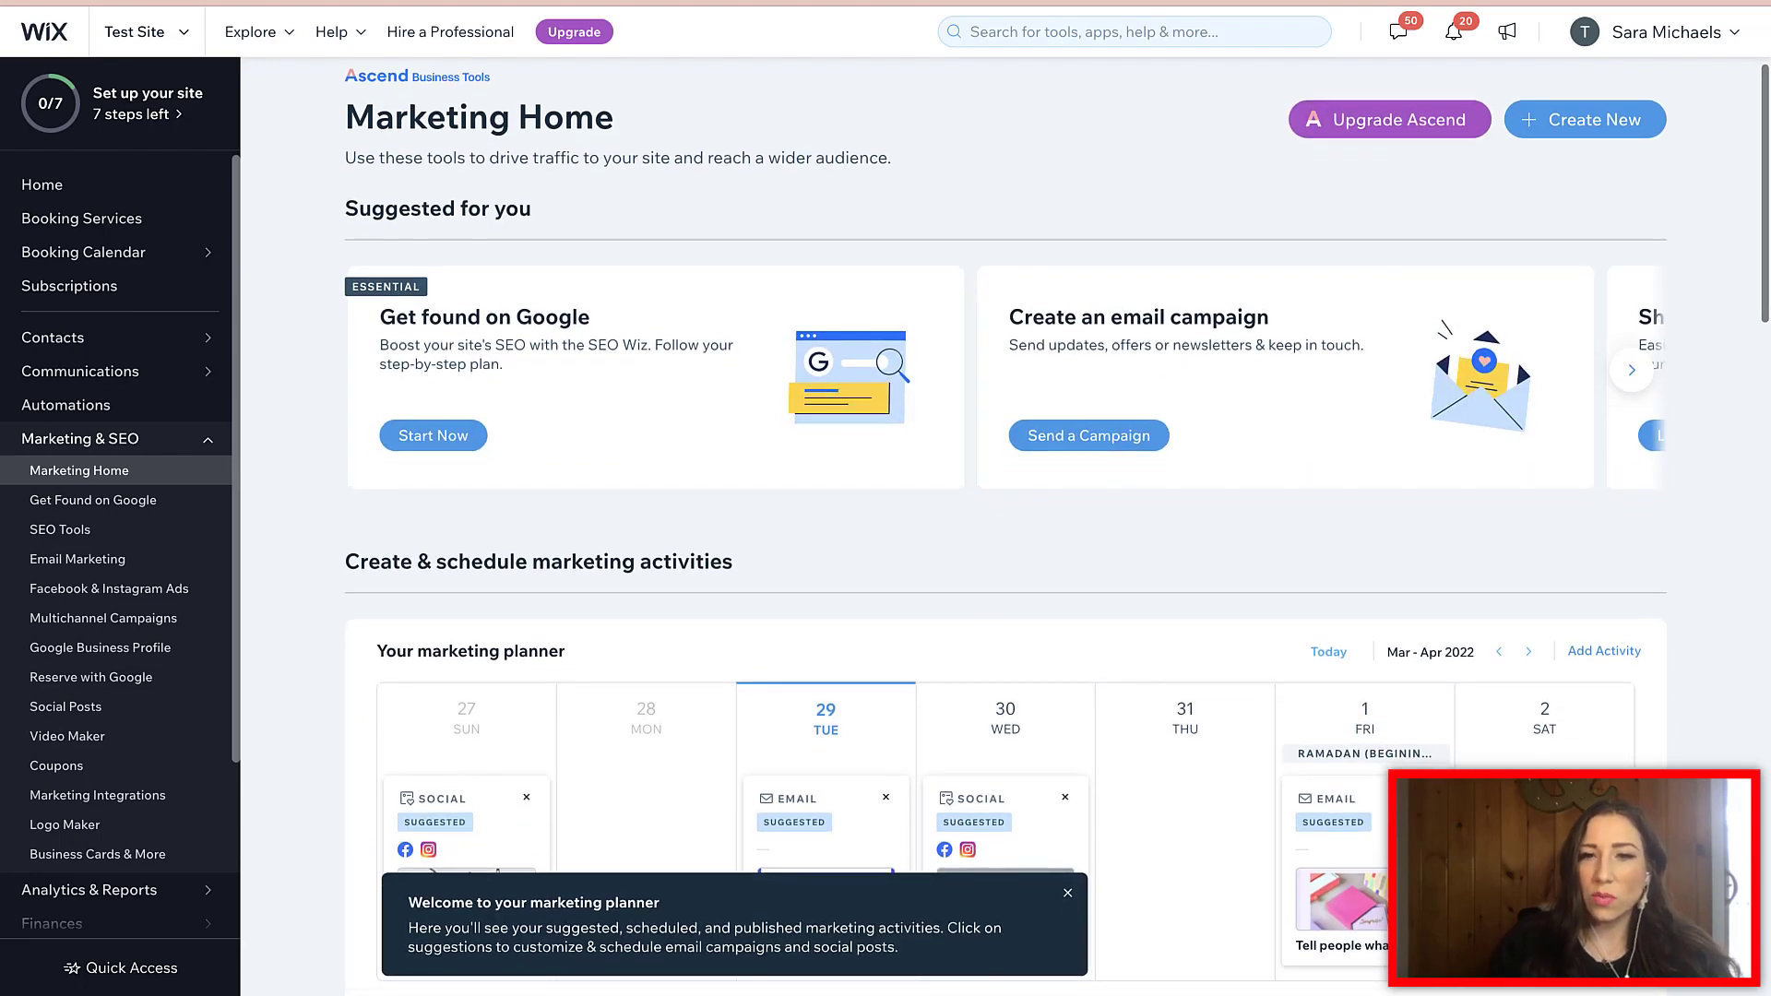
pyautogui.click(433, 436)
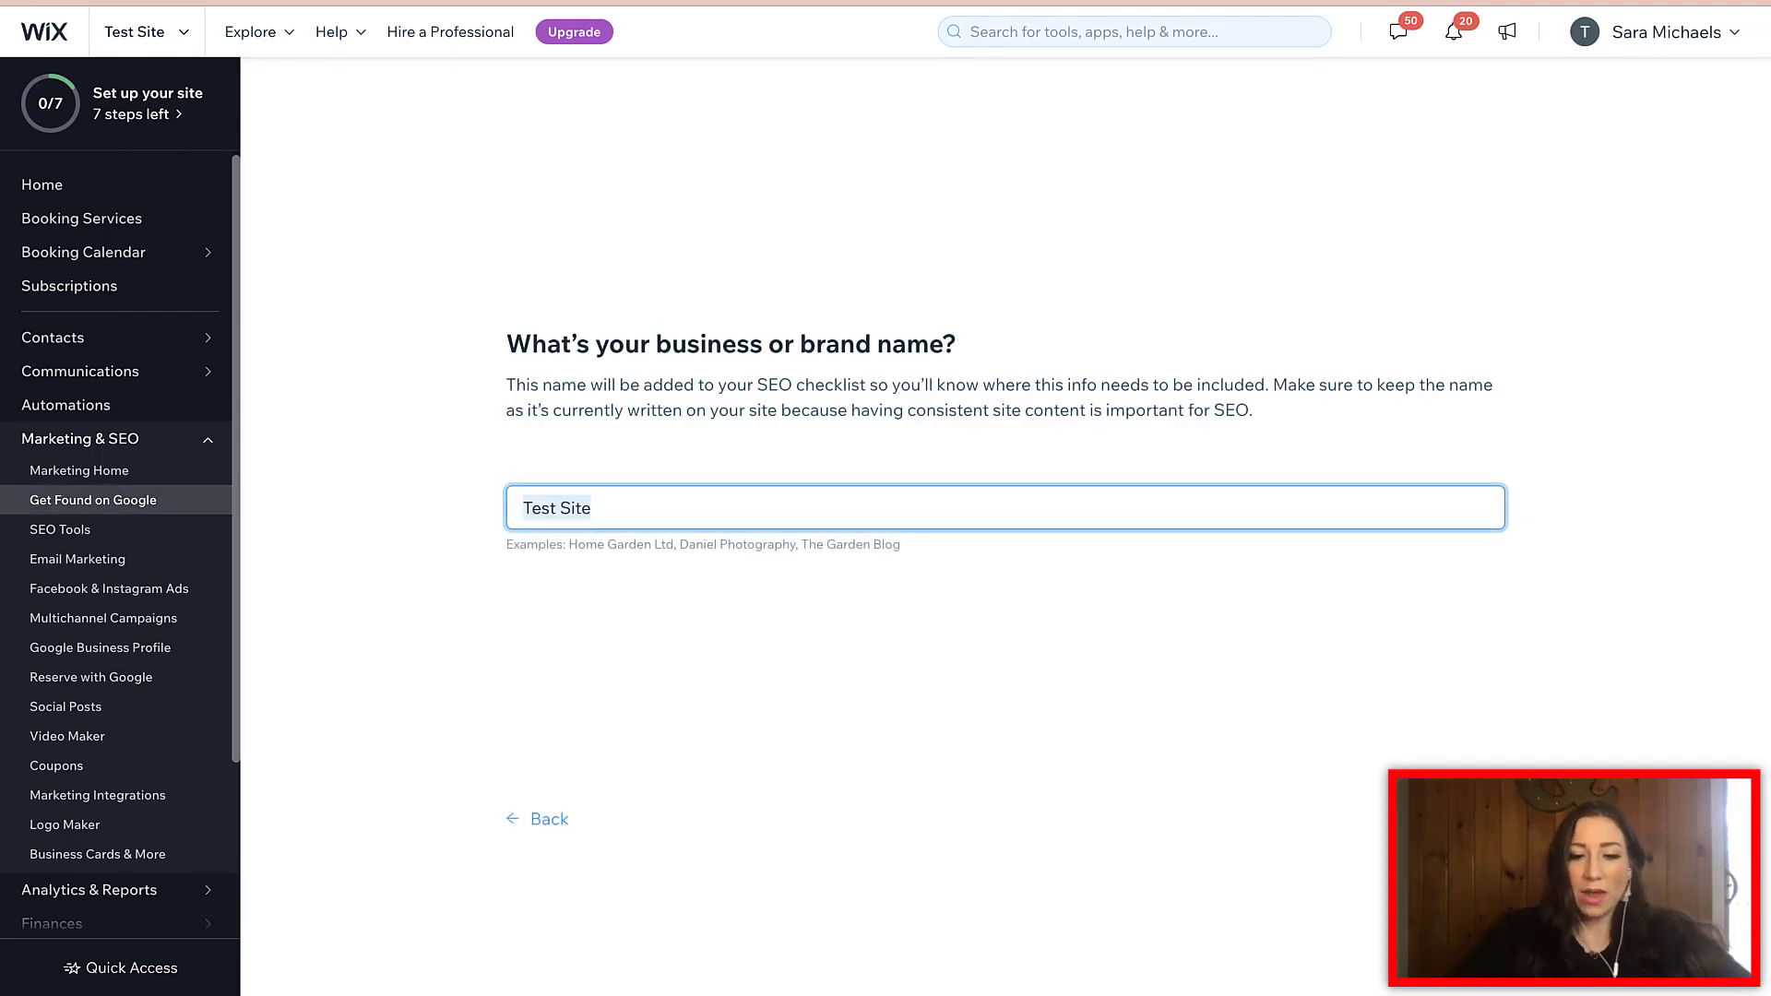
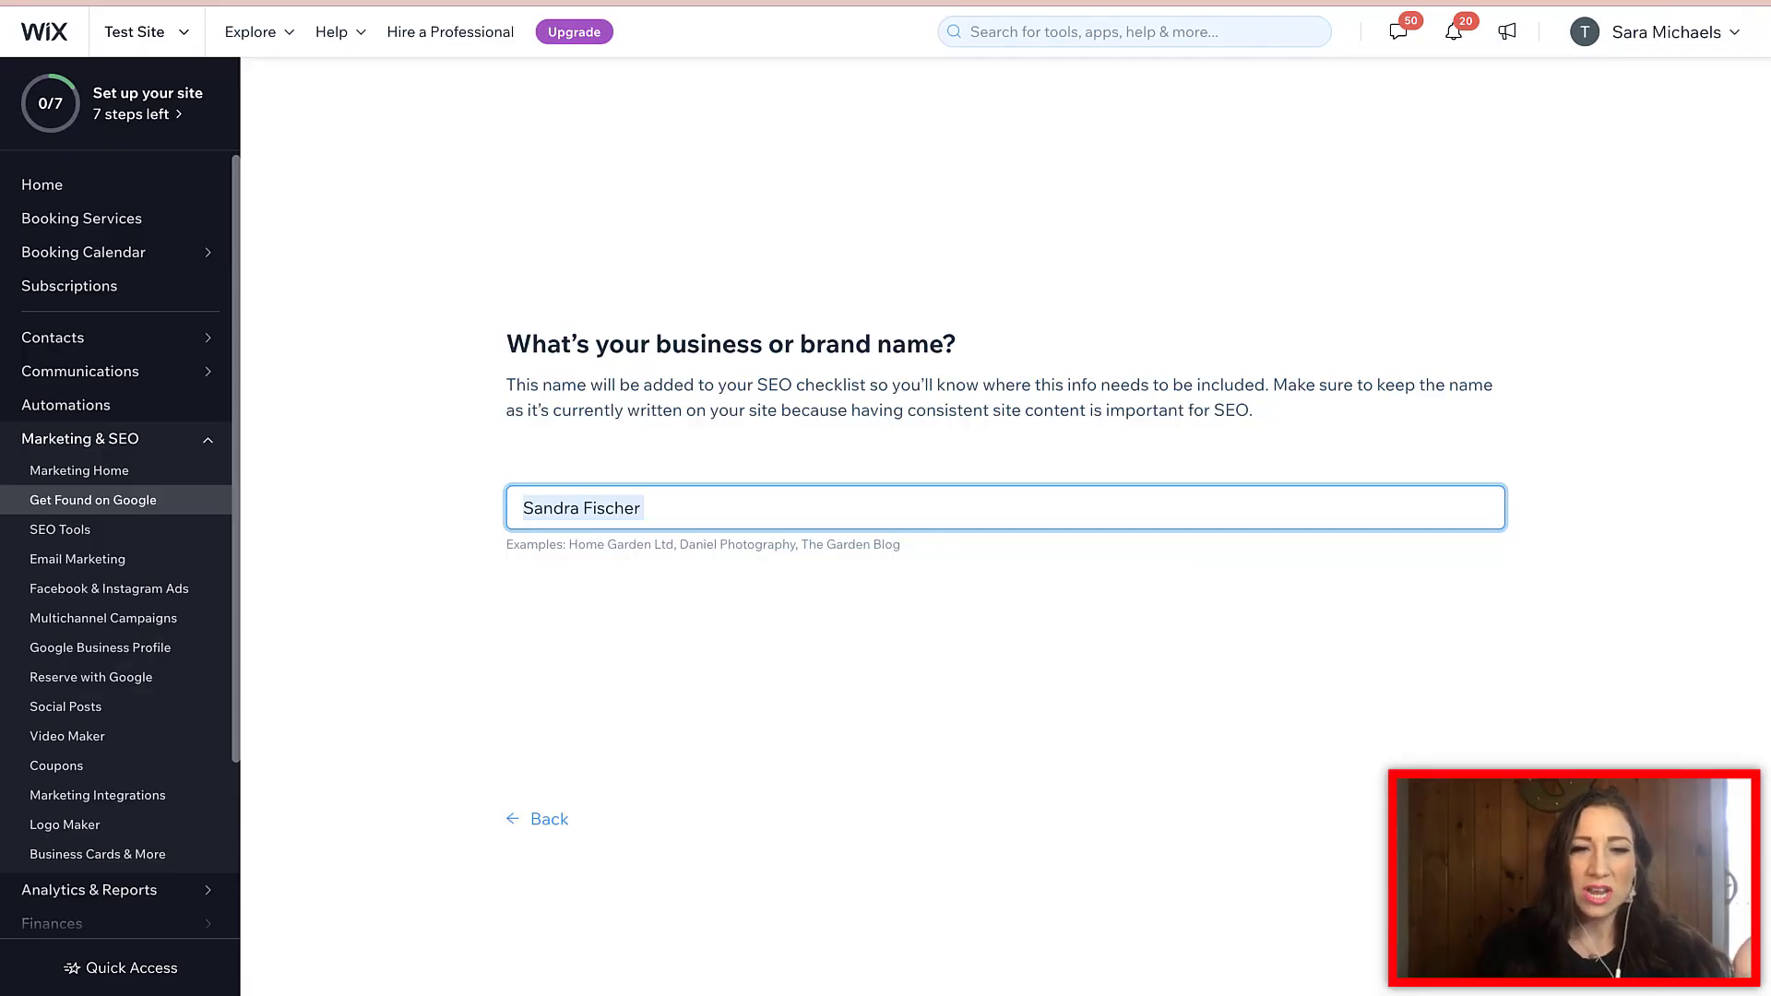
pyautogui.click(644, 508)
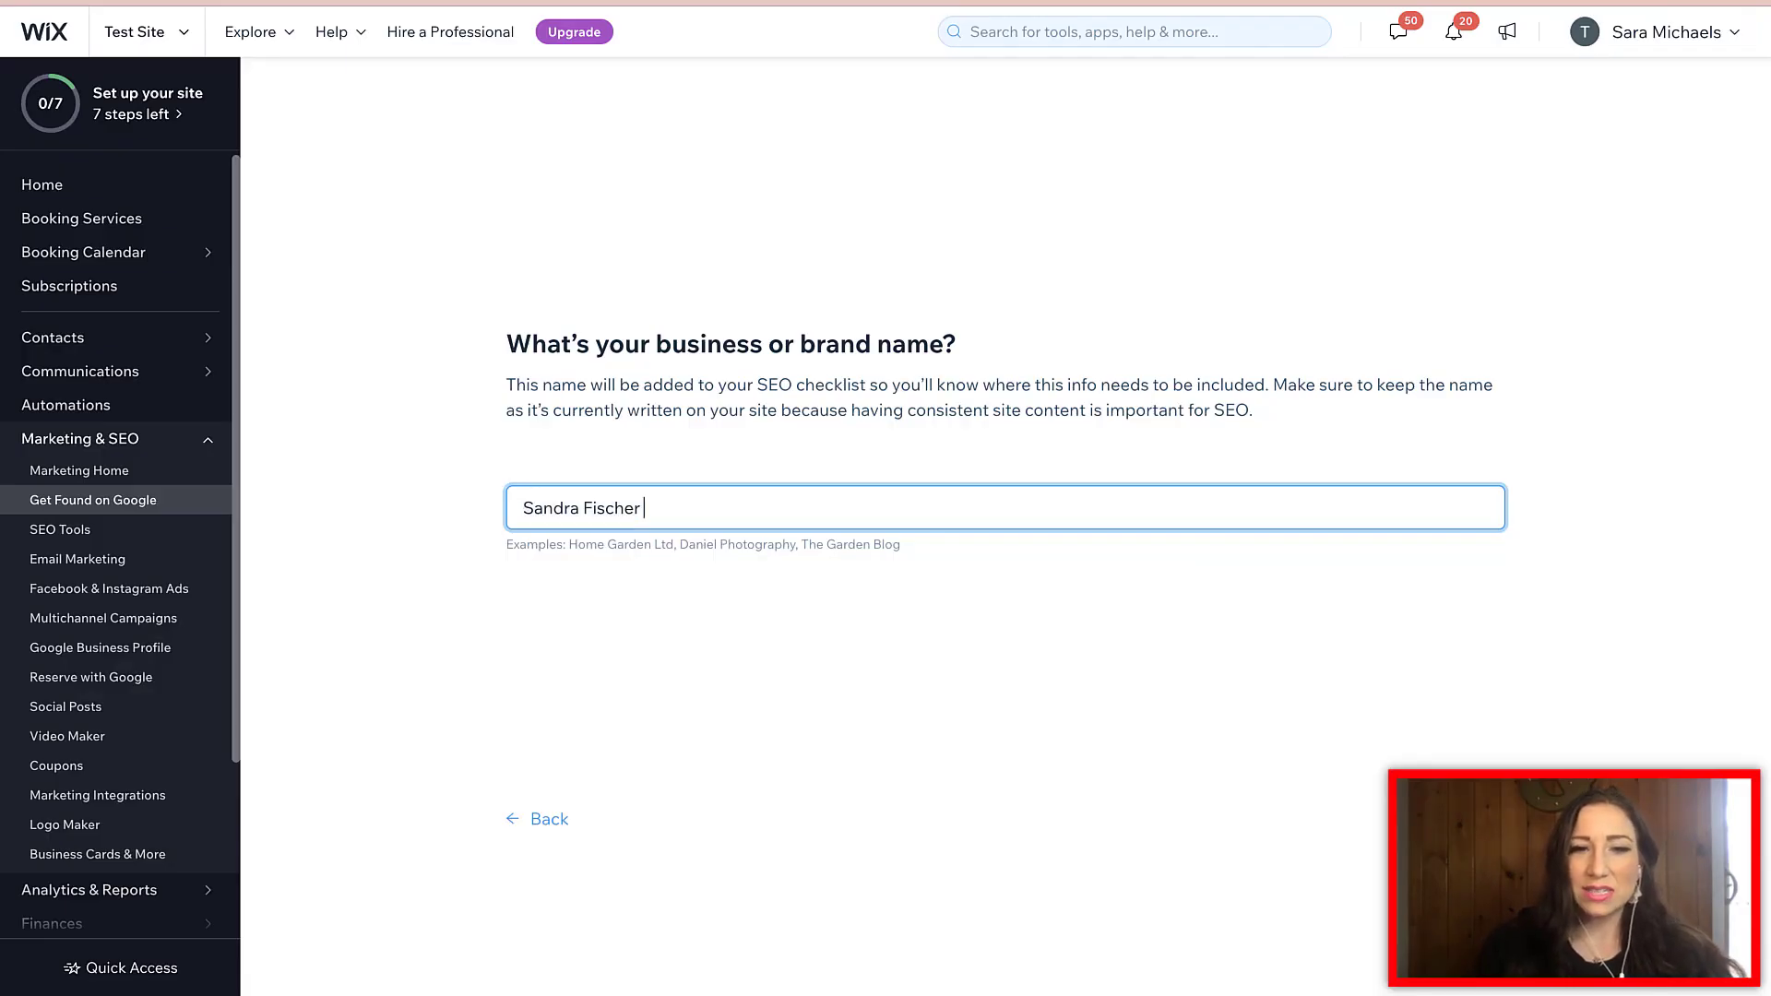
pyautogui.moveTo(566, 544); pyautogui.dragTo(825, 544)
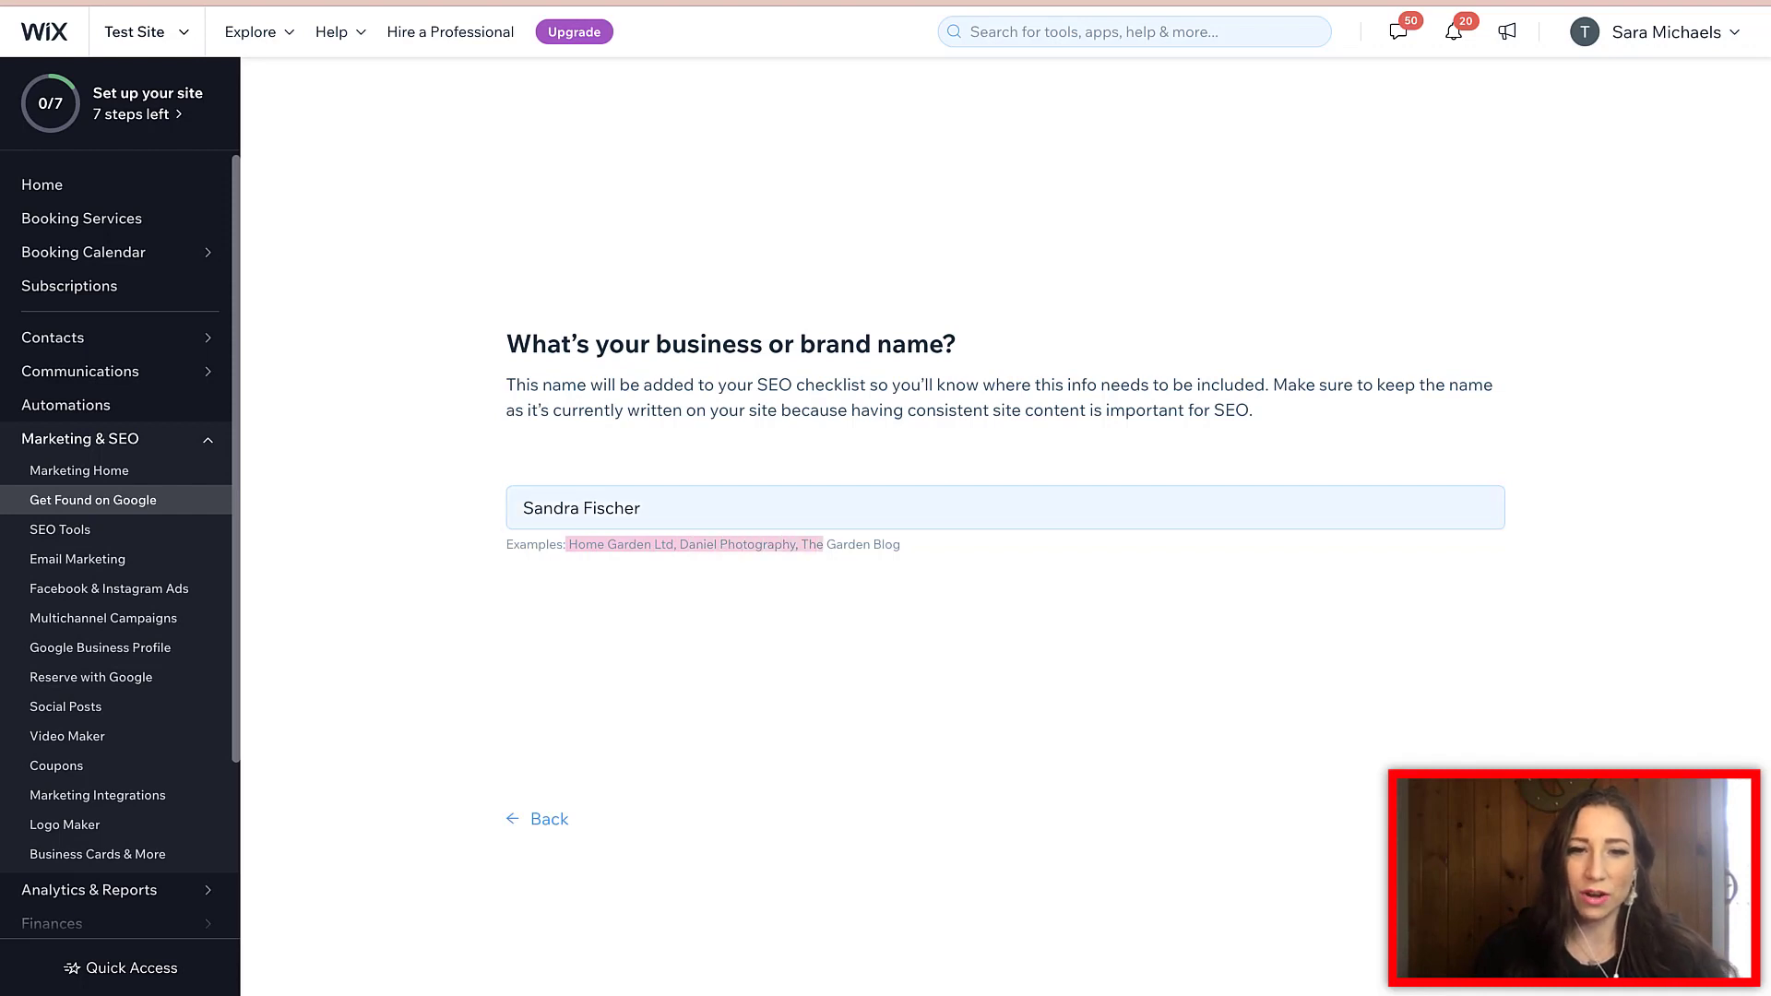
pyautogui.click(581, 509)
pyautogui.click(644, 508)
pyautogui.write('Re')
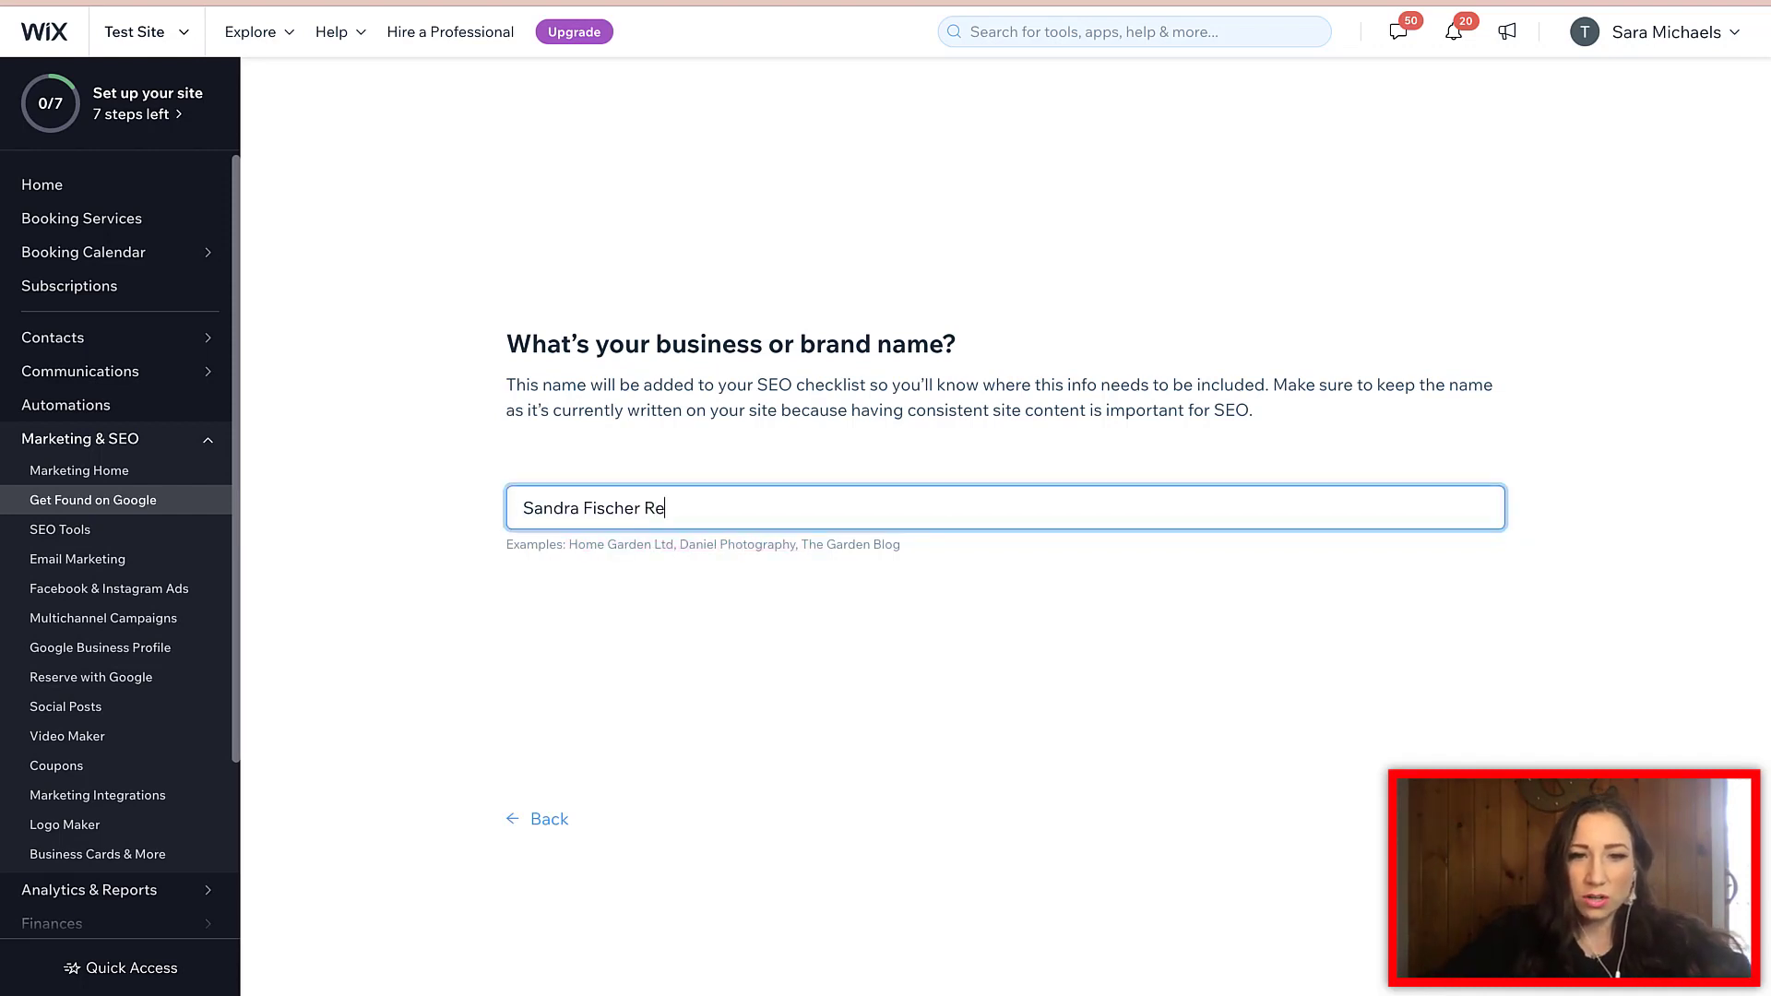
pyautogui.write('lationship Coach')
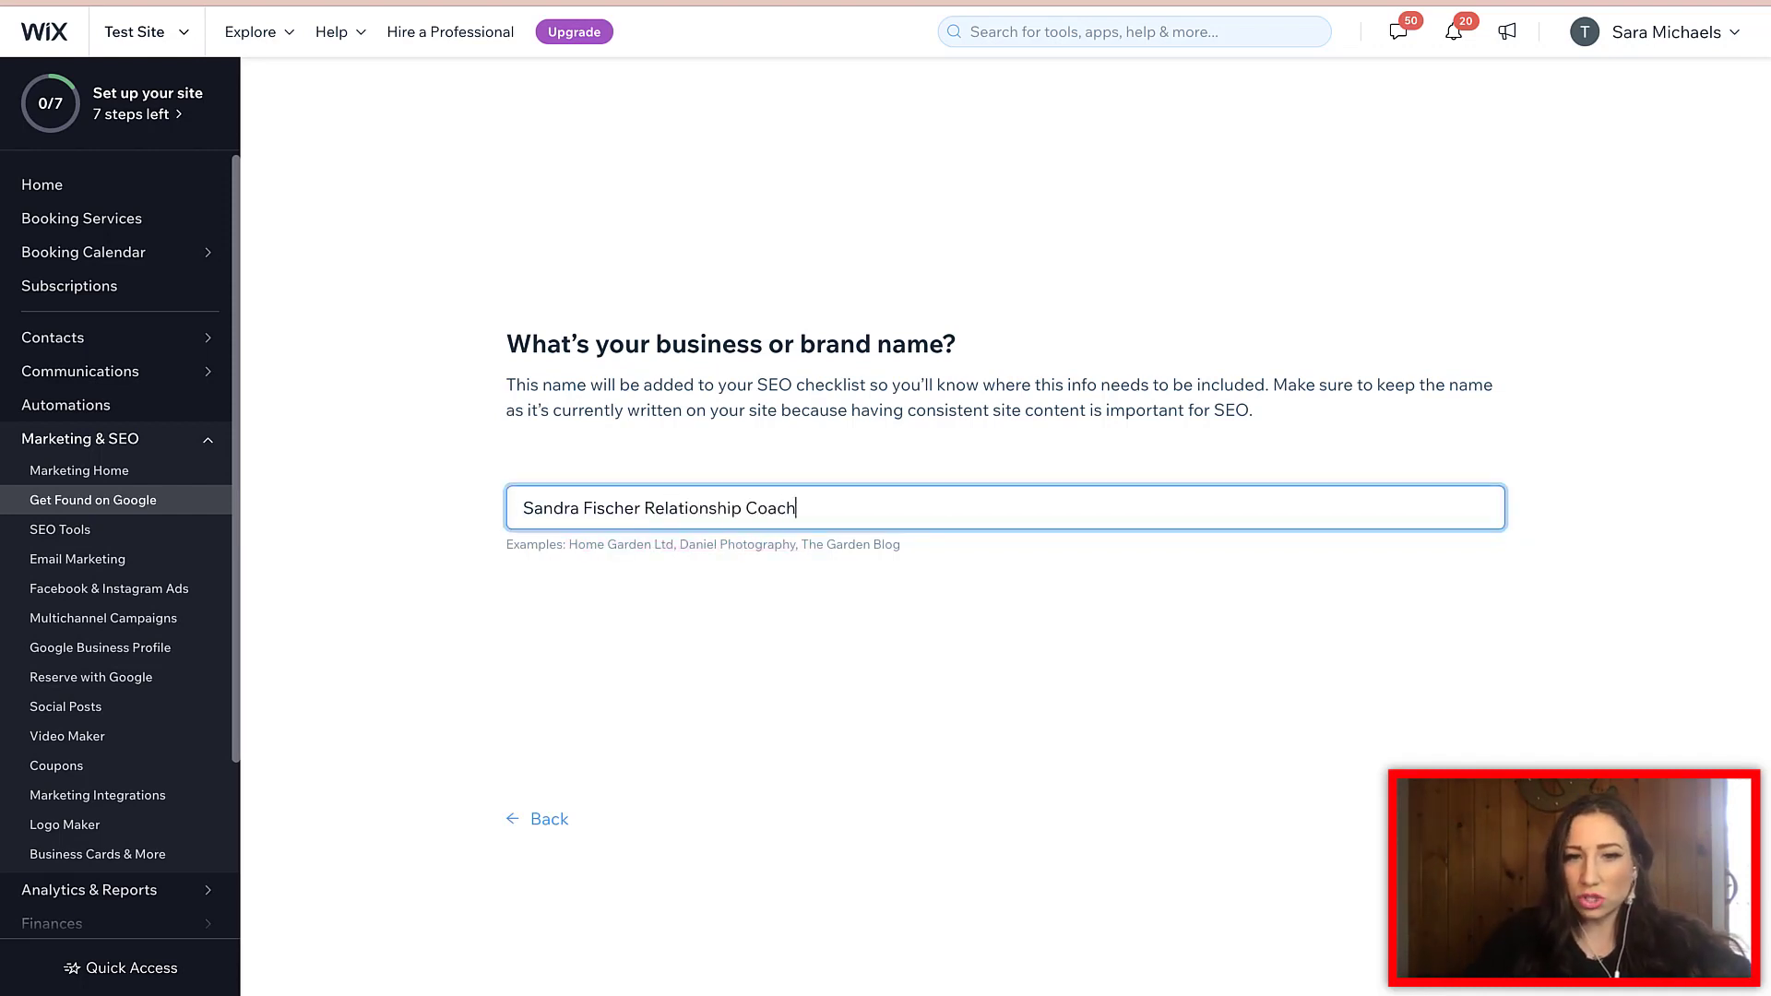
pyautogui.press('Return')
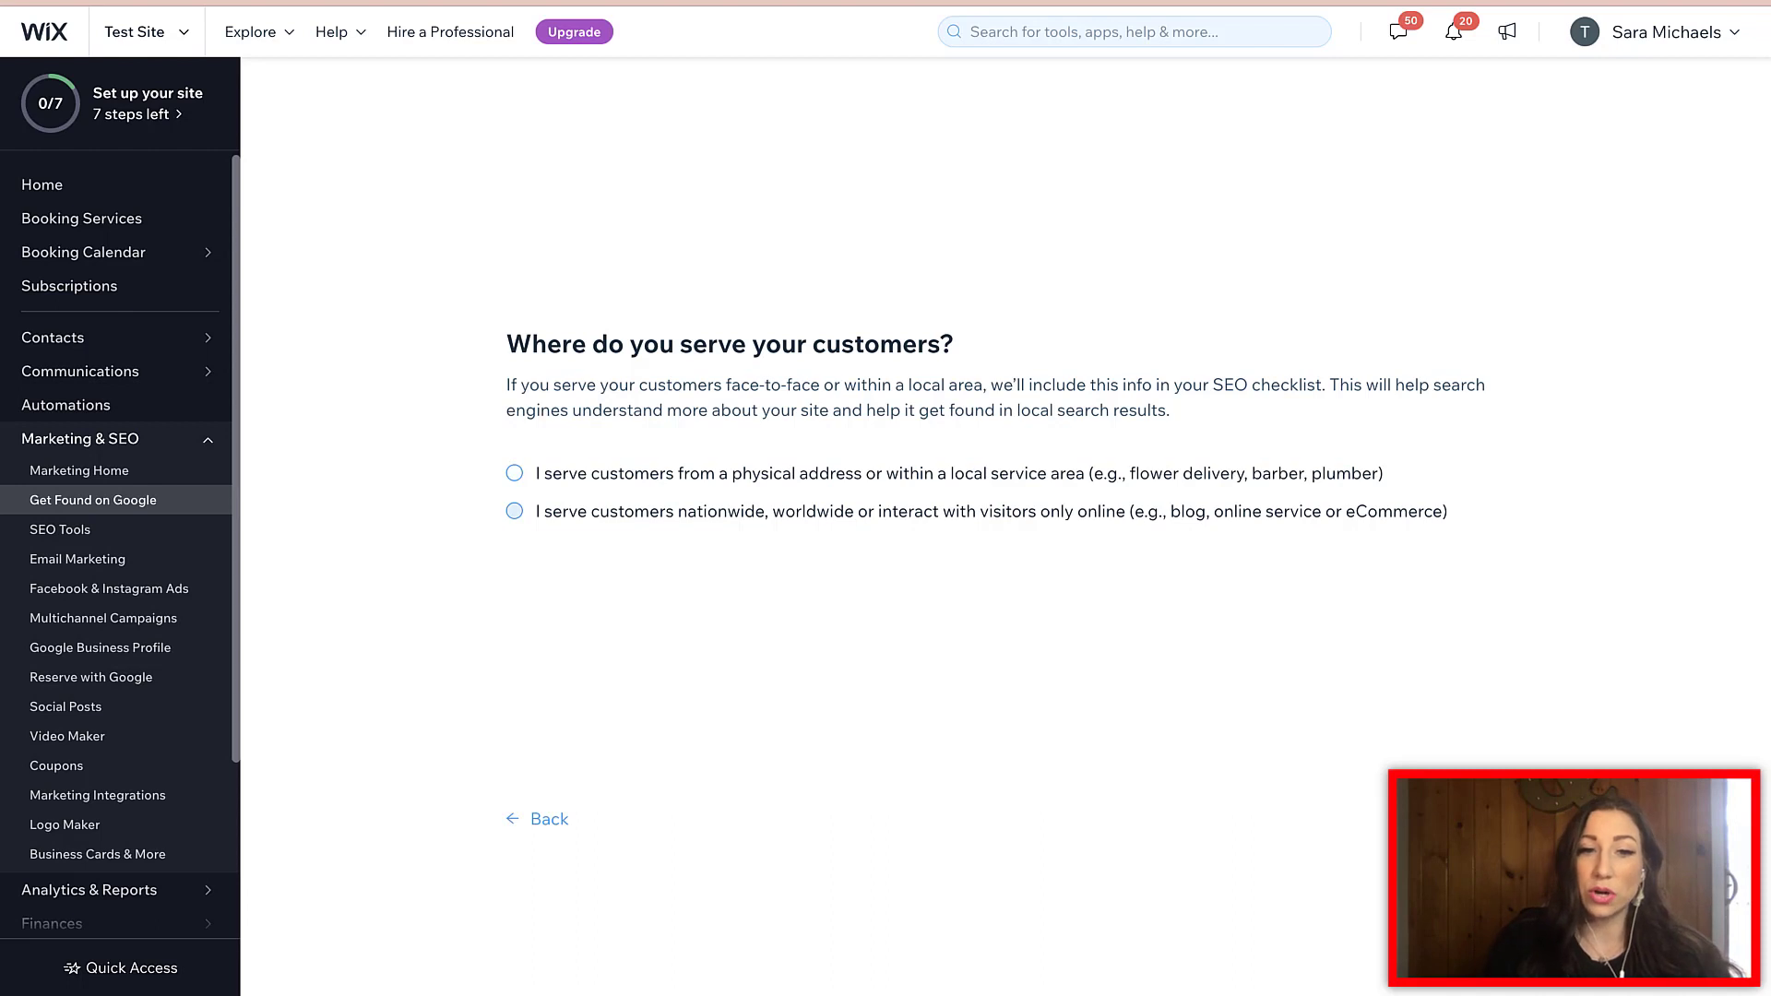
pyautogui.press('Return')
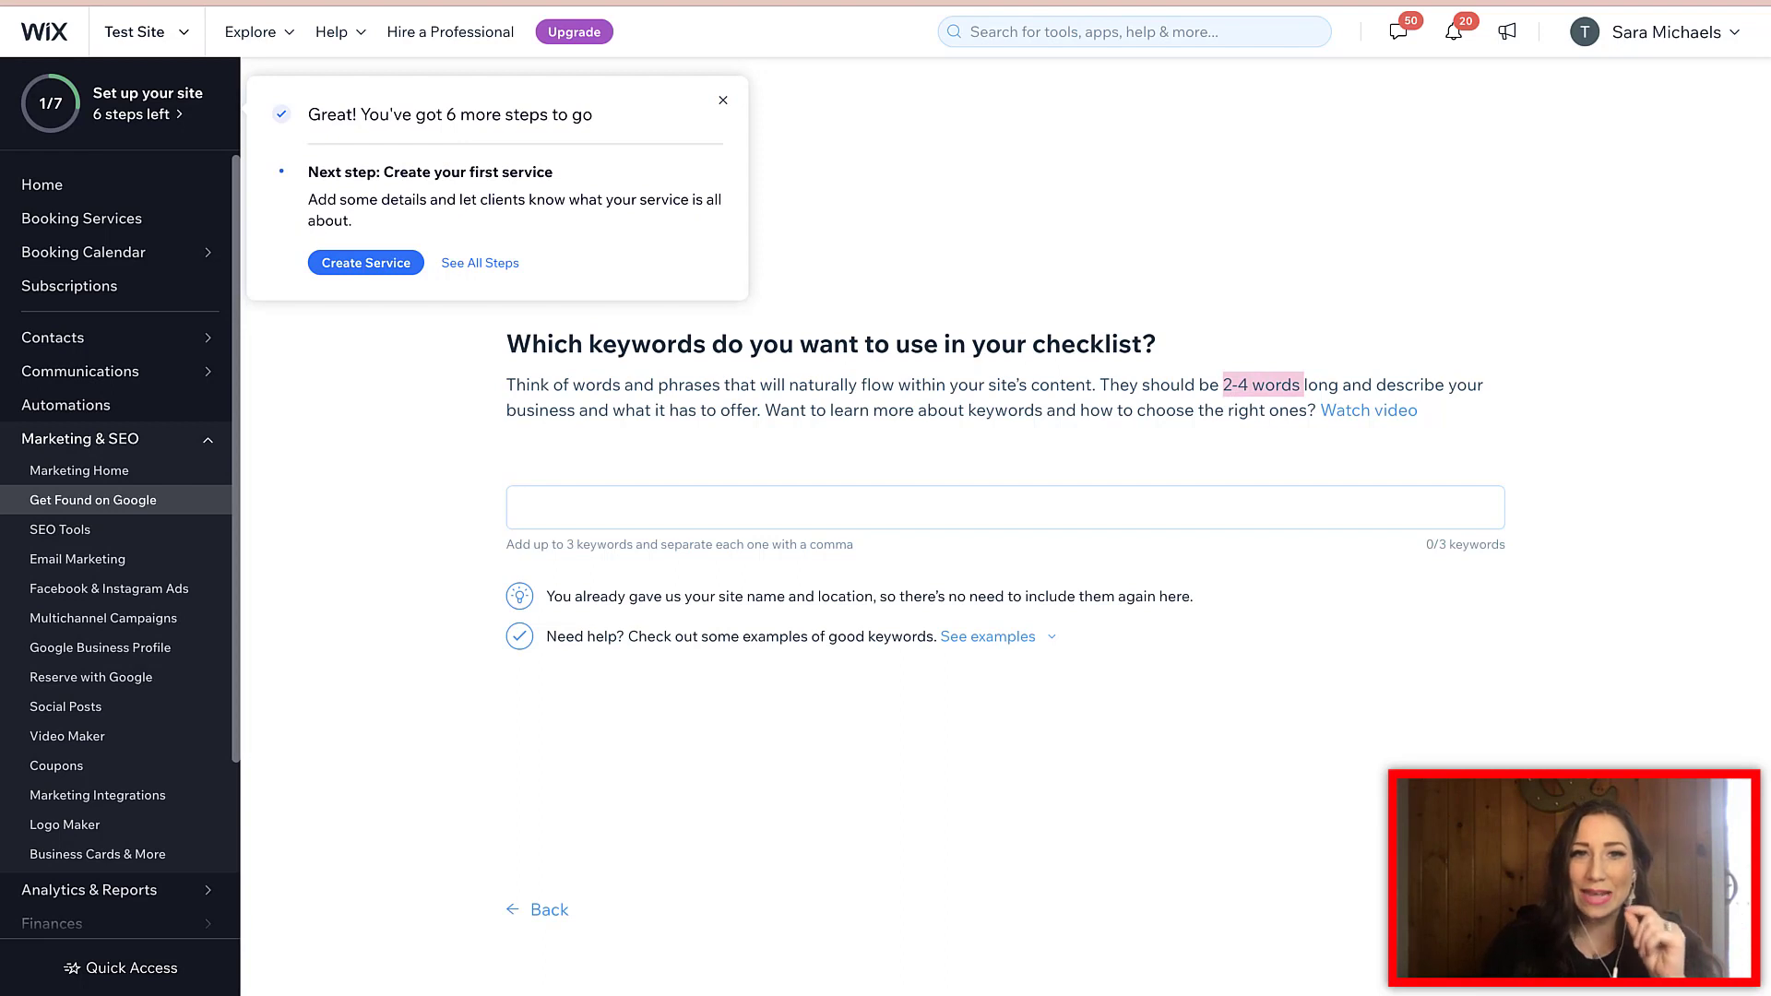
# - Enter keywords 'relationship marriage coach', 'relationship marriage podcast', and a third keyword 'relationship'
pyautogui.click(523, 508)
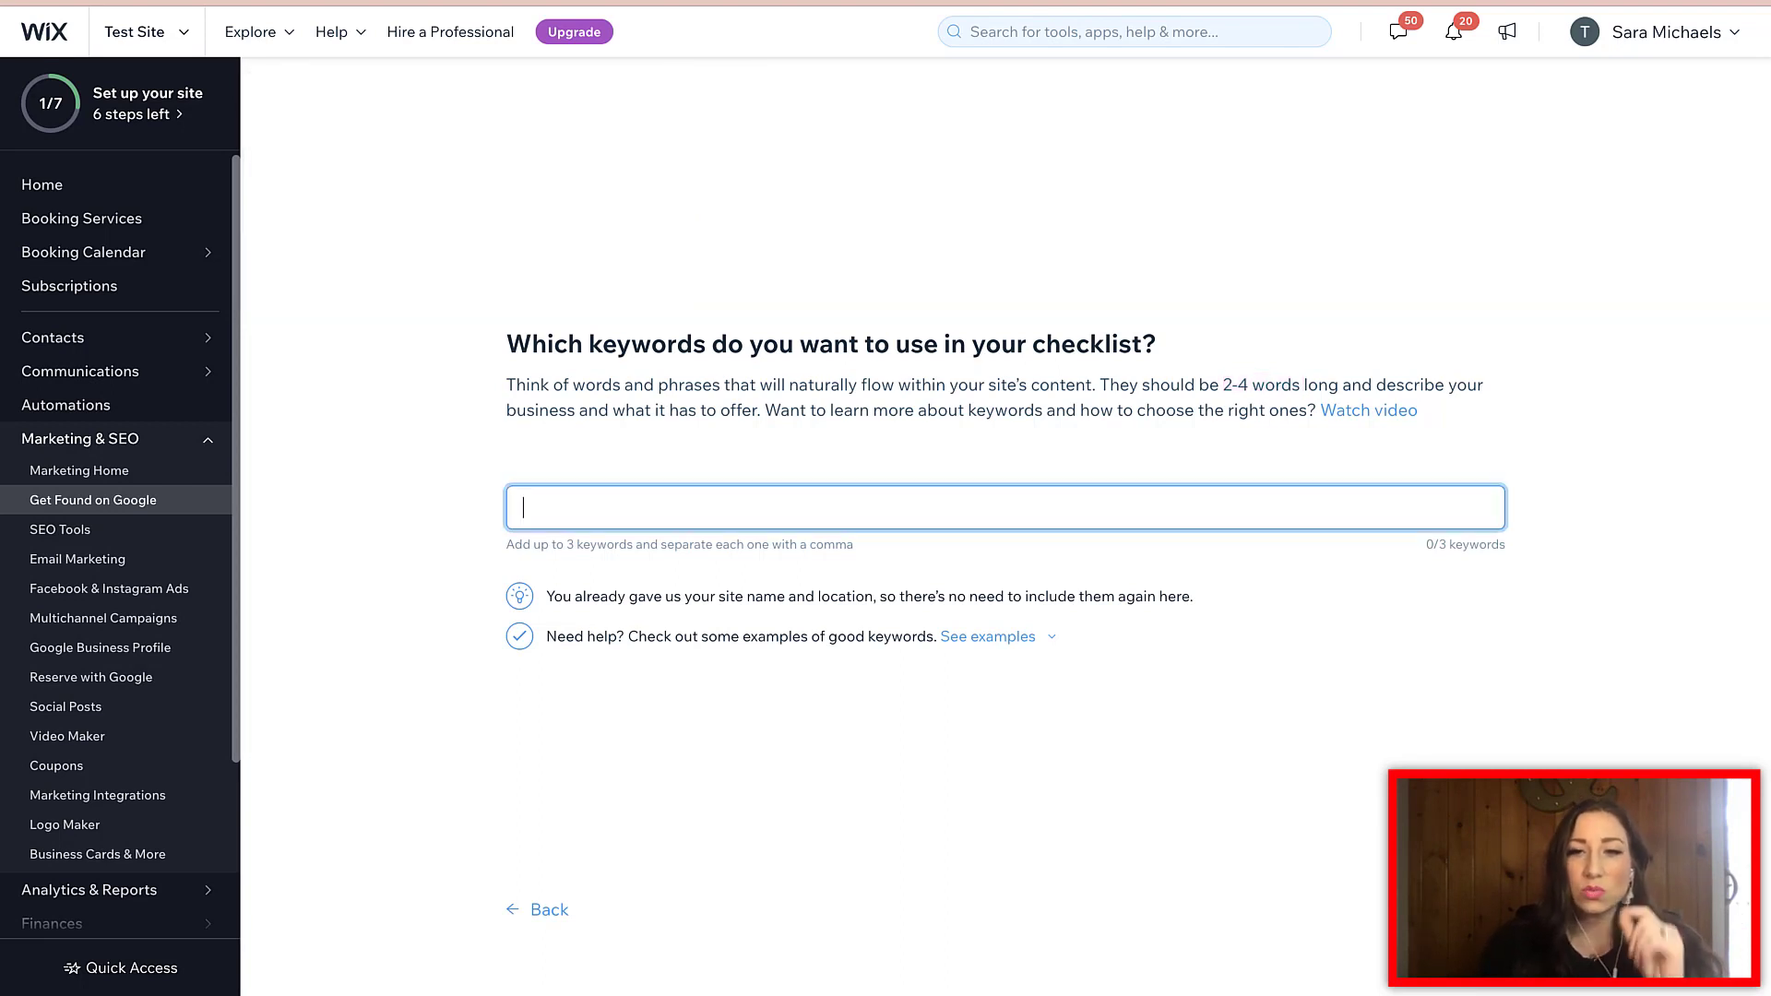
pyautogui.write('r')
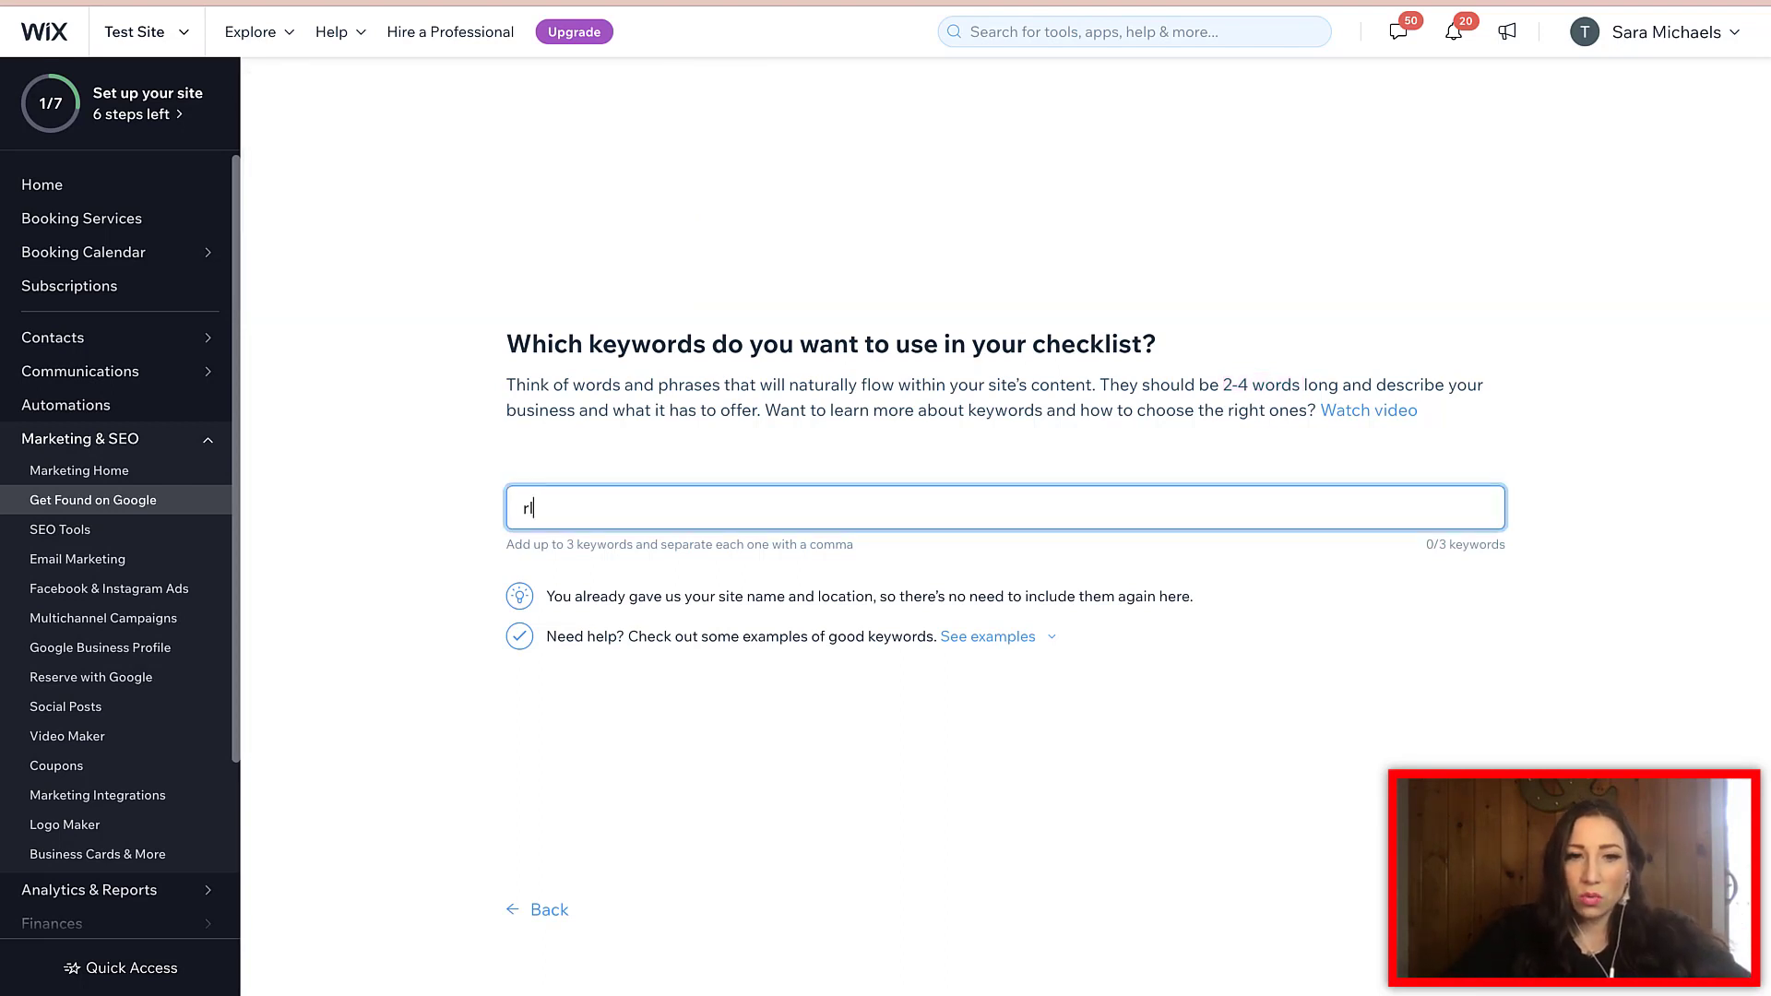
pyautogui.write('elationship marri')
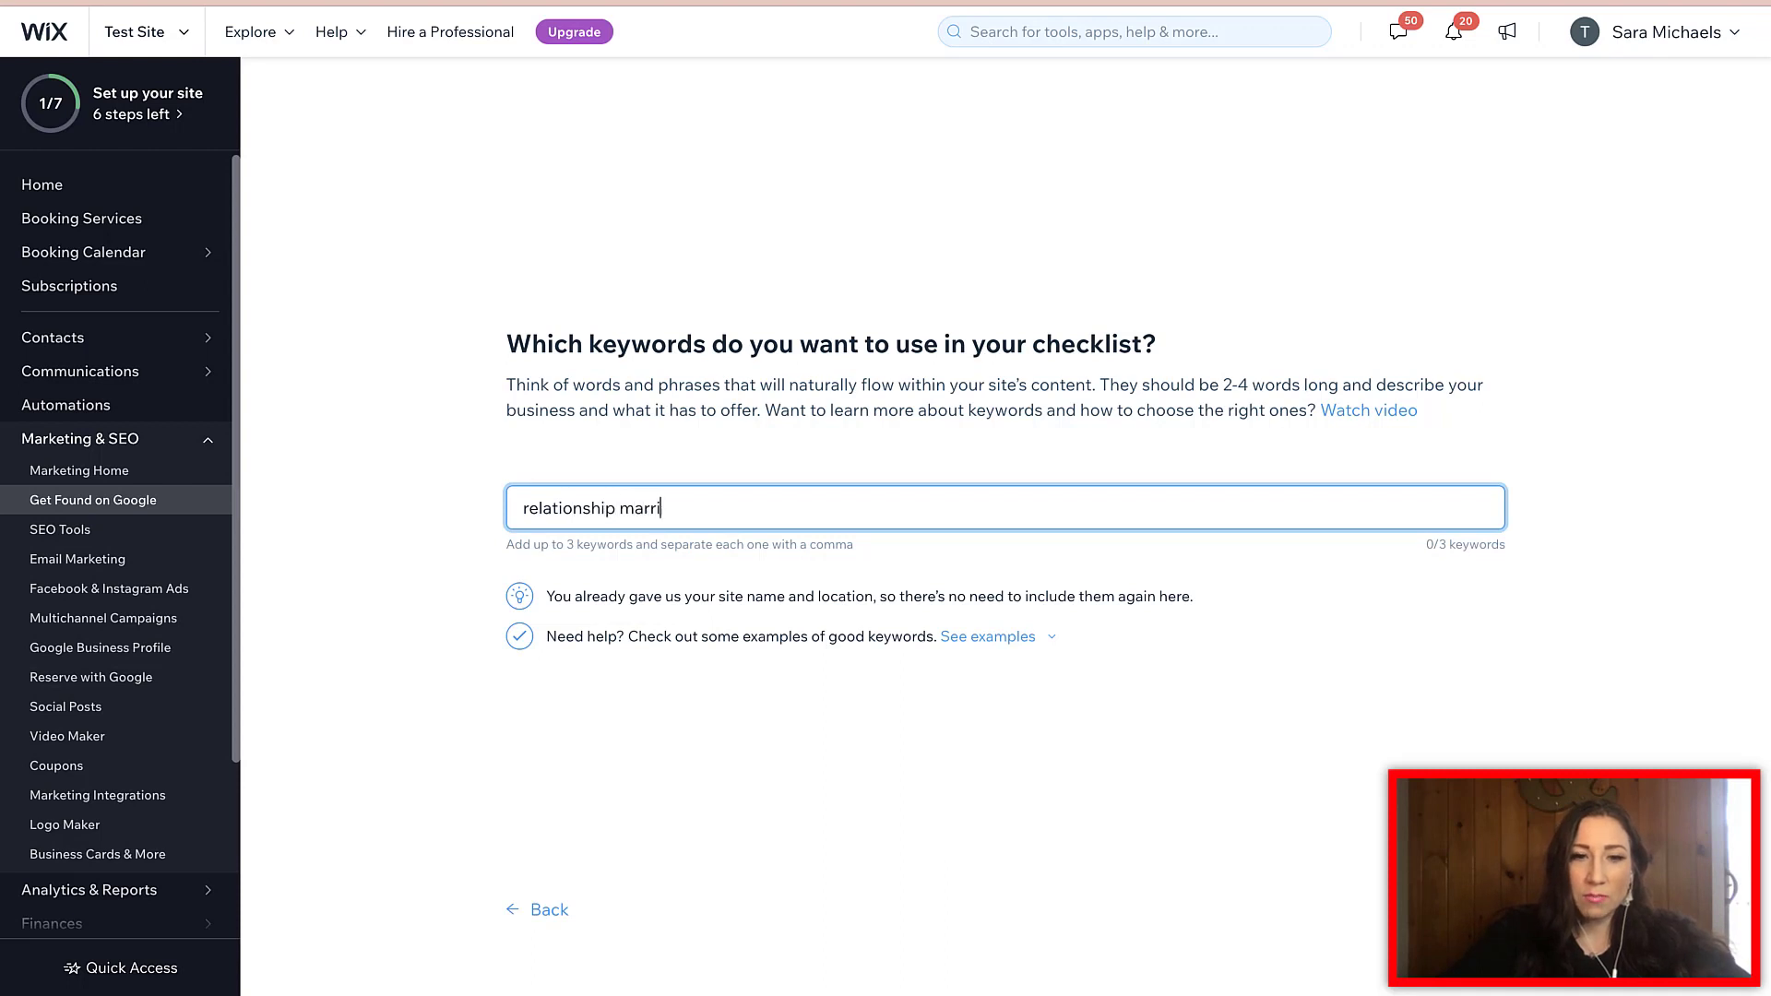
pyautogui.write('age coach,relations')
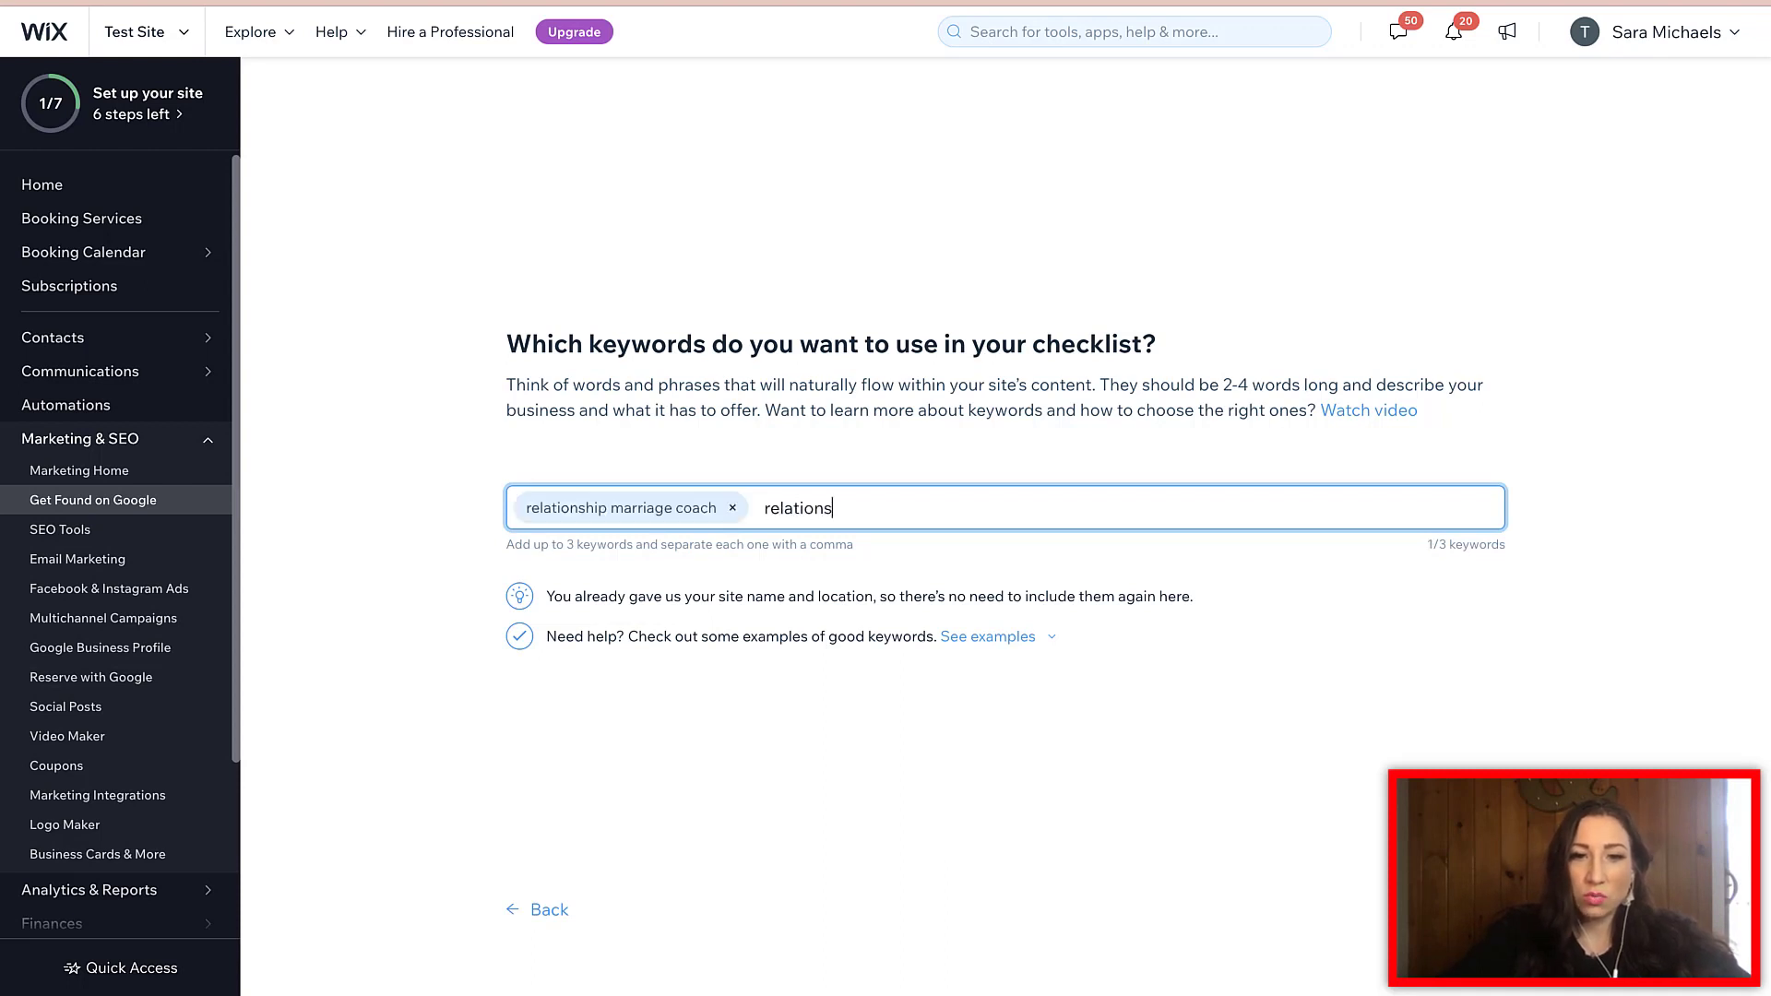
pyautogui.write('hip marriage podca')
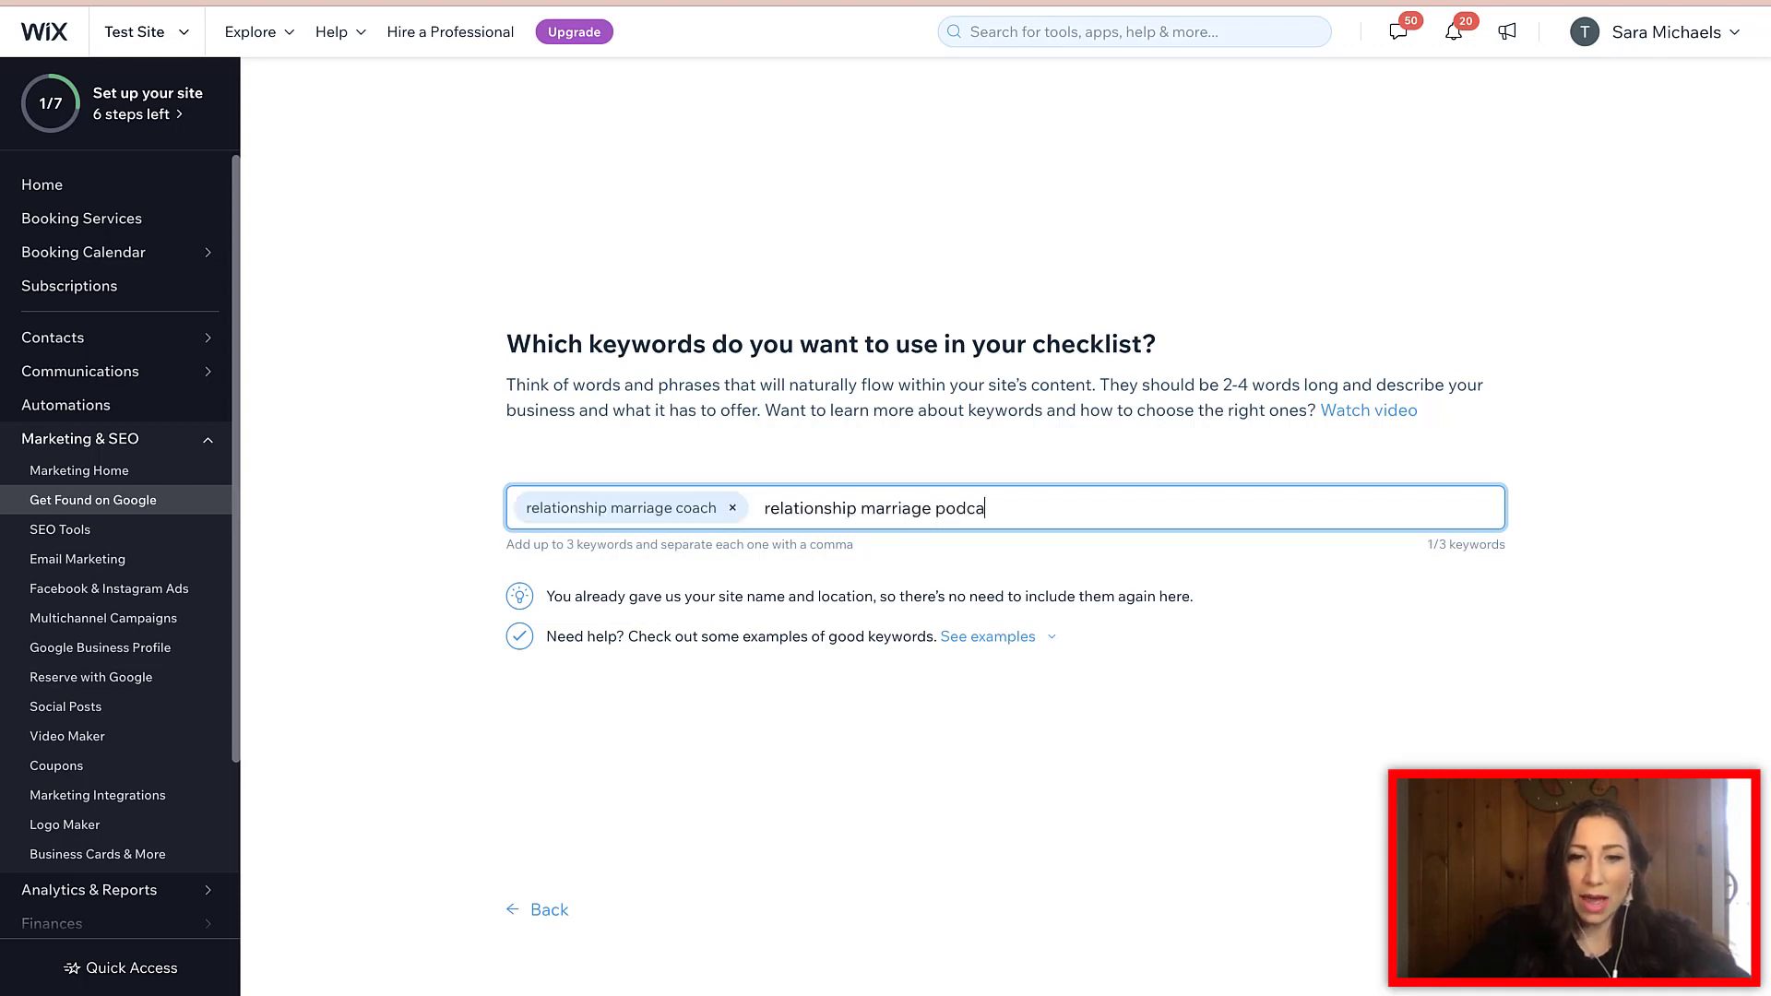
pyautogui.write('st')
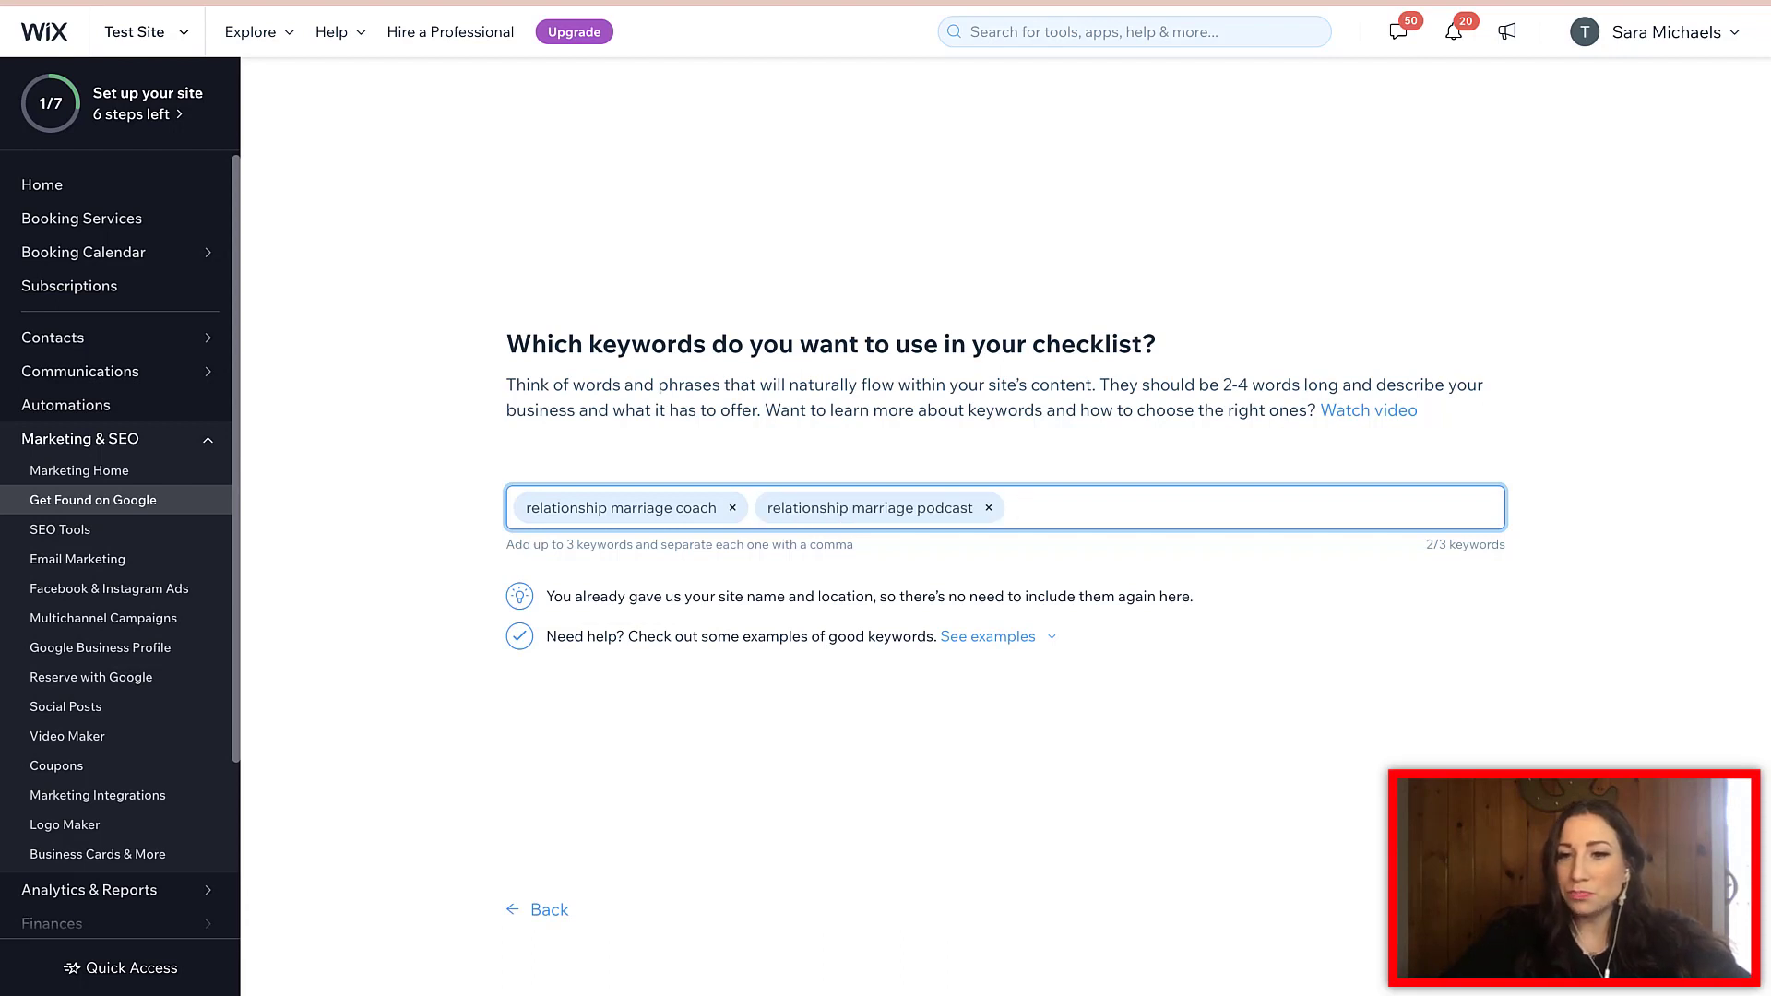
pyautogui.write(',marriage r')
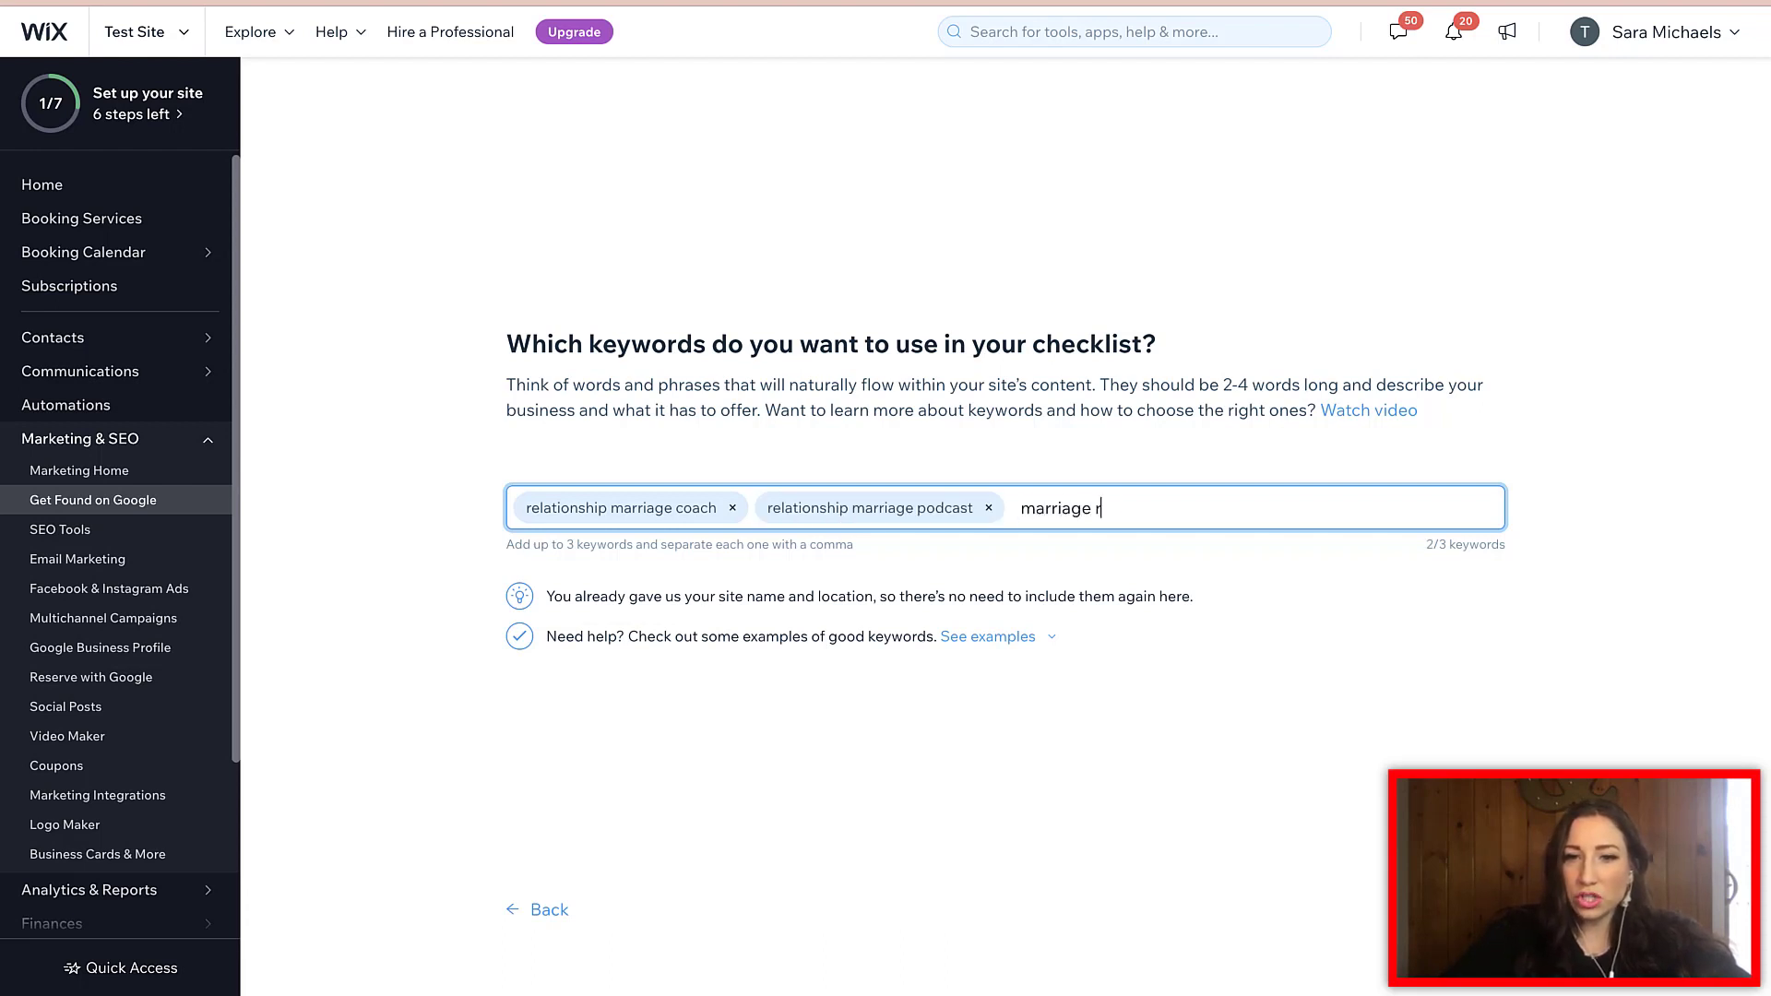
pyautogui.write('elationship')
pyautogui.press('BackSpace')
pyautogui.press('BackSpace')
pyautogui.press('BackSpace')
pyautogui.press('BackSpace')
pyautogui.press('BackSpace')
pyautogui.press('BackSpace')
pyautogui.press('BackSpace')
pyautogui.press('BackSpace')
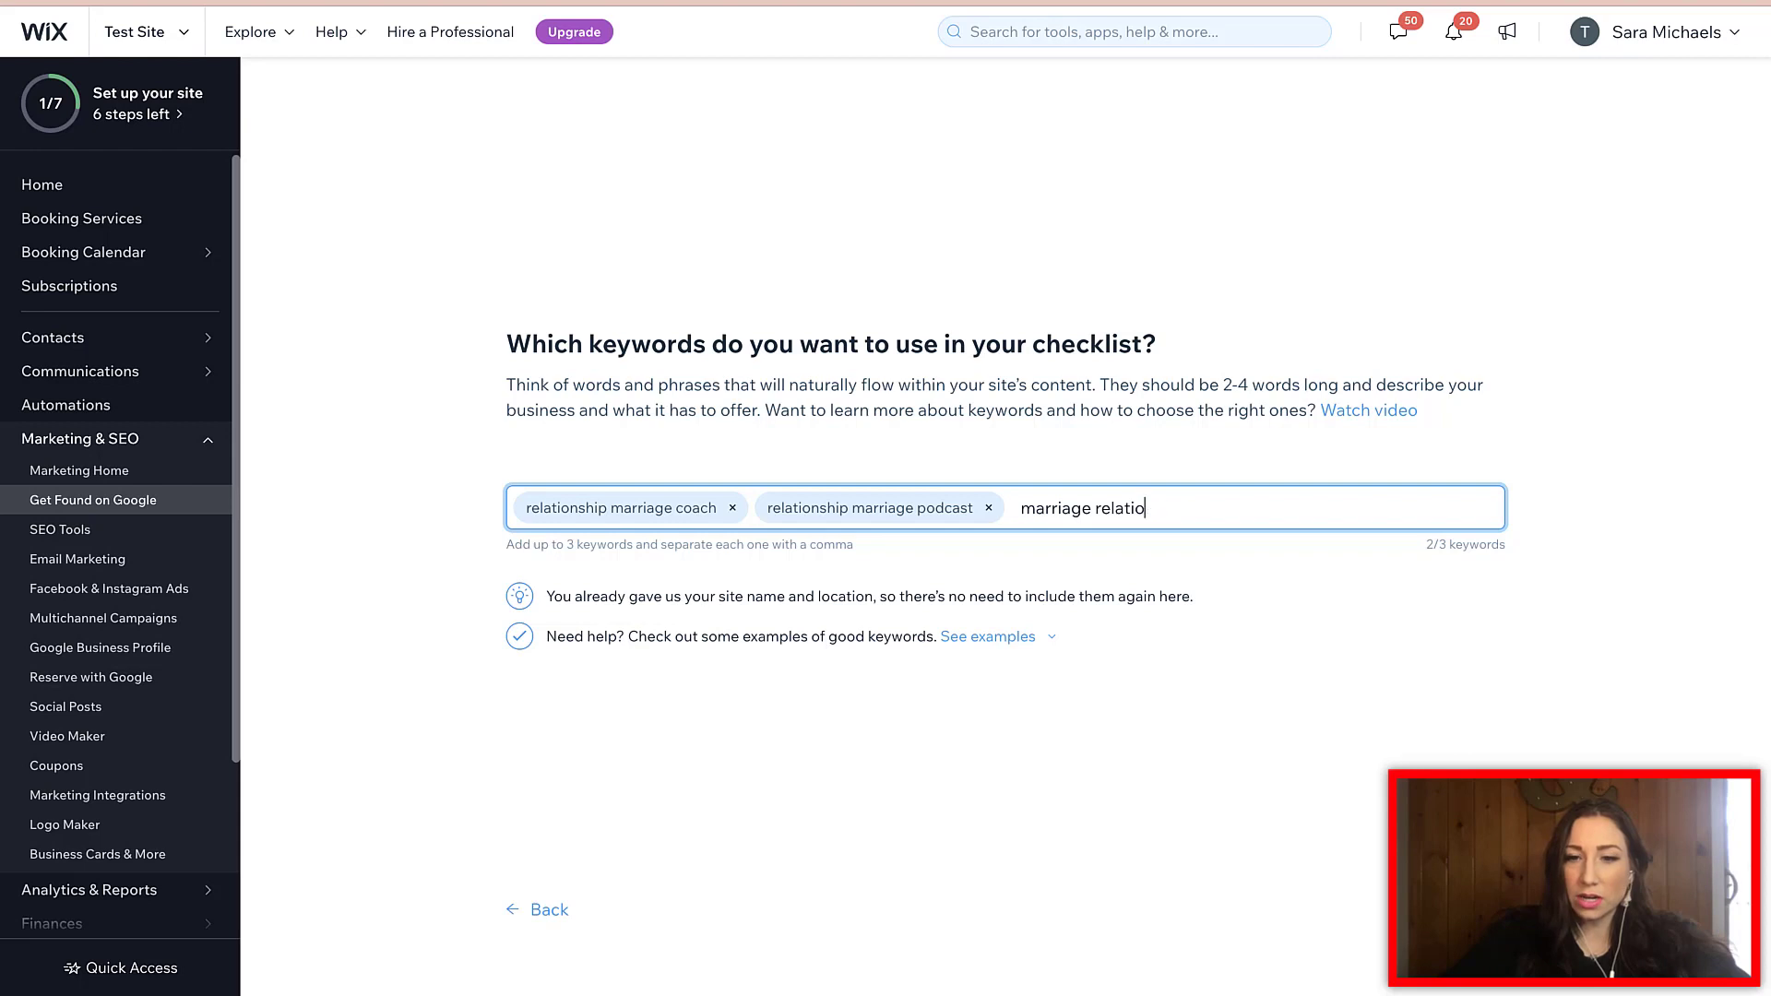
pyautogui.press('BackSpace')
pyautogui.press('BackSpace')
pyautogui.press('BackSpace')
pyautogui.press('BackSpace')
pyautogui.press('BackSpace')
pyautogui.press('BackSpace')
pyautogui.press('BackSpace')
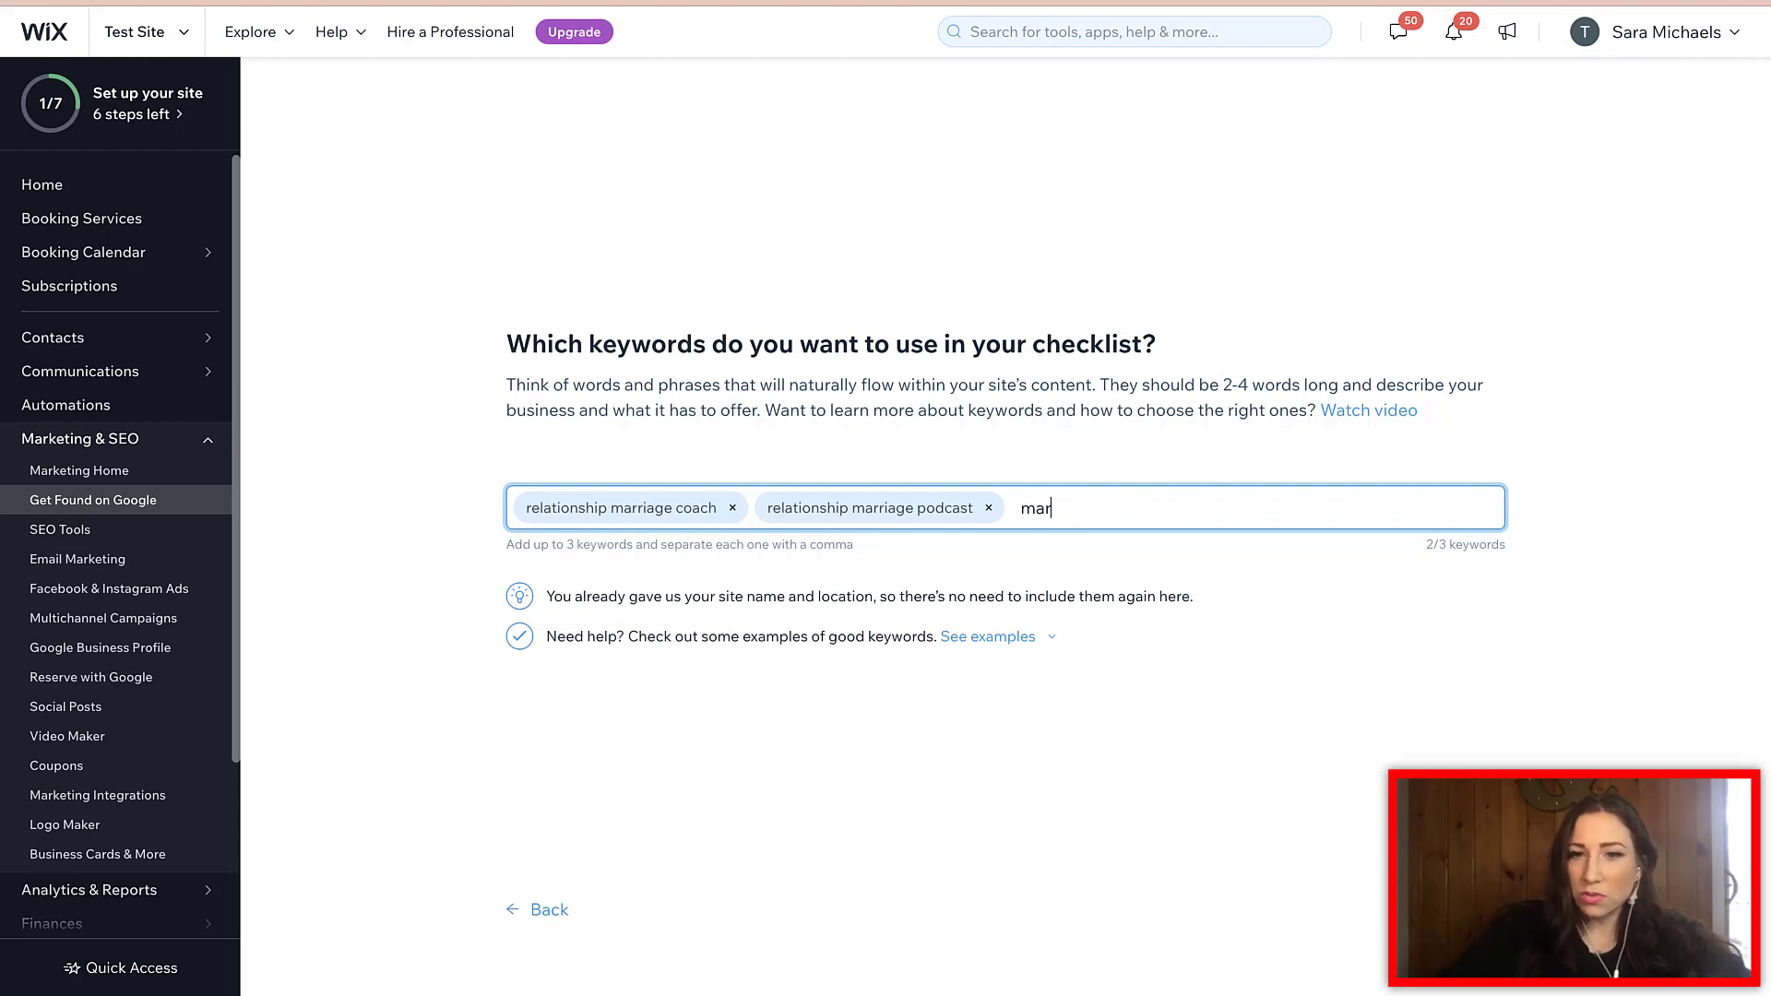
pyautogui.press('BackSpace')
pyautogui.press('BackSpace')
pyautogui.press('BackSpace')
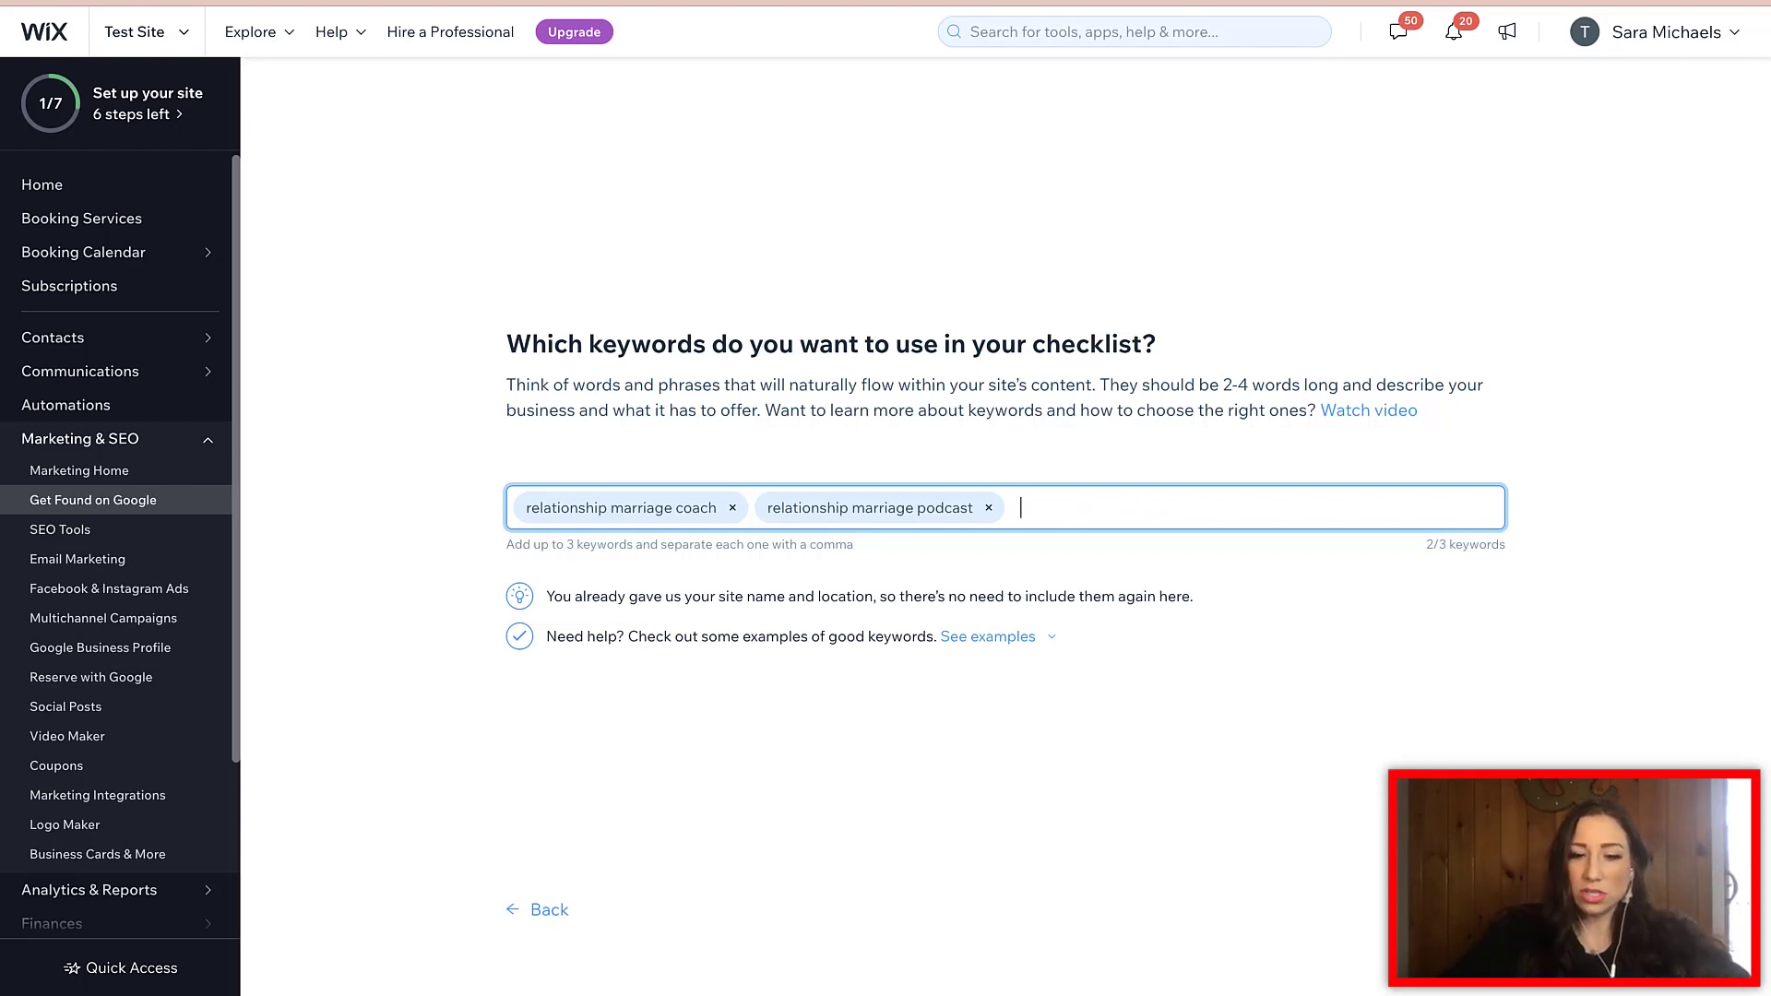
pyautogui.write('relationship coach')
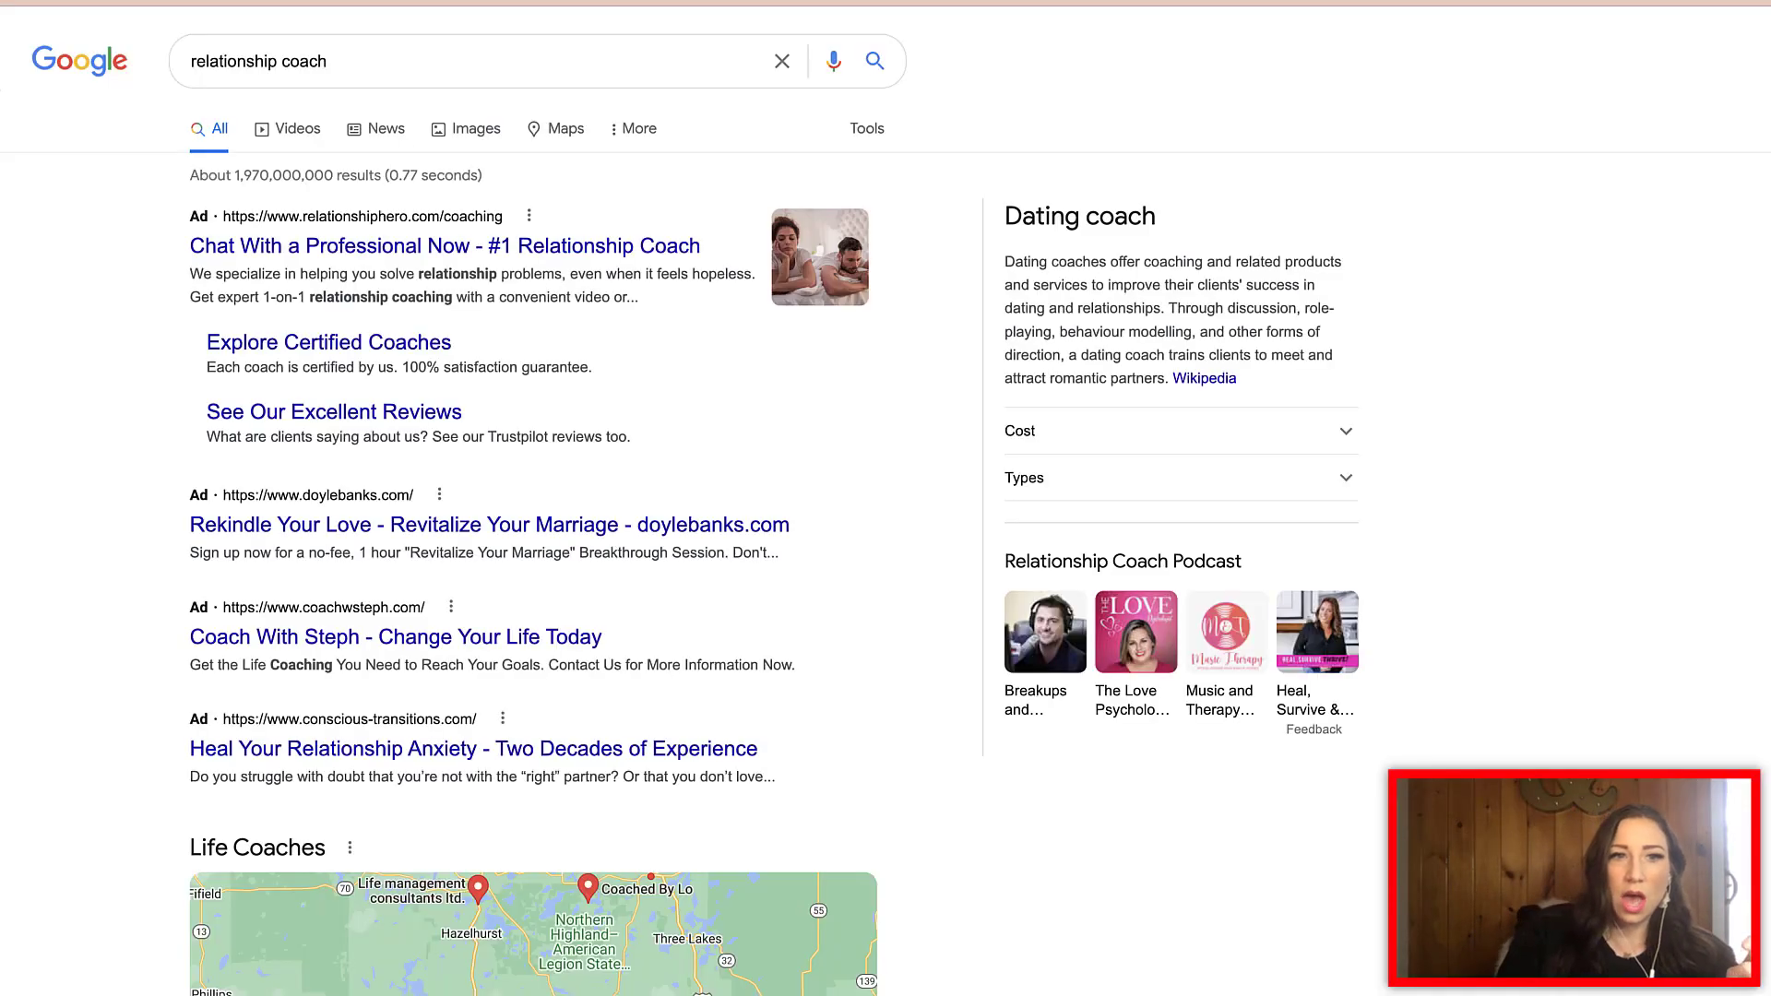
# - Scroll through the Google results for 'relationship coach' to research keywords
pyautogui.scroll(-3, 886, 498)
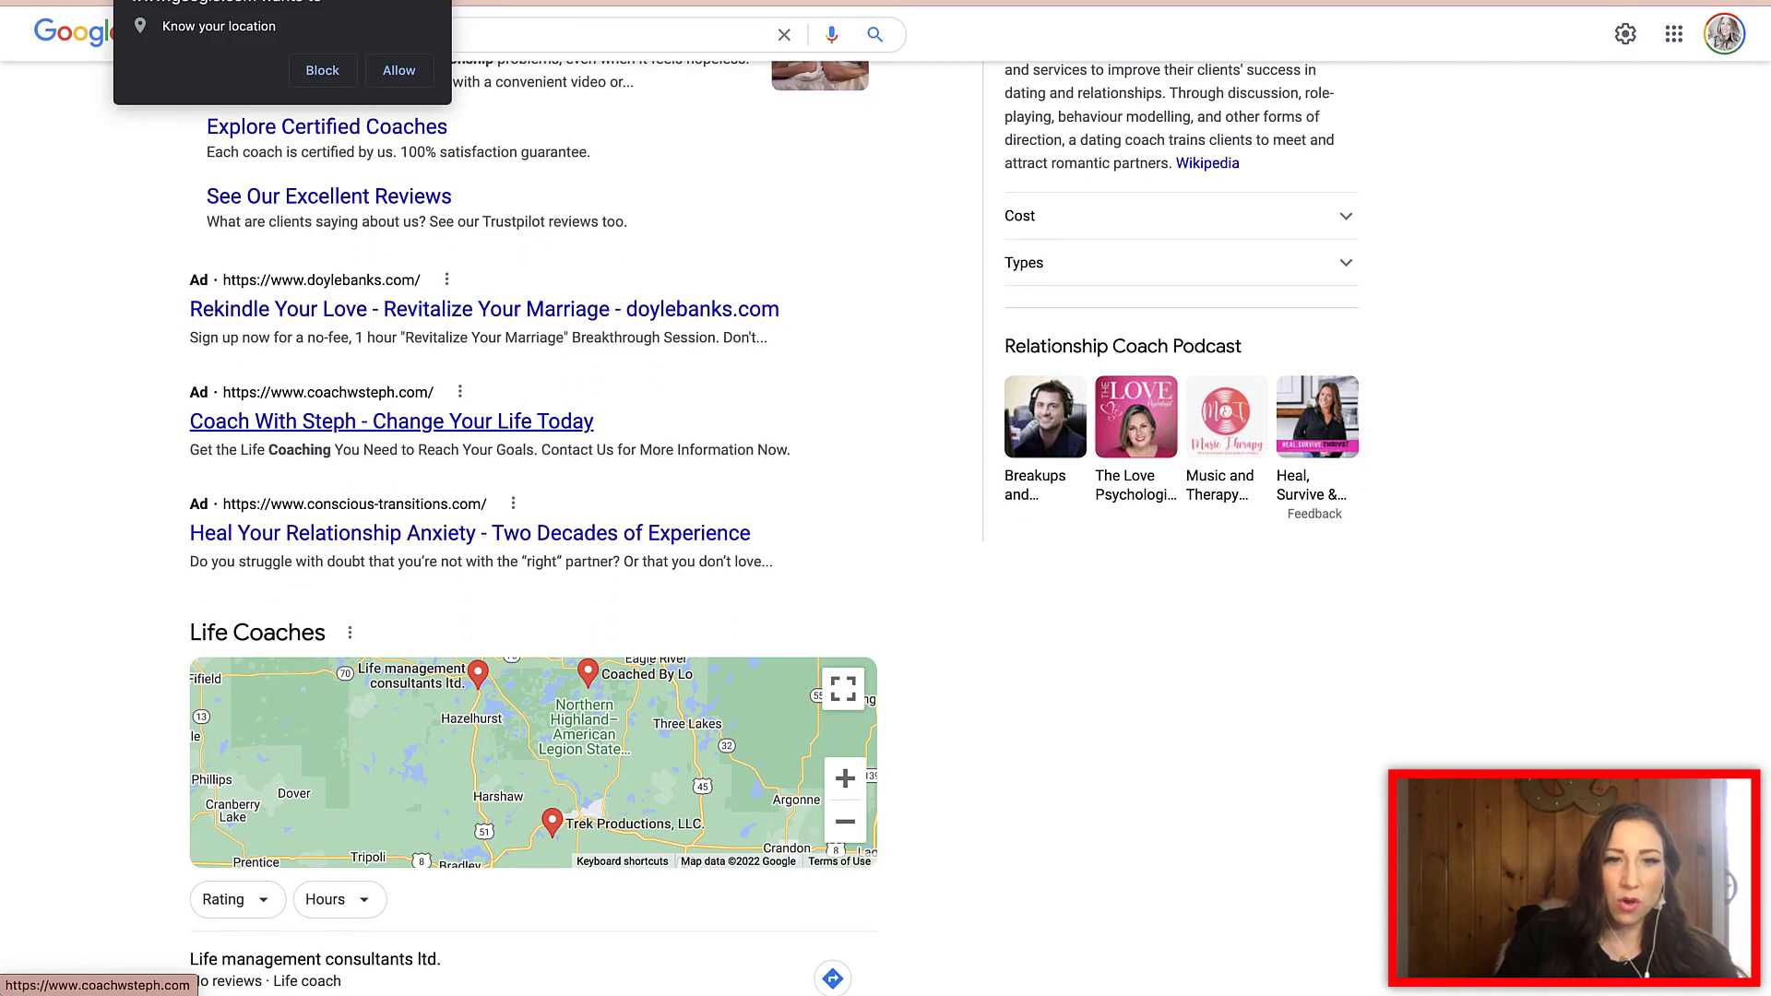
pyautogui.scroll(-13, 388, 420)
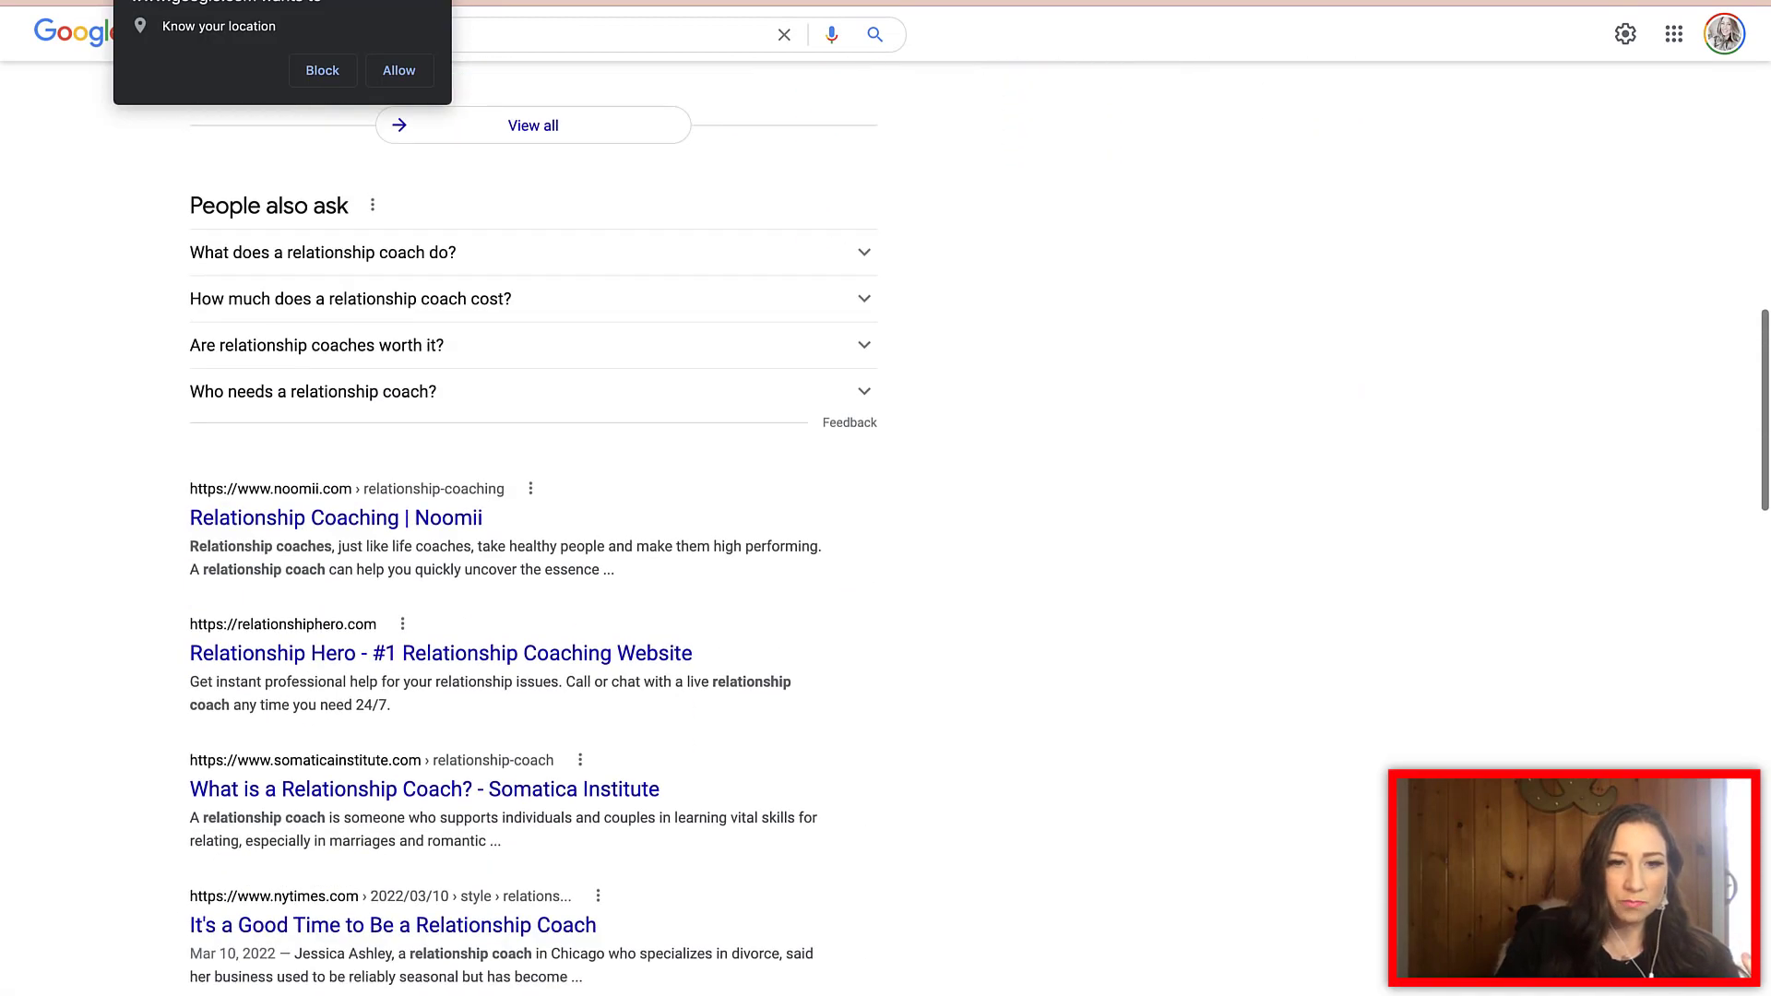
pyautogui.scroll(-1, 336, 480)
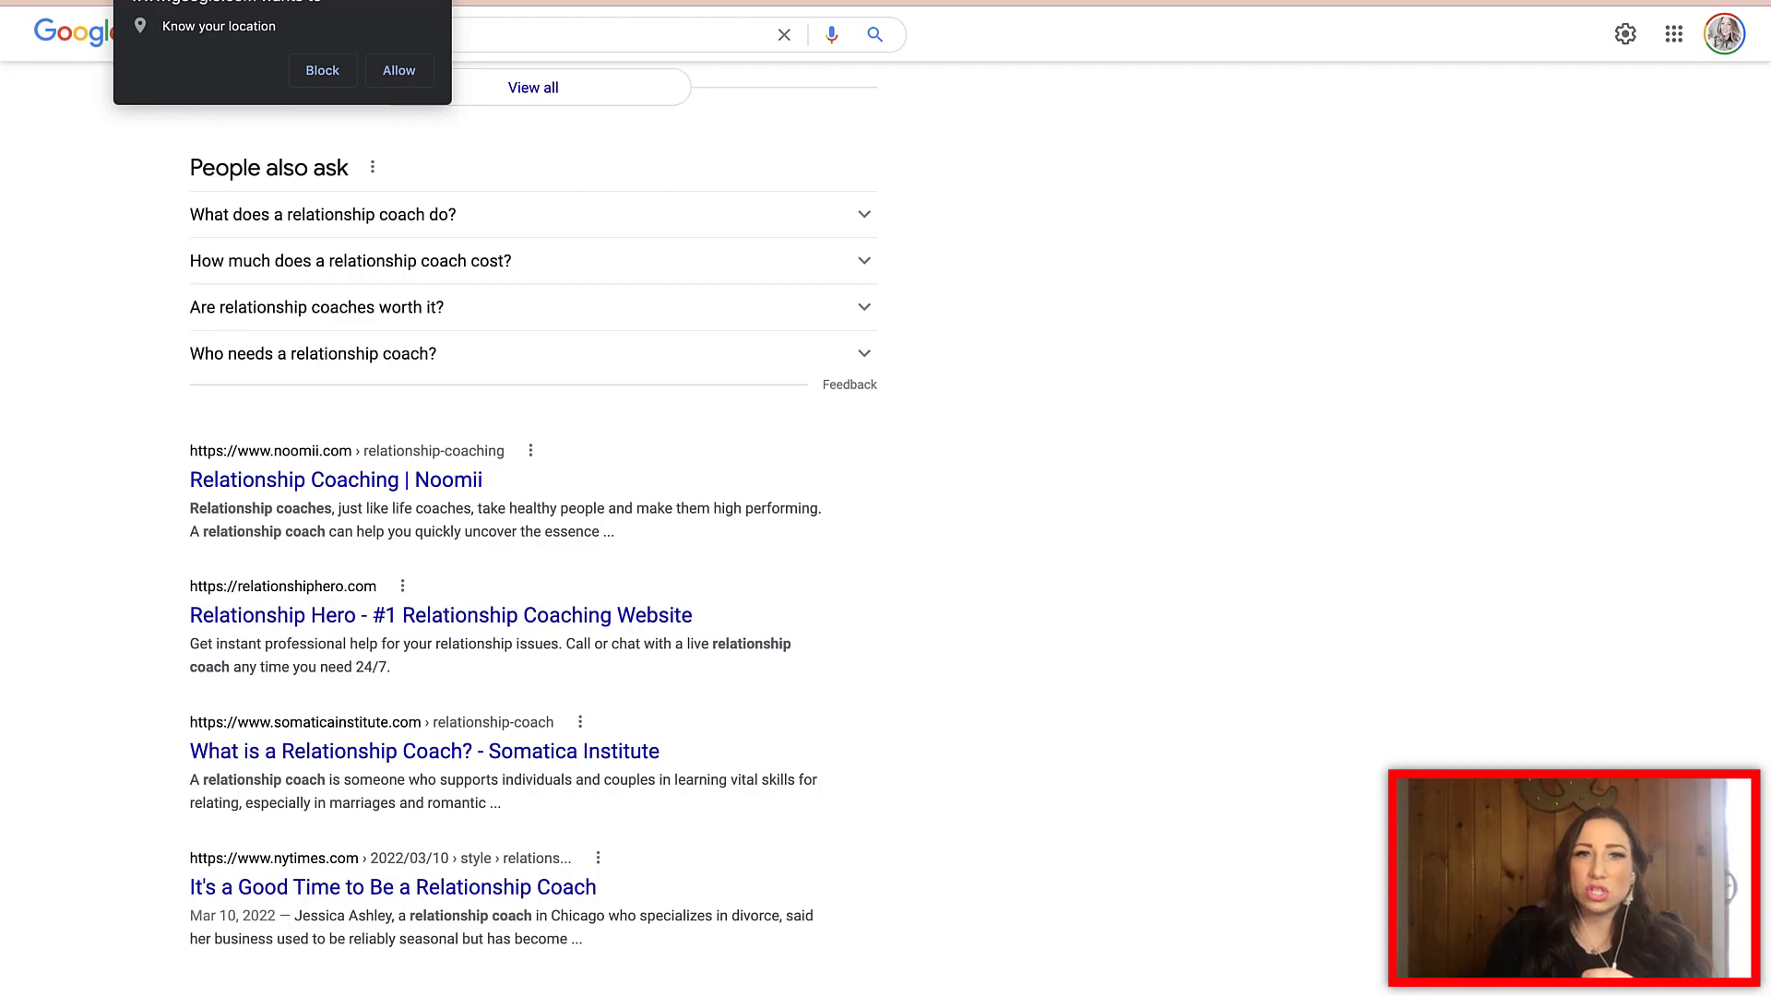
pyautogui.scroll(15, 533, 498)
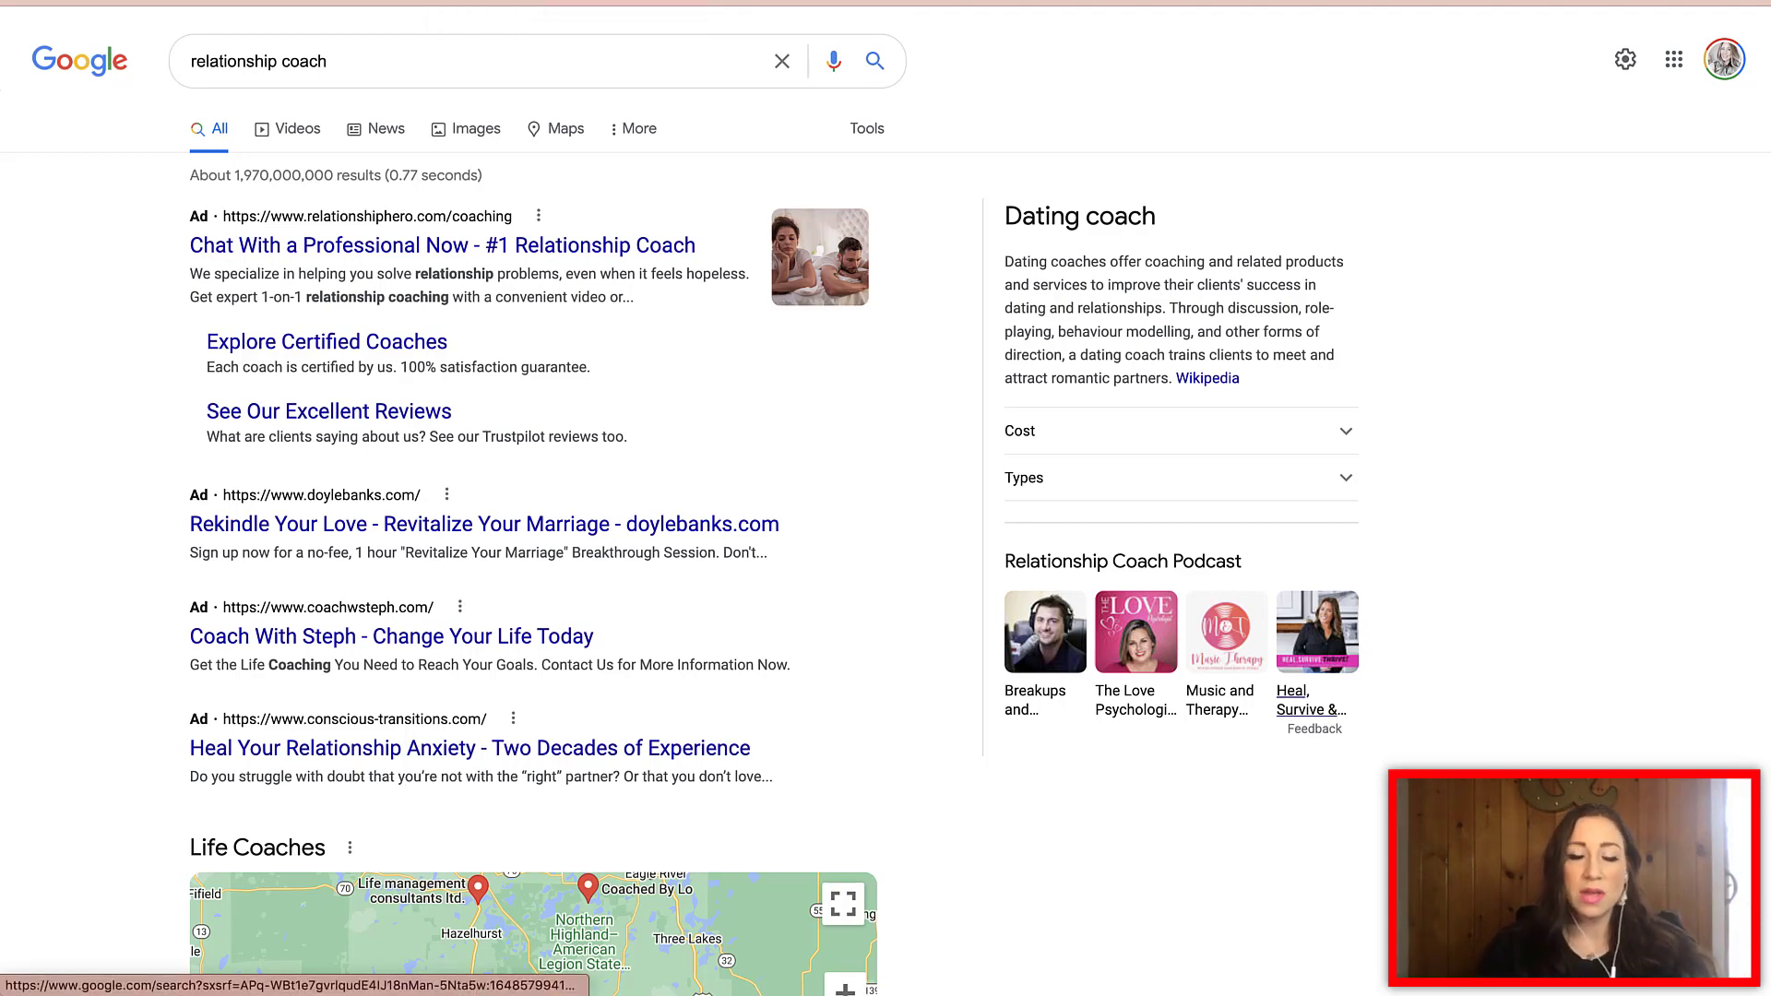
pyautogui.scroll(-10, 1310, 697)
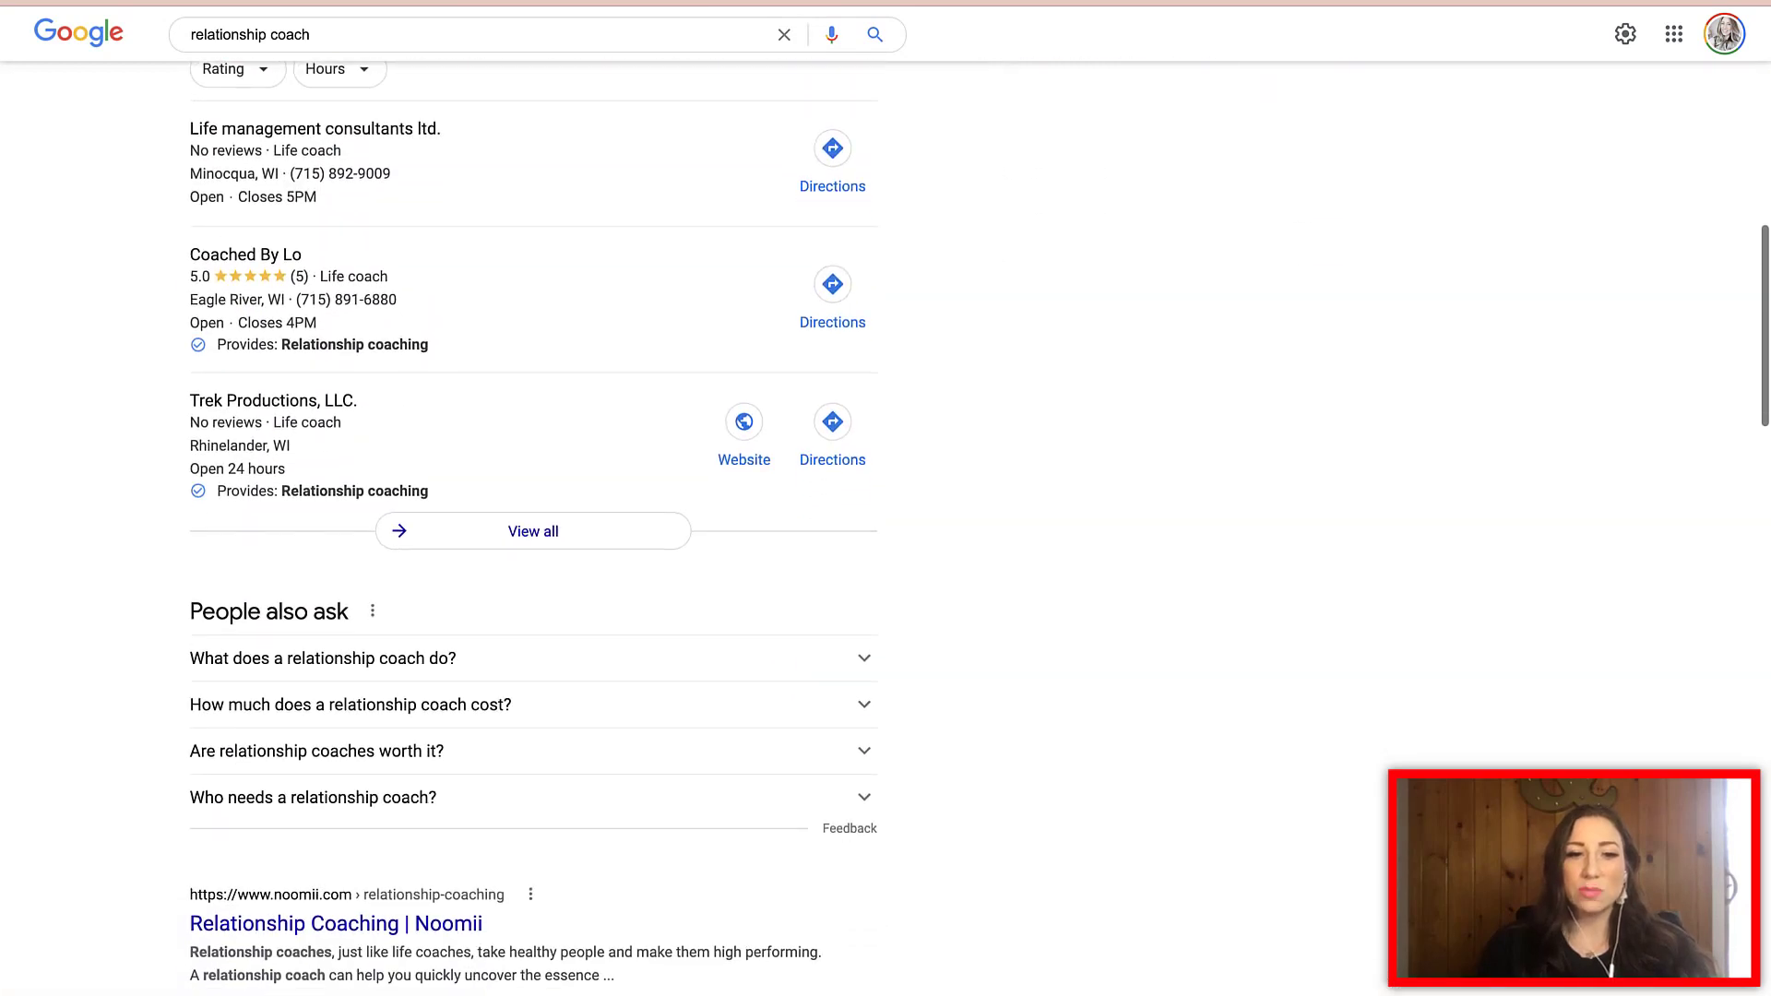
pyautogui.scroll(-4, 532, 526)
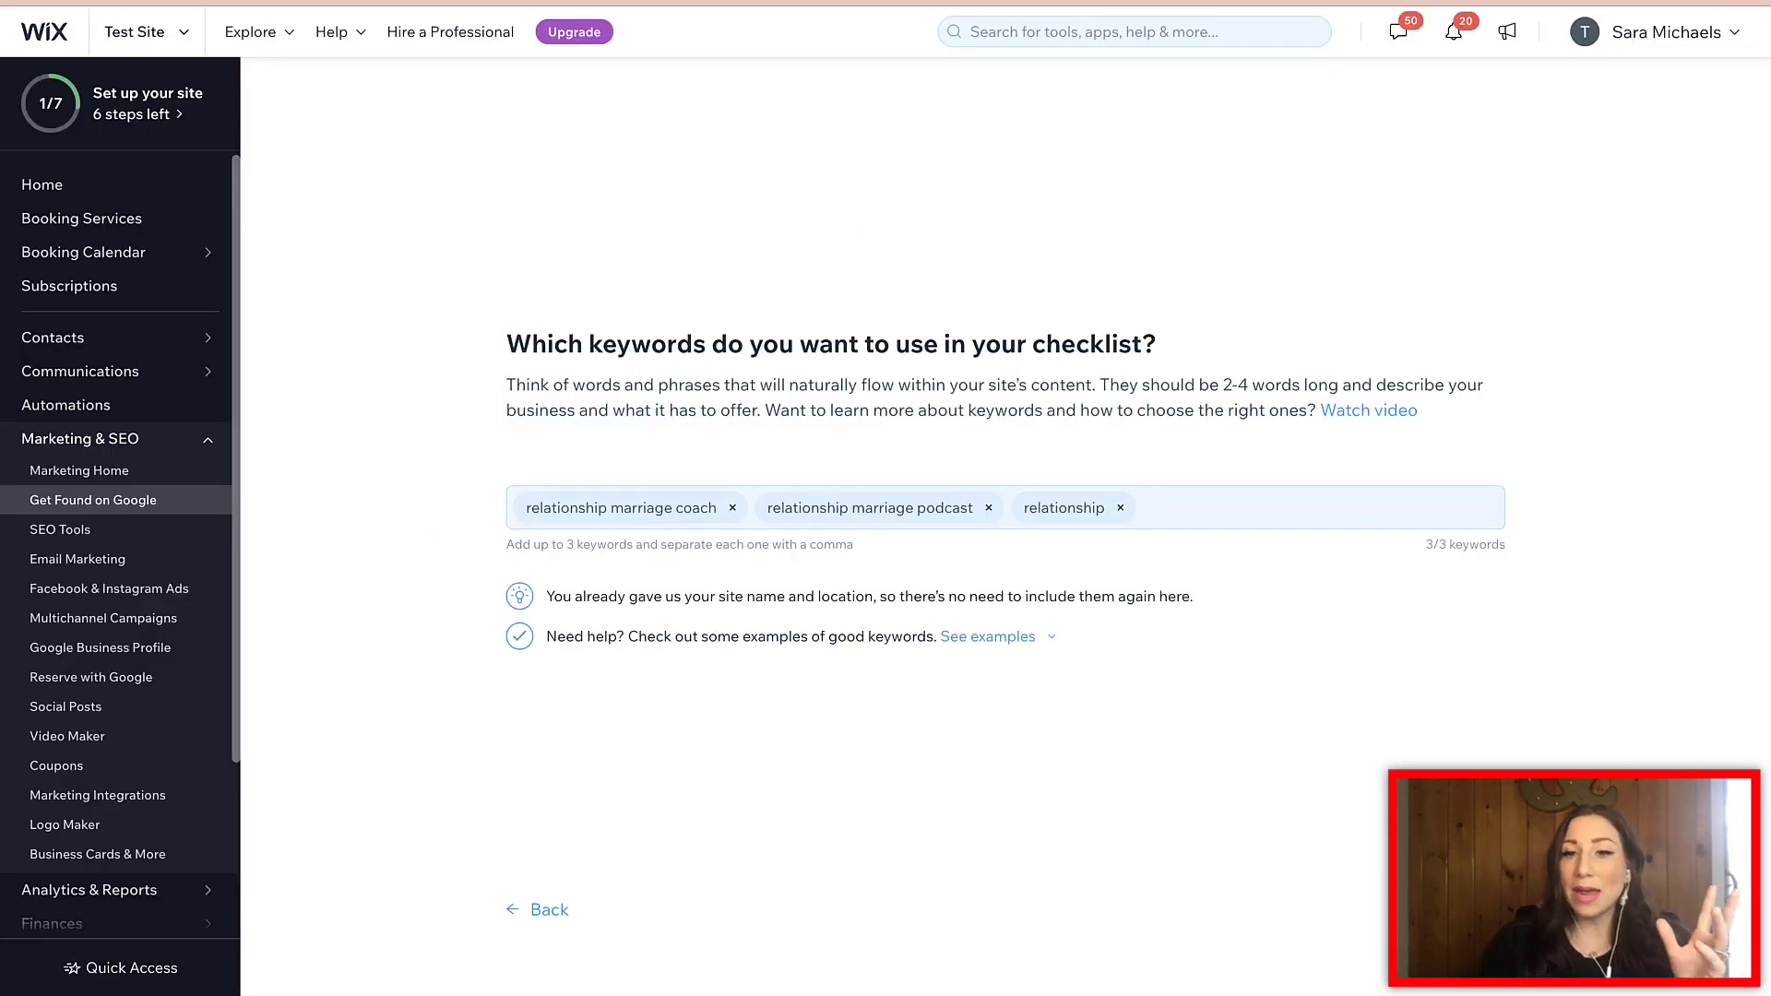
# - Swap the third keyword 'relationship' for 'dating coach for women'
pyautogui.press('BackSpace')
pyautogui.write('d')
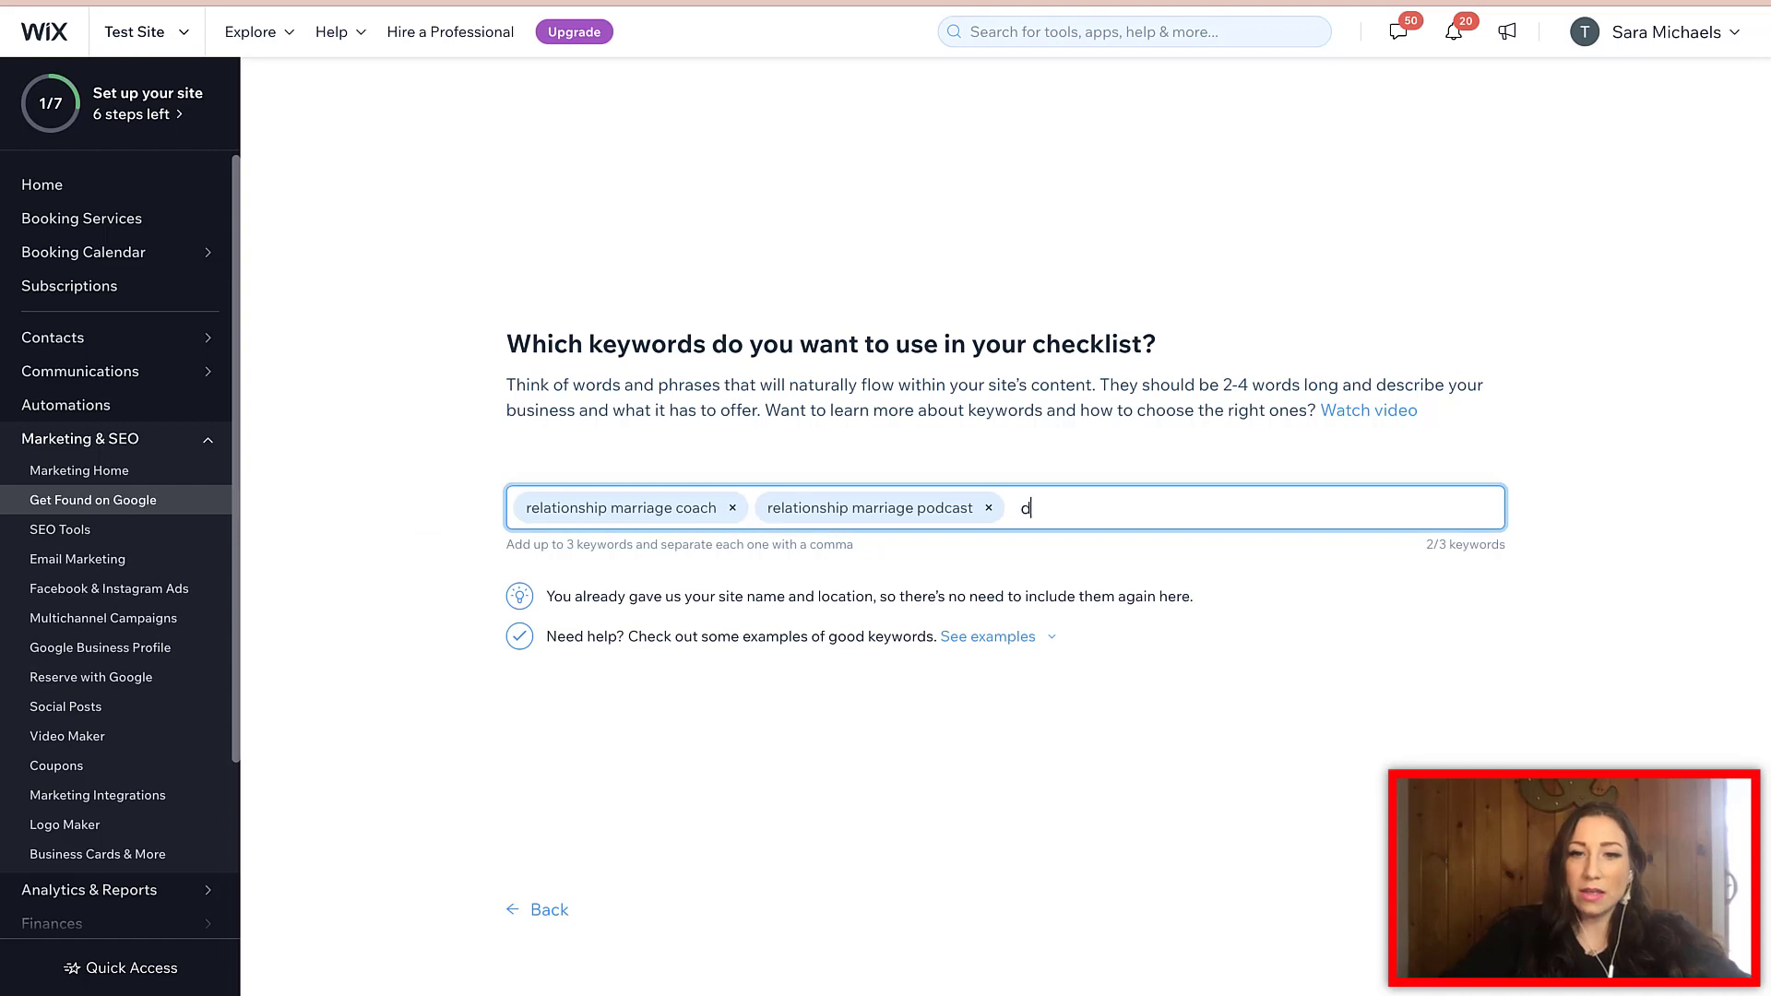
pyautogui.write('ating coach for women')
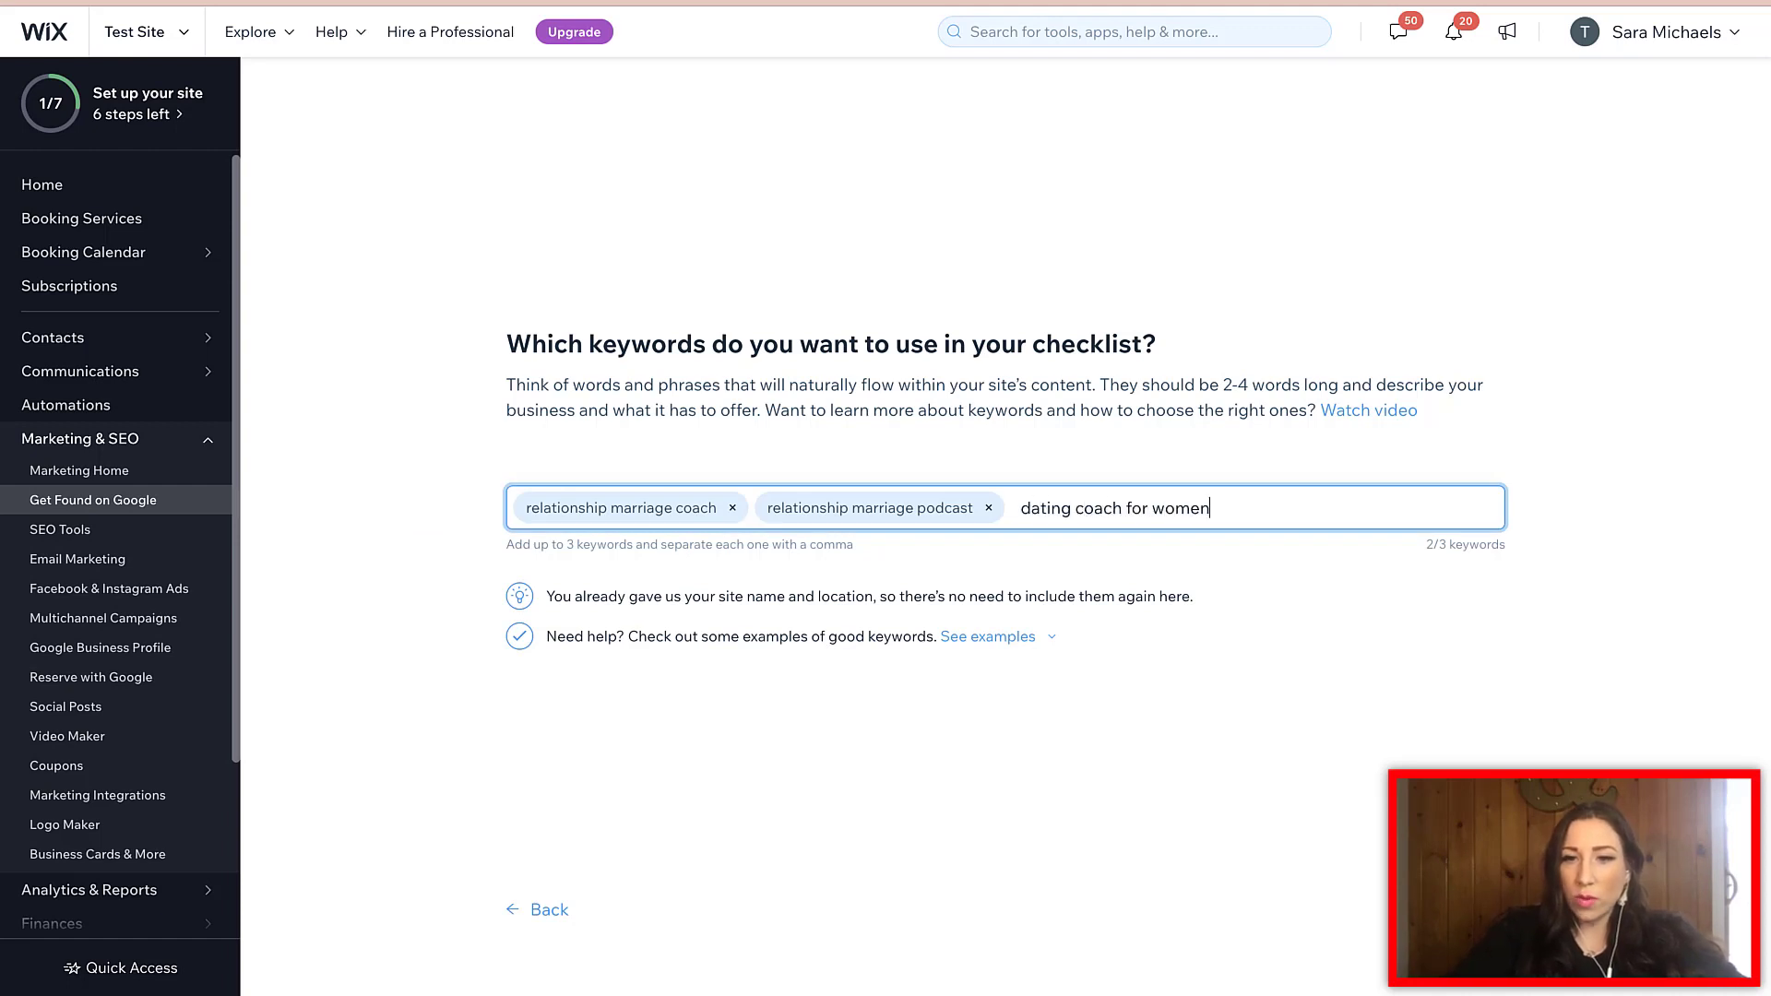
pyautogui.press('Return')
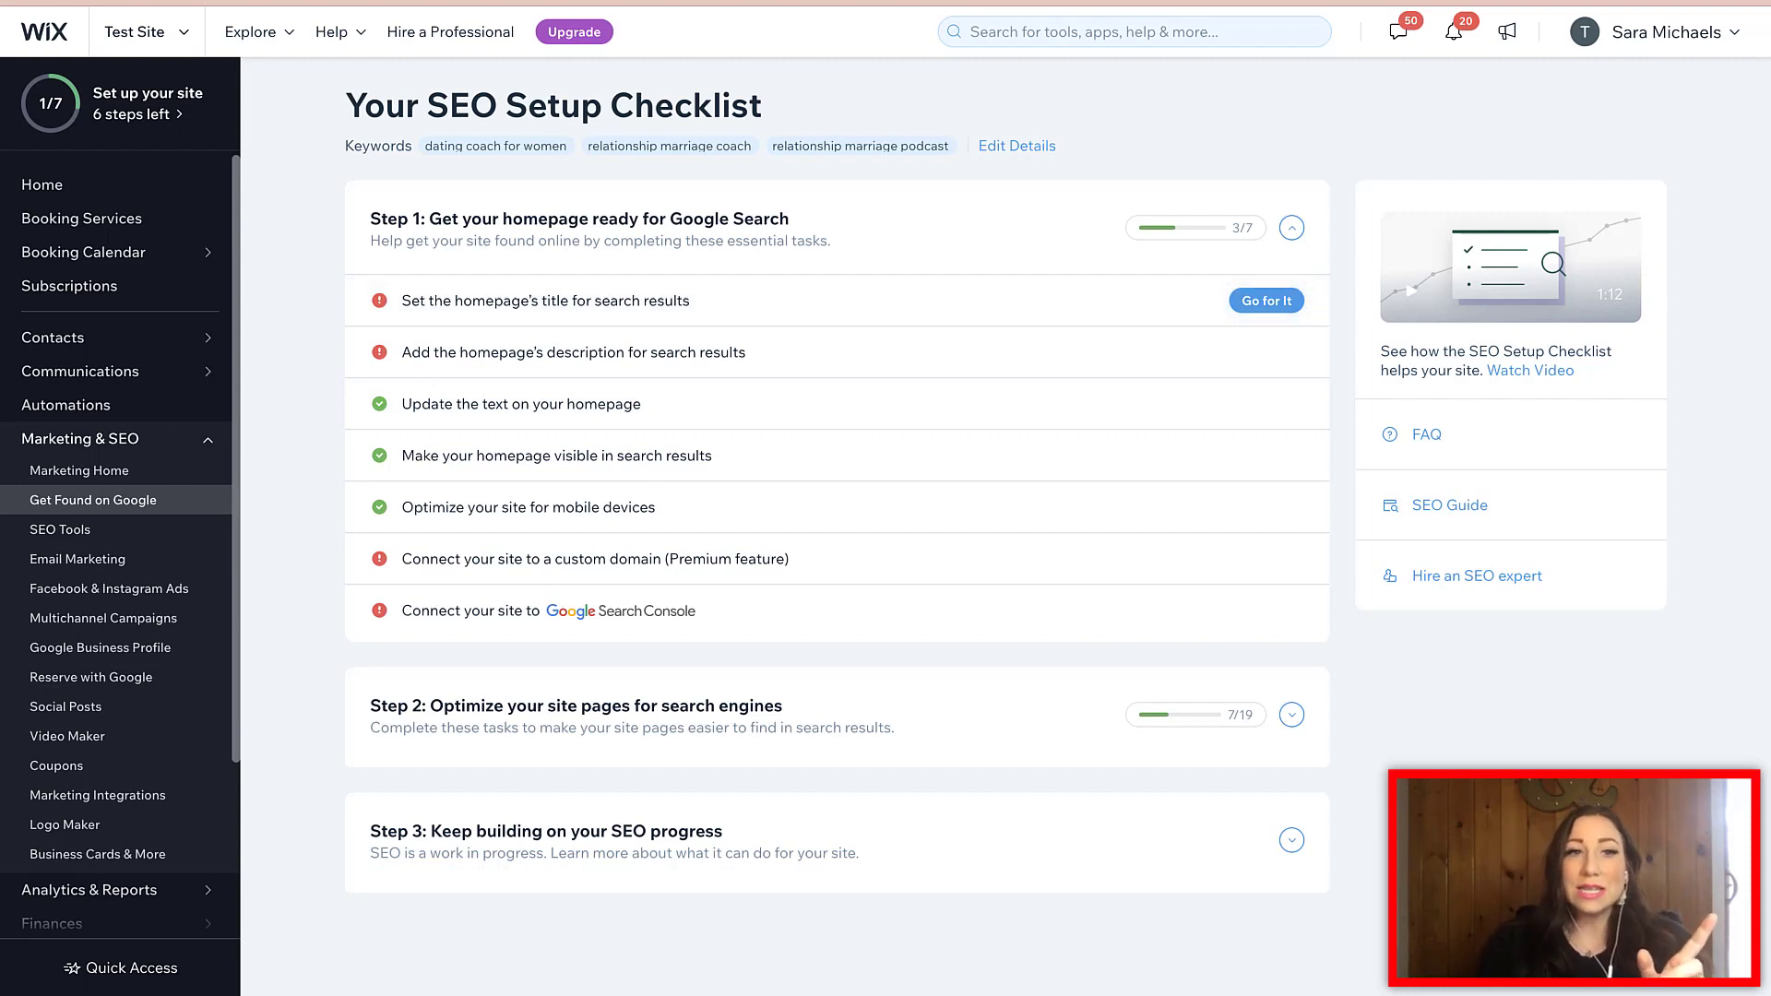
# - Choose 'Relationship Marriage Coach' as the suggested homepage search result title
pyautogui.moveTo(92, 439)
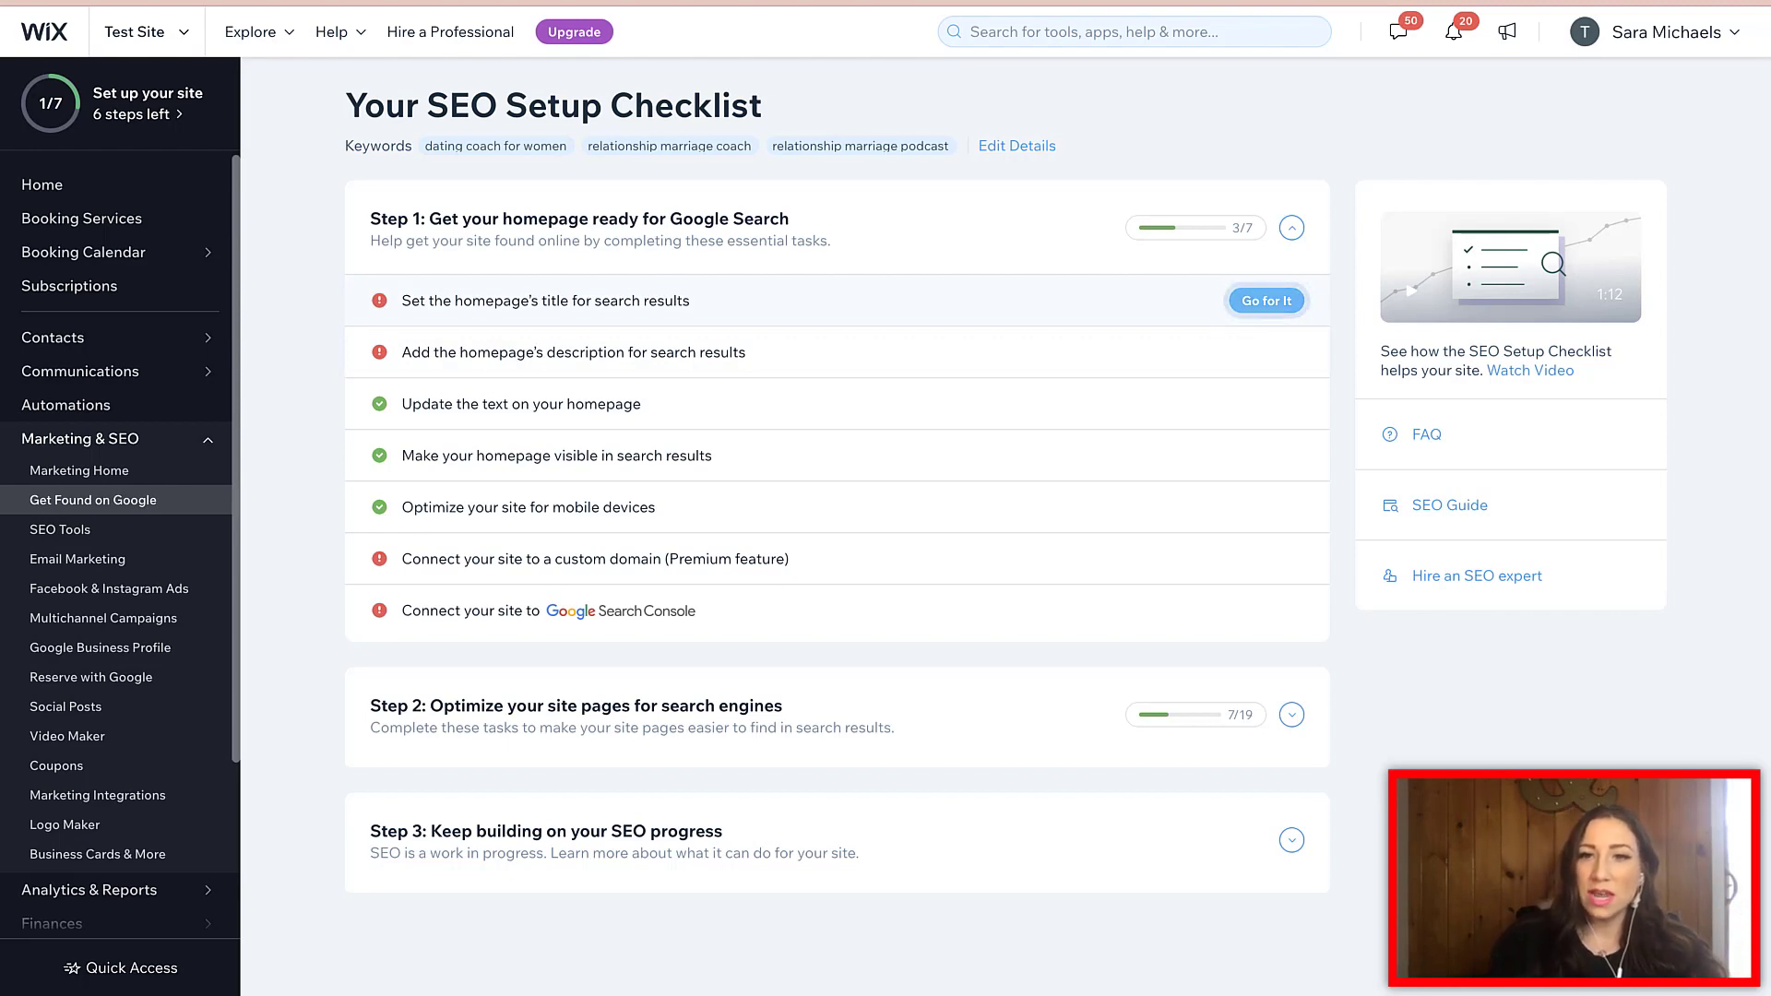
pyautogui.click(1267, 301)
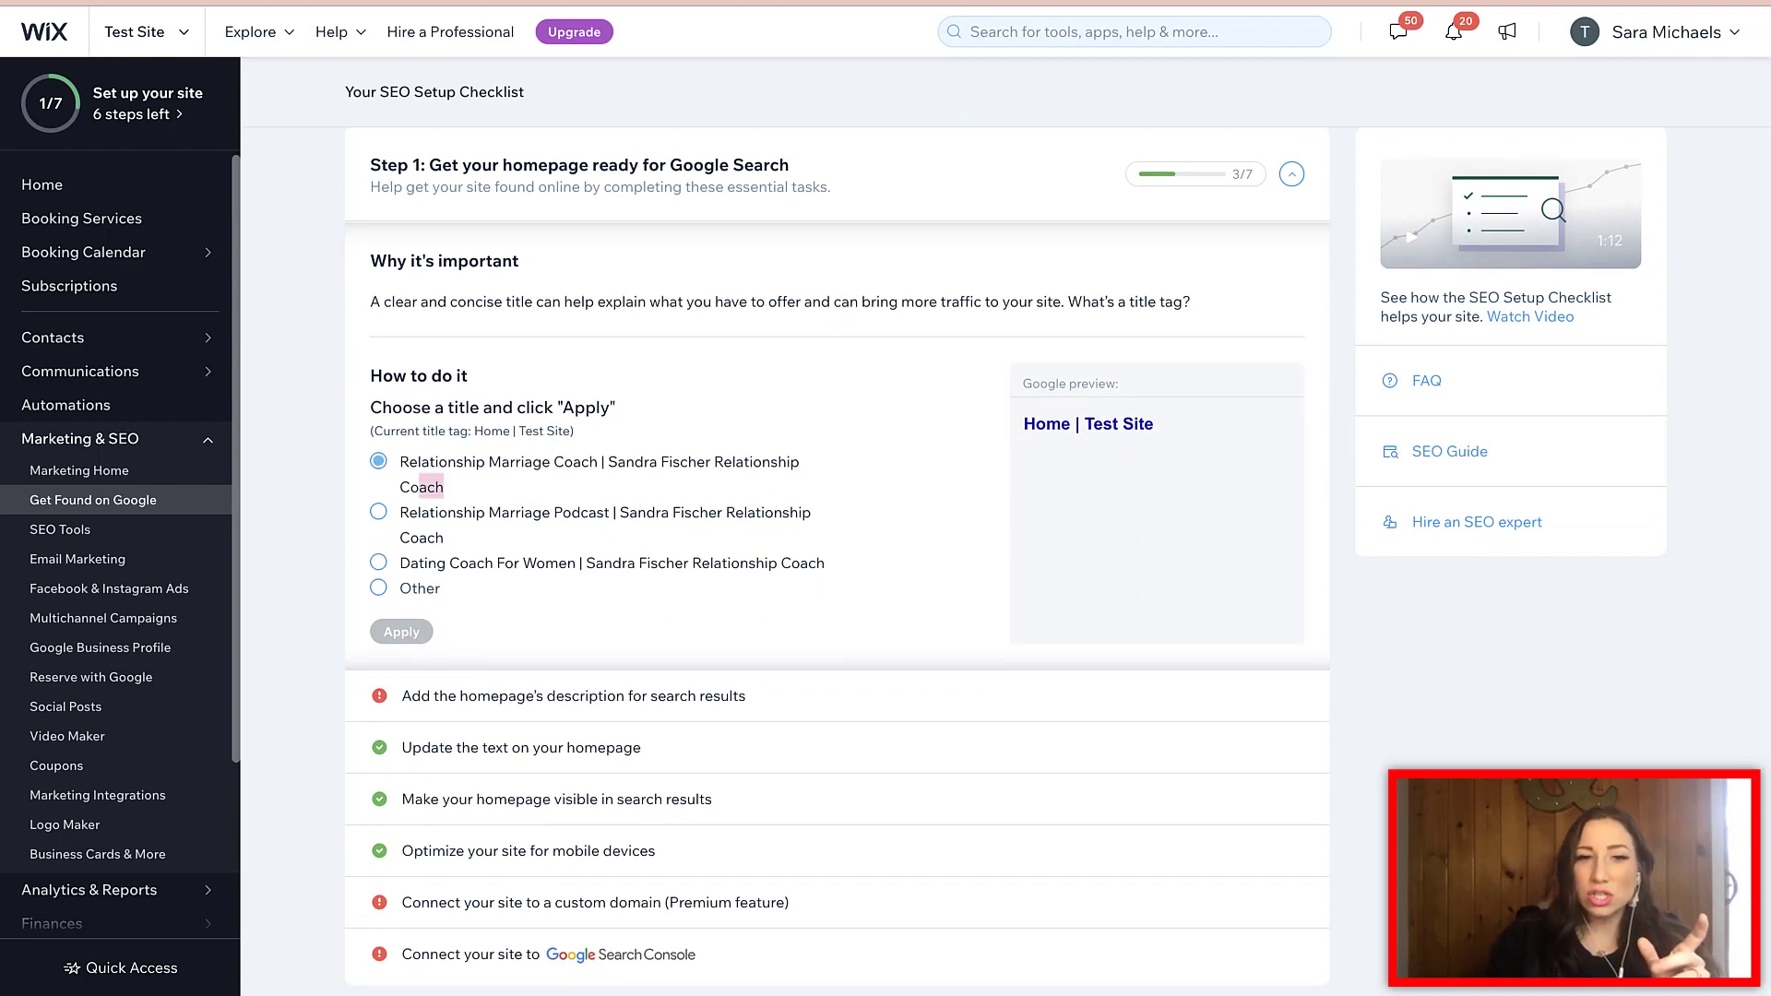
pyautogui.tripleClick(422, 486)
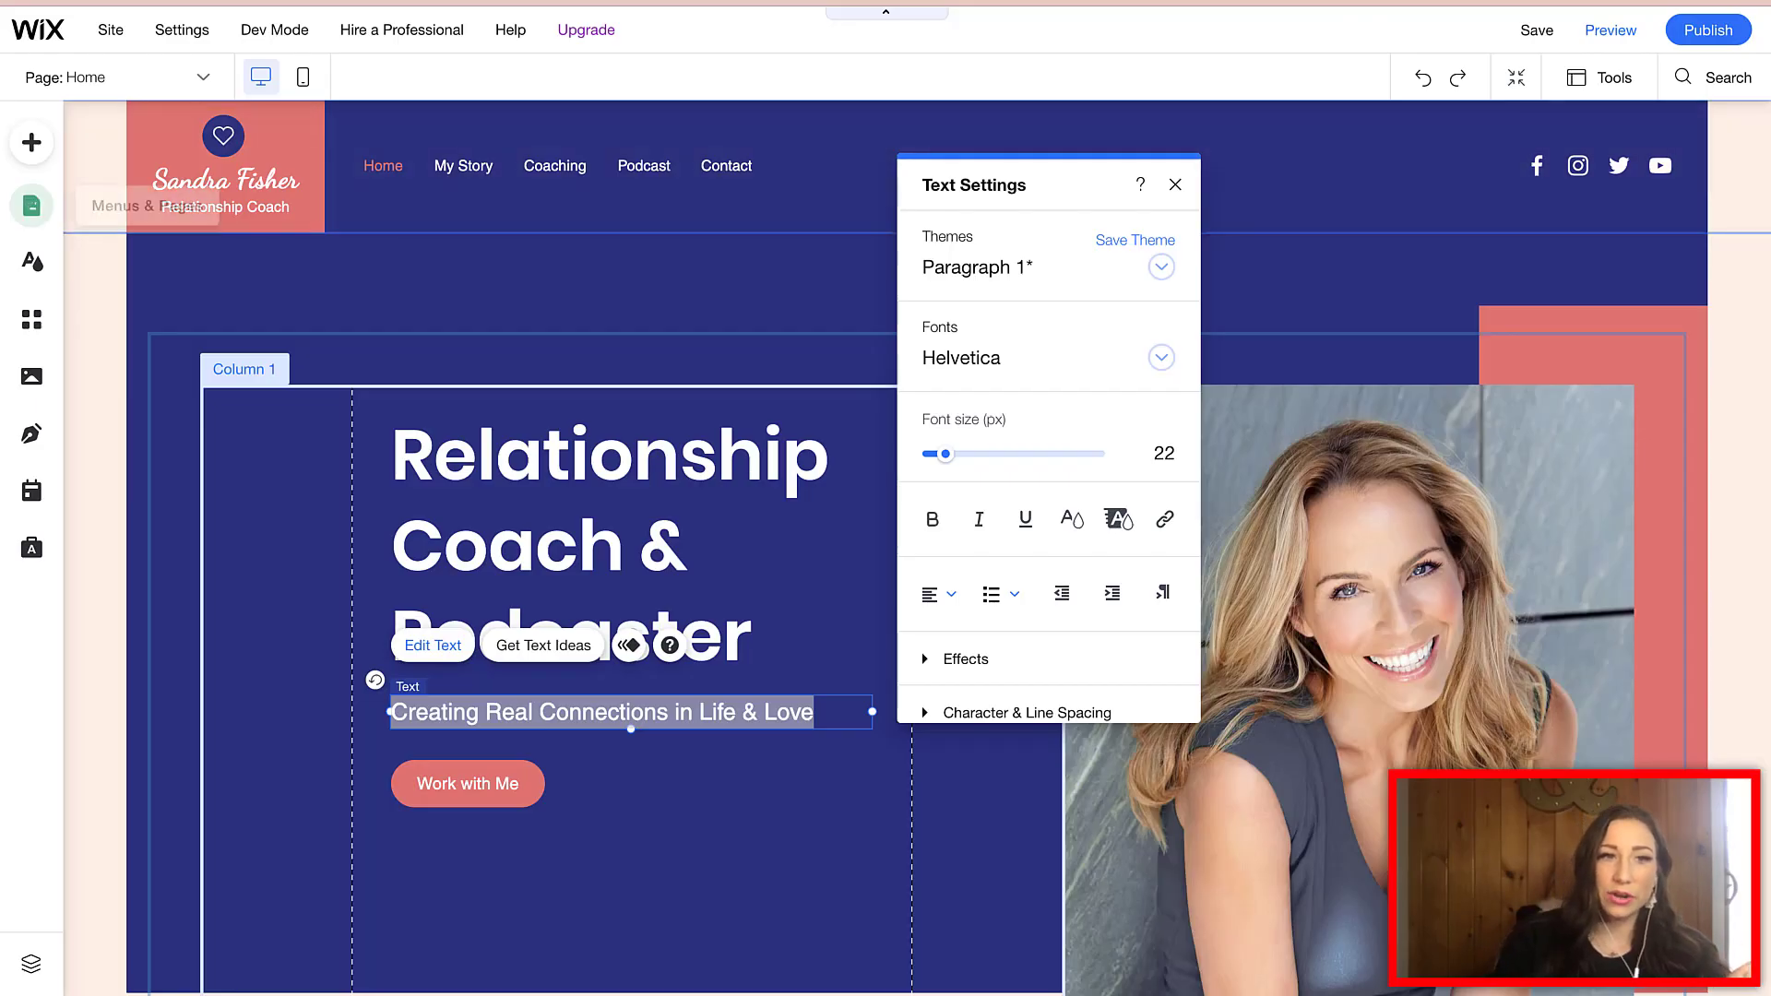
# - Open the Home page's general Page Settings from the Pages & Menu list
pyautogui.click(32, 206)
pyautogui.click(553, 243)
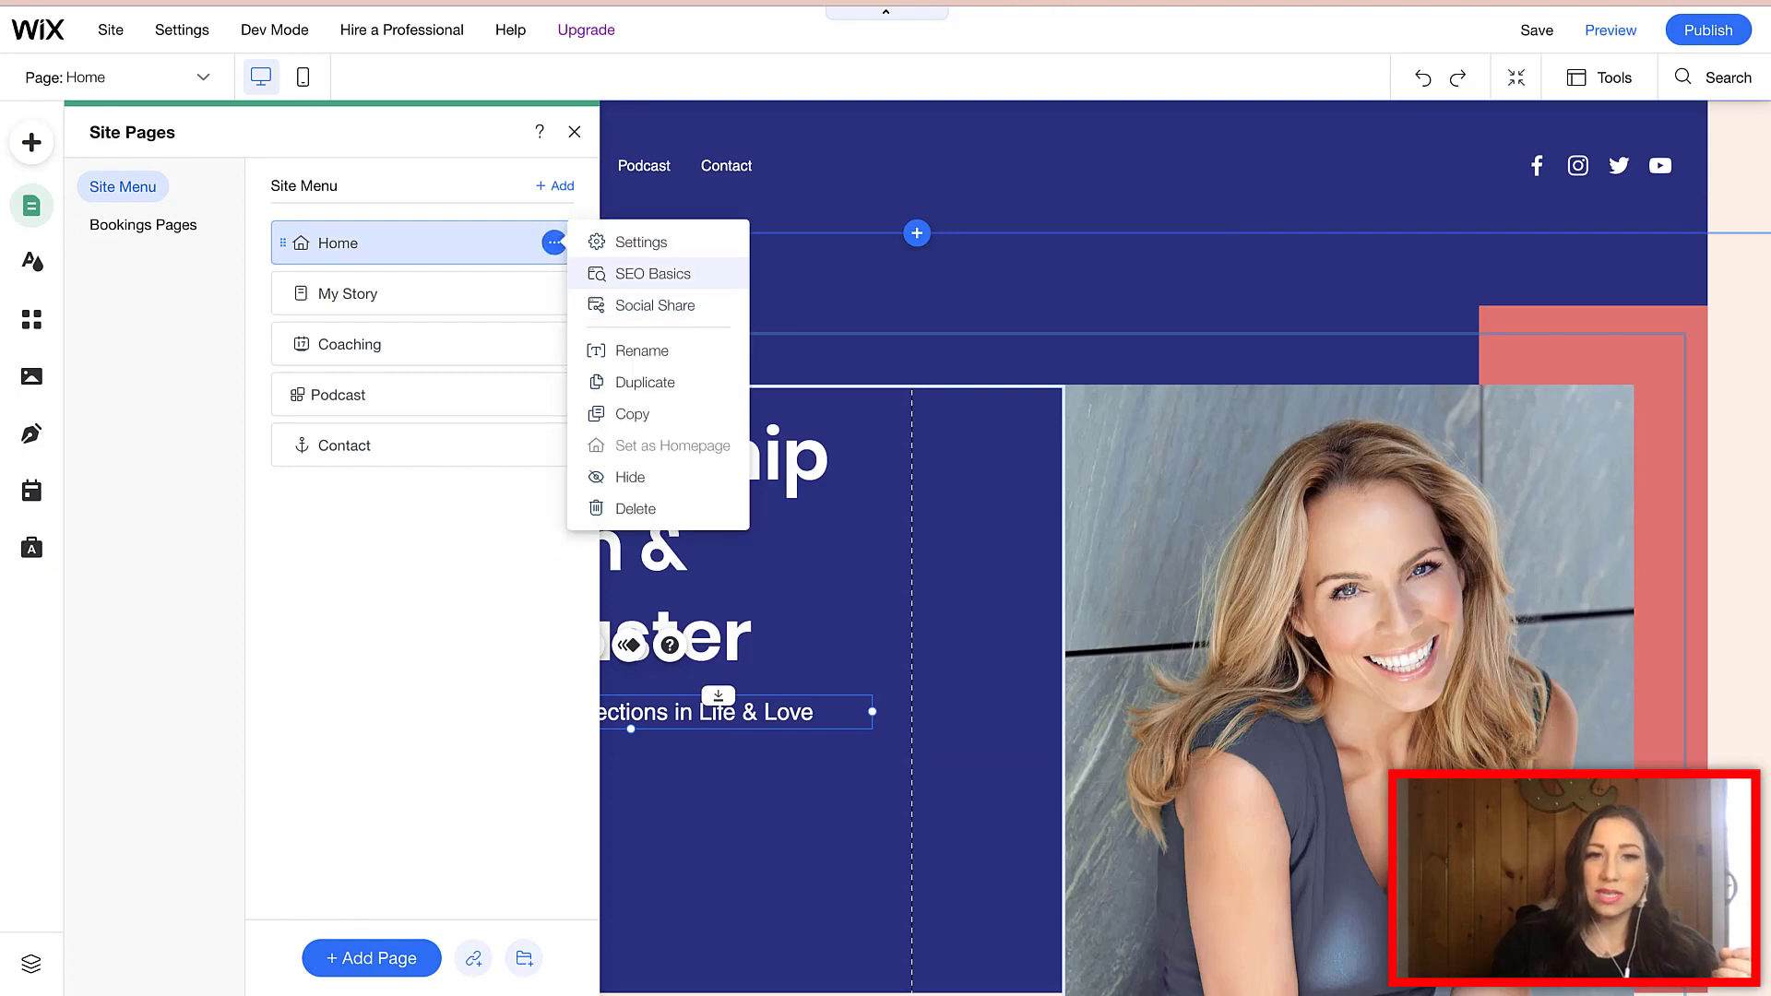
pyautogui.click(653, 274)
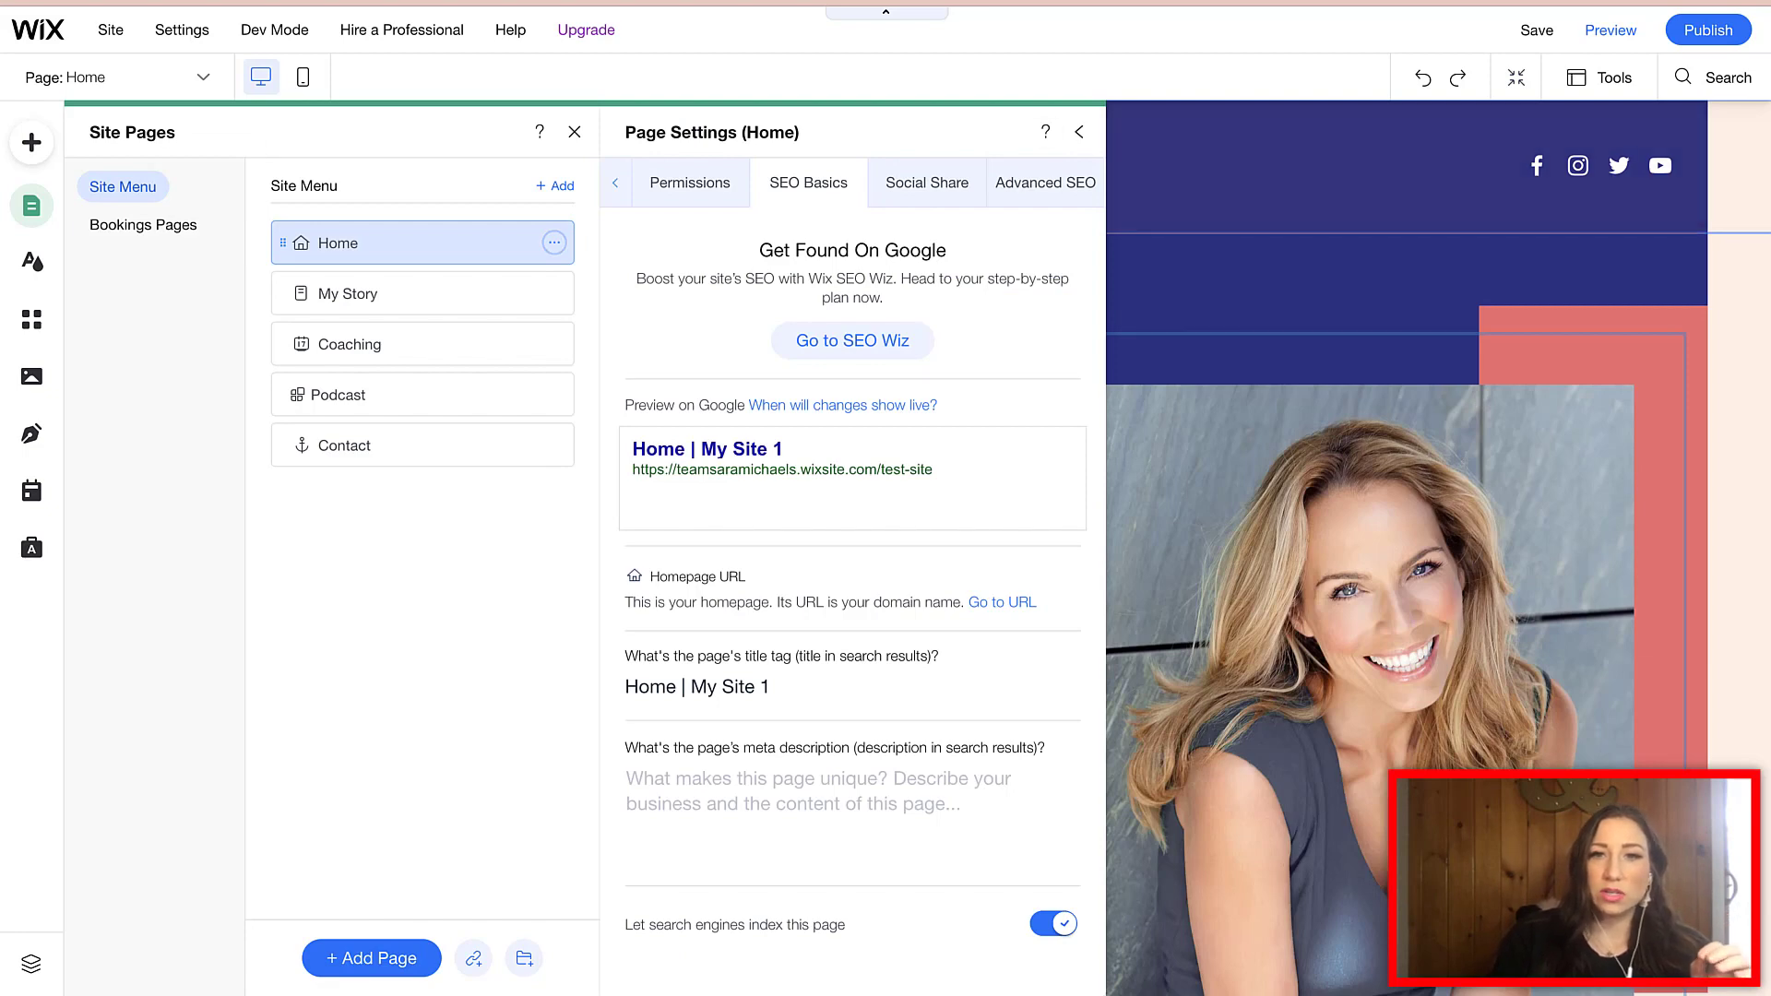
pyautogui.click(1079, 132)
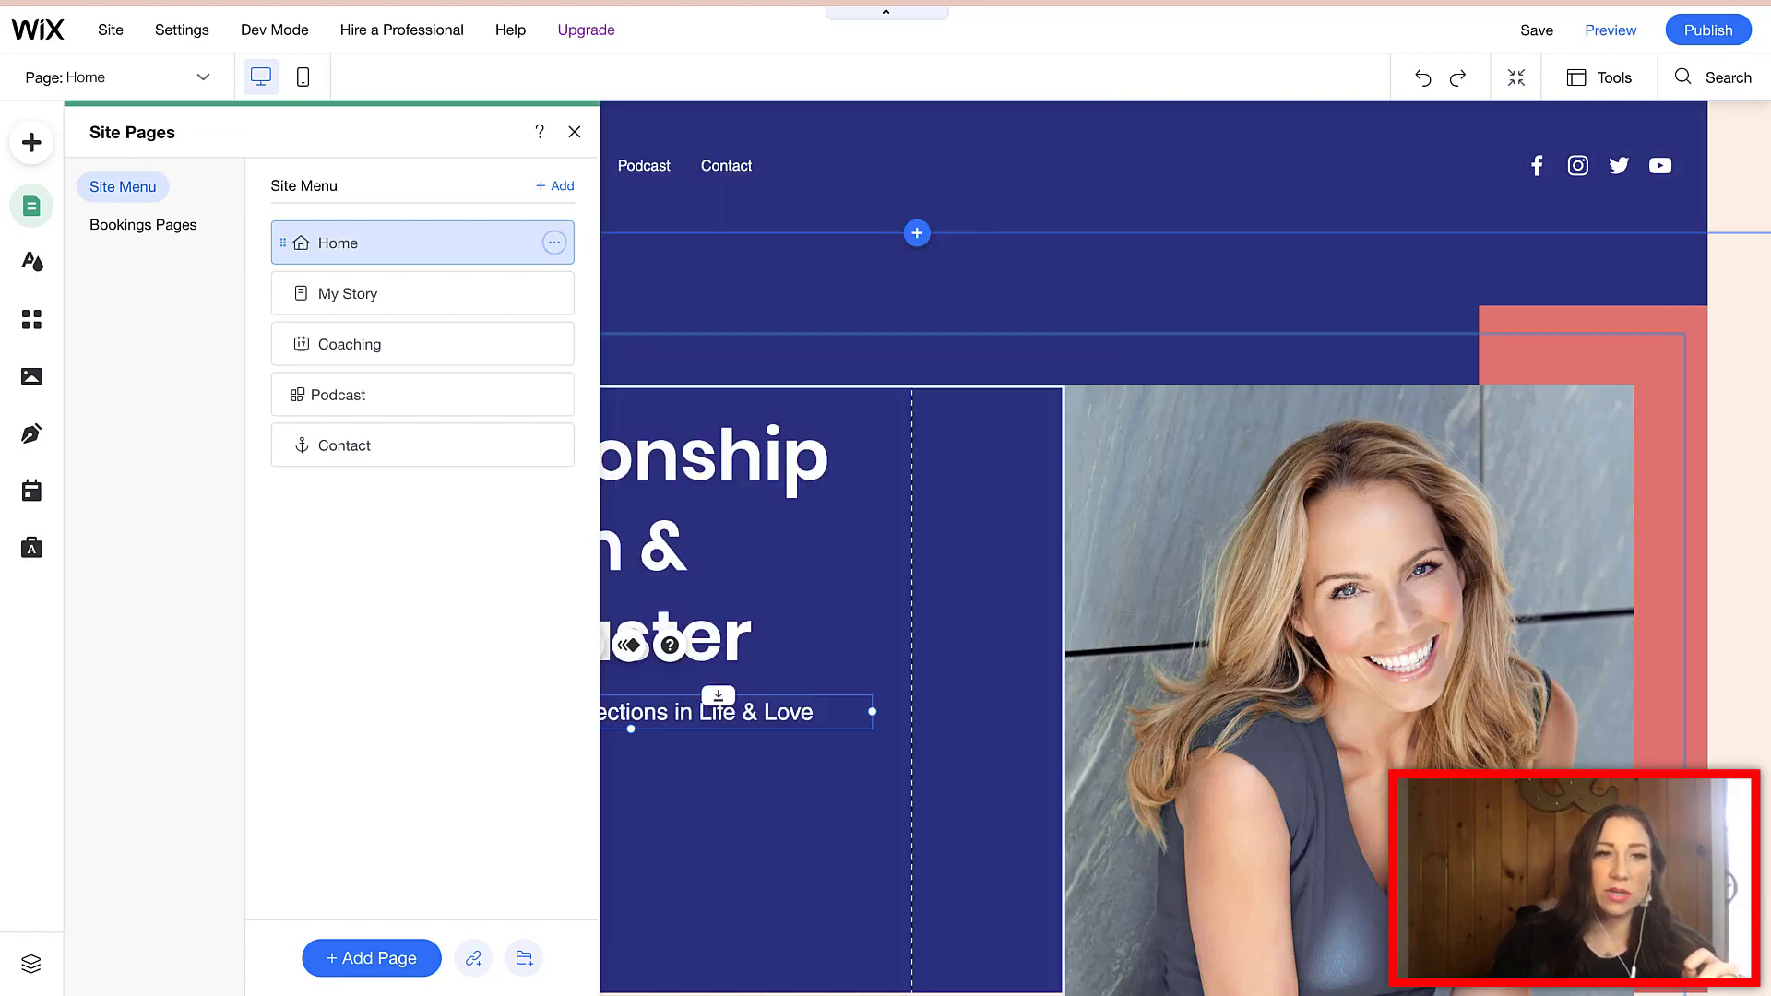
pyautogui.click(32, 206)
pyautogui.click(32, 206)
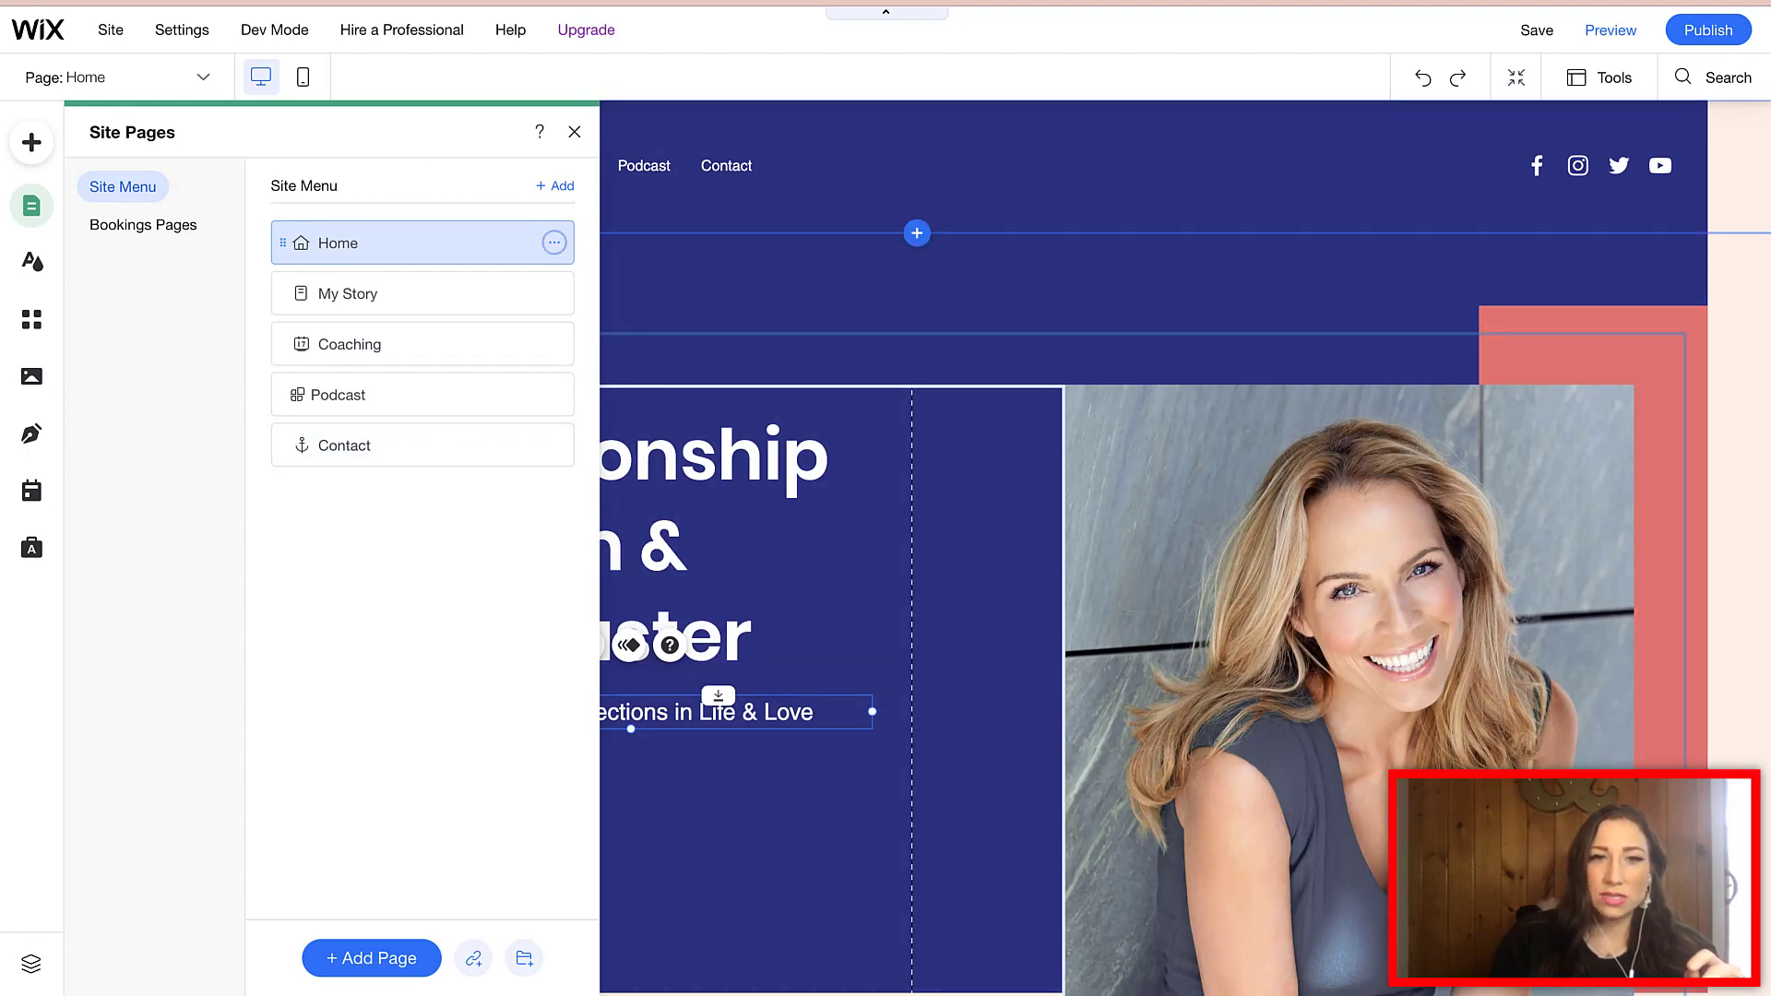
pyautogui.click(554, 243)
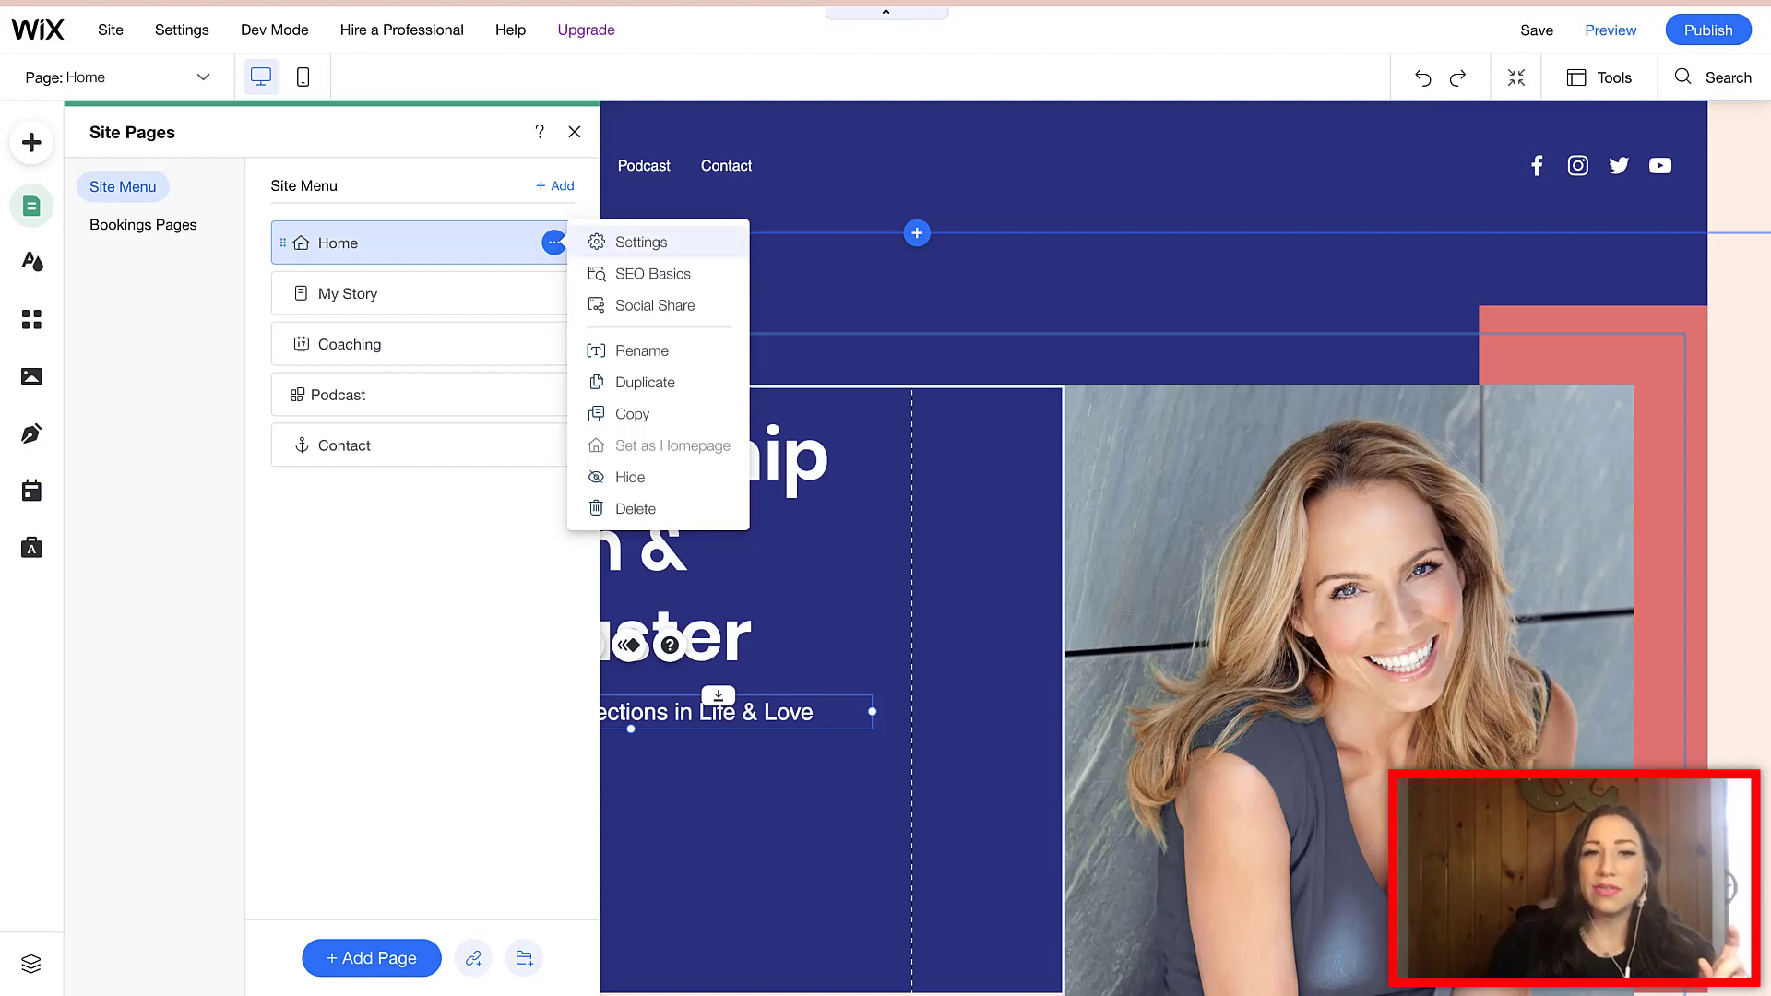
pyautogui.click(642, 242)
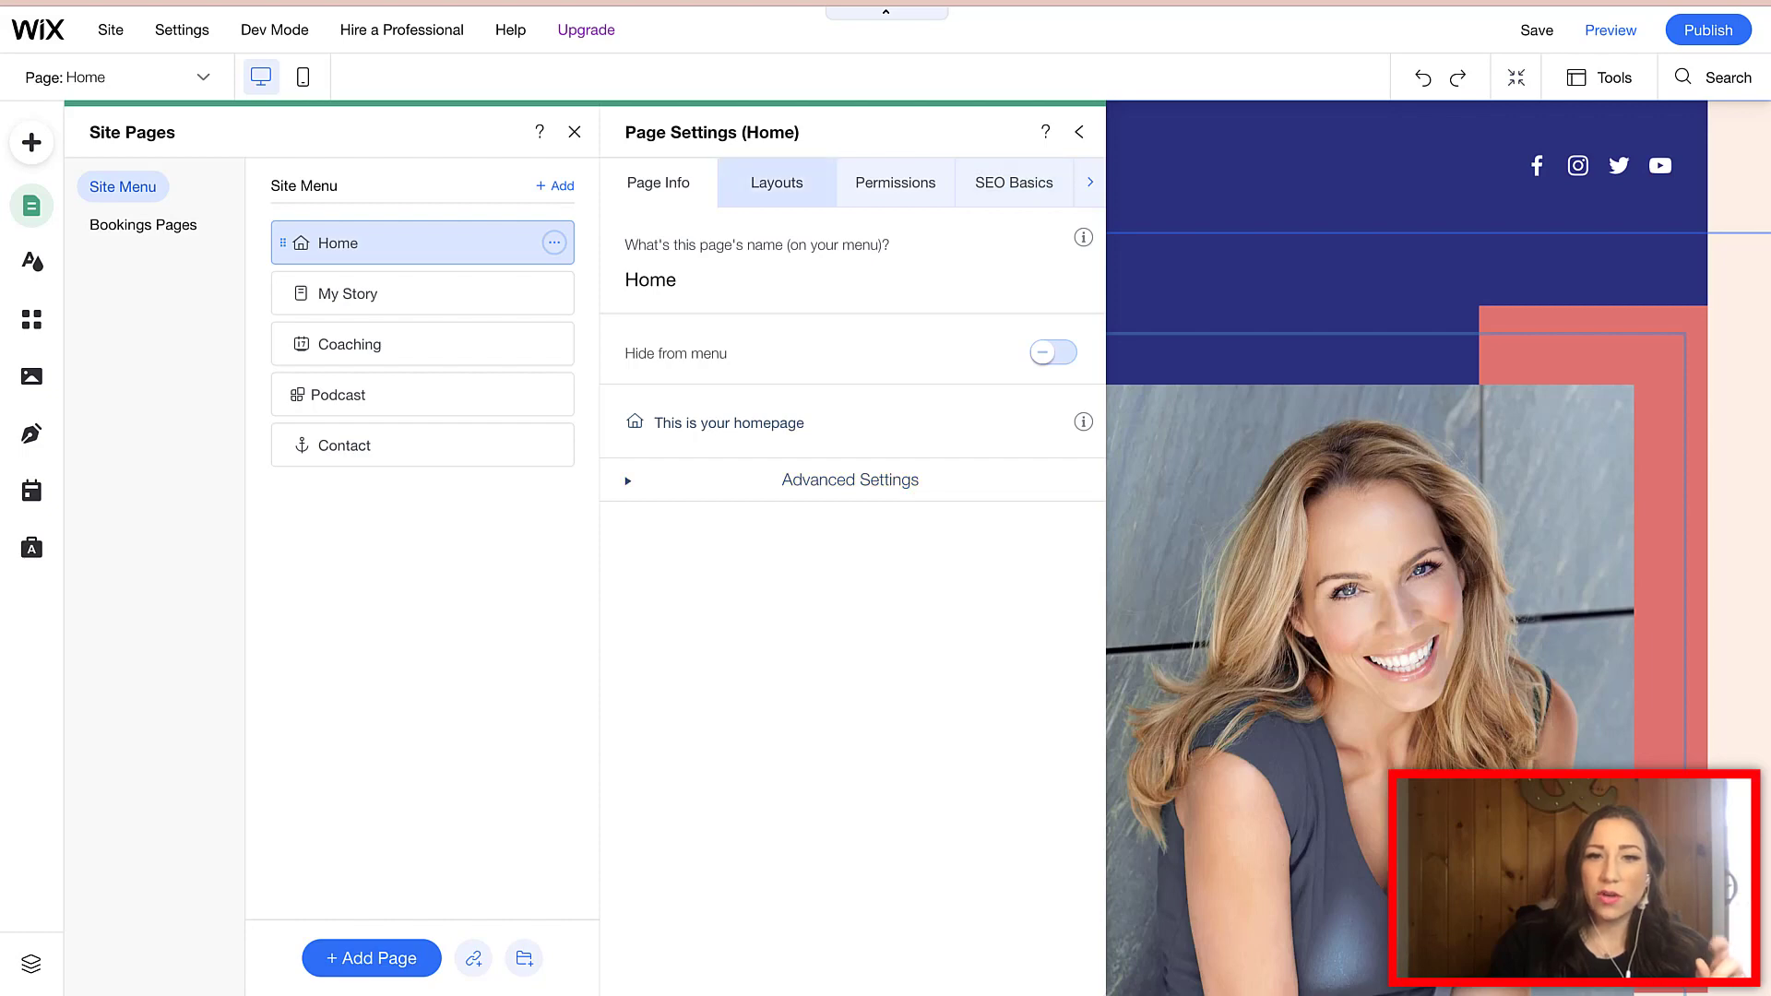
# - Review the Home page's SEO Basics title tag and description, then close Page Settings
pyautogui.click(1013, 182)
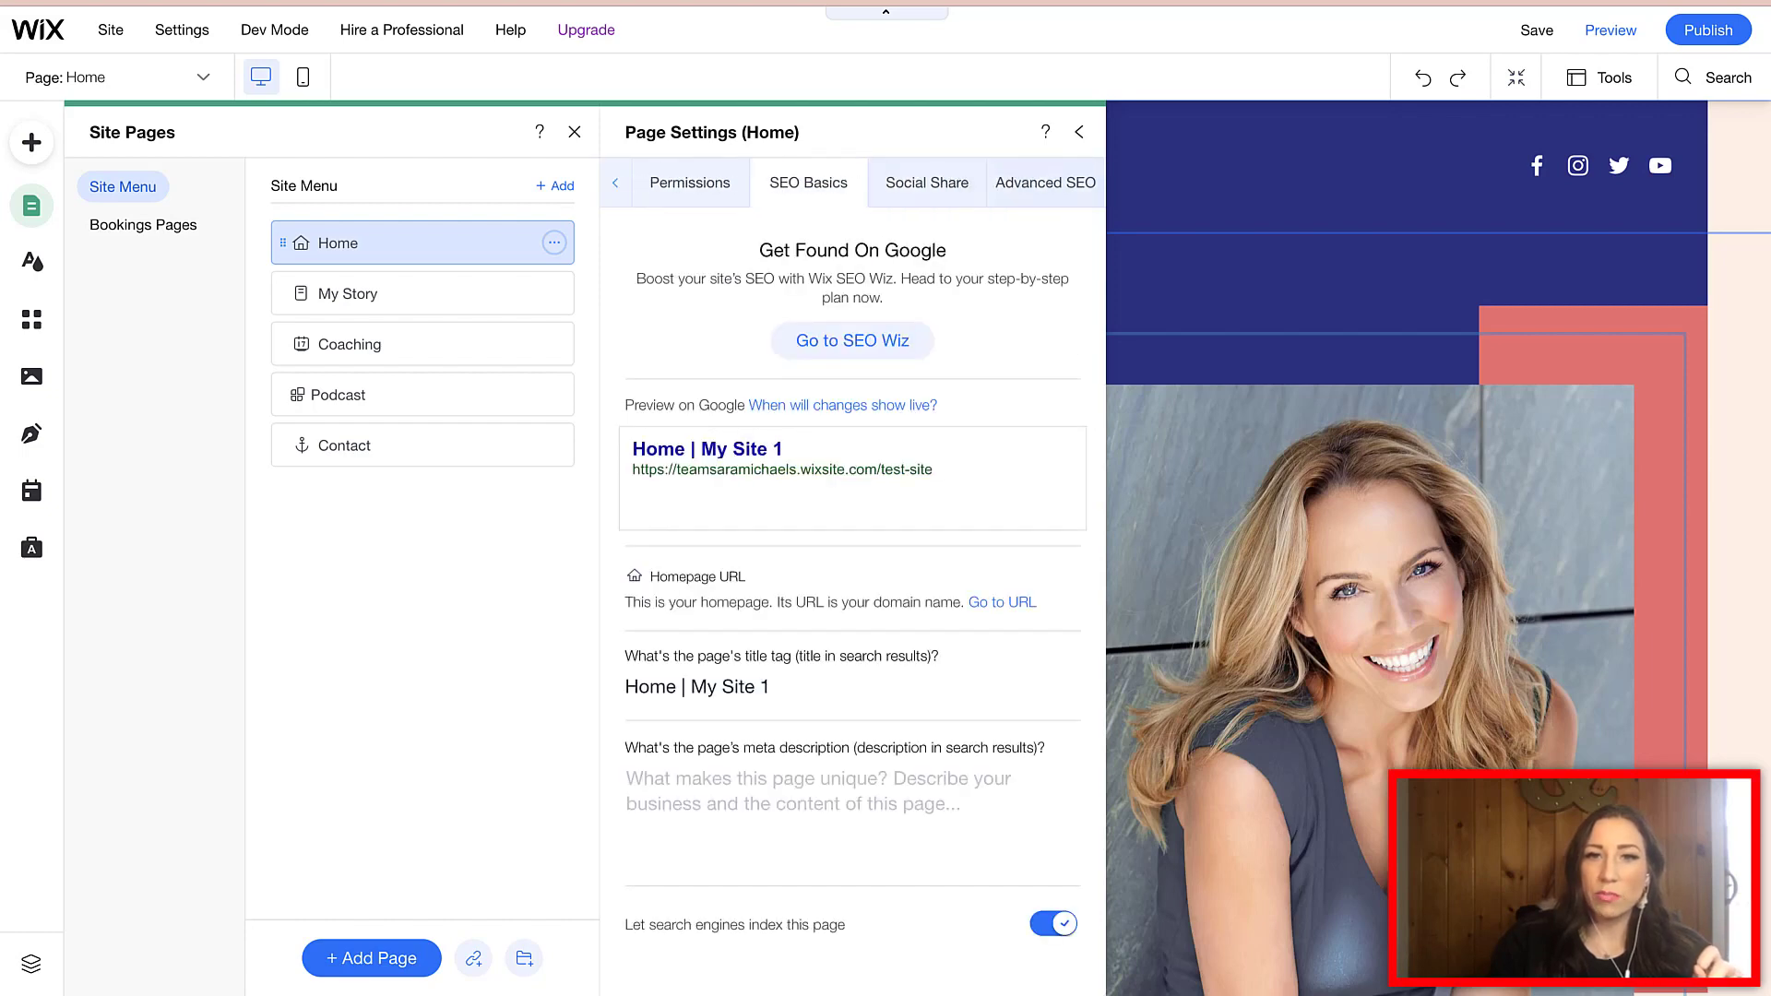
pyautogui.click(553, 243)
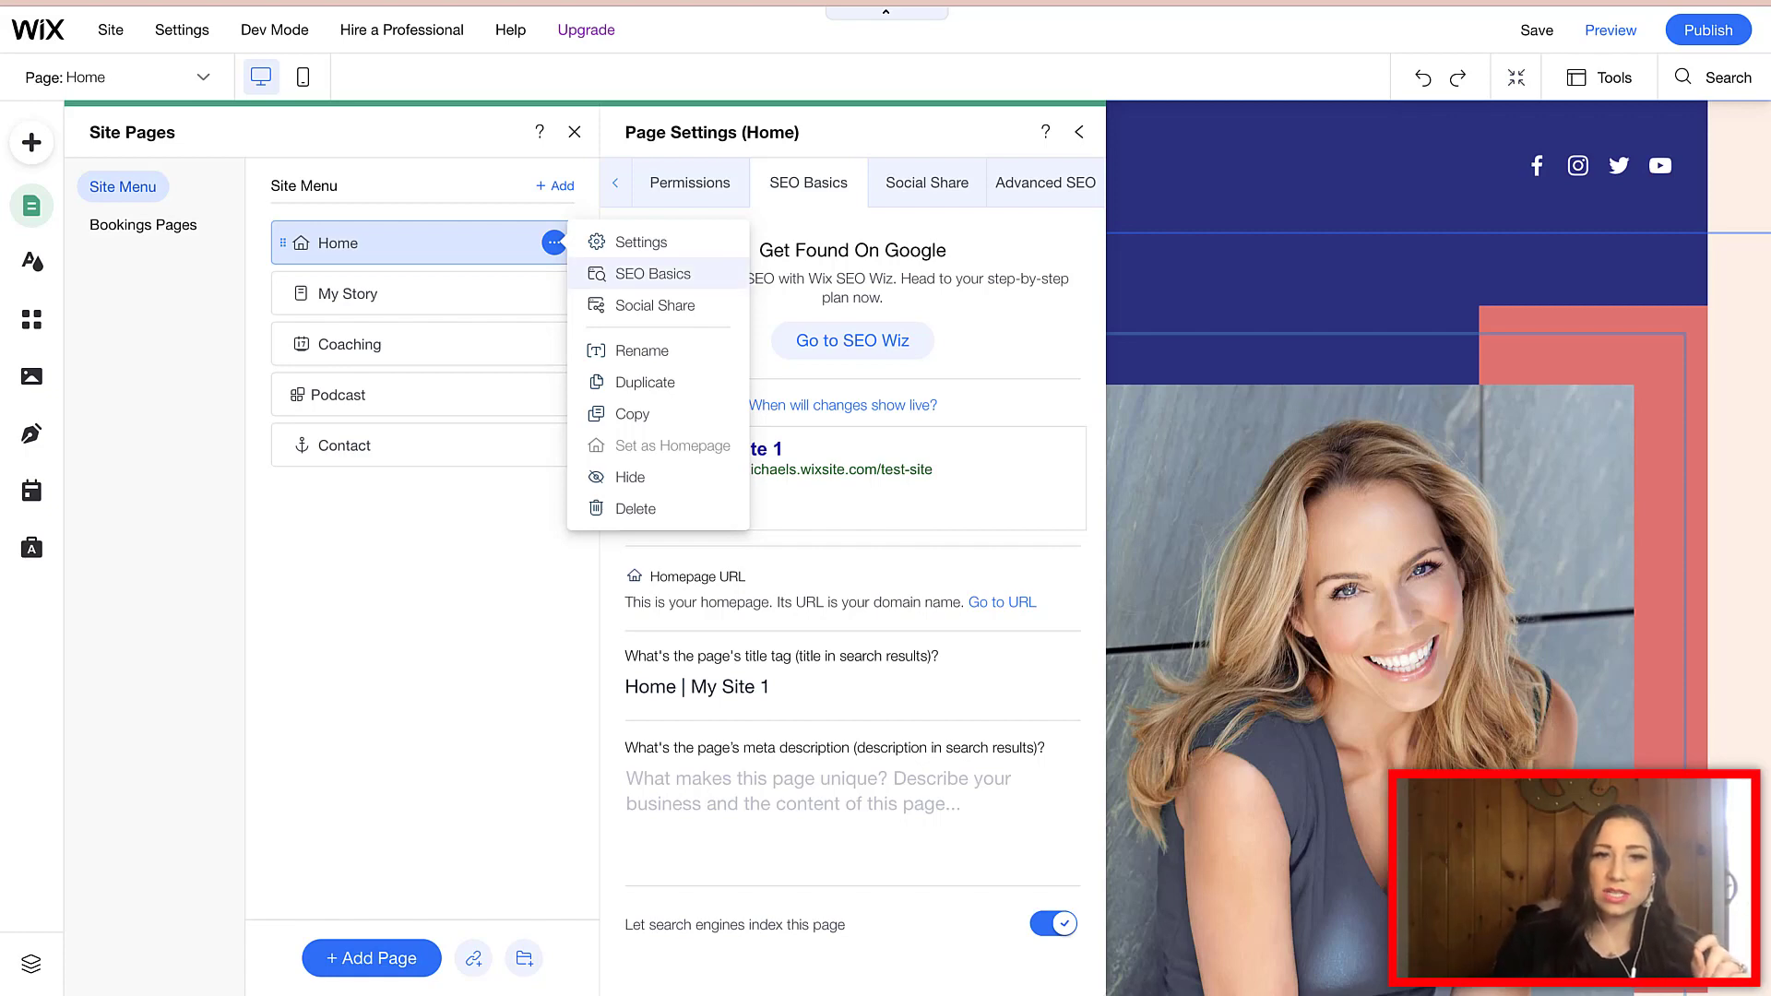
pyautogui.click(652, 273)
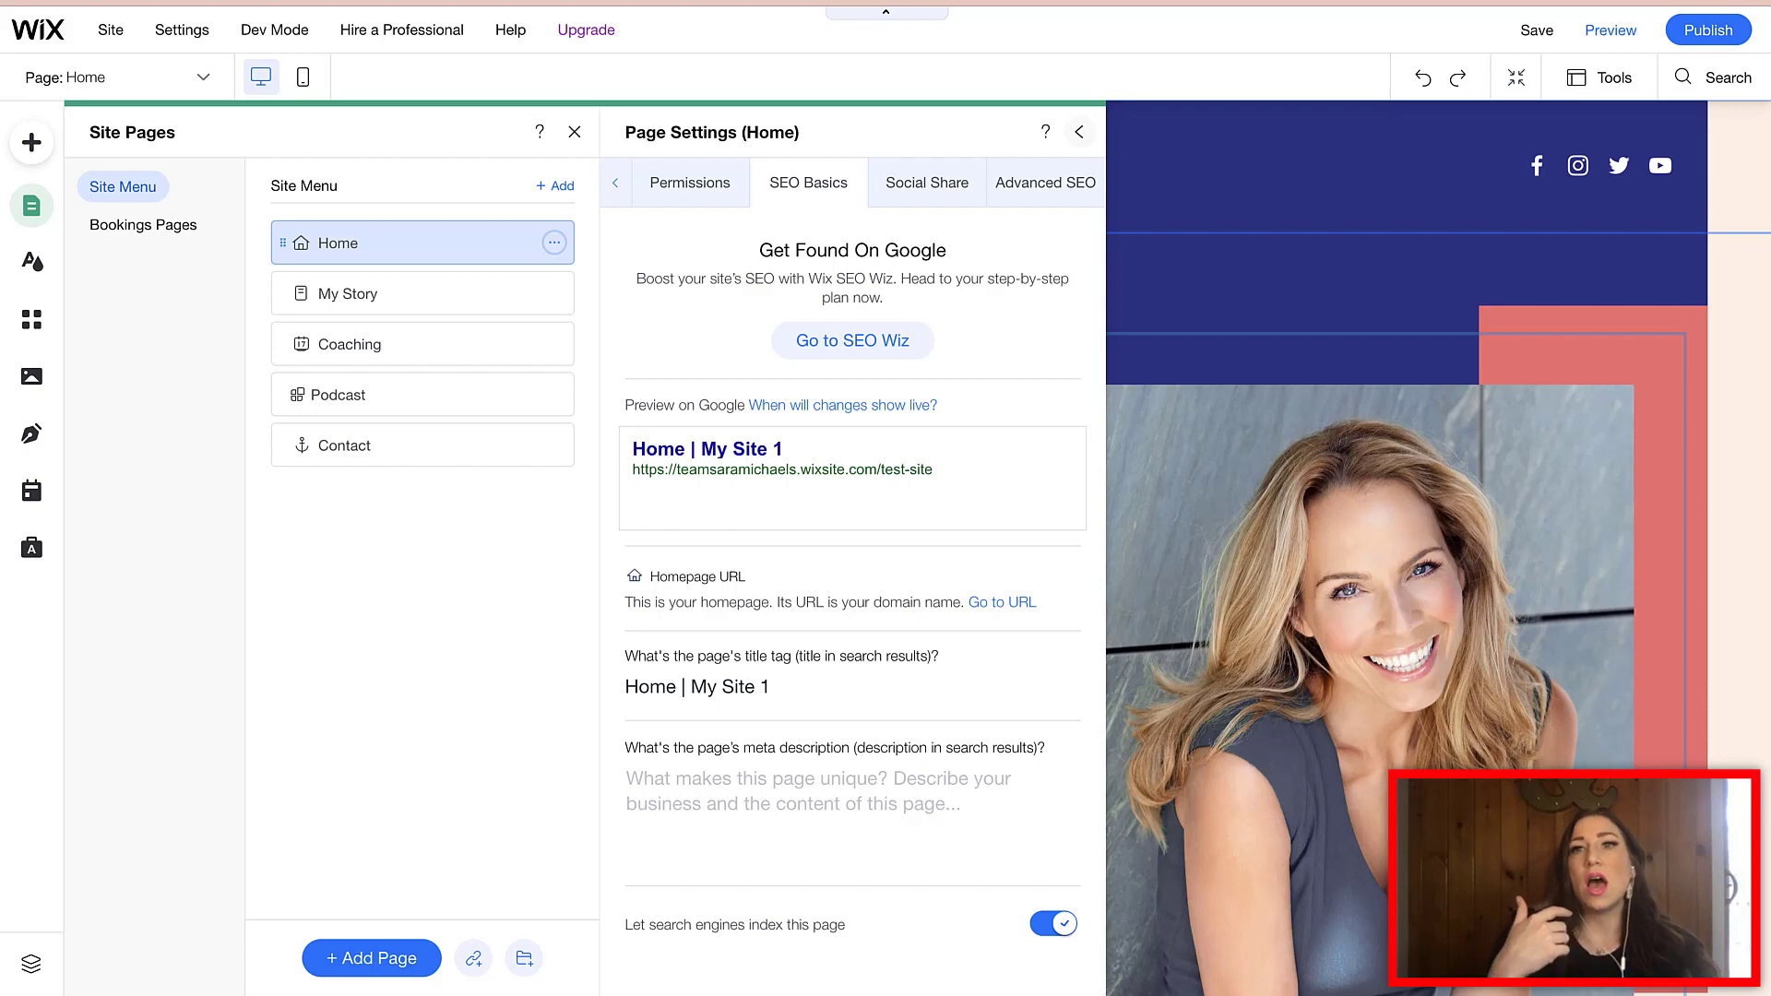
pyautogui.click(1080, 132)
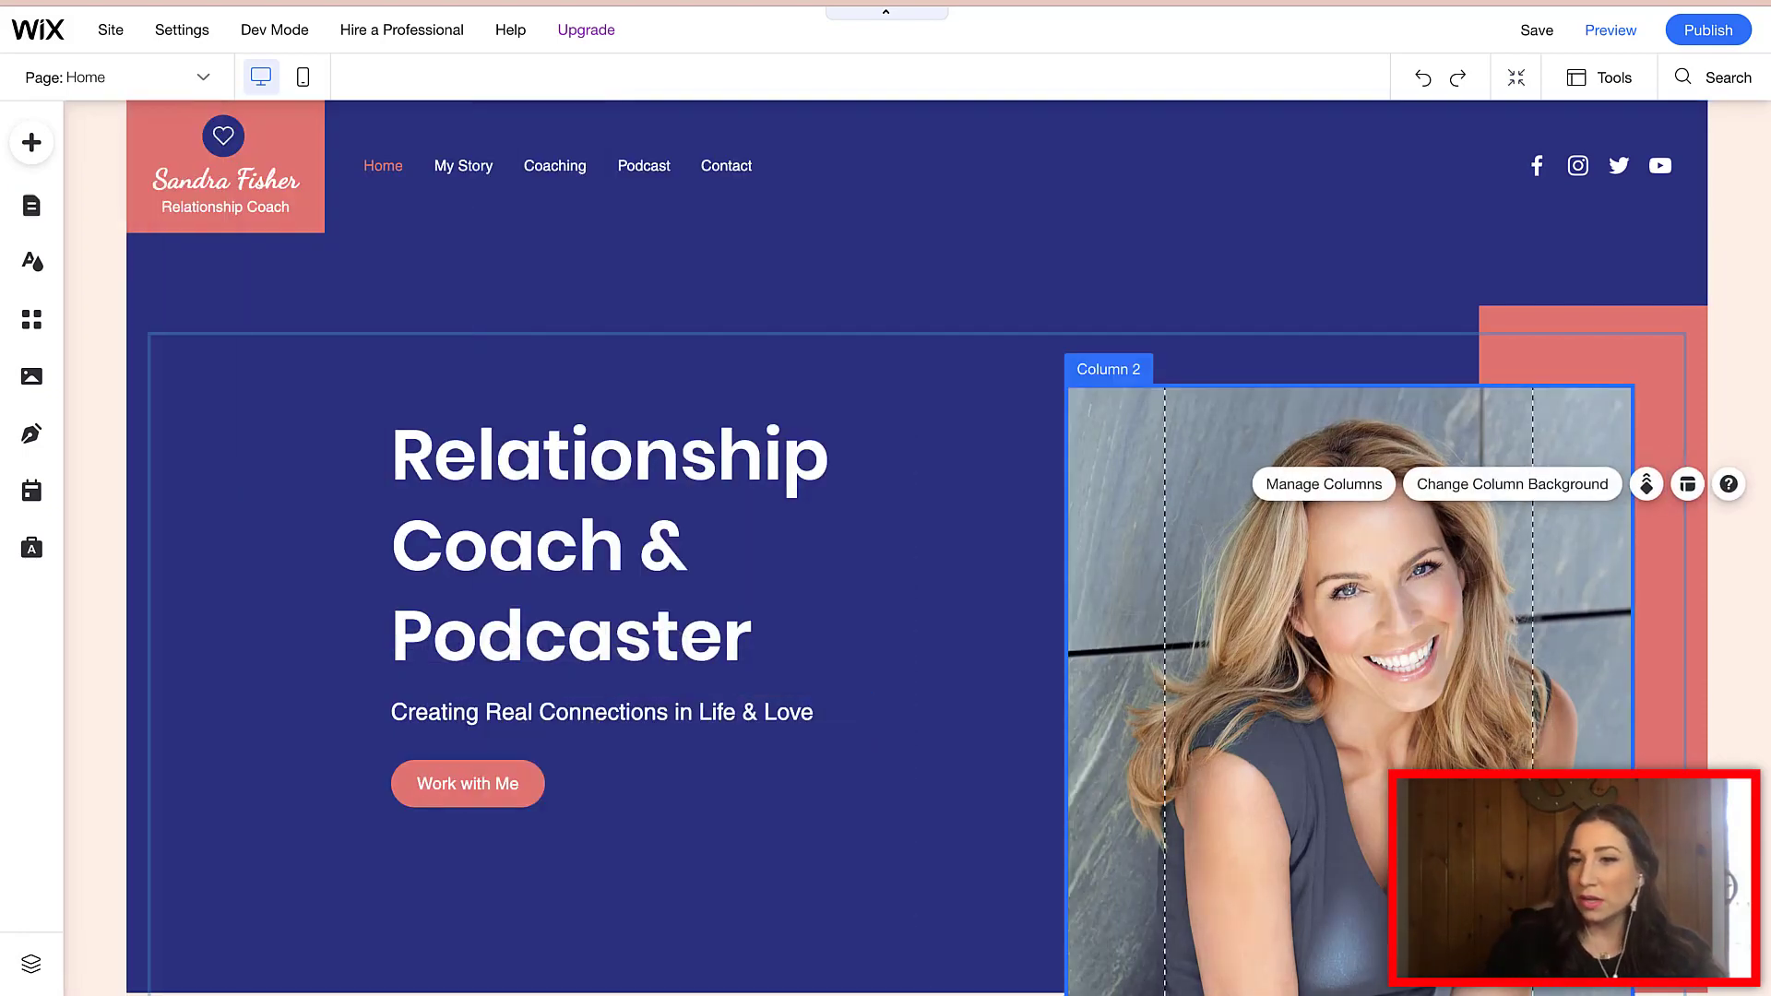
# - Enable the Tools Toolbar, showing the hero strip's 1460 × 767 size and position values
pyautogui.scroll(-6, 886, 554)
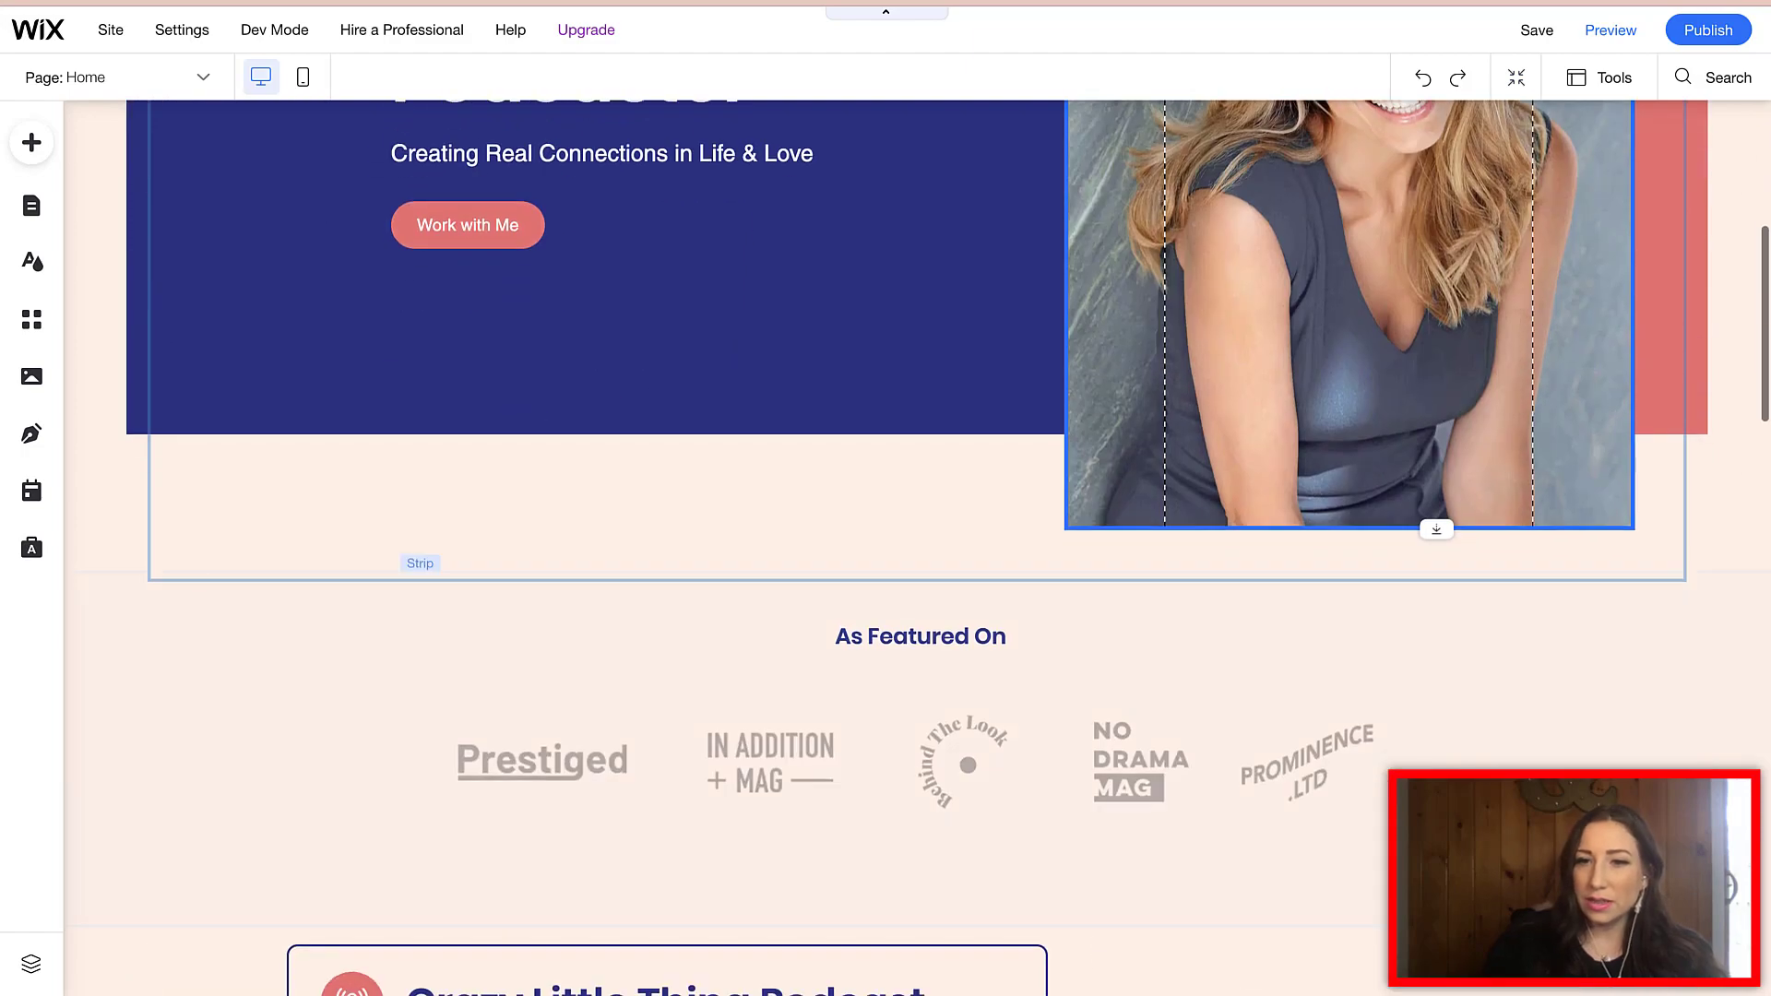
pyautogui.scroll(3, 885, 554)
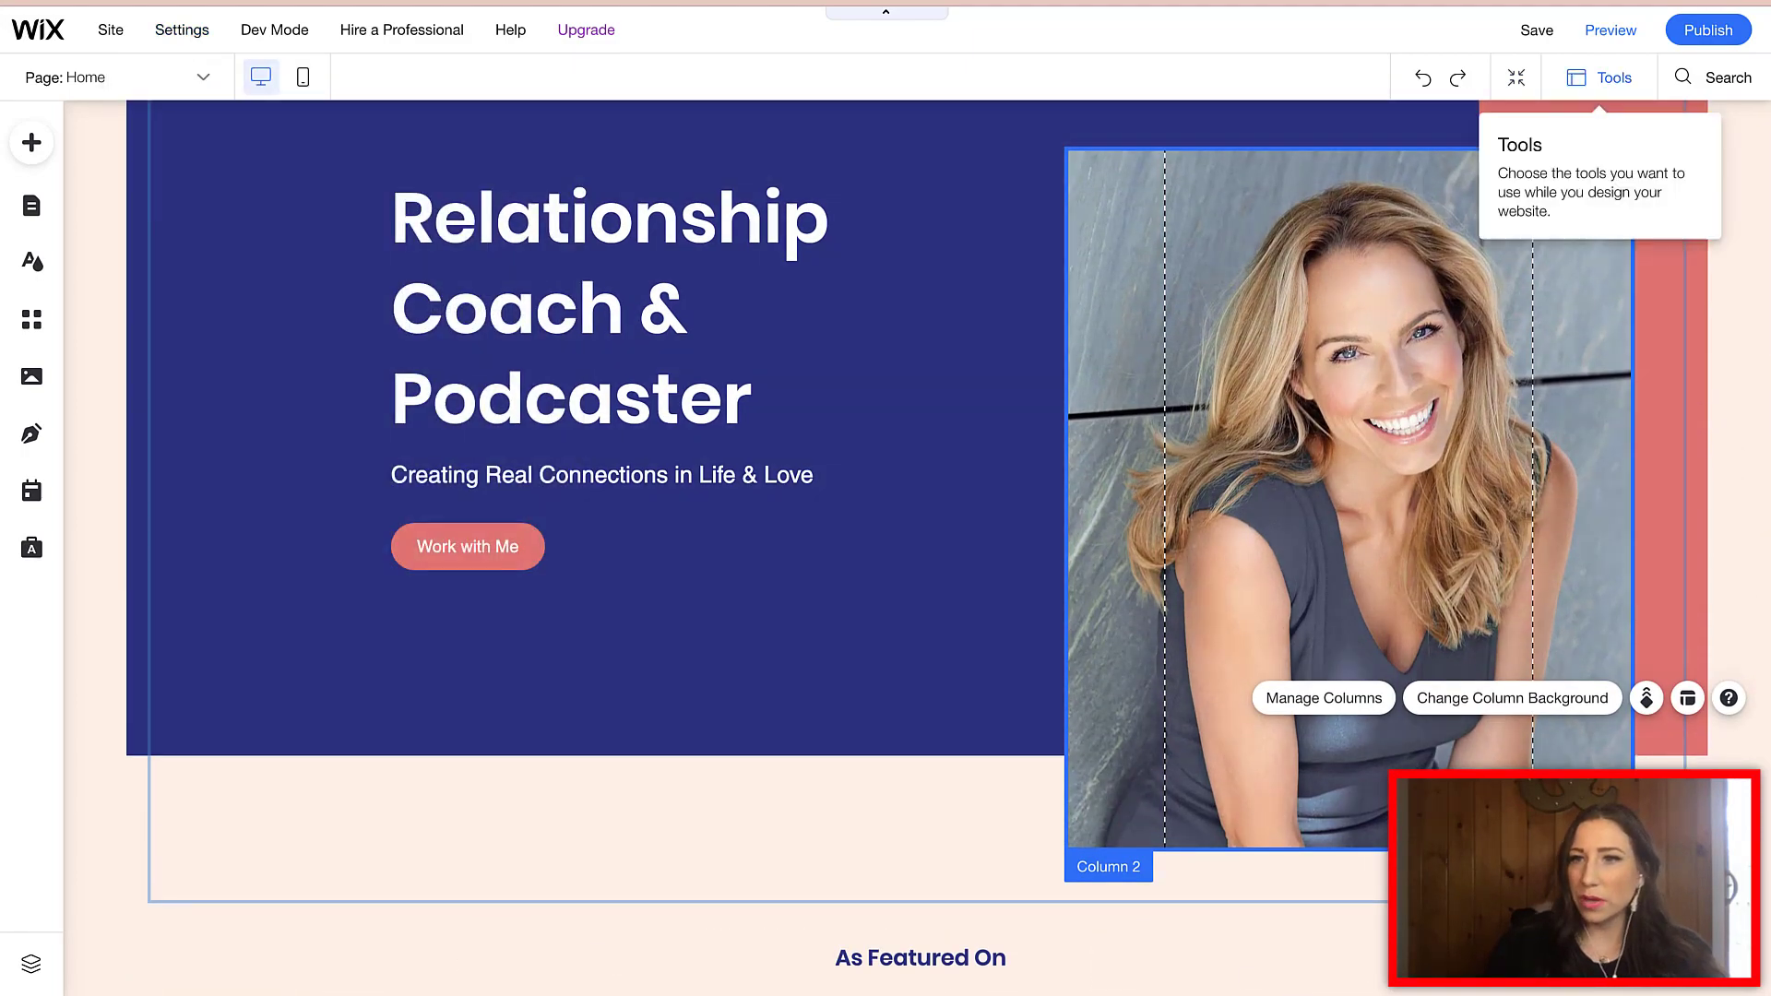
pyautogui.click(1600, 77)
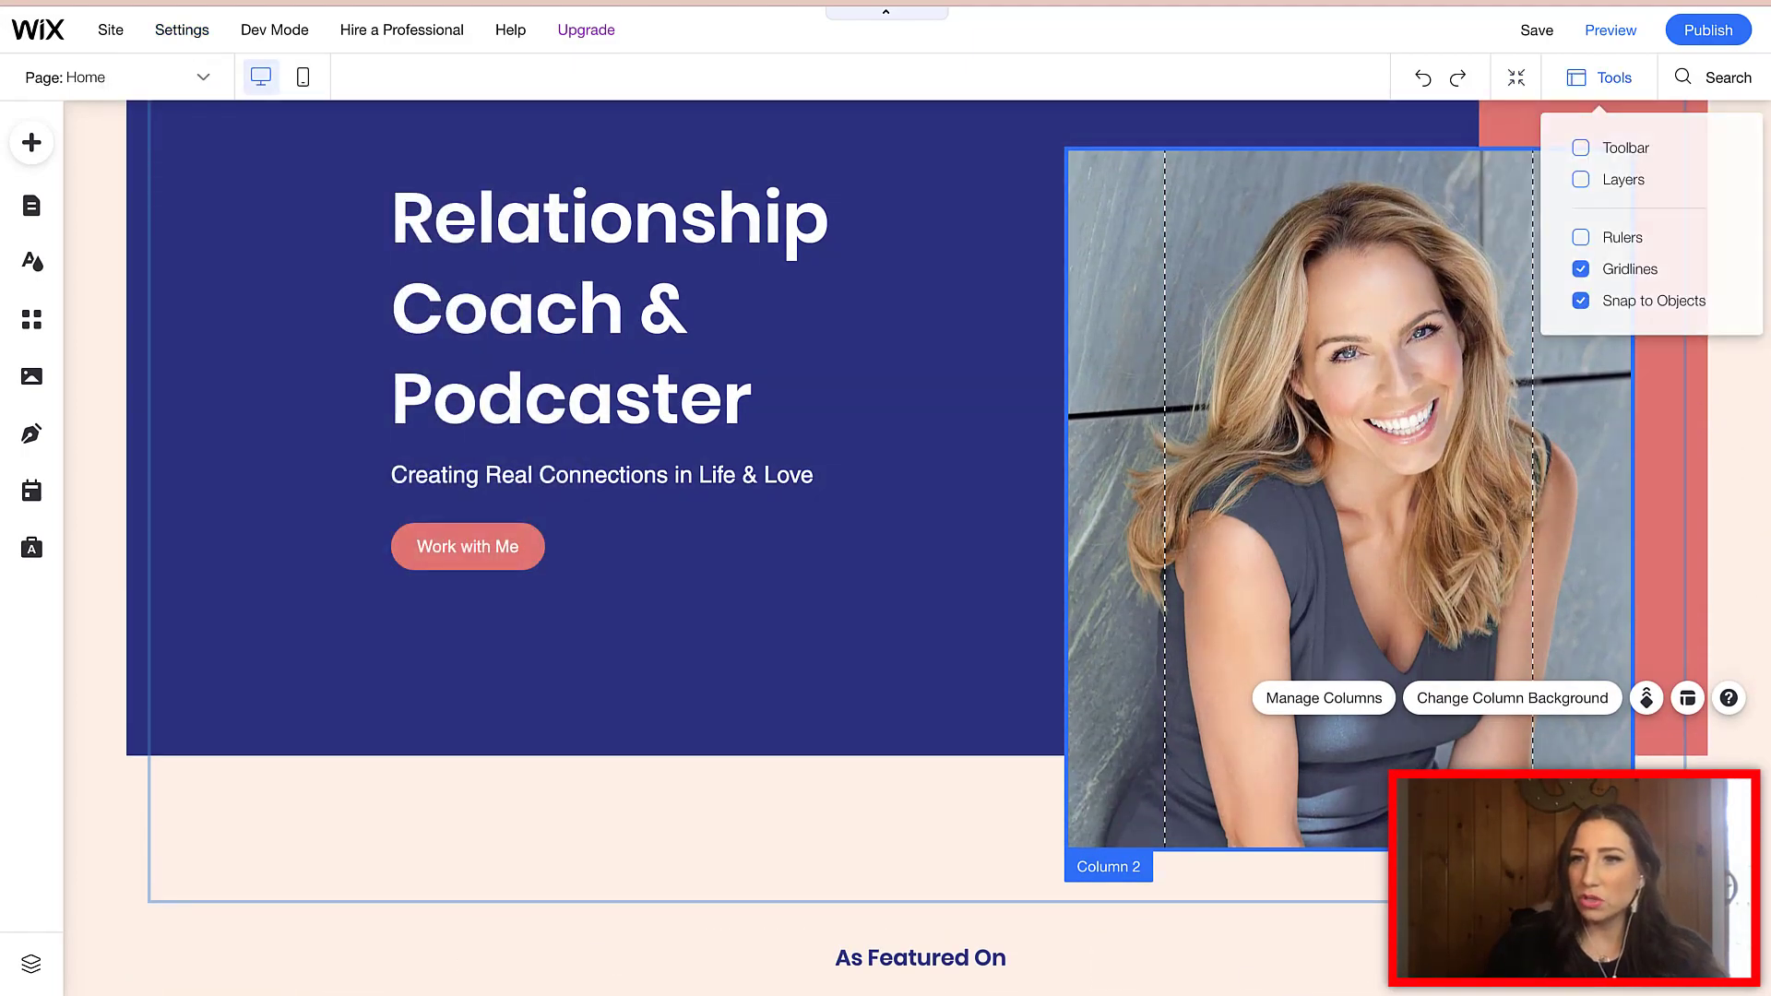
pyautogui.click(1582, 148)
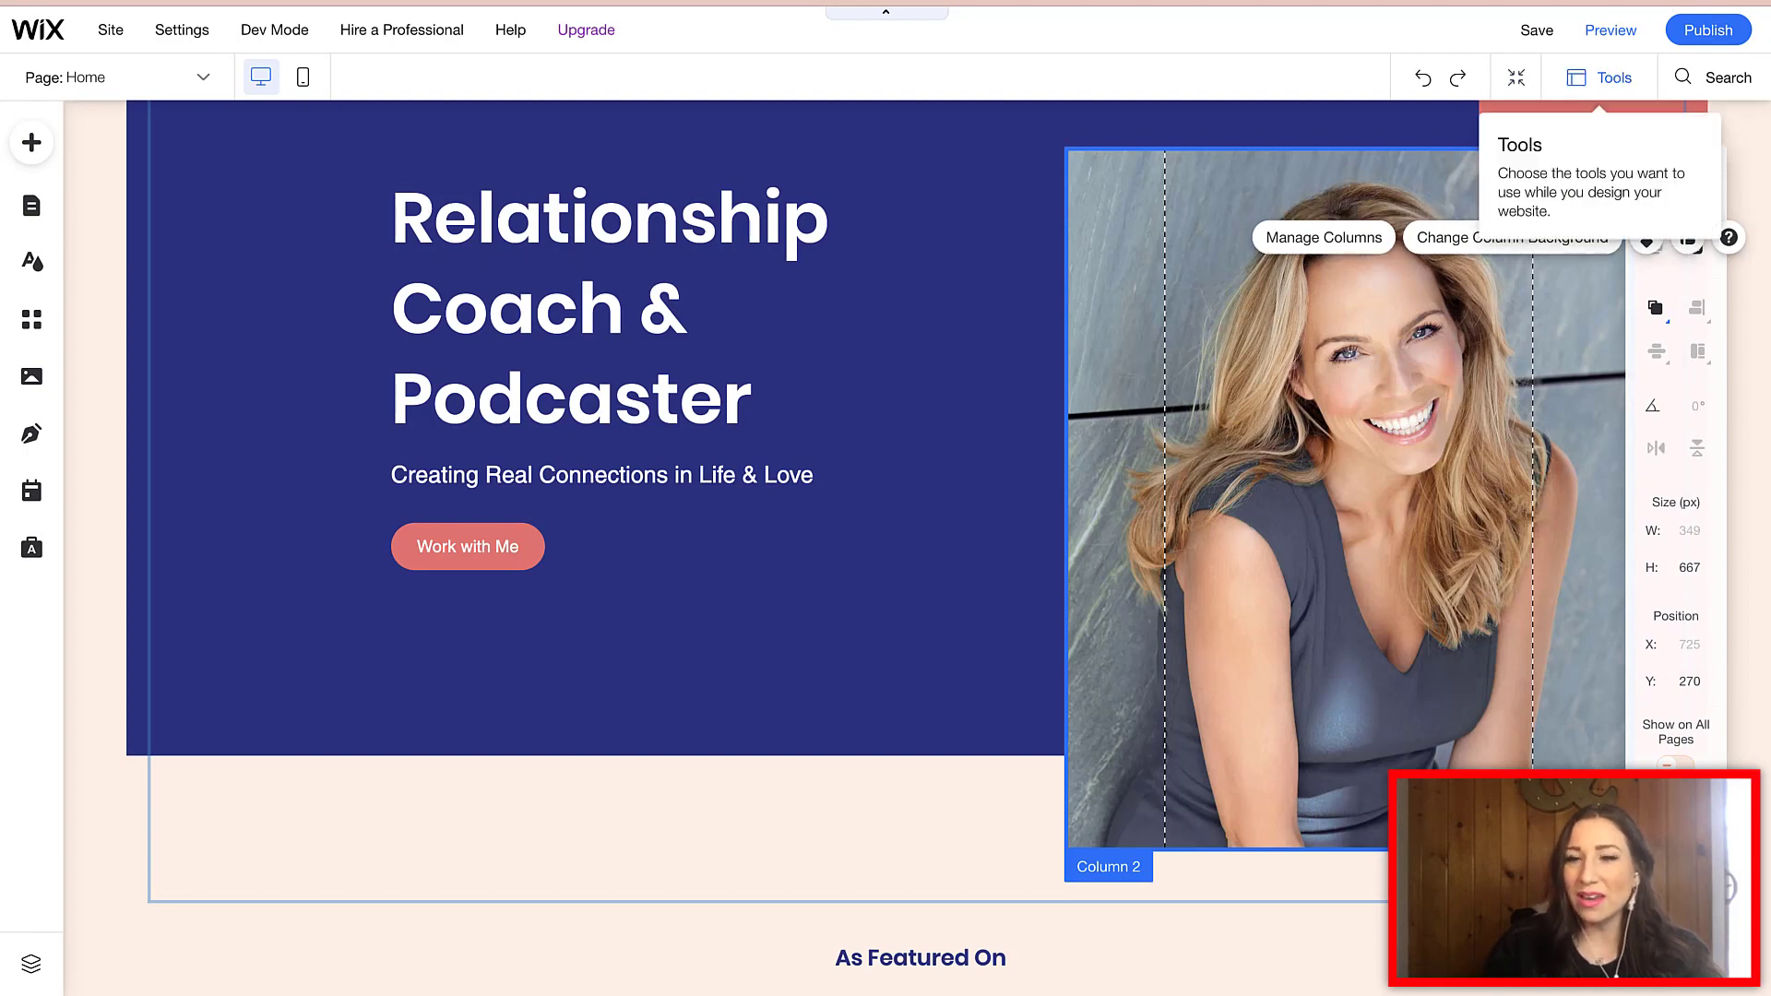
pyautogui.click(1601, 78)
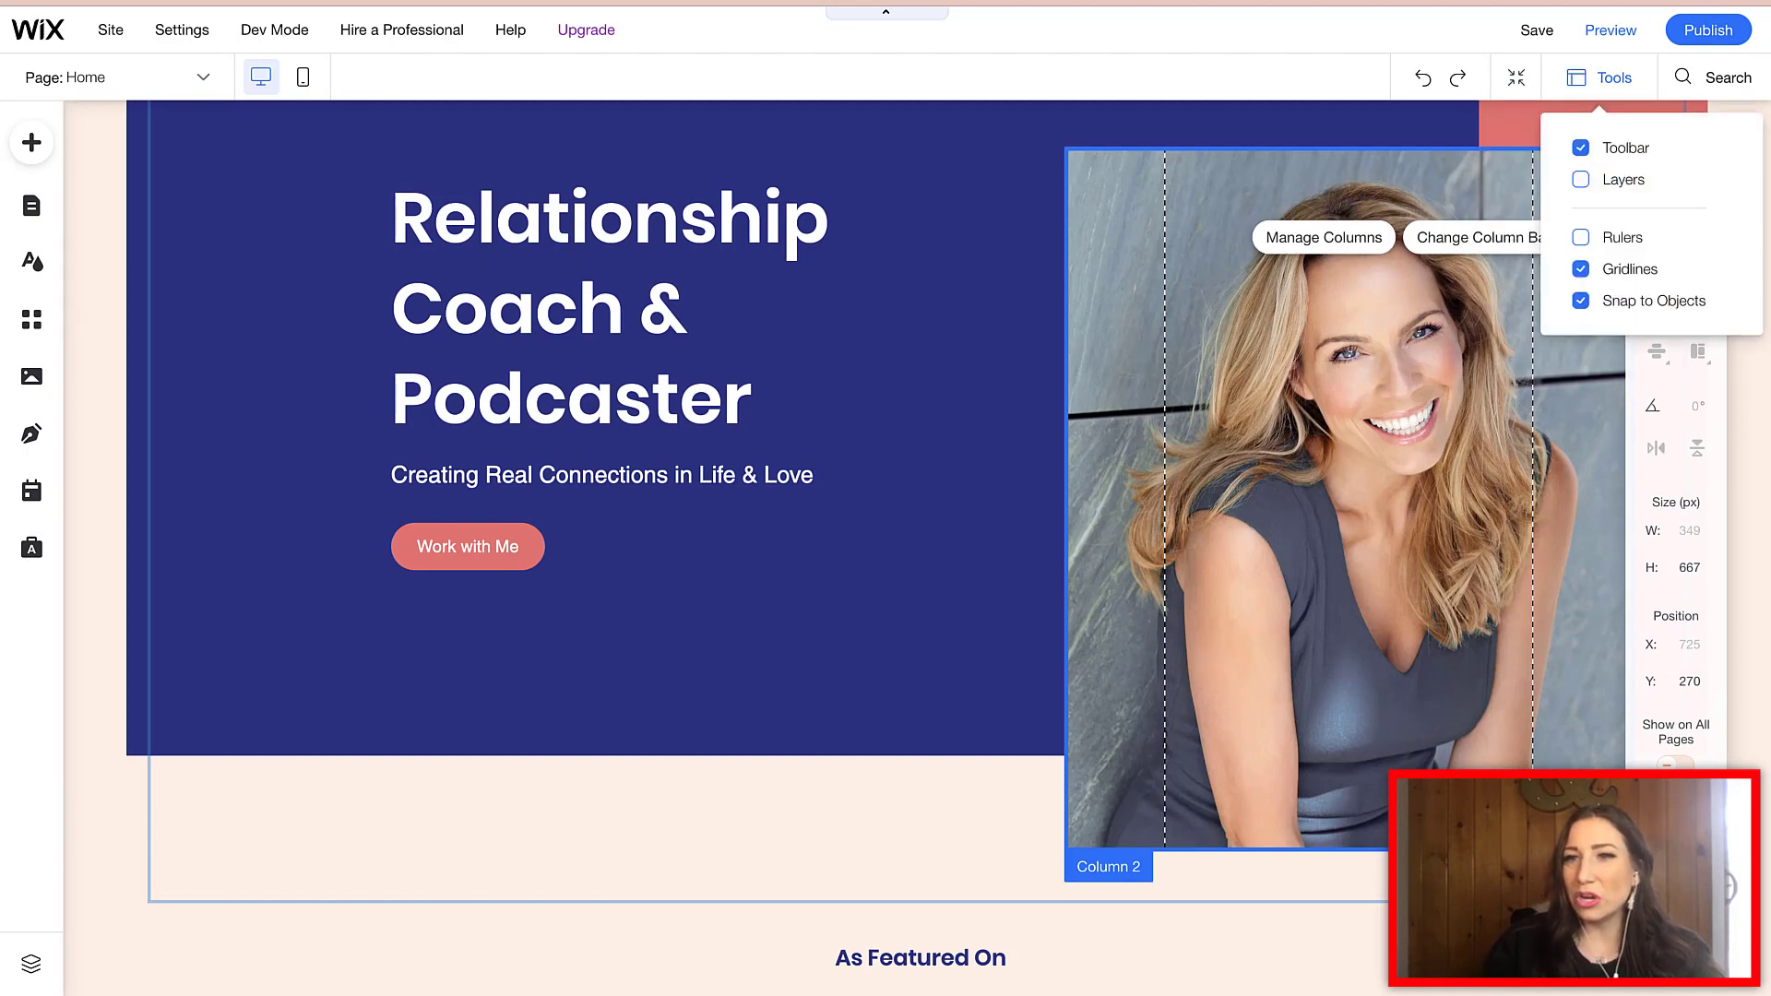
pyautogui.click(1605, 148)
pyautogui.click(1605, 147)
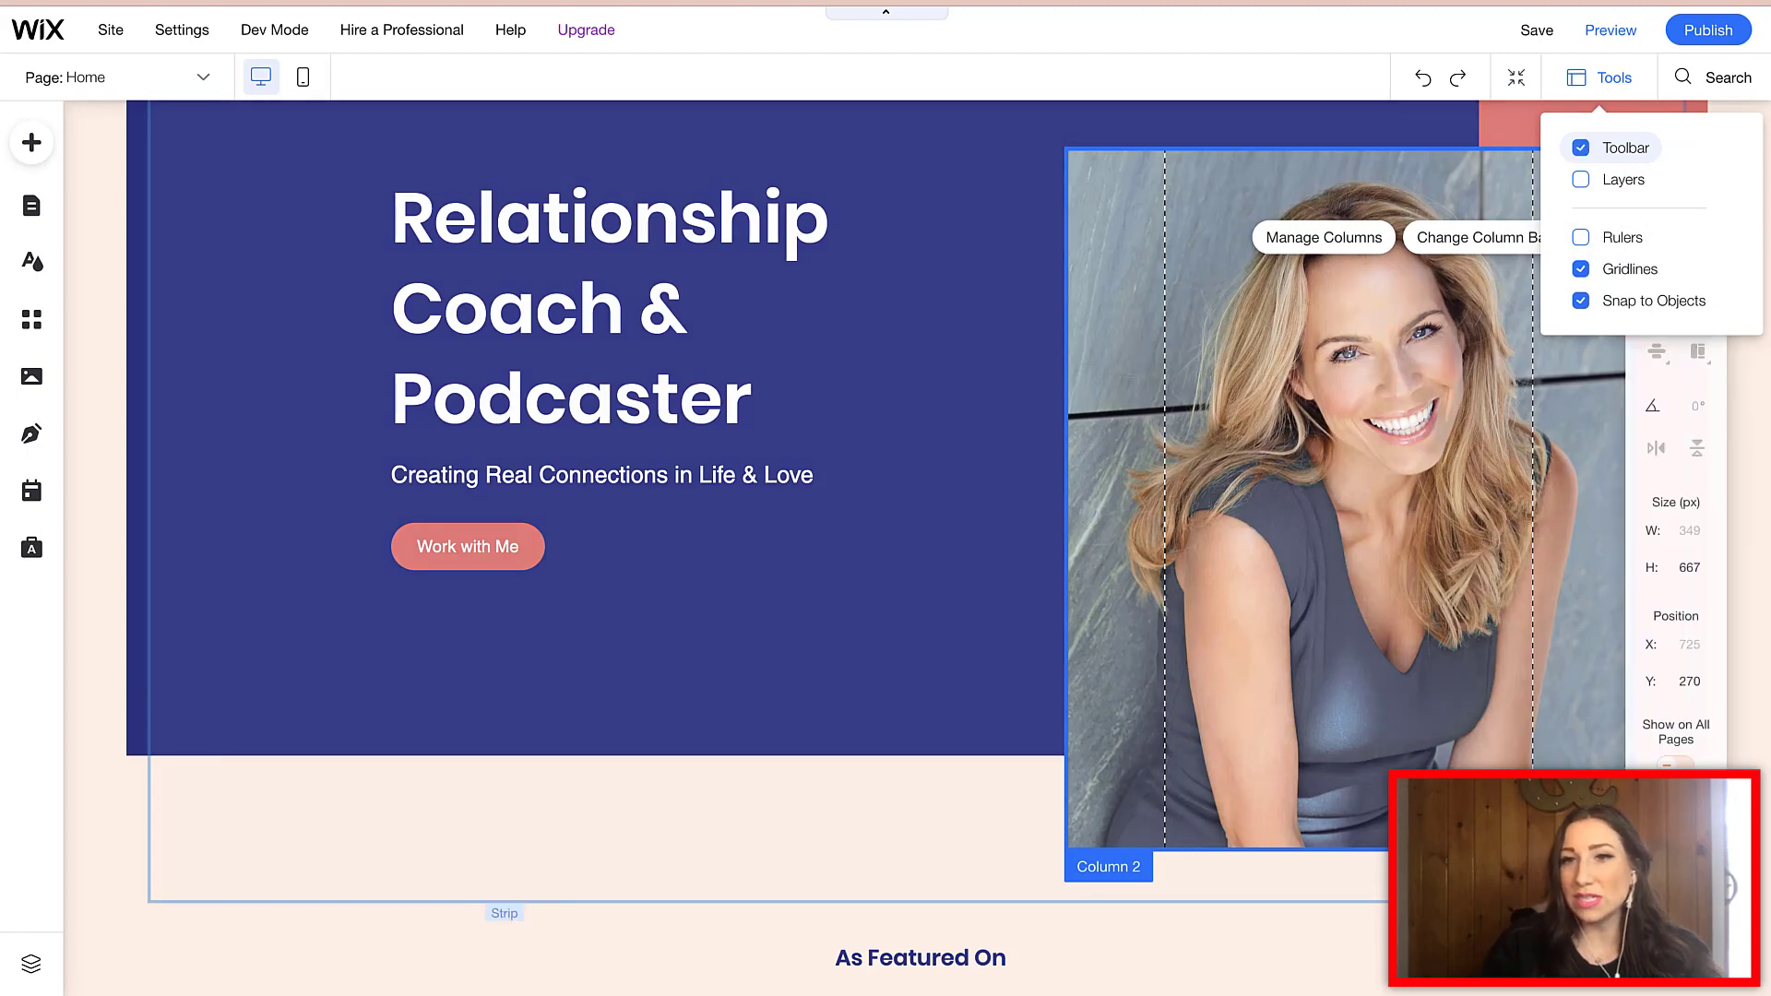
pyautogui.click(609, 872)
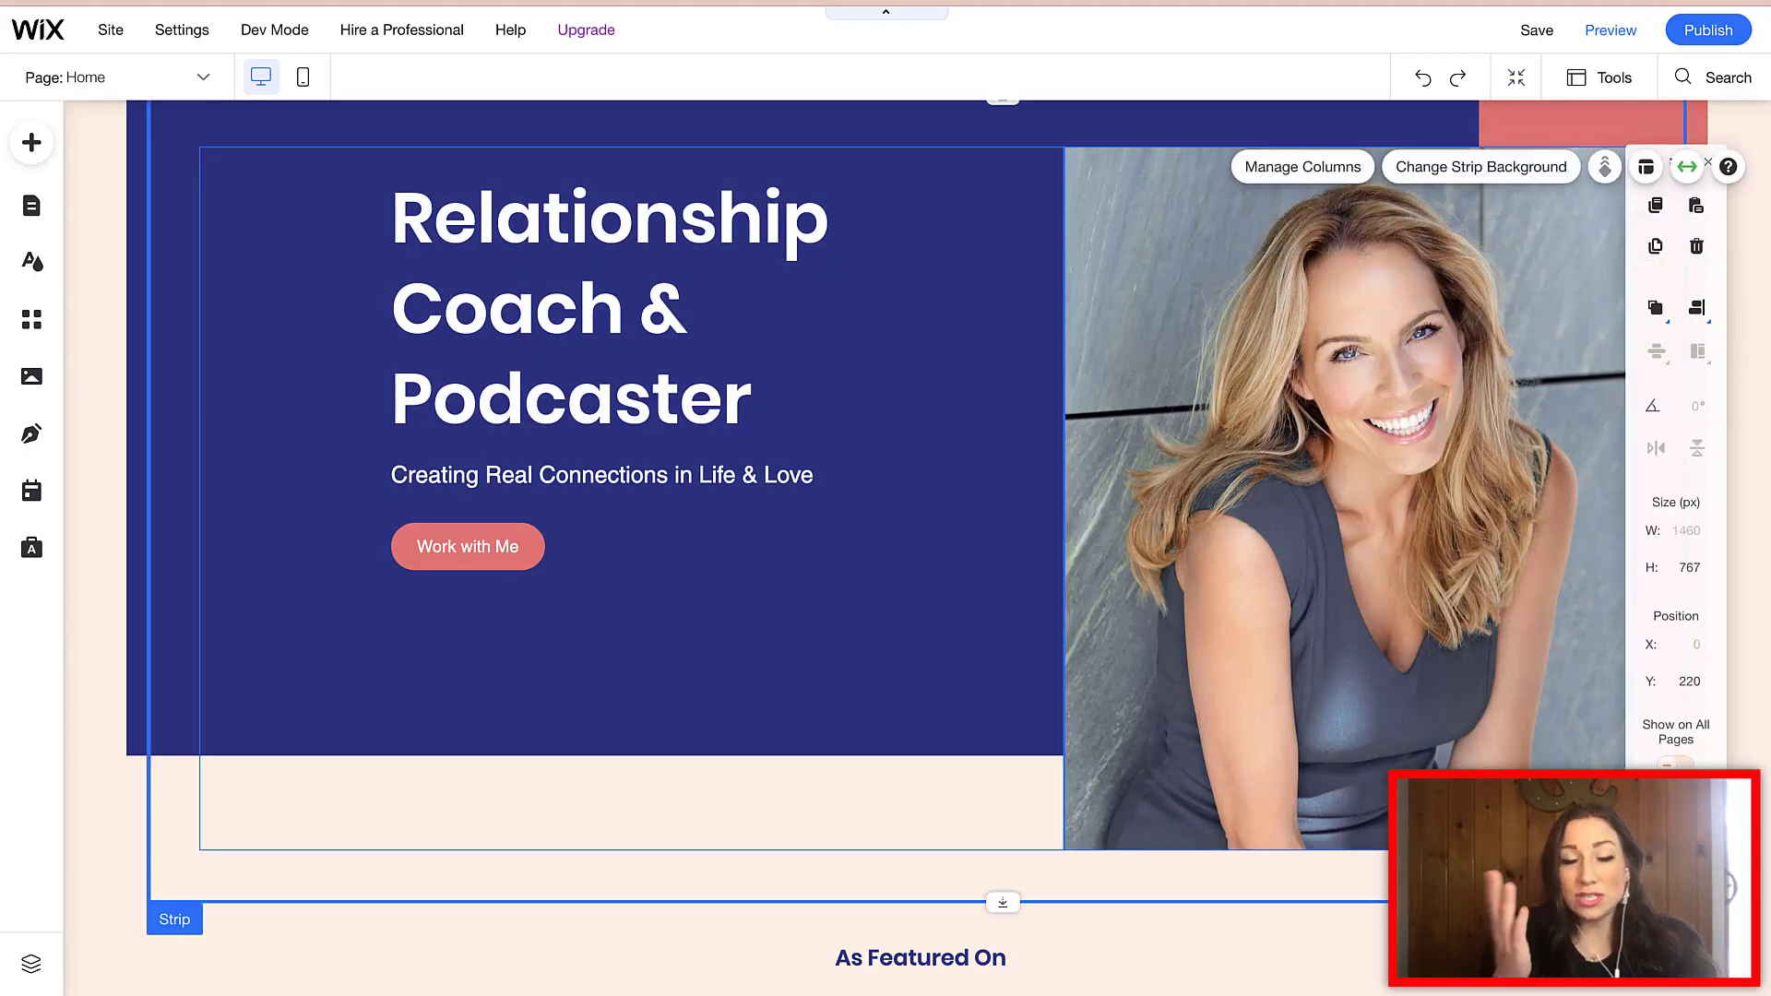
# - Select the Success Stories Wix Pro Gallery and open its settings panel
pyautogui.scroll(-9, 877, 548)
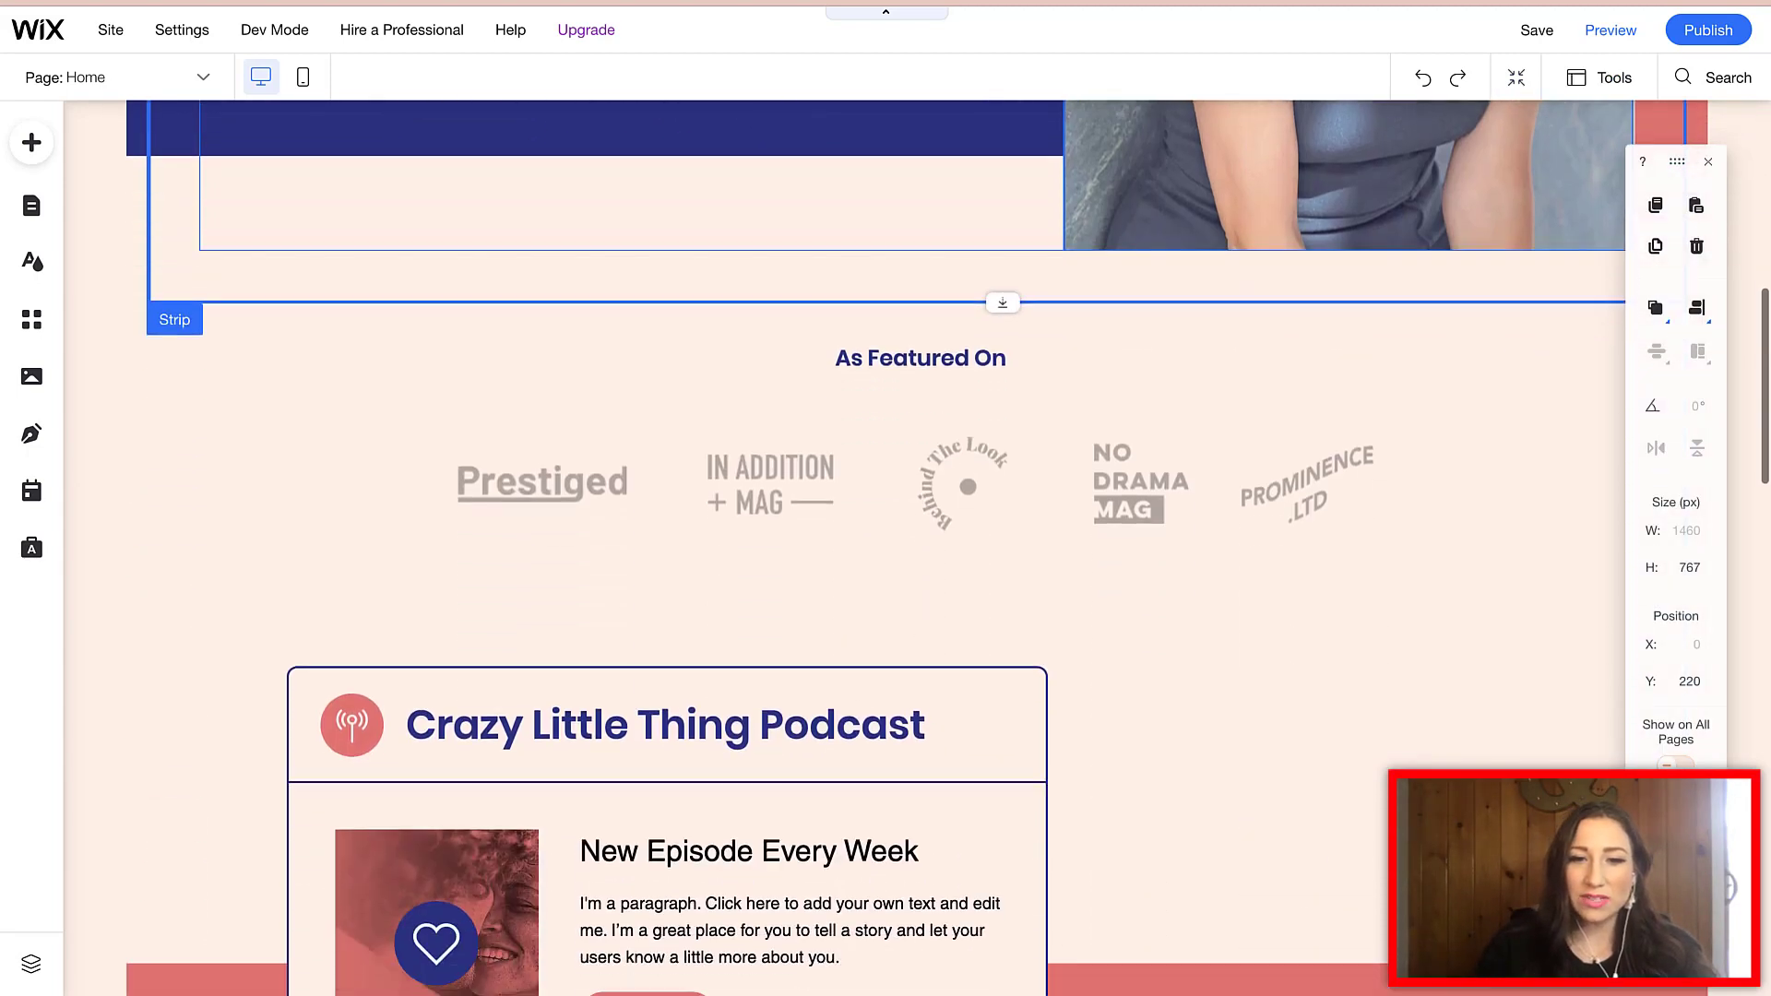
pyautogui.scroll(-12, 876, 548)
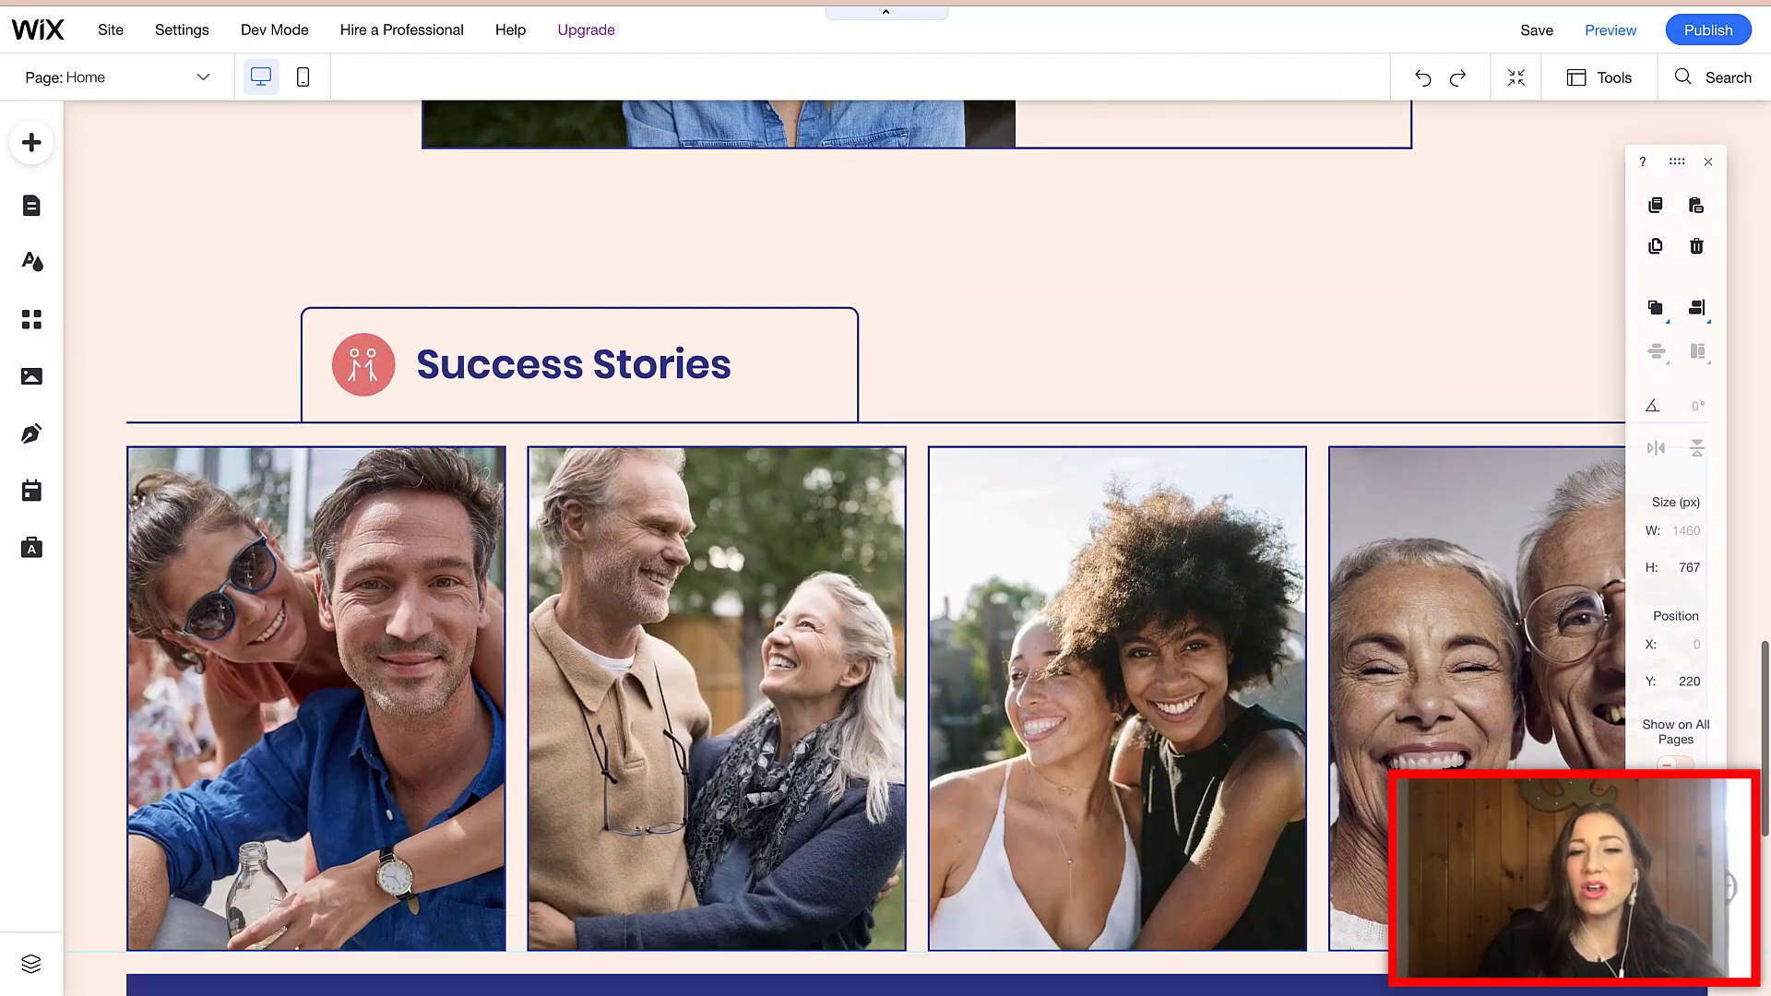
pyautogui.scroll(-1, 877, 548)
pyautogui.click(877, 554)
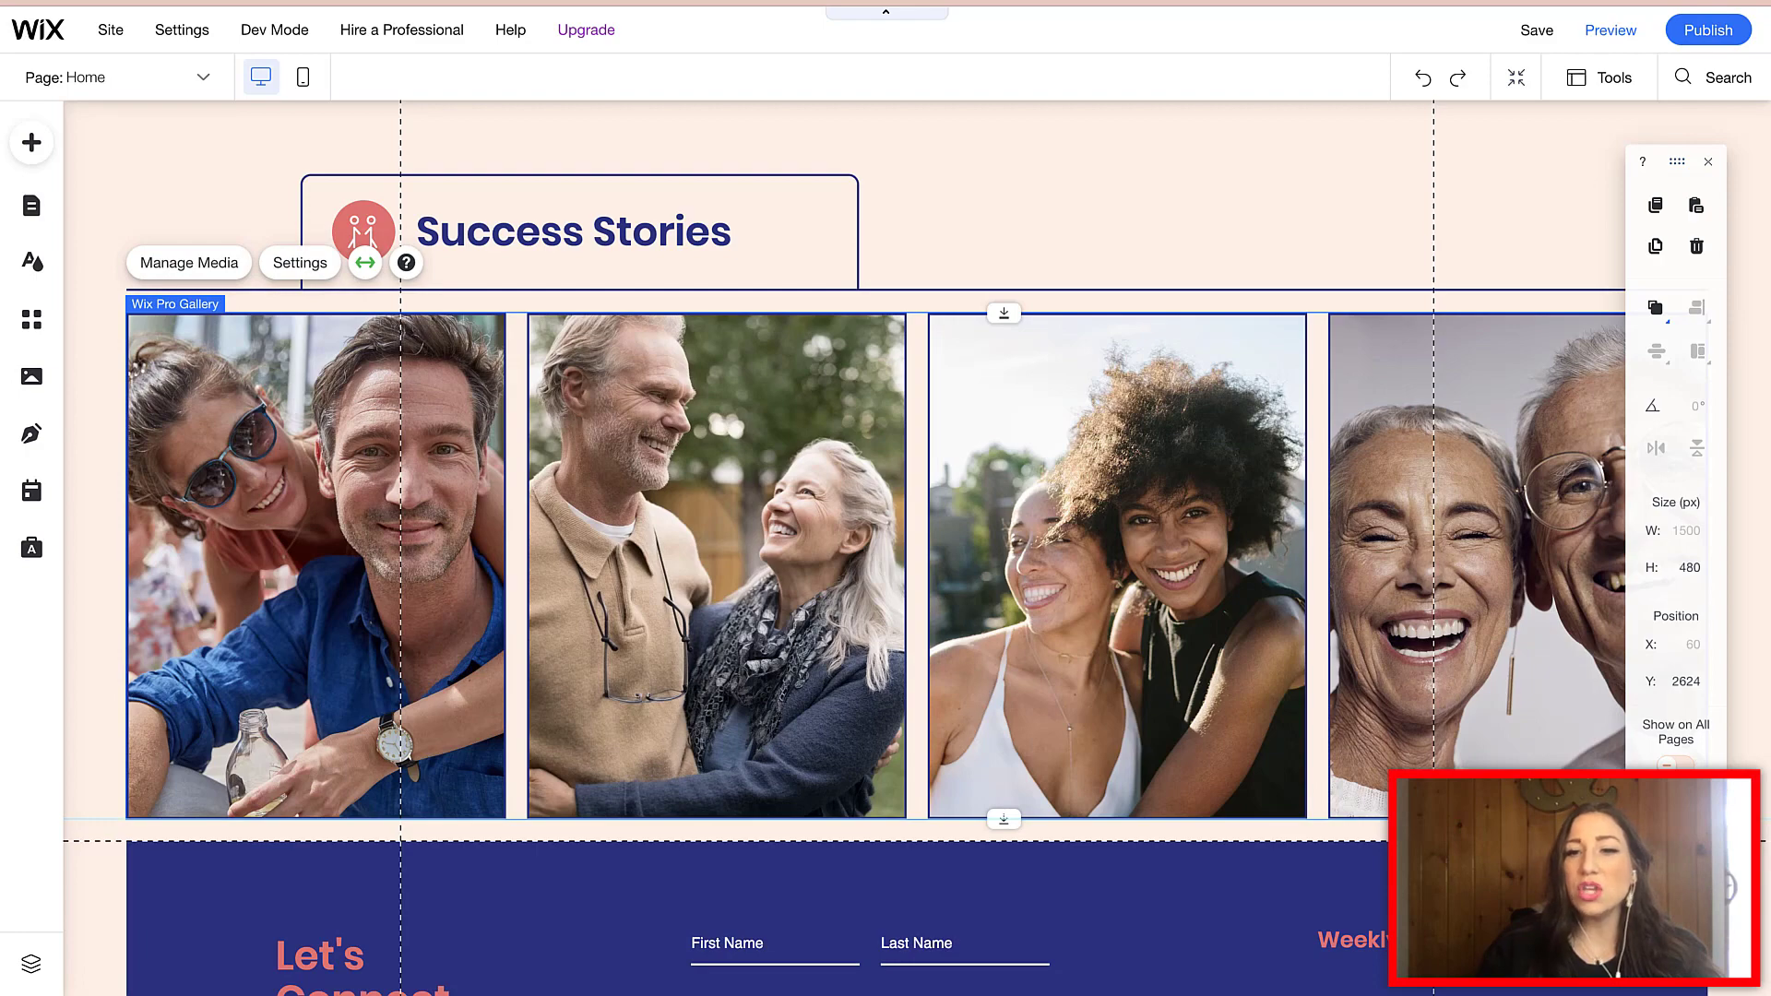
pyautogui.scroll(-3, 877, 548)
pyautogui.scroll(3, 876, 548)
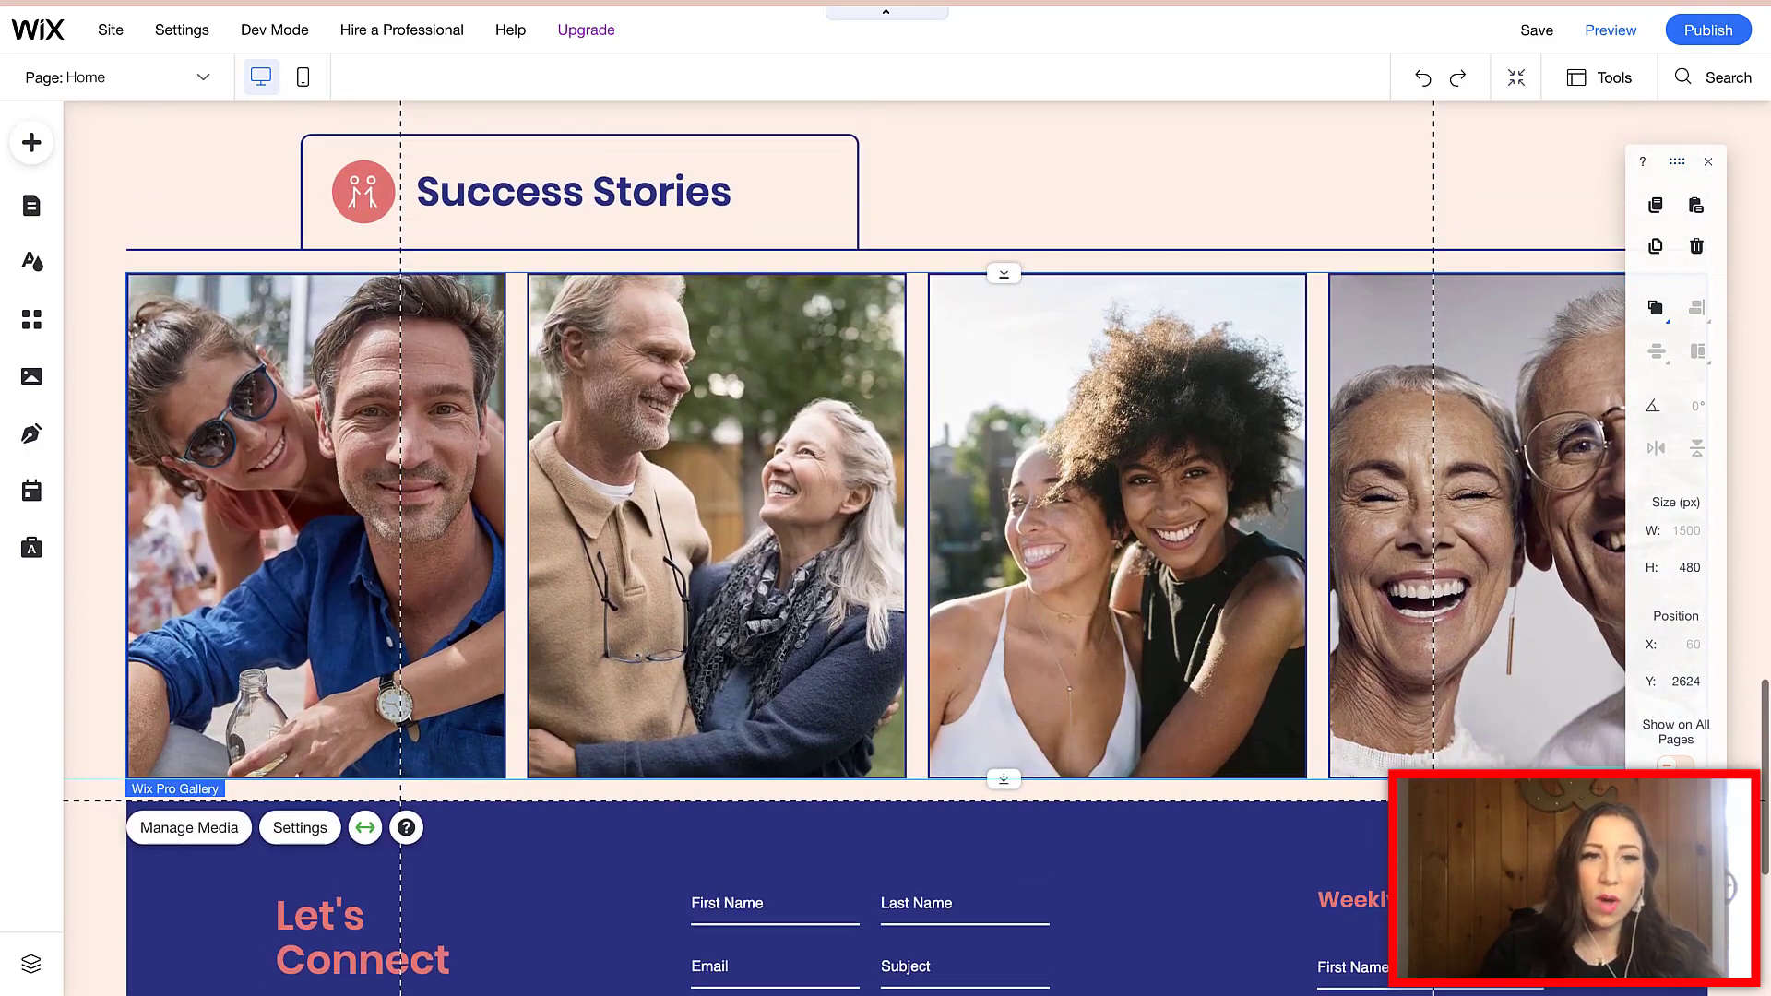
pyautogui.scroll(1, 876, 548)
pyautogui.click(301, 321)
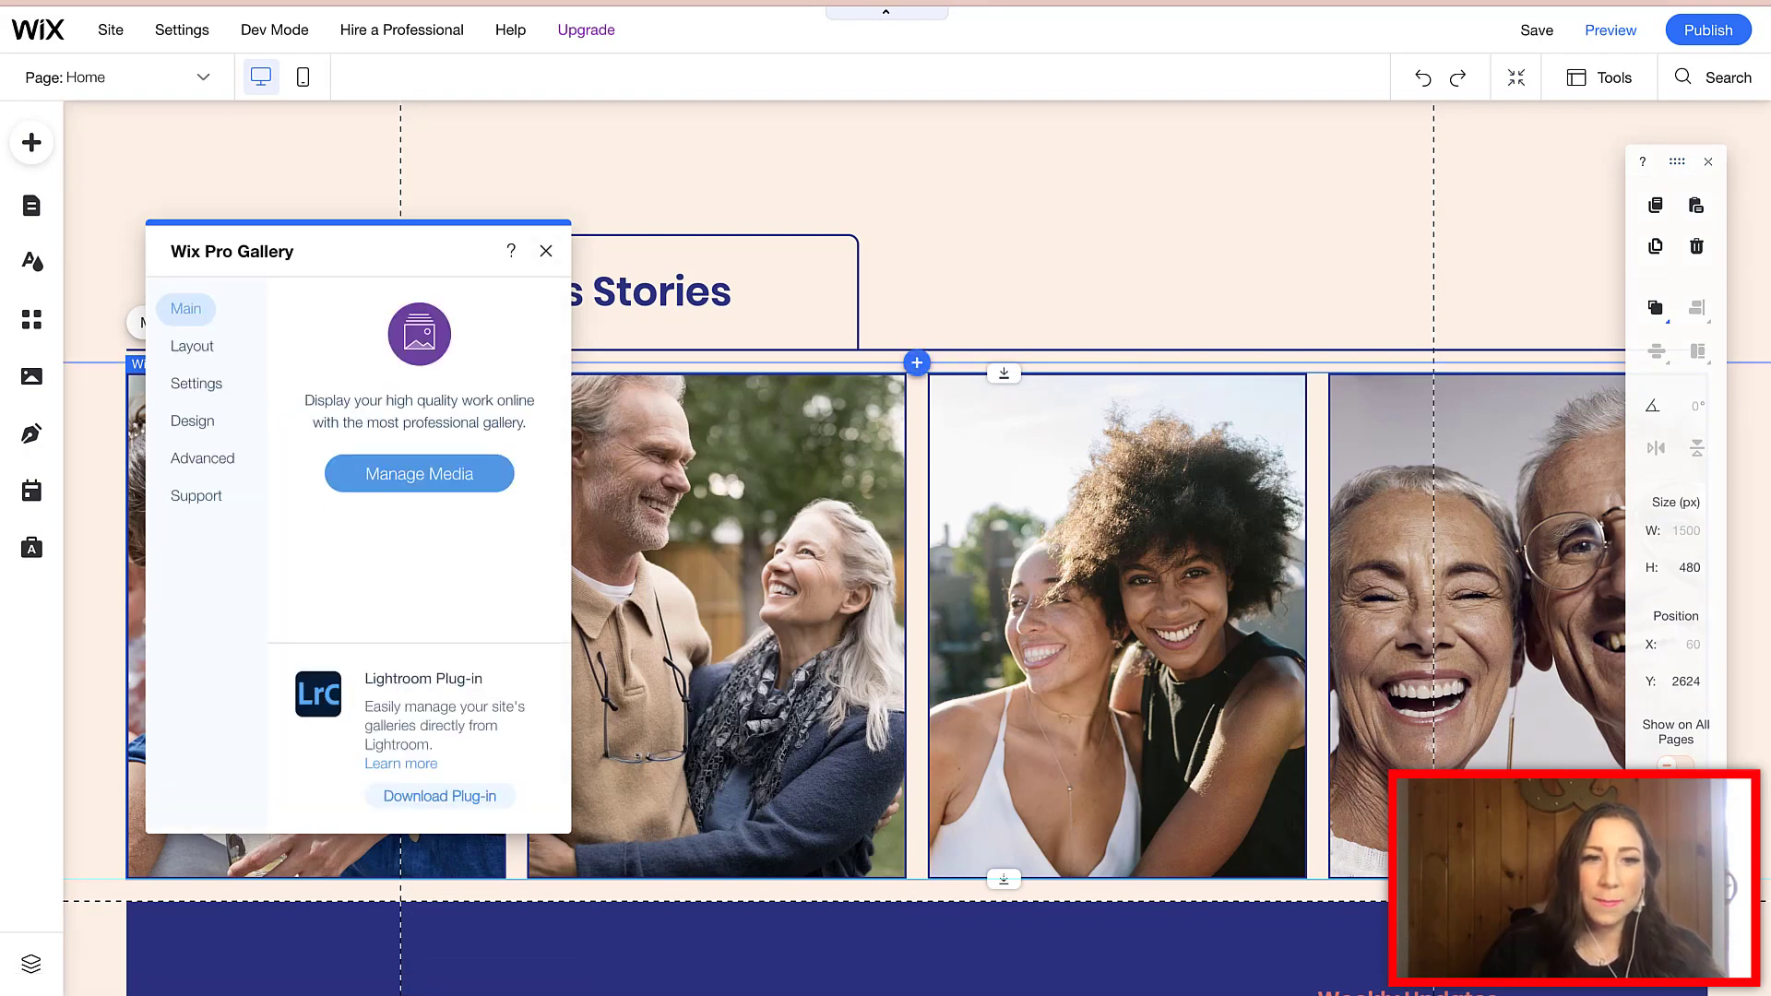
# - Check the gallery's Settings tab, return to Main, and open Manage Media
pyautogui.click(196, 383)
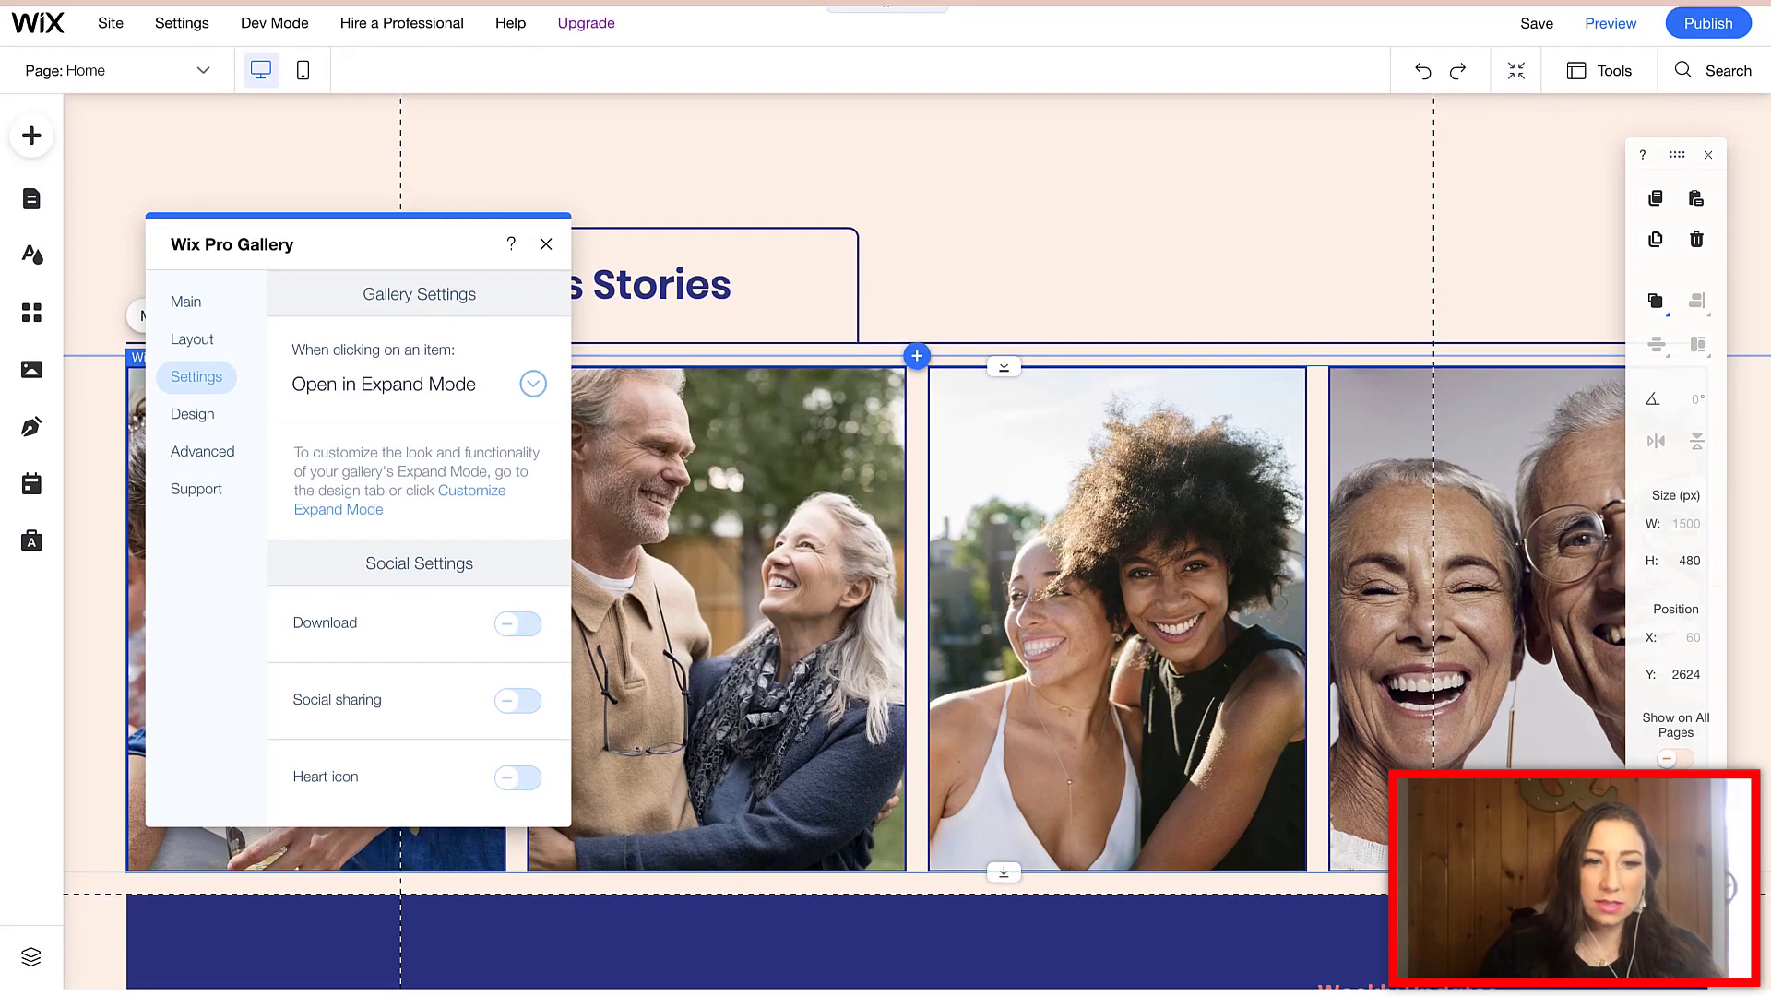
pyautogui.click(186, 302)
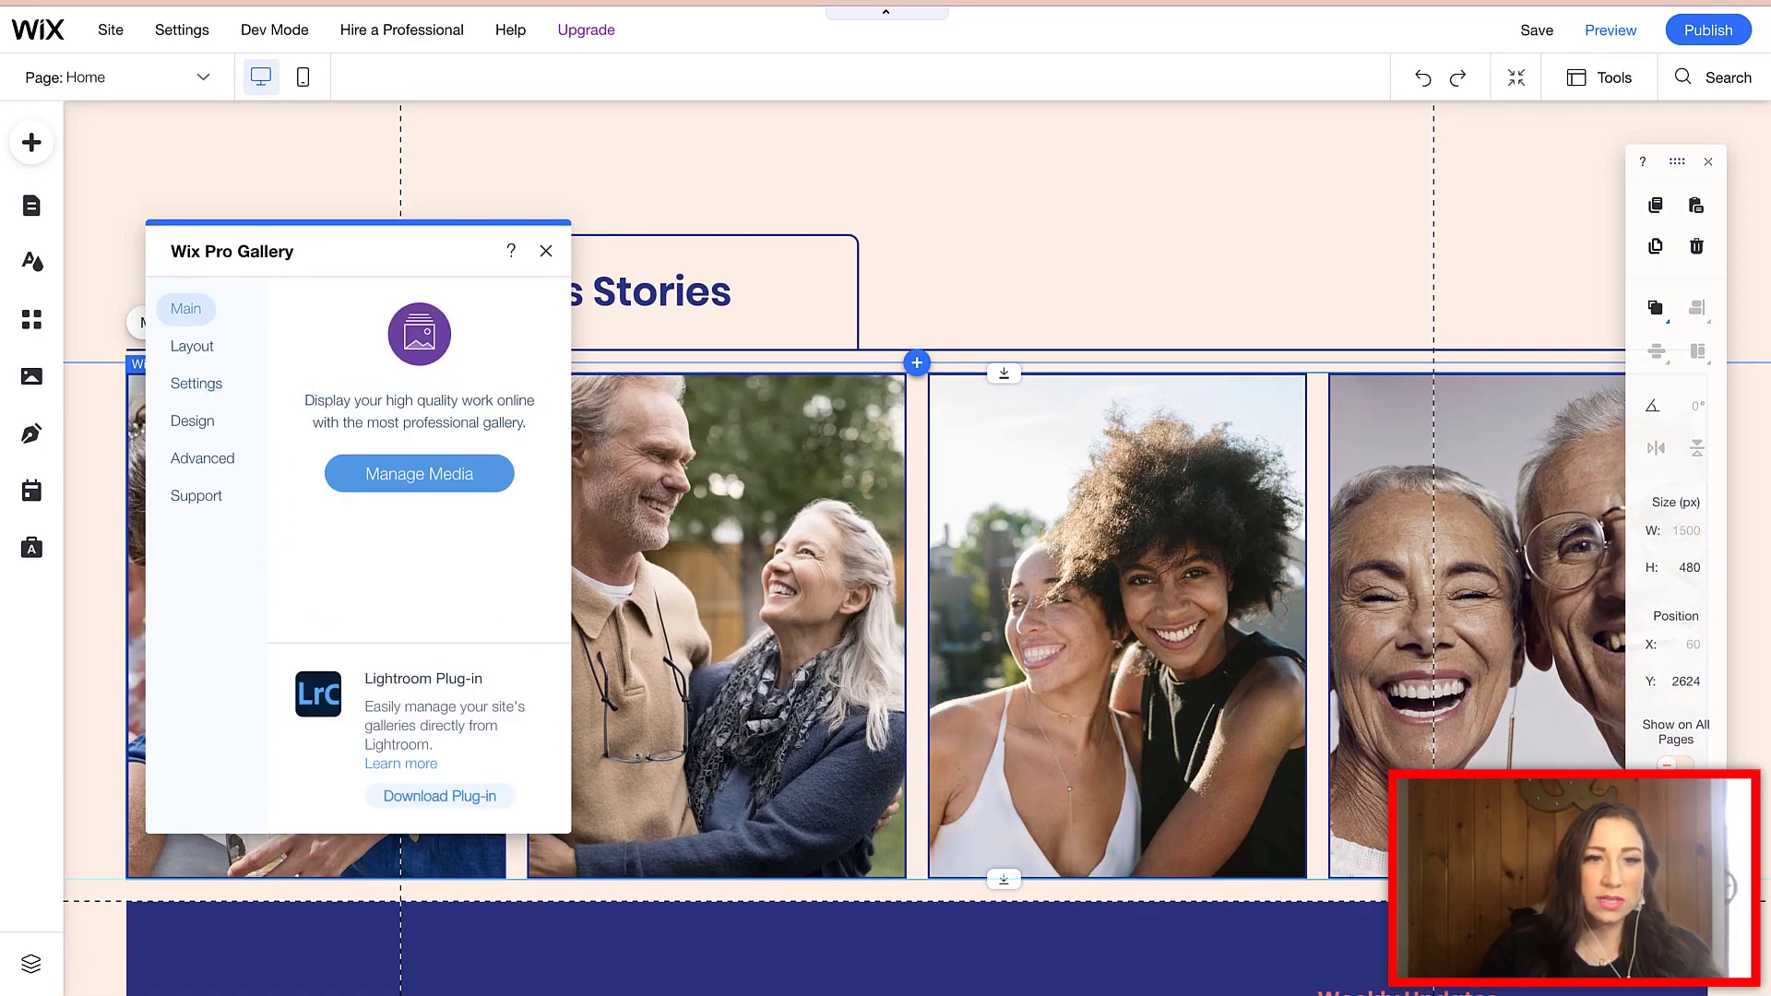
pyautogui.click(419, 473)
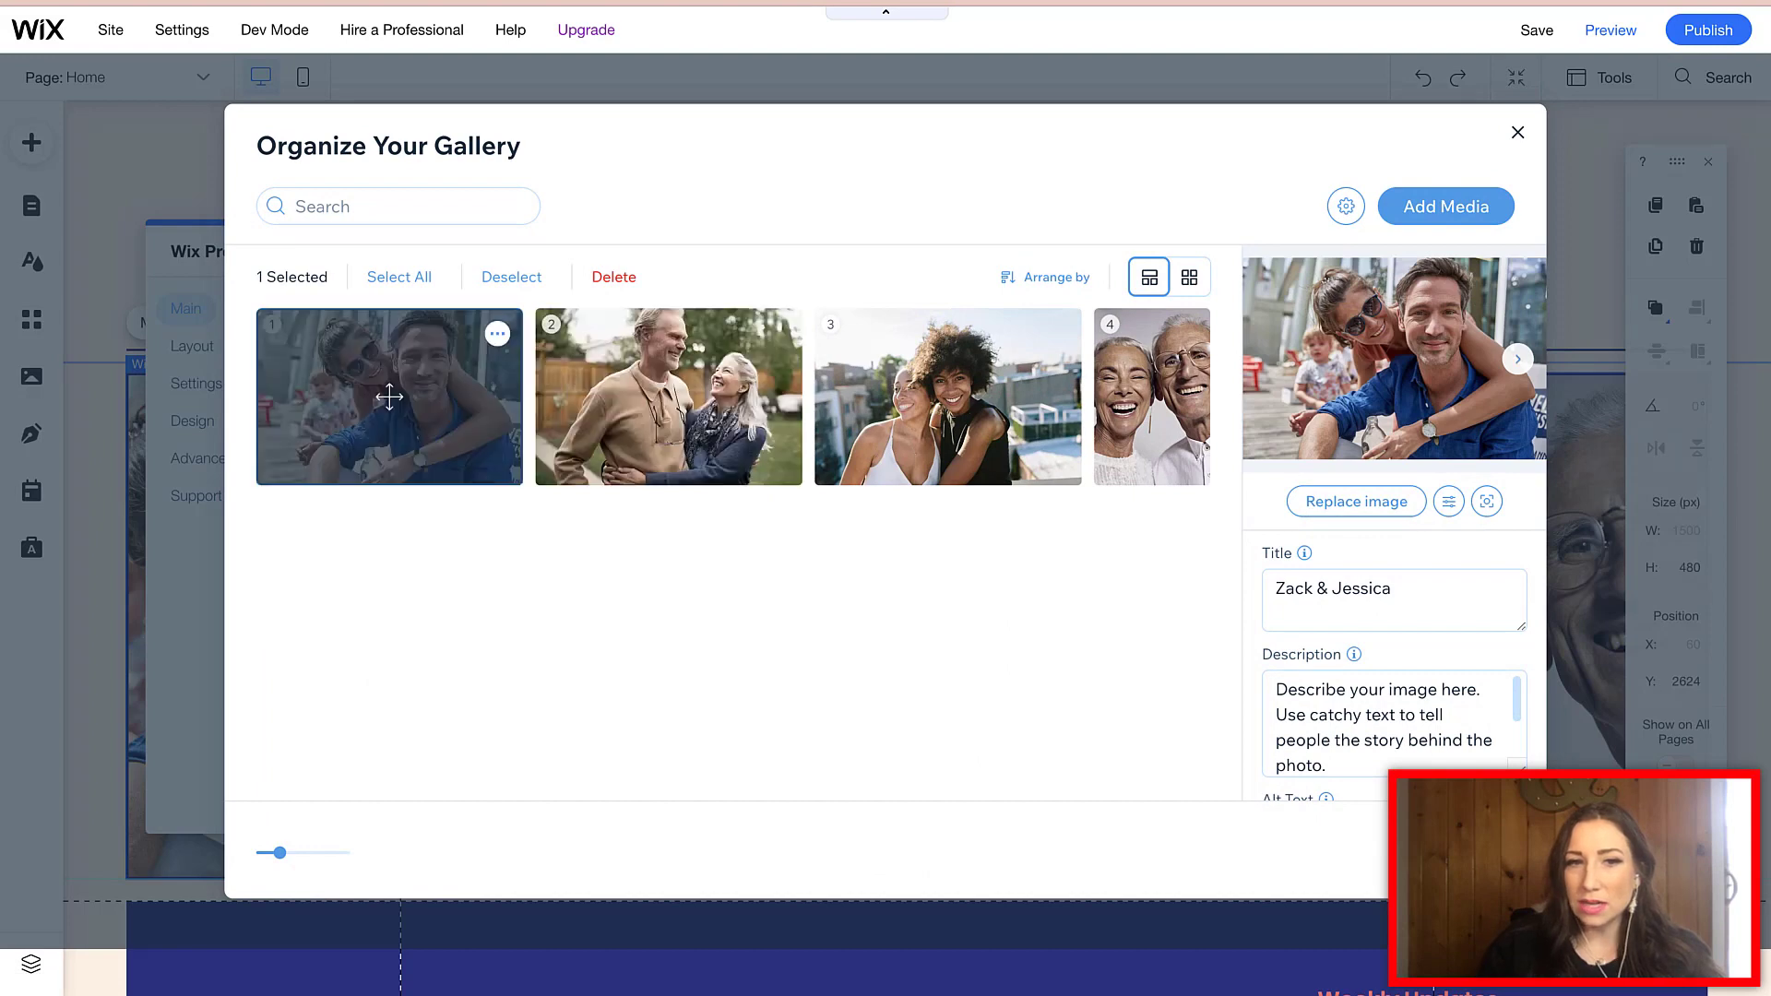
# - Scroll the first image's details down to the Alt Text box and focus it
pyautogui.moveTo(1304, 553)
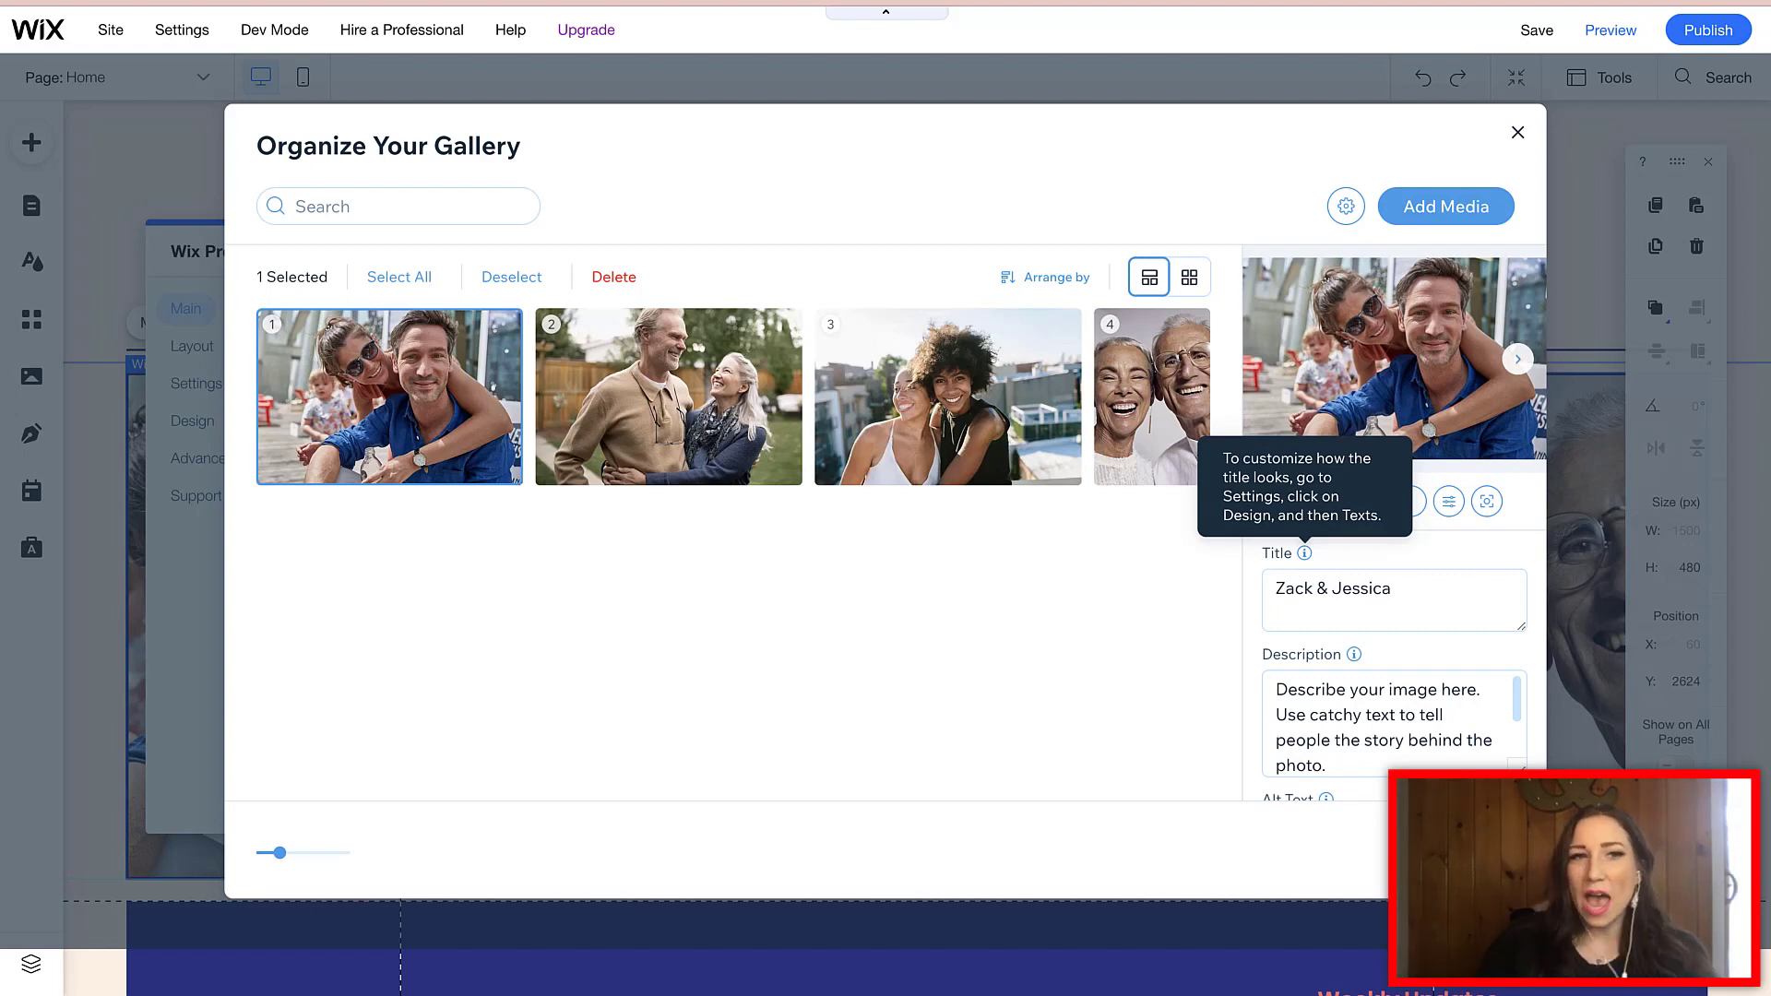
pyautogui.scroll(-3, 1393, 724)
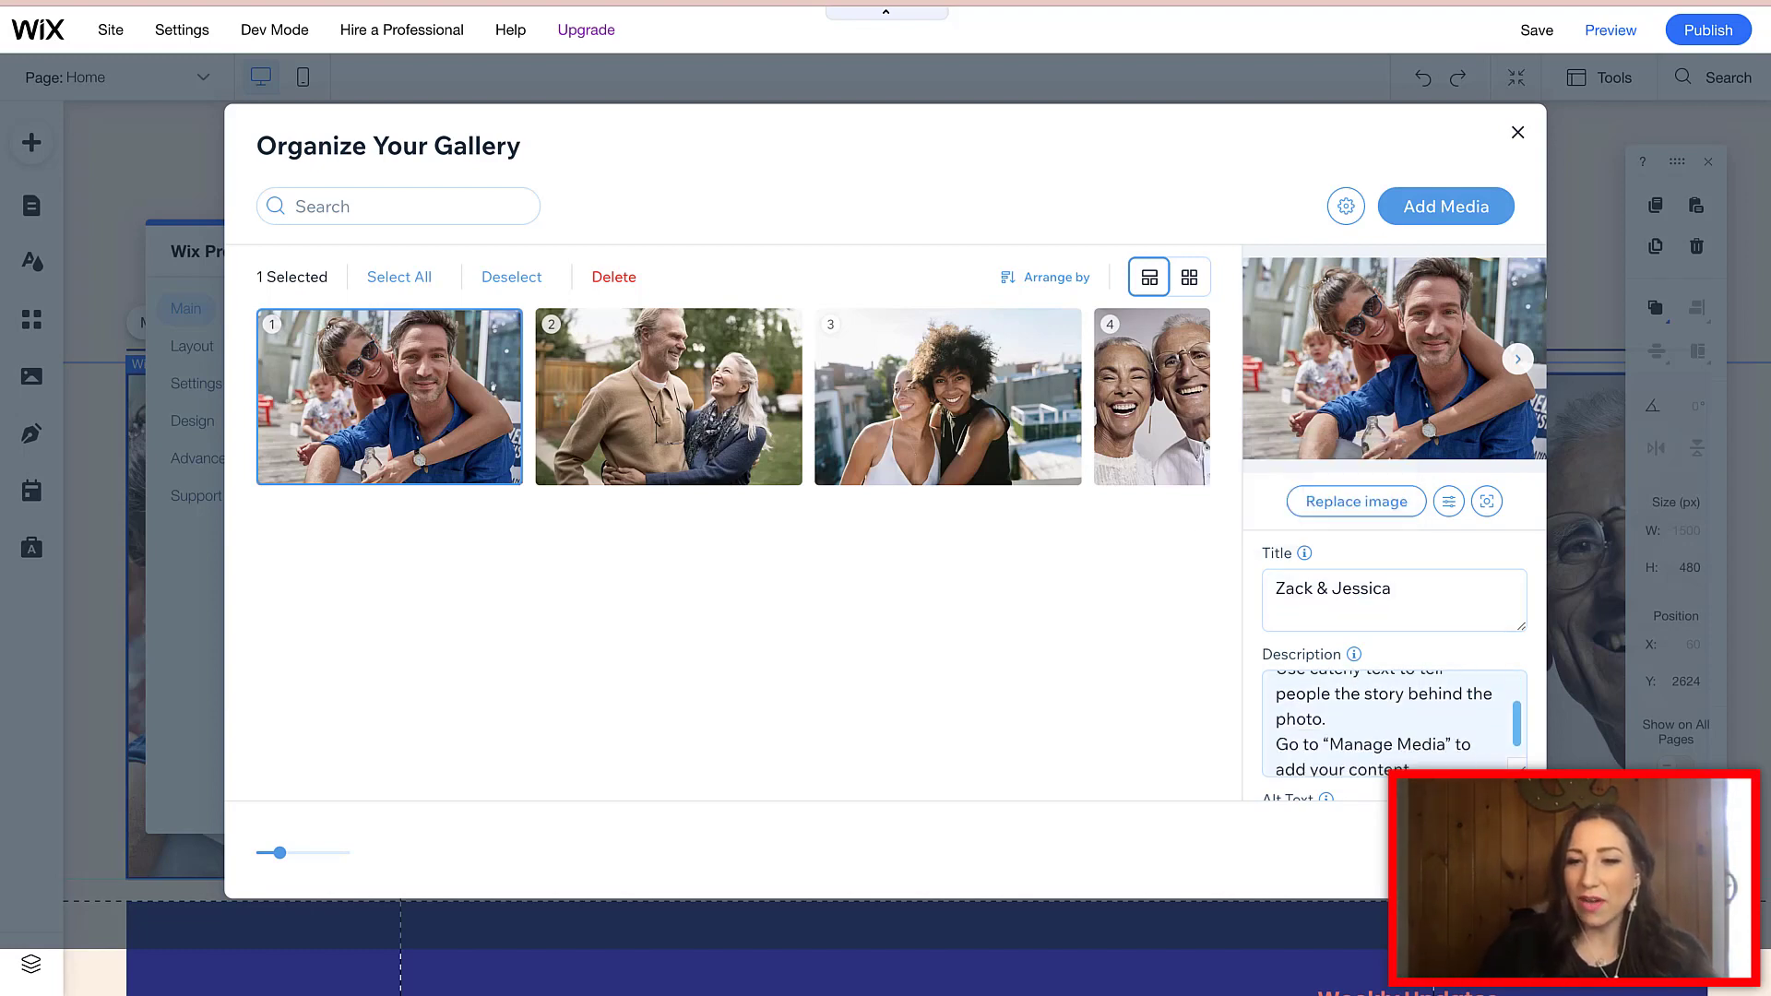
pyautogui.scroll(-2, 1393, 692)
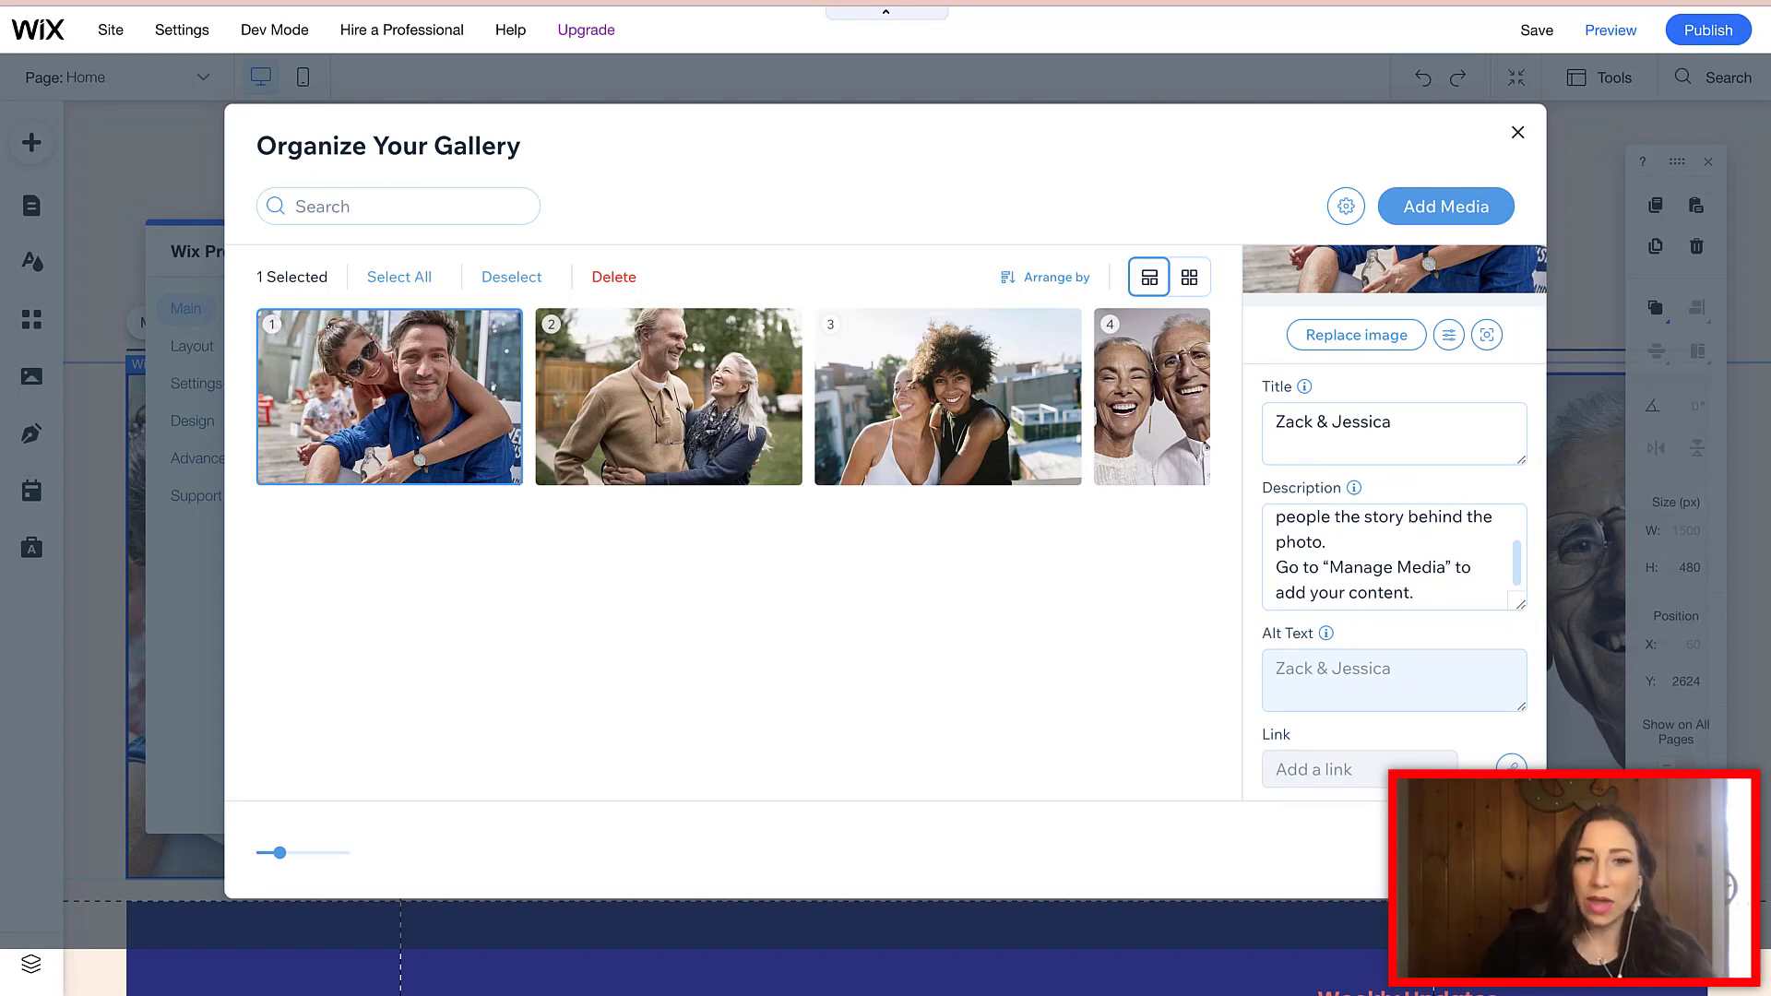
pyautogui.click(1276, 668)
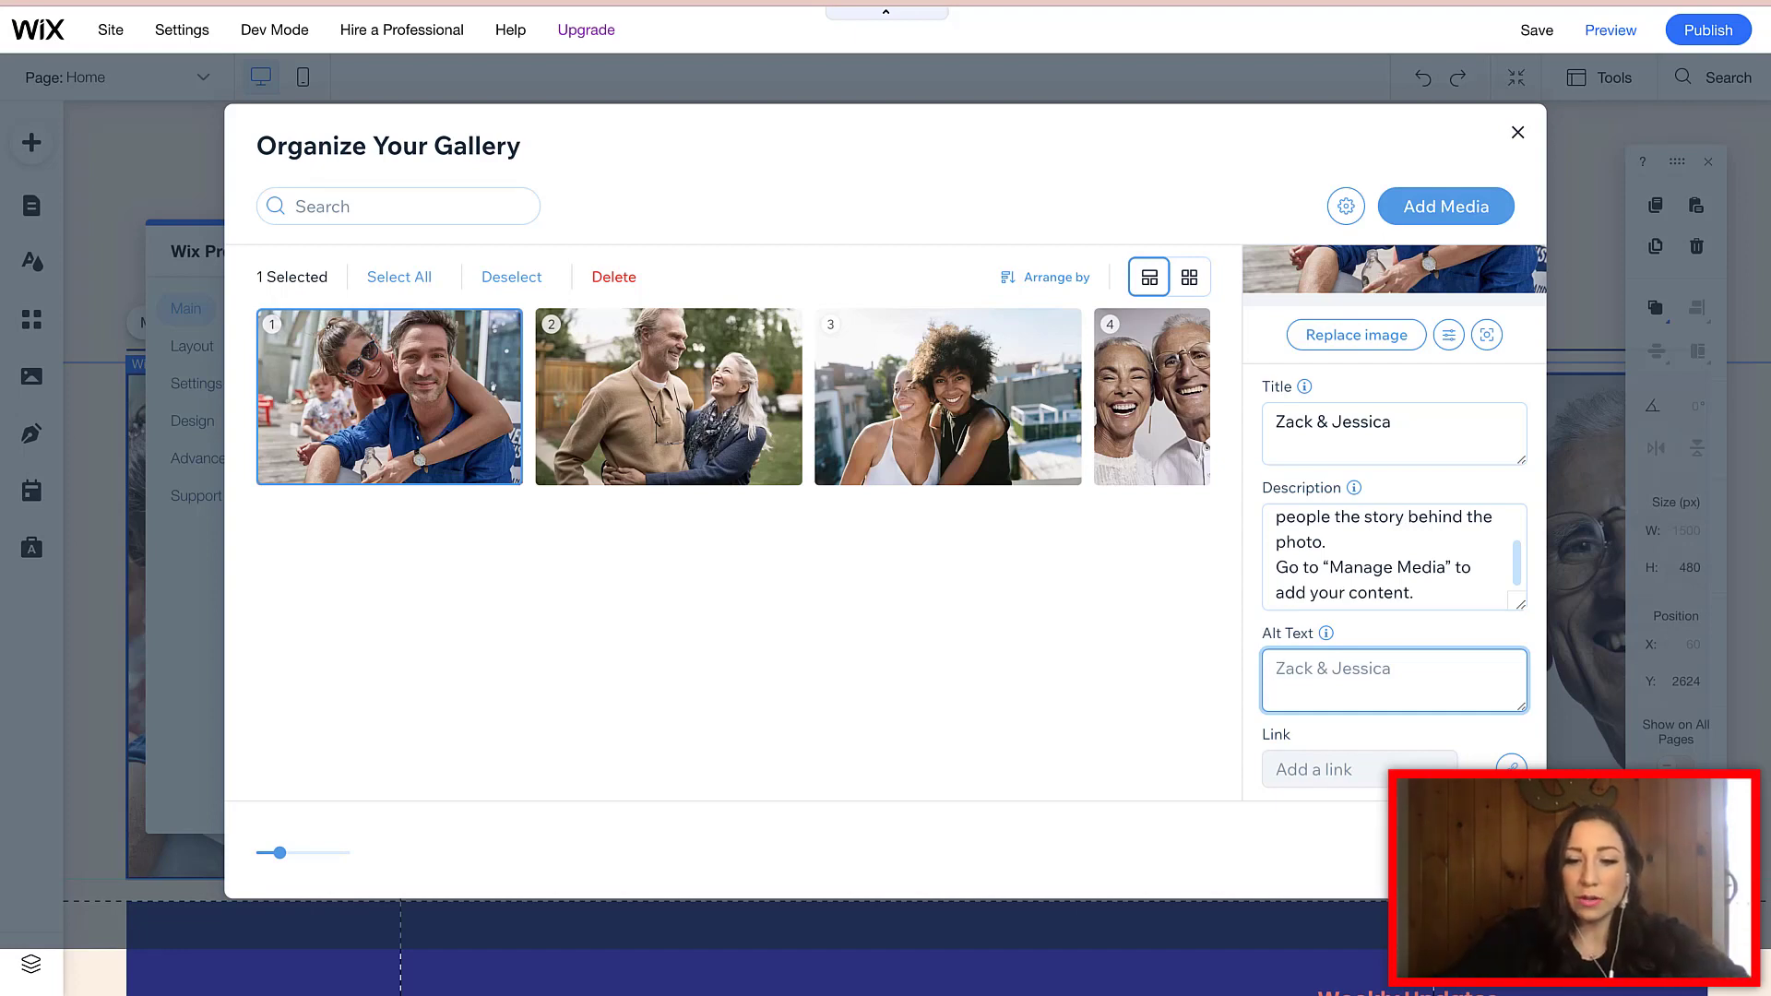
# - Enter alt text 'Relationship Coaching Podcast | Best marriage Podcast', plus the coach's name, website and #relationship
pyautogui.write('Ma')
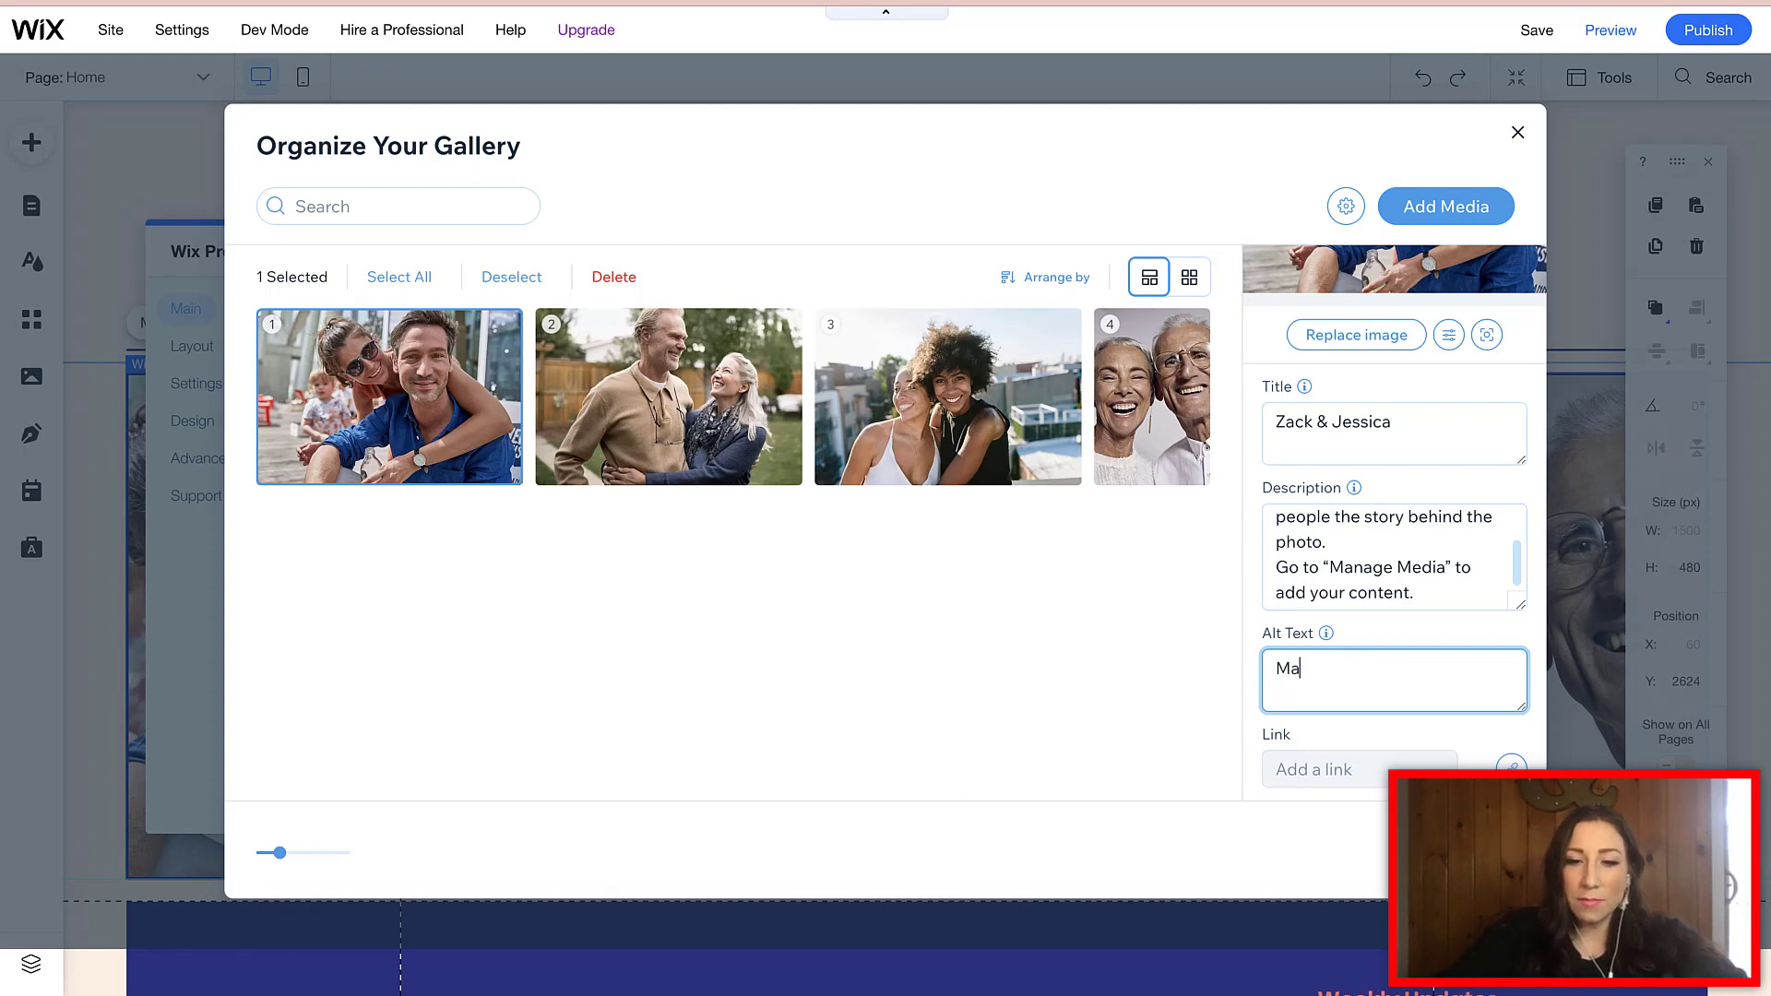
pyautogui.write('rriage Counselor')
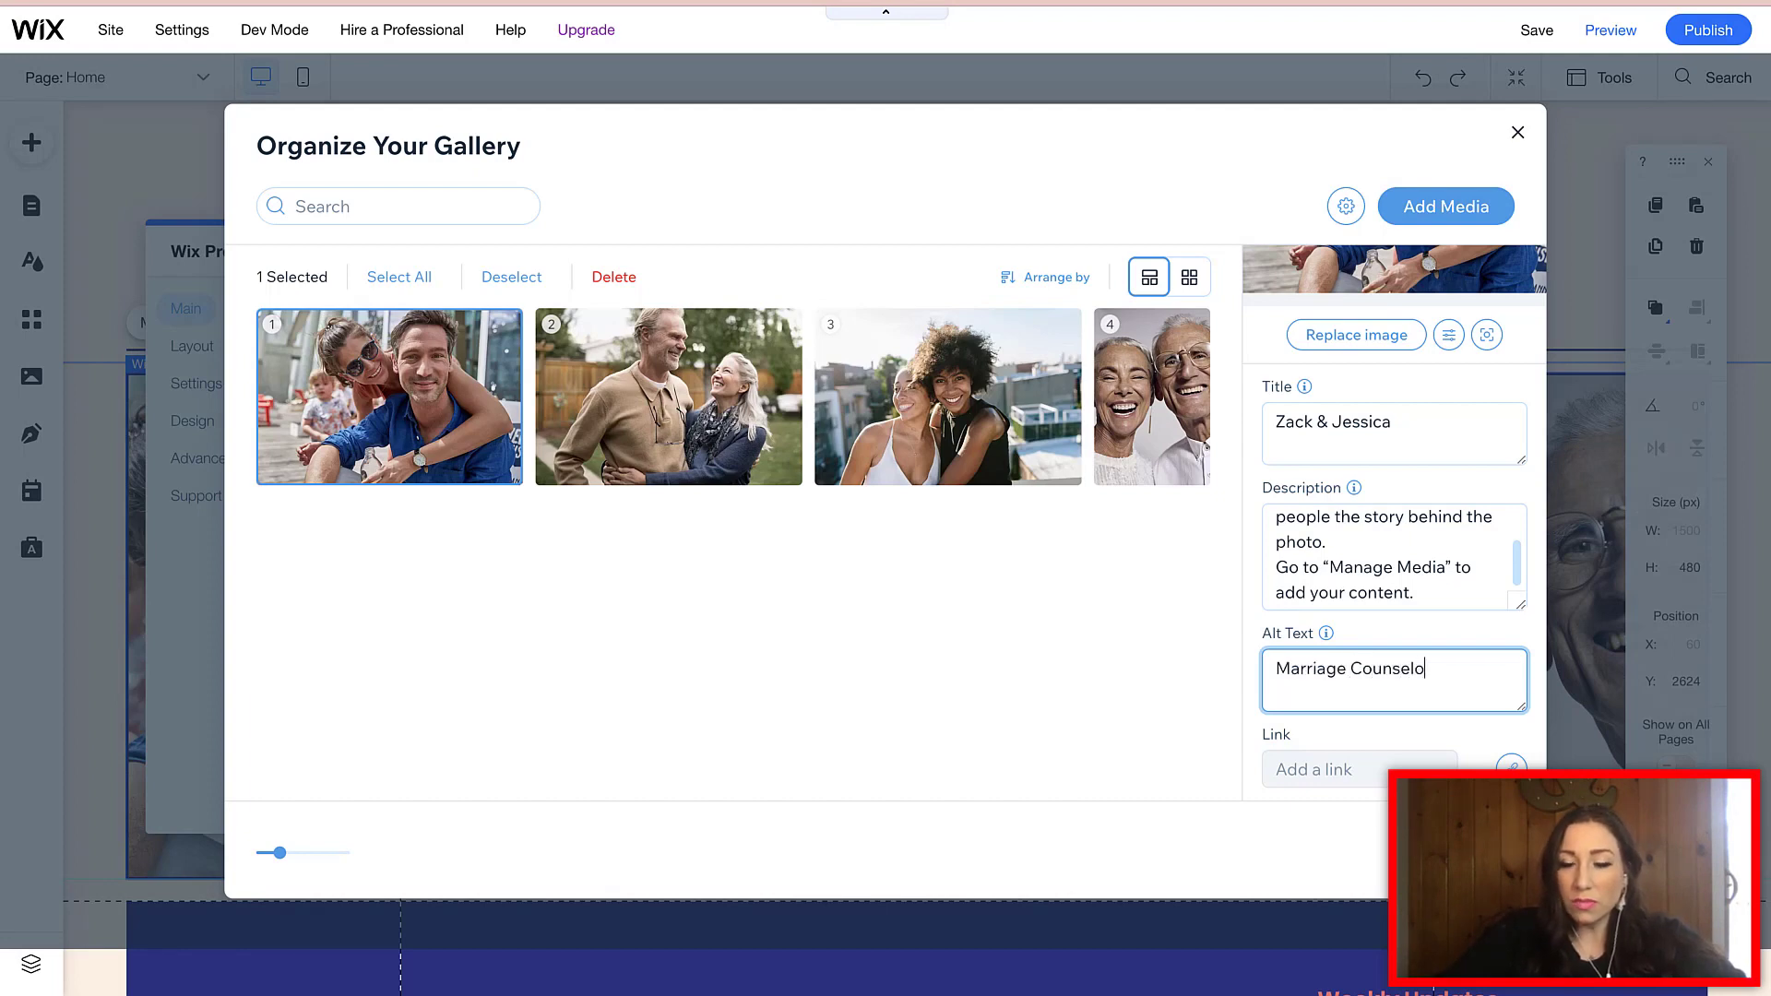
pyautogui.press('BackSpace')
pyautogui.press('BackSpace')
pyautogui.press('BackSpace')
pyautogui.press('BackSpace')
pyautogui.press('BackSpace')
pyautogui.press('BackSpace')
pyautogui.press('BackSpace')
pyautogui.press('BackSpace')
pyautogui.press('BackSpace')
pyautogui.press('BackSpace')
pyautogui.press('BackSpace')
pyautogui.press('BackSpace')
pyautogui.press('BackSpace')
pyautogui.press('BackSpace')
pyautogui.press('BackSpace')
pyautogui.press('BackSpace')
pyautogui.press('BackSpace')
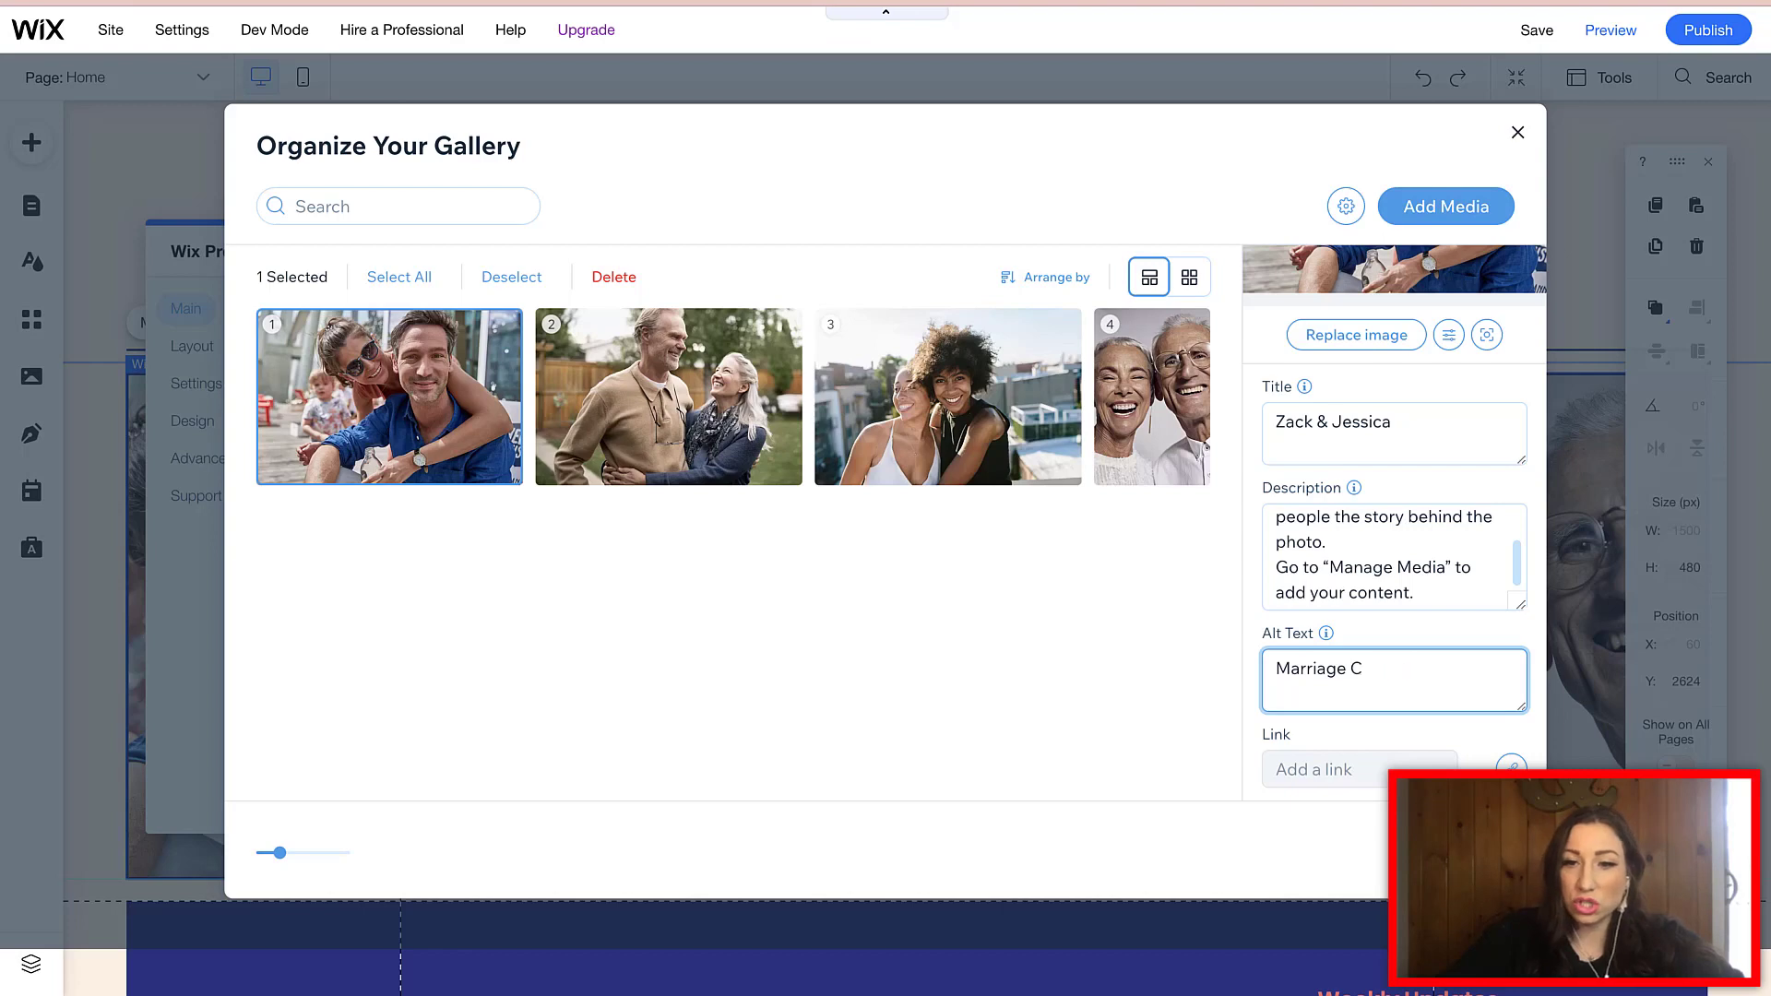
pyautogui.write('Rela')
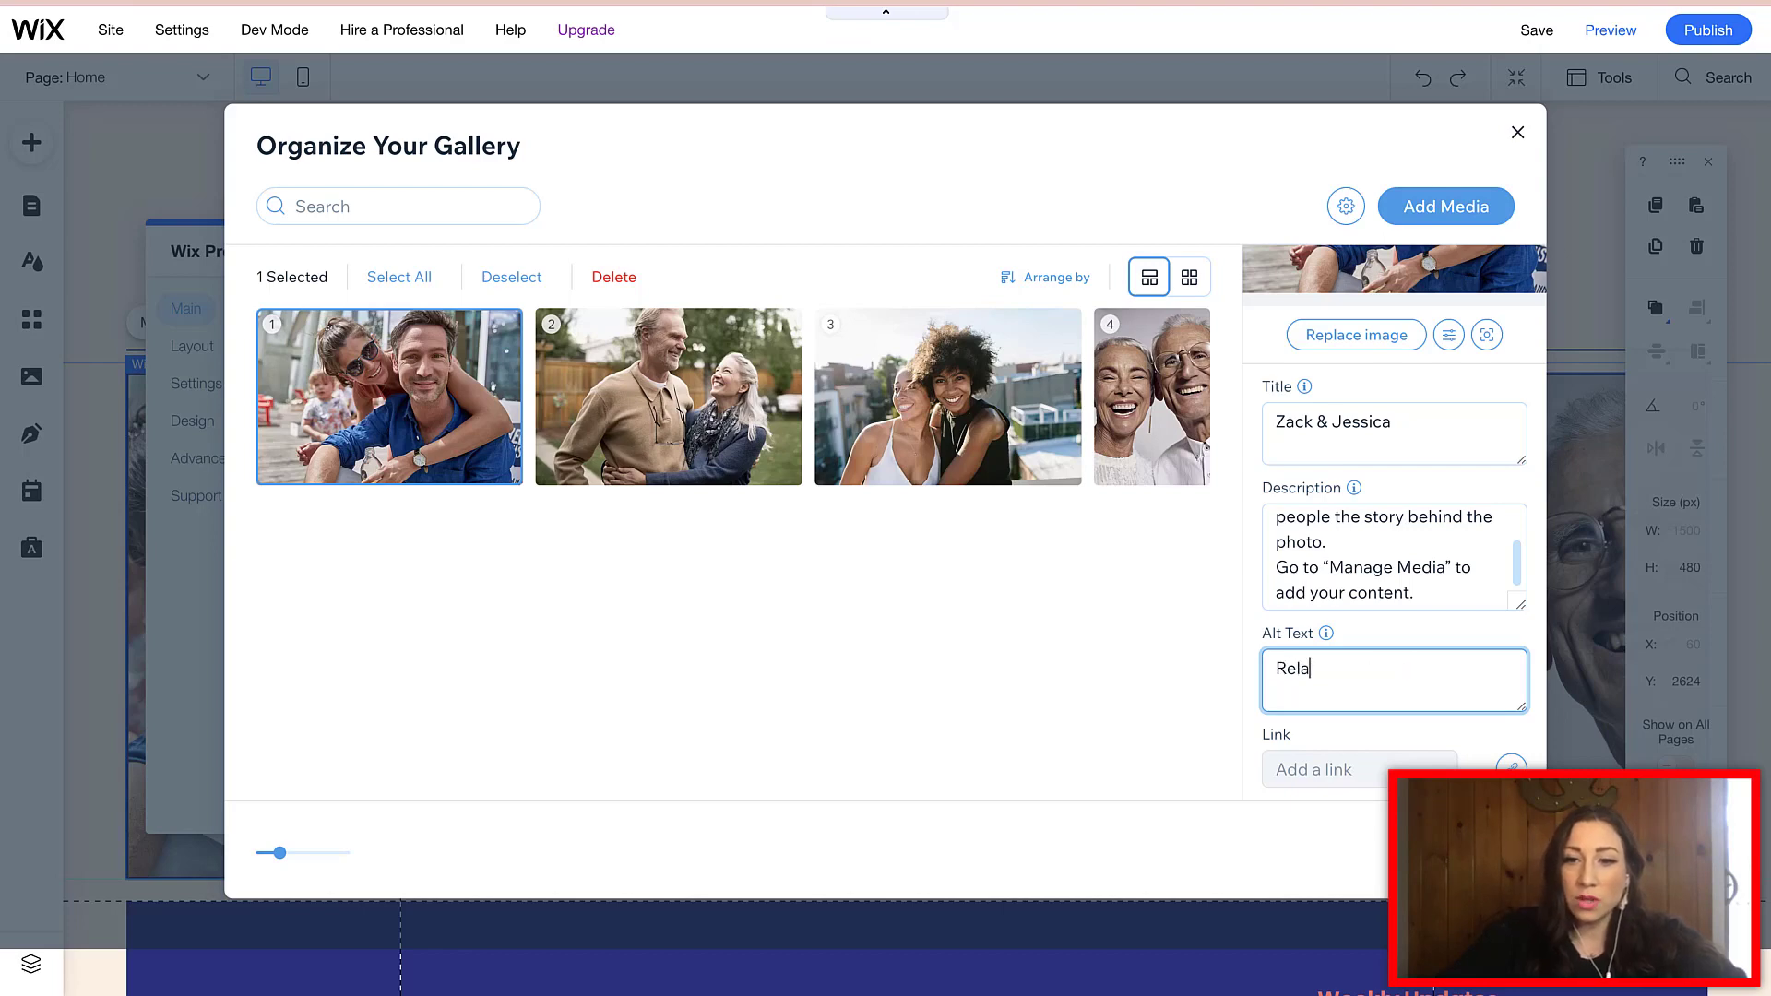
pyautogui.write('tionship Coaching Podcast')
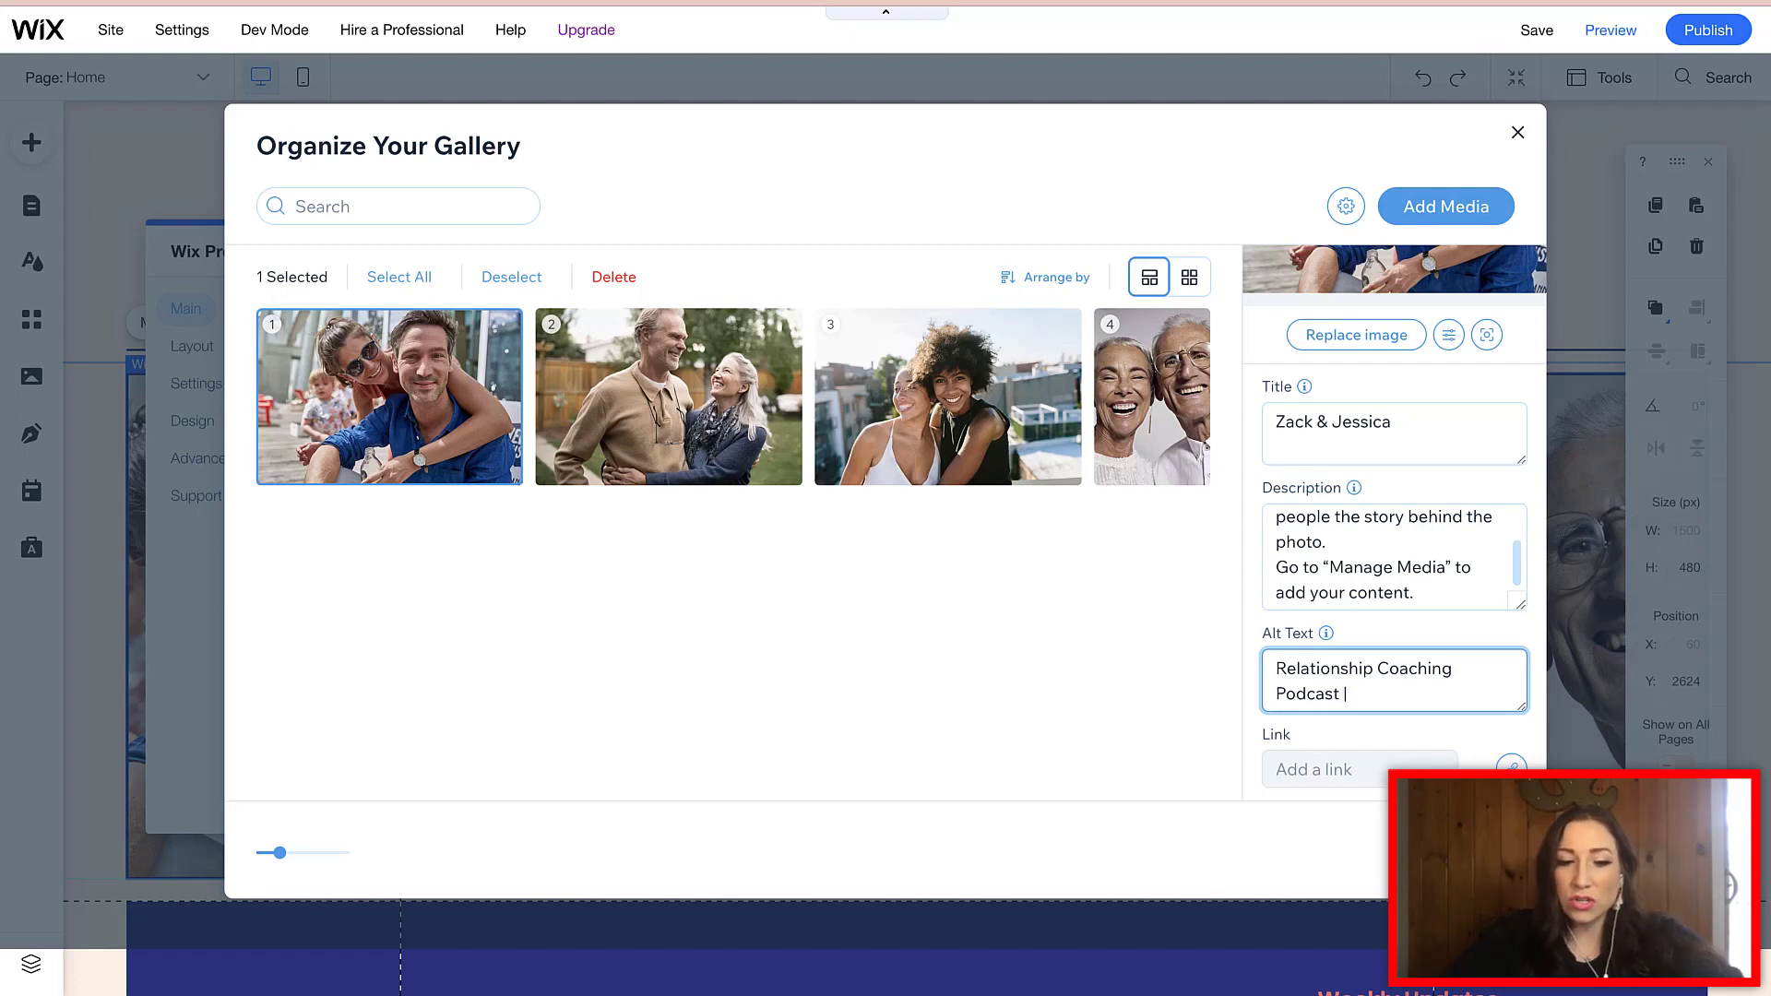
pyautogui.write(' | Best marriage ')
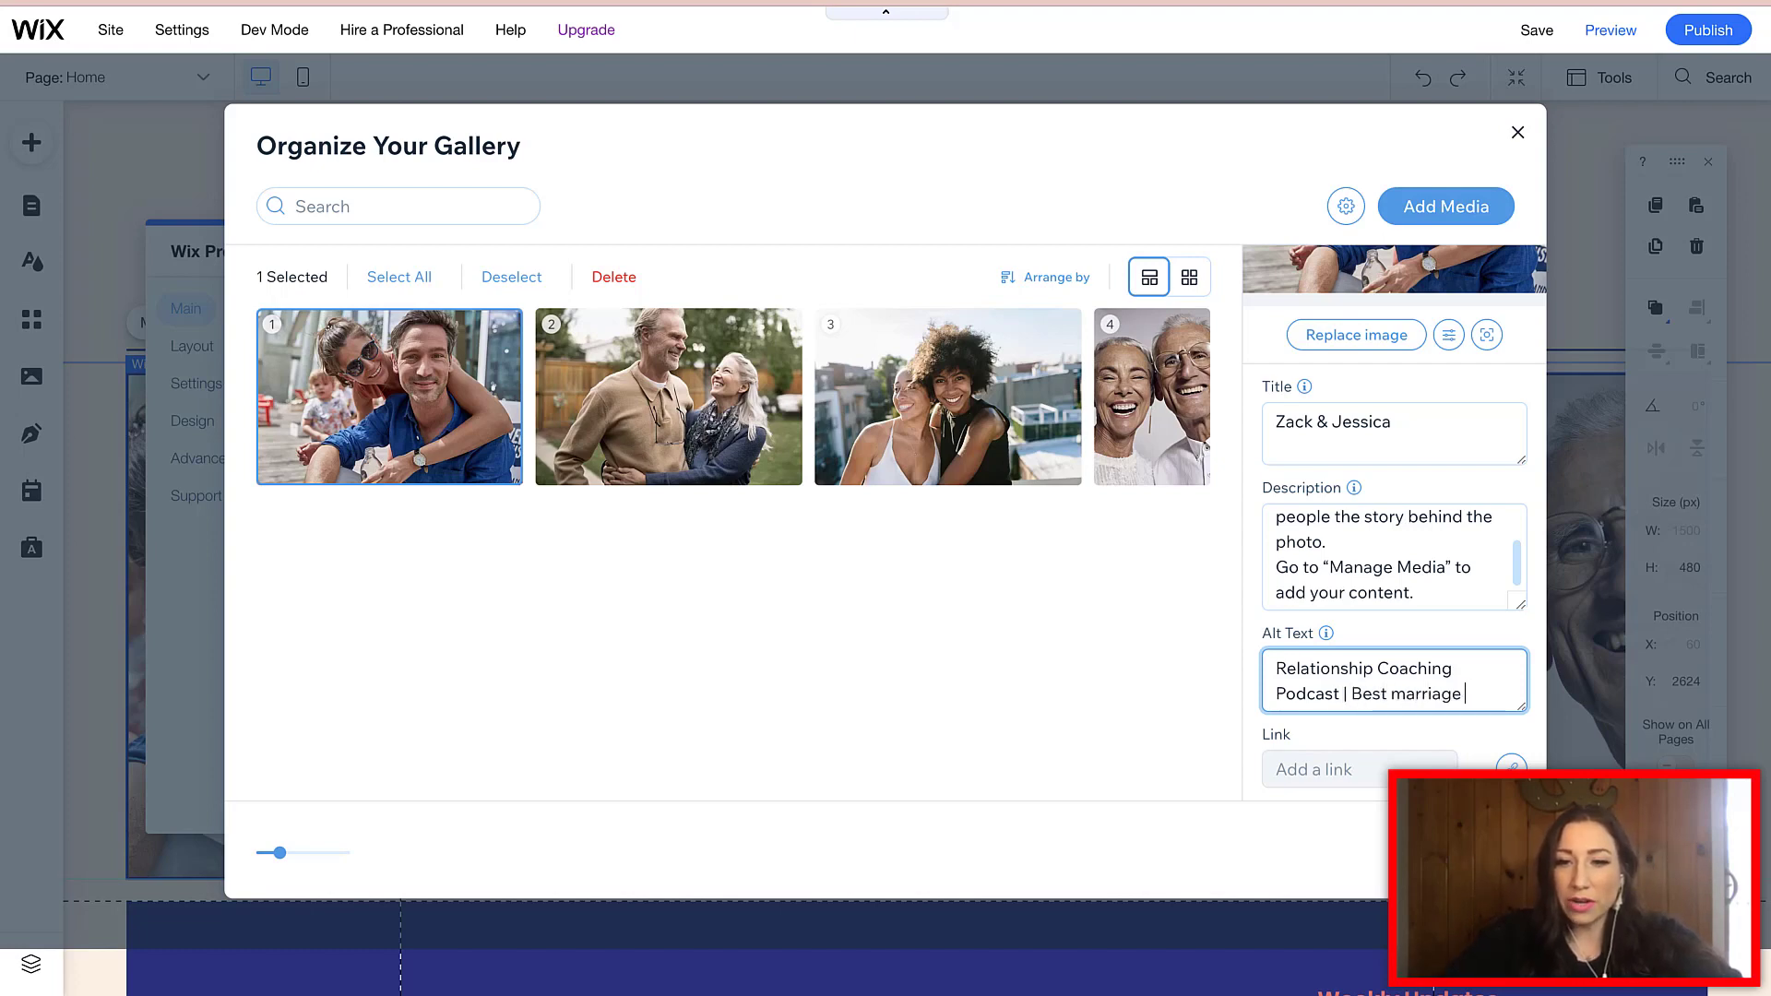
pyautogui.write('Podcast |')
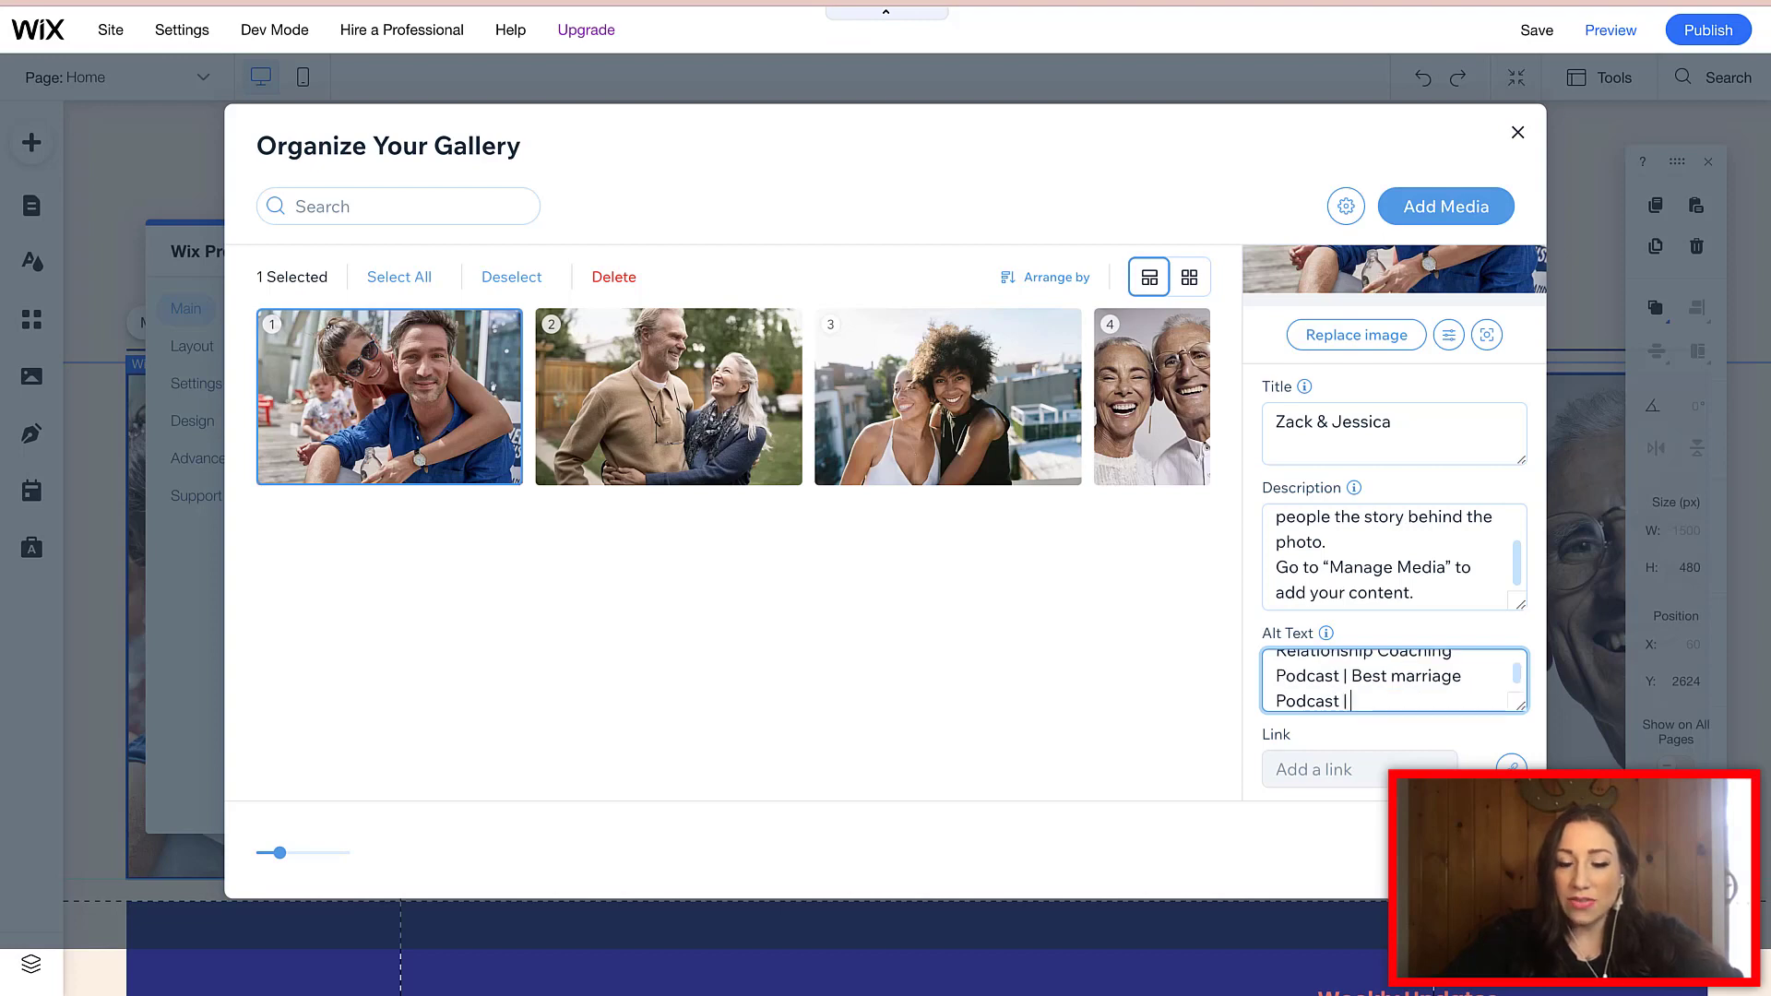
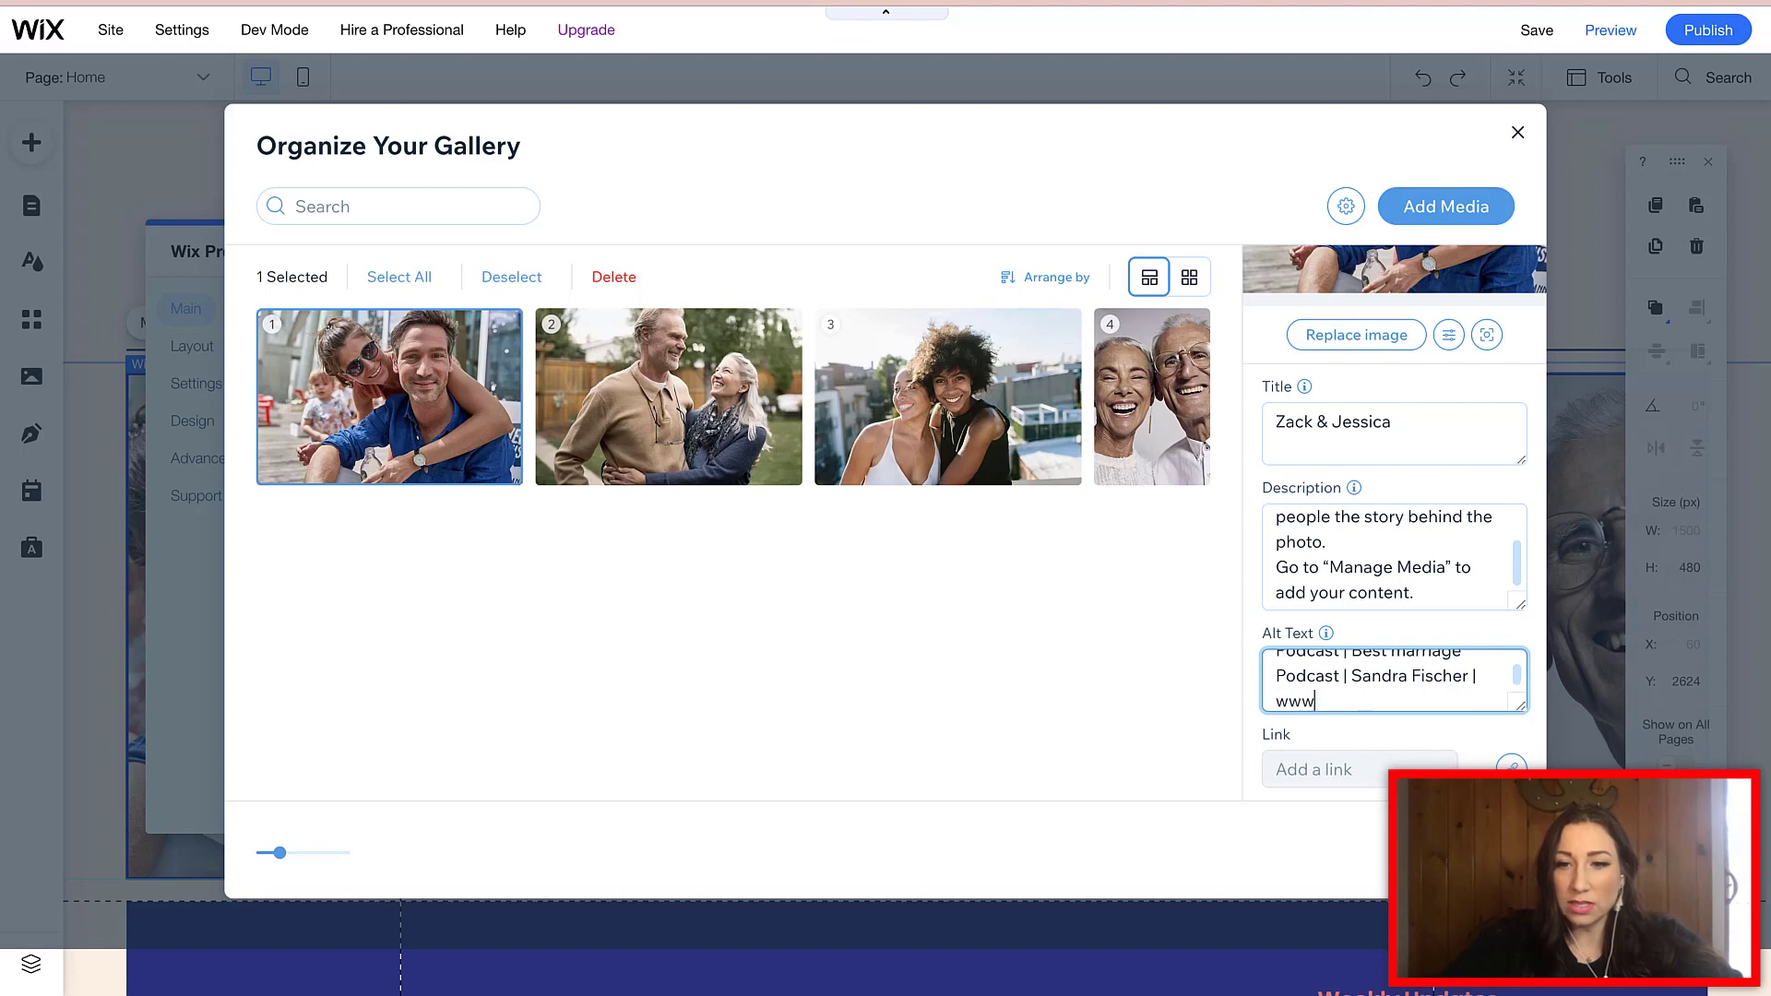
pyautogui.write('.sanda')
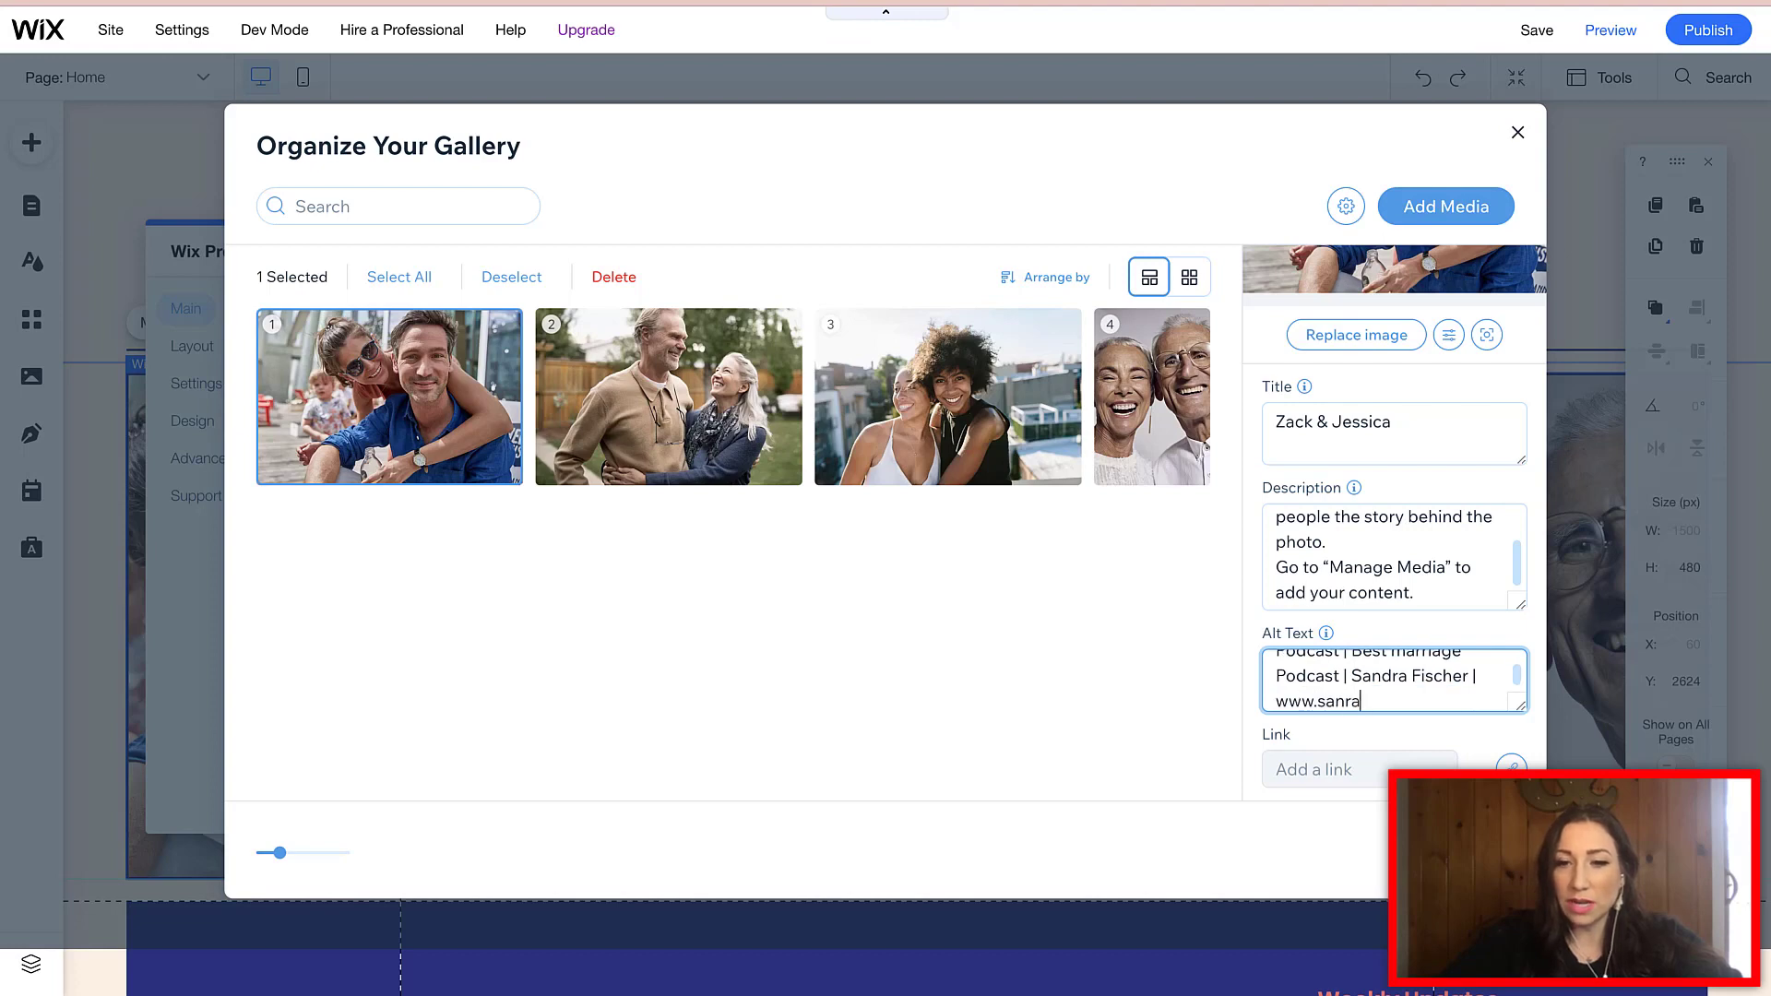
pyautogui.press('BackSpace')
pyautogui.press('BackSpace')
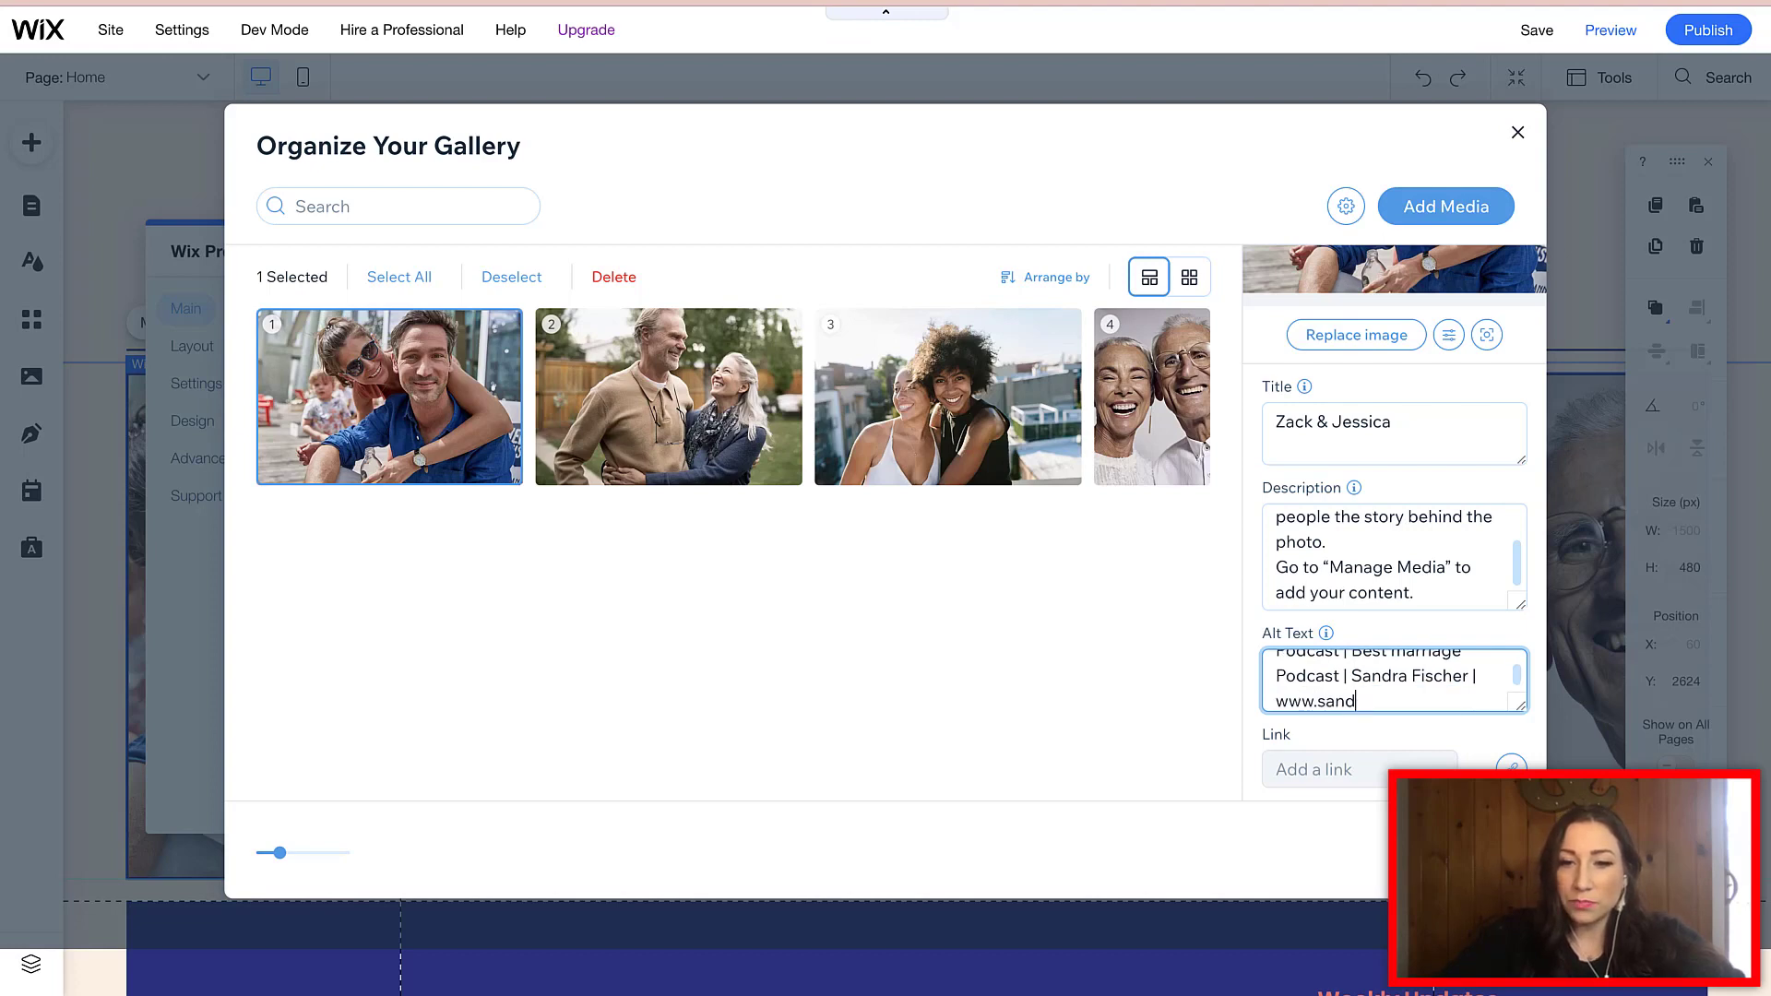
pyautogui.write('drafisher.com')
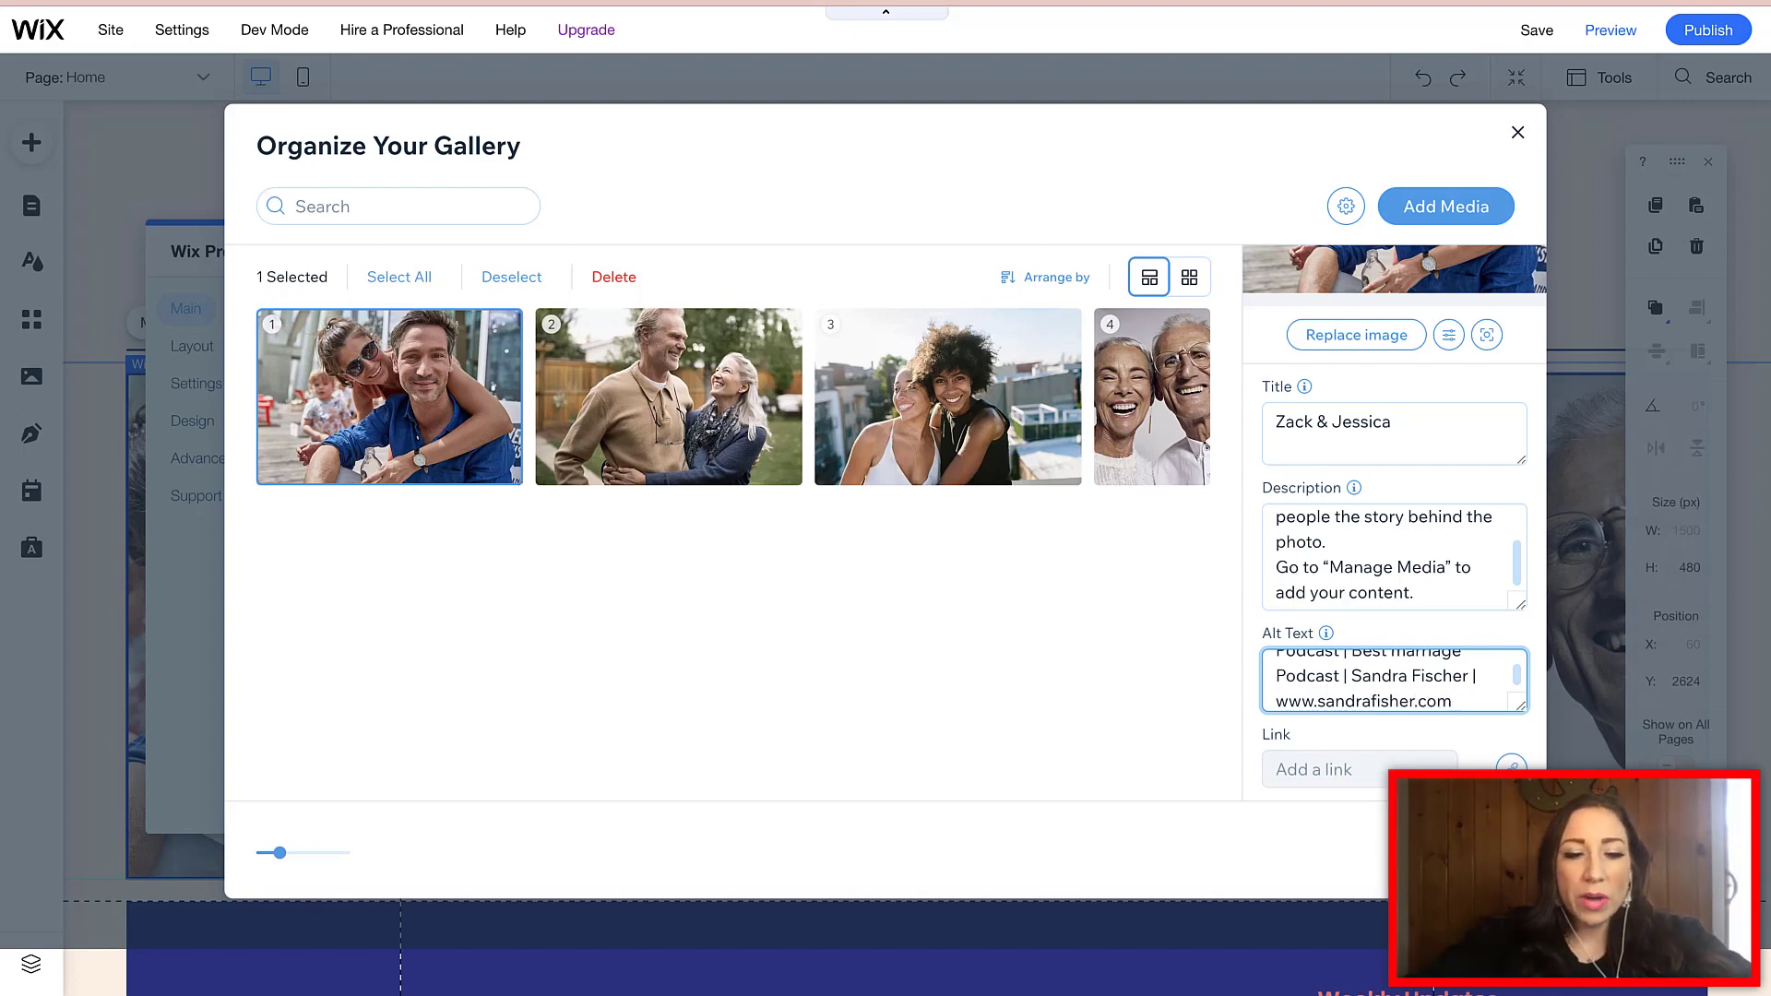
pyautogui.write('#')
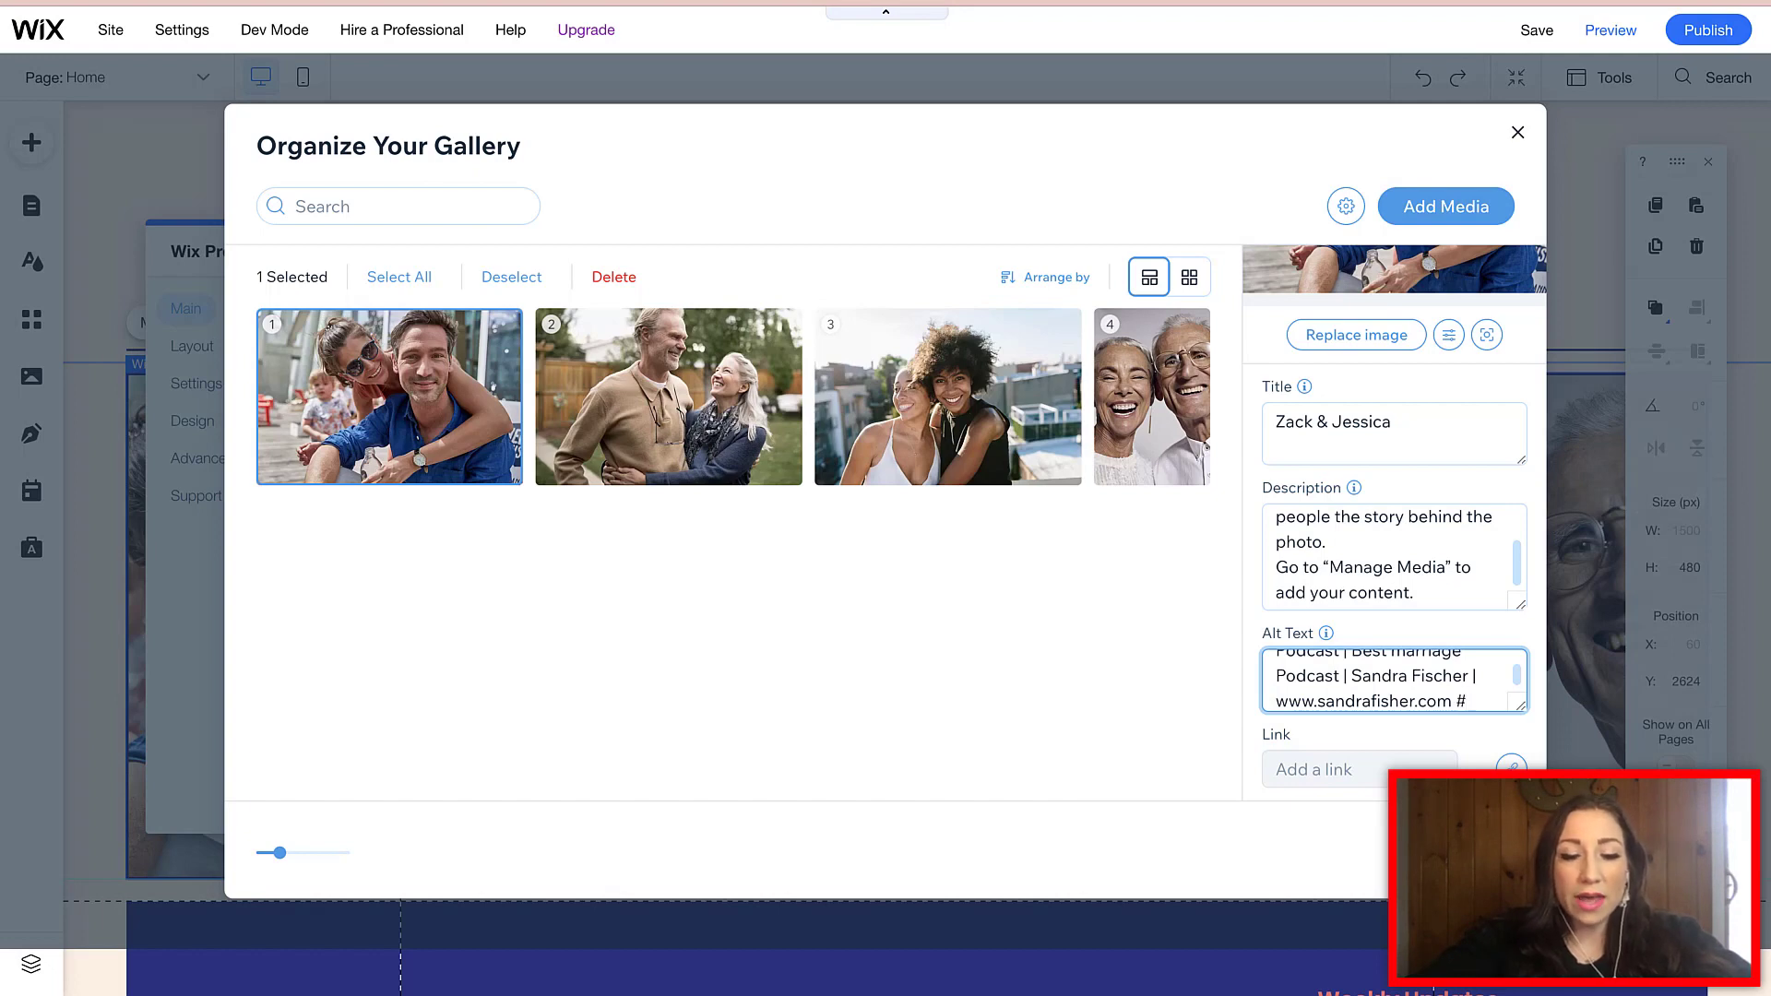
pyautogui.write('relationship')
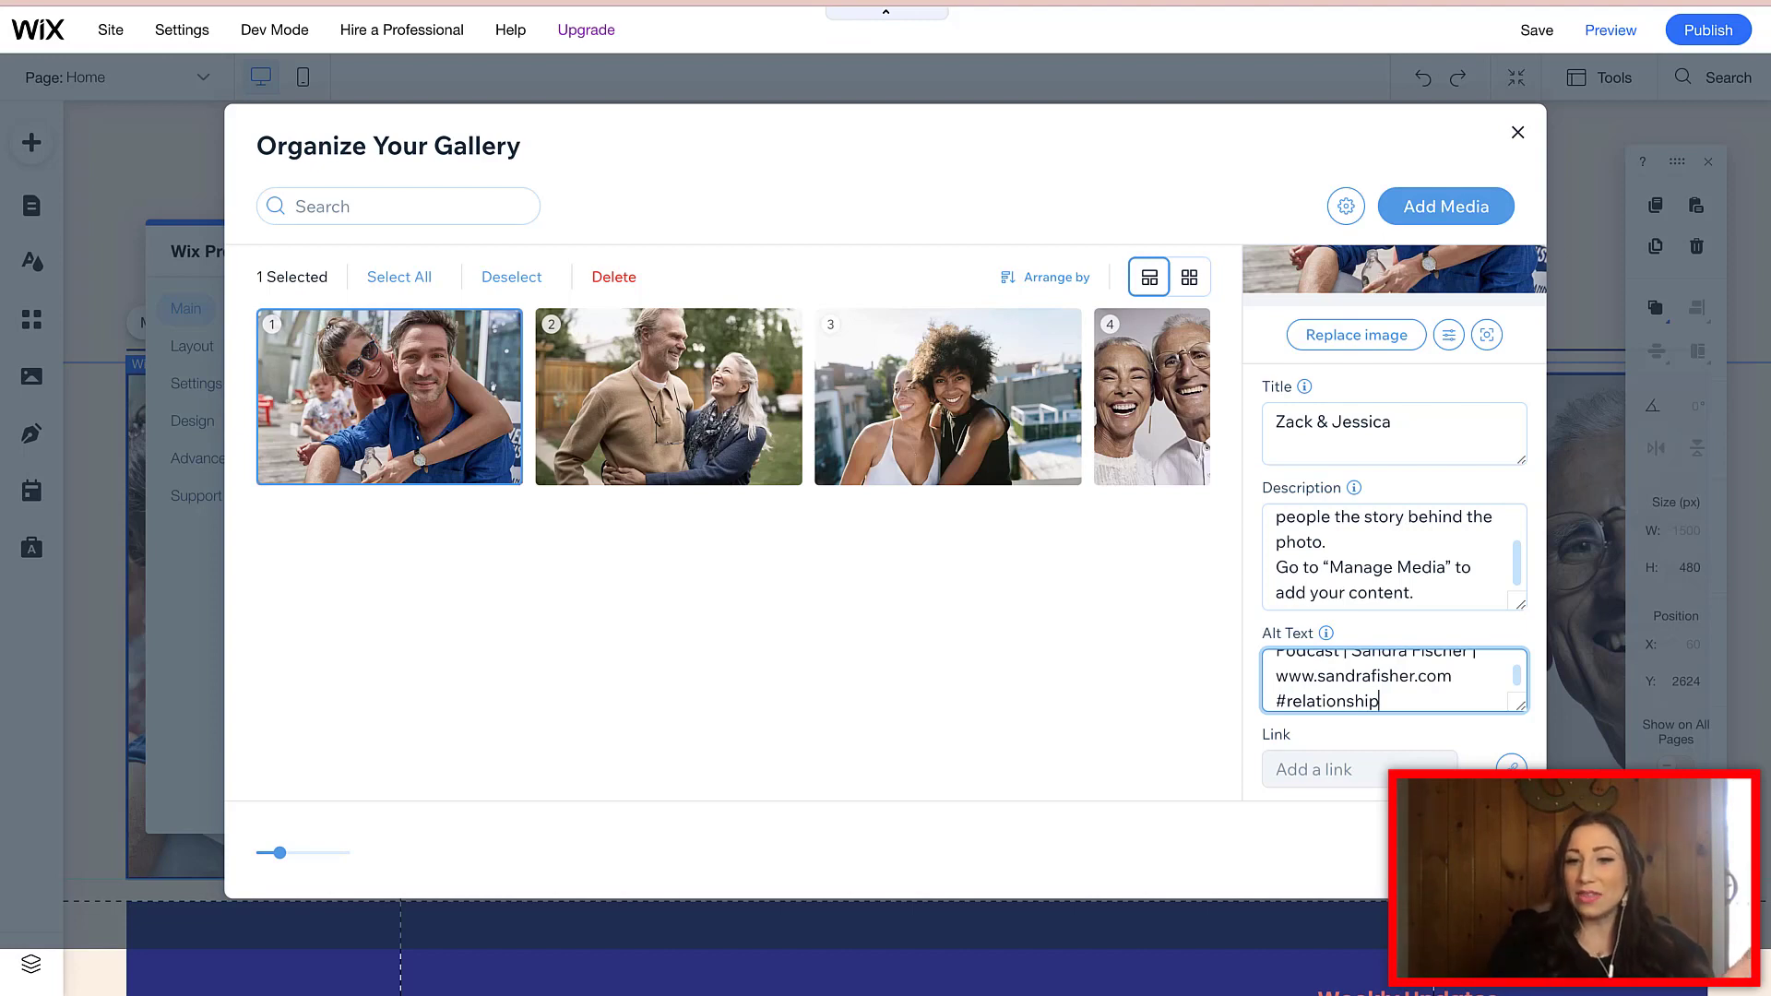
pyautogui.scroll(3, 1393, 680)
pyautogui.scroll(-3, 1394, 680)
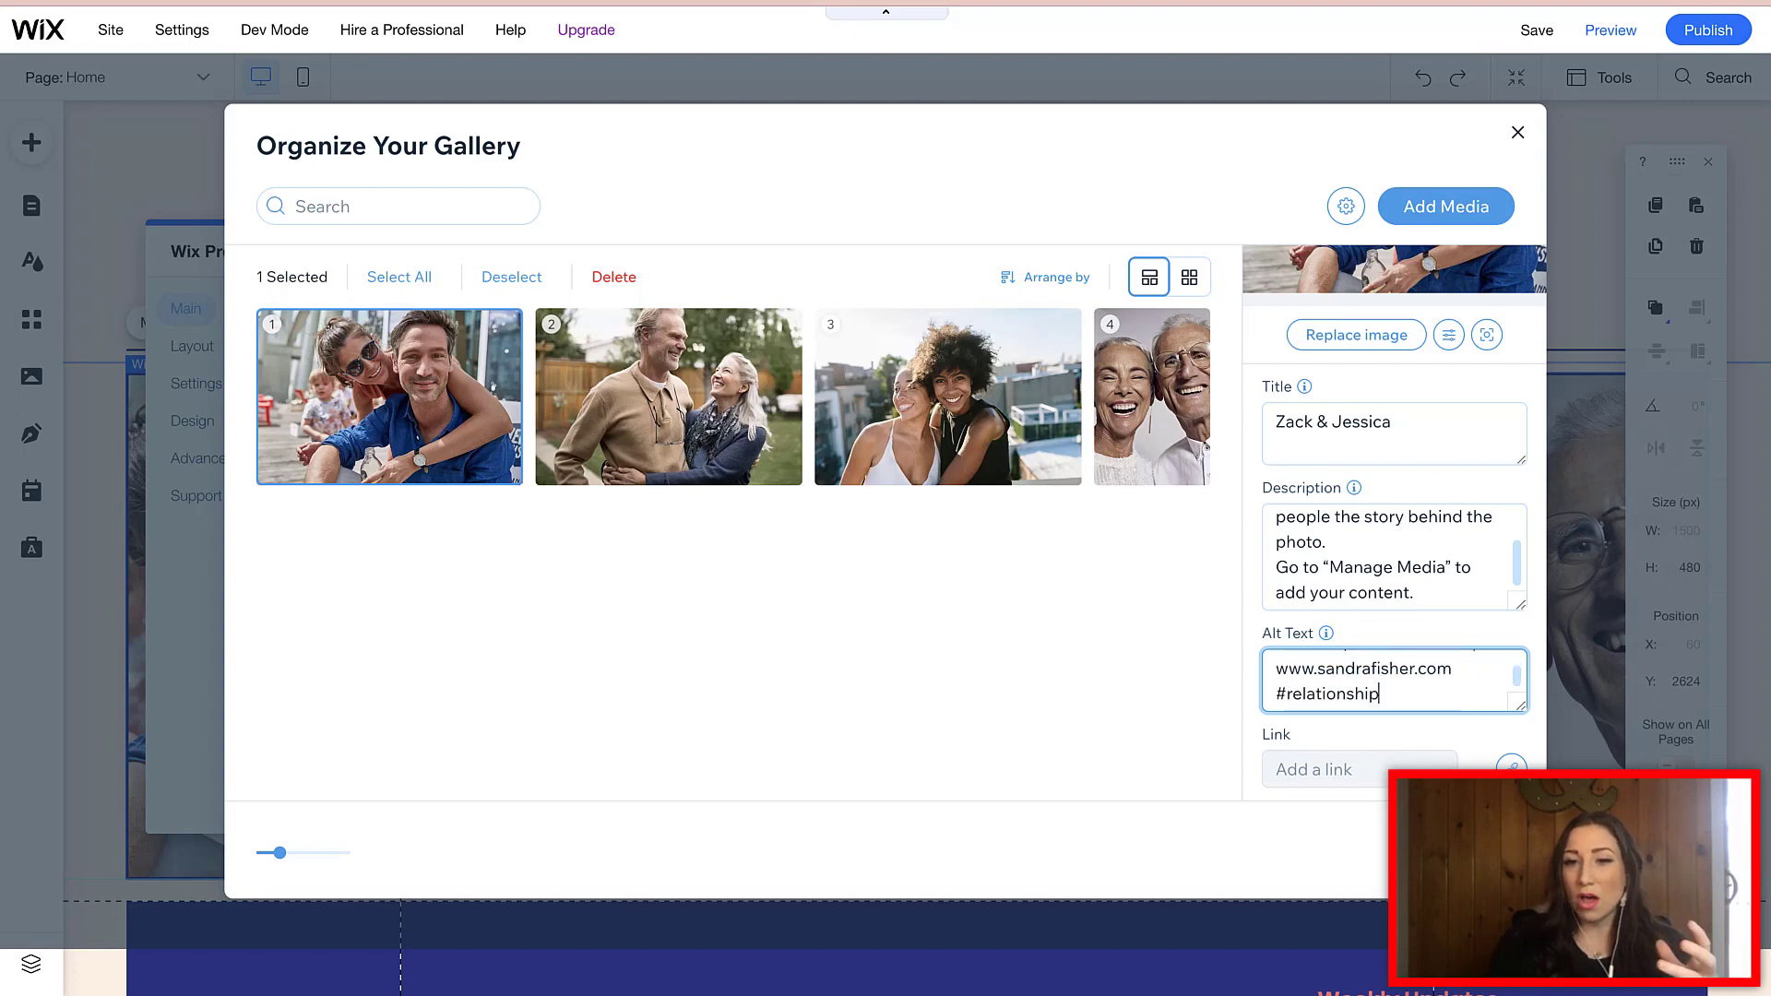
pyautogui.moveTo(1325, 633)
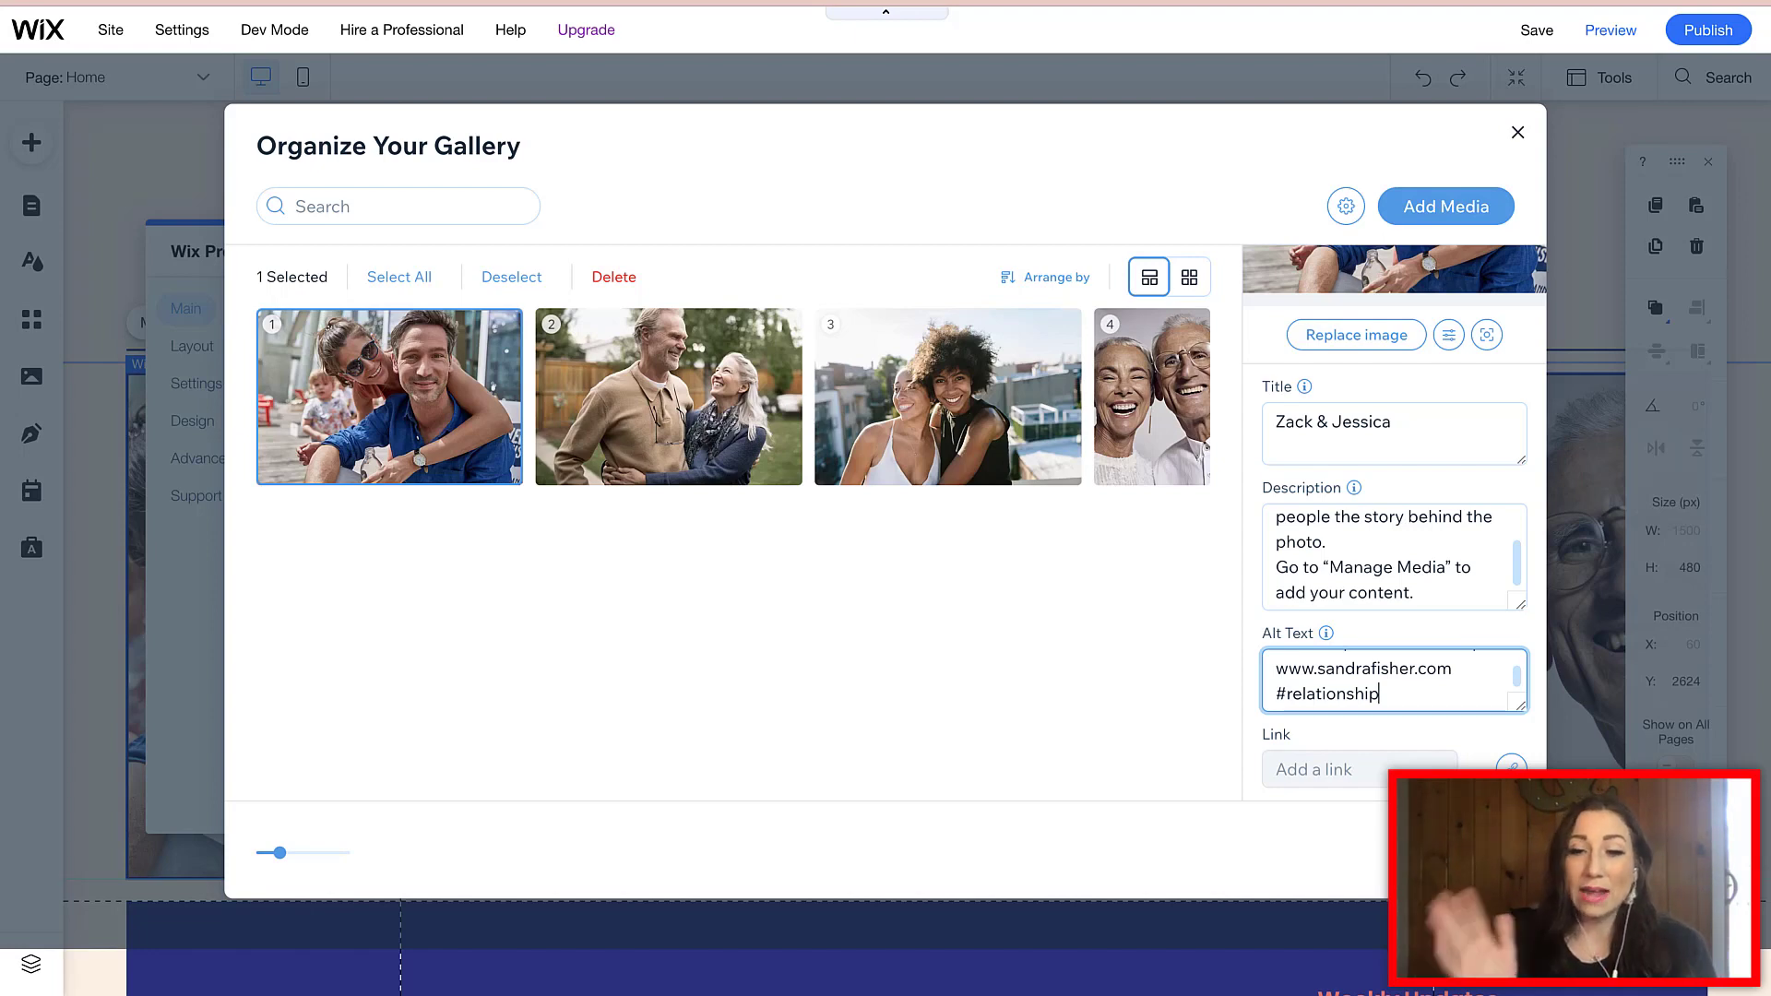
# - Link the first gallery image to the Coaching page
pyautogui.click(1313, 769)
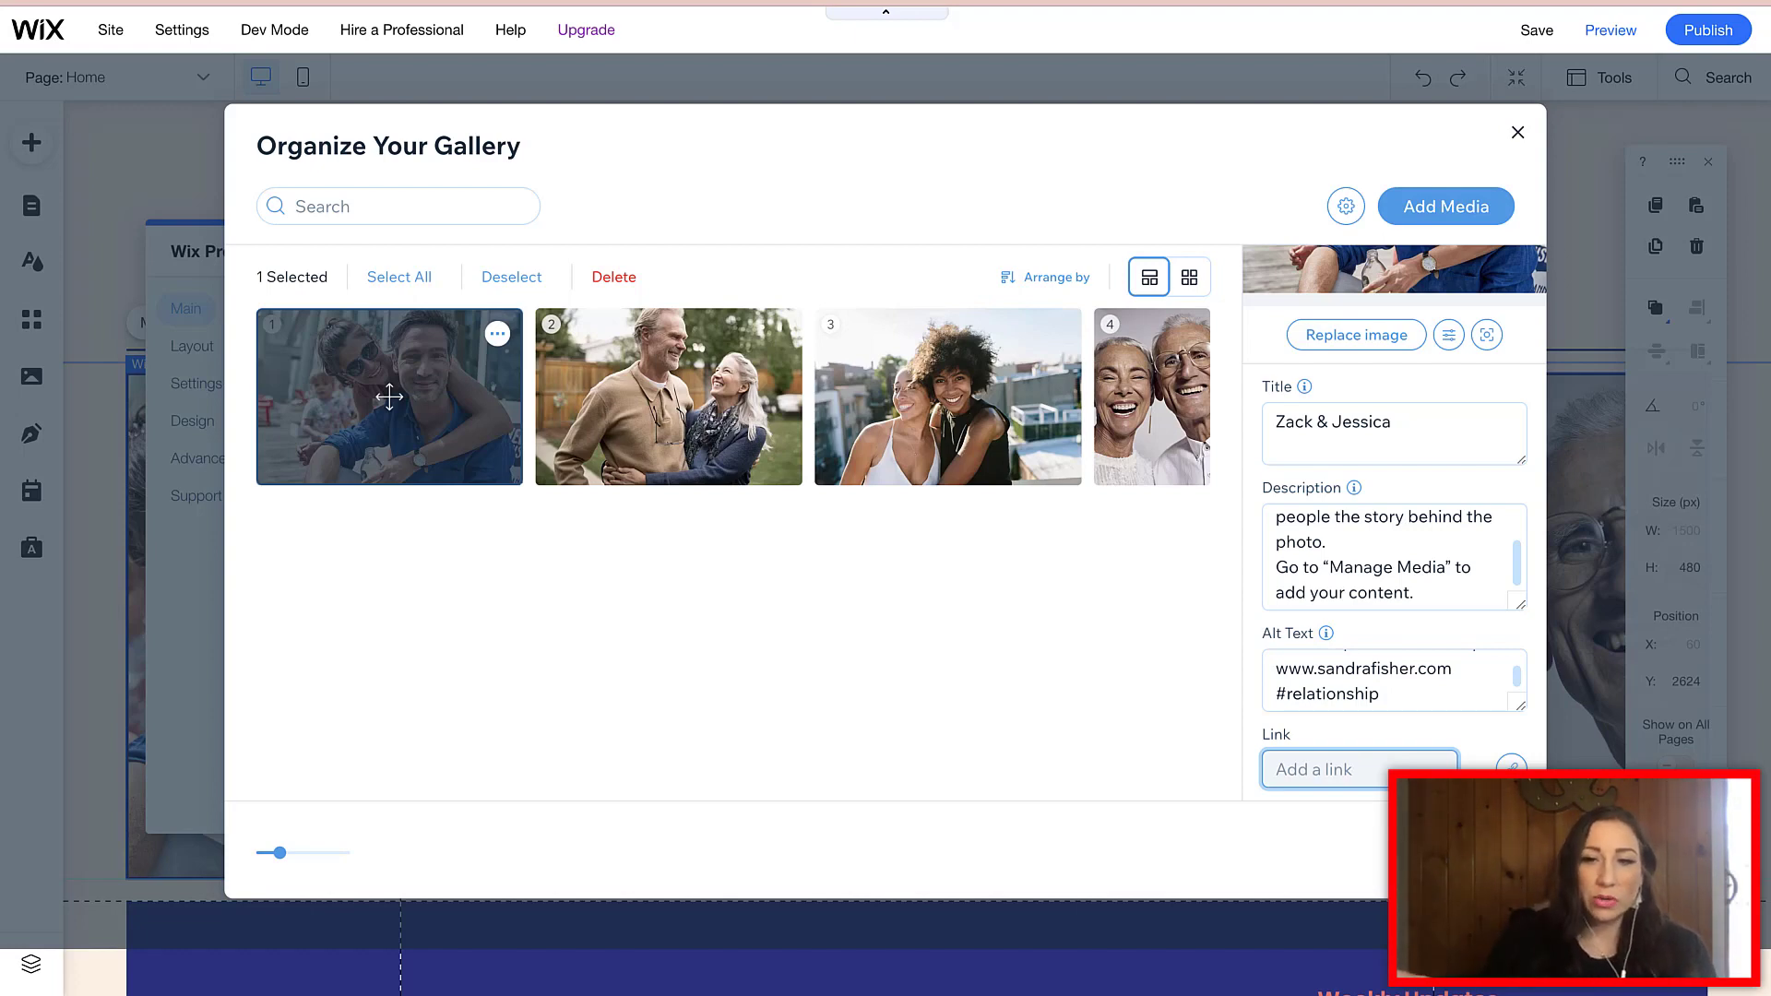
pyautogui.click(1510, 766)
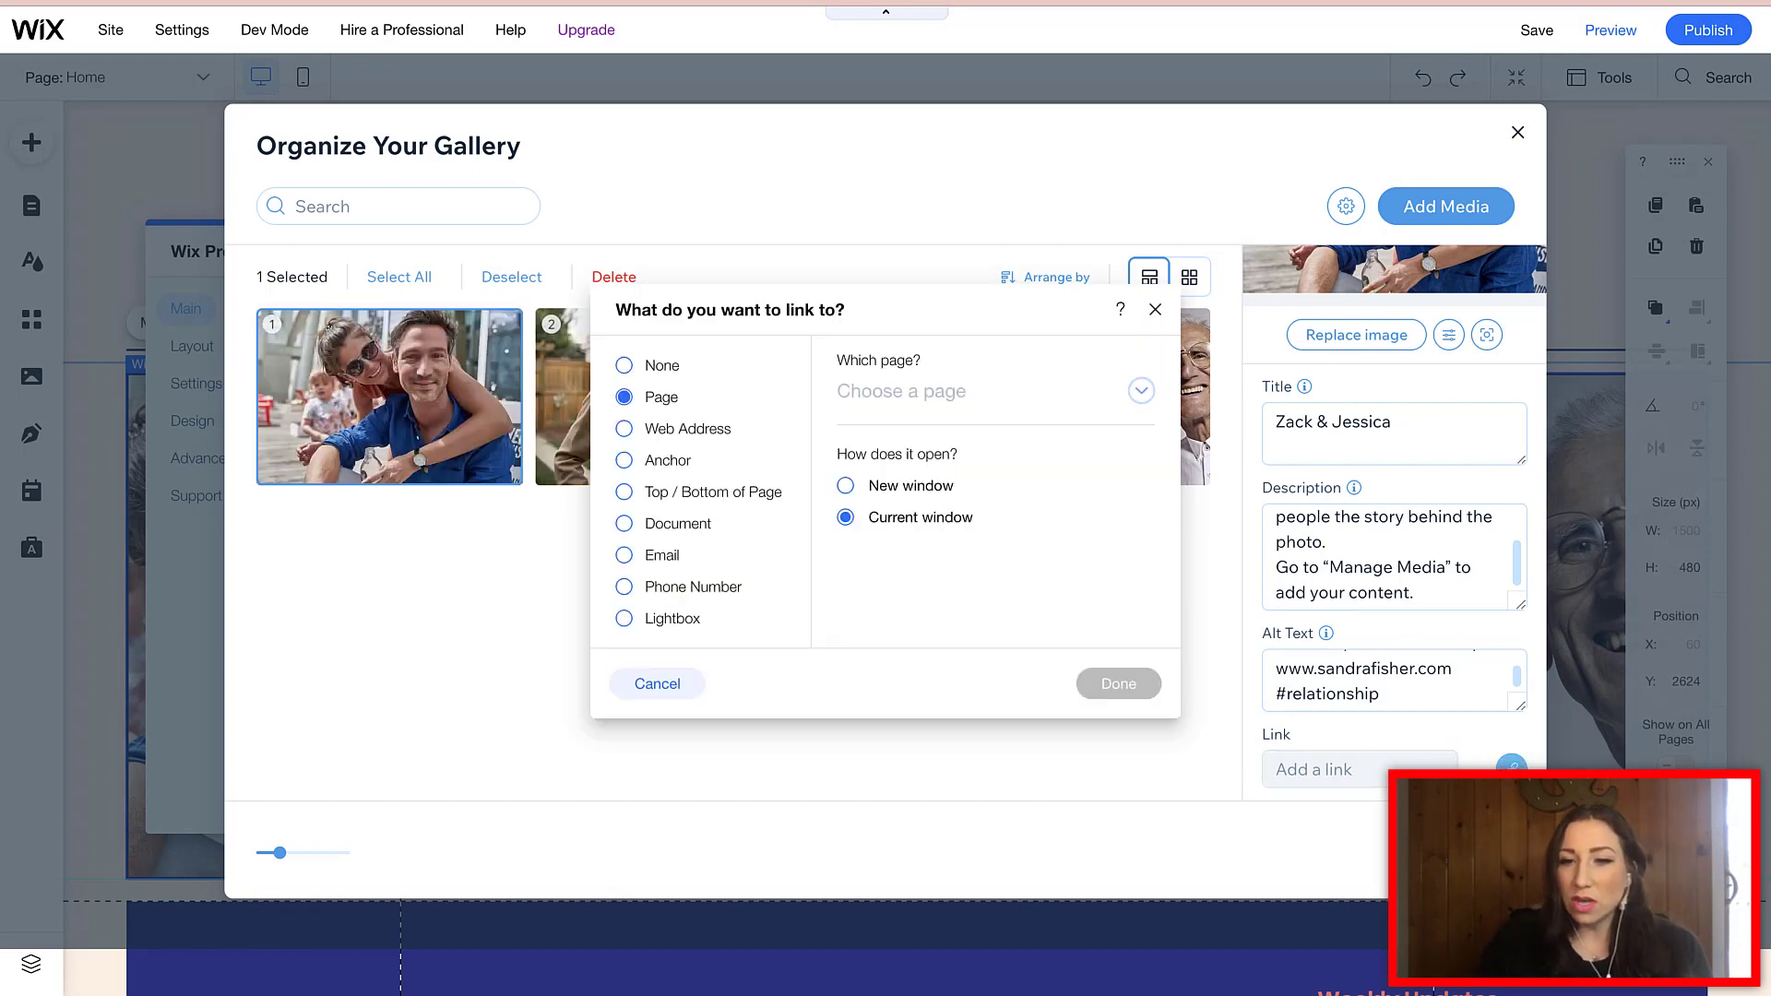
pyautogui.click(1141, 390)
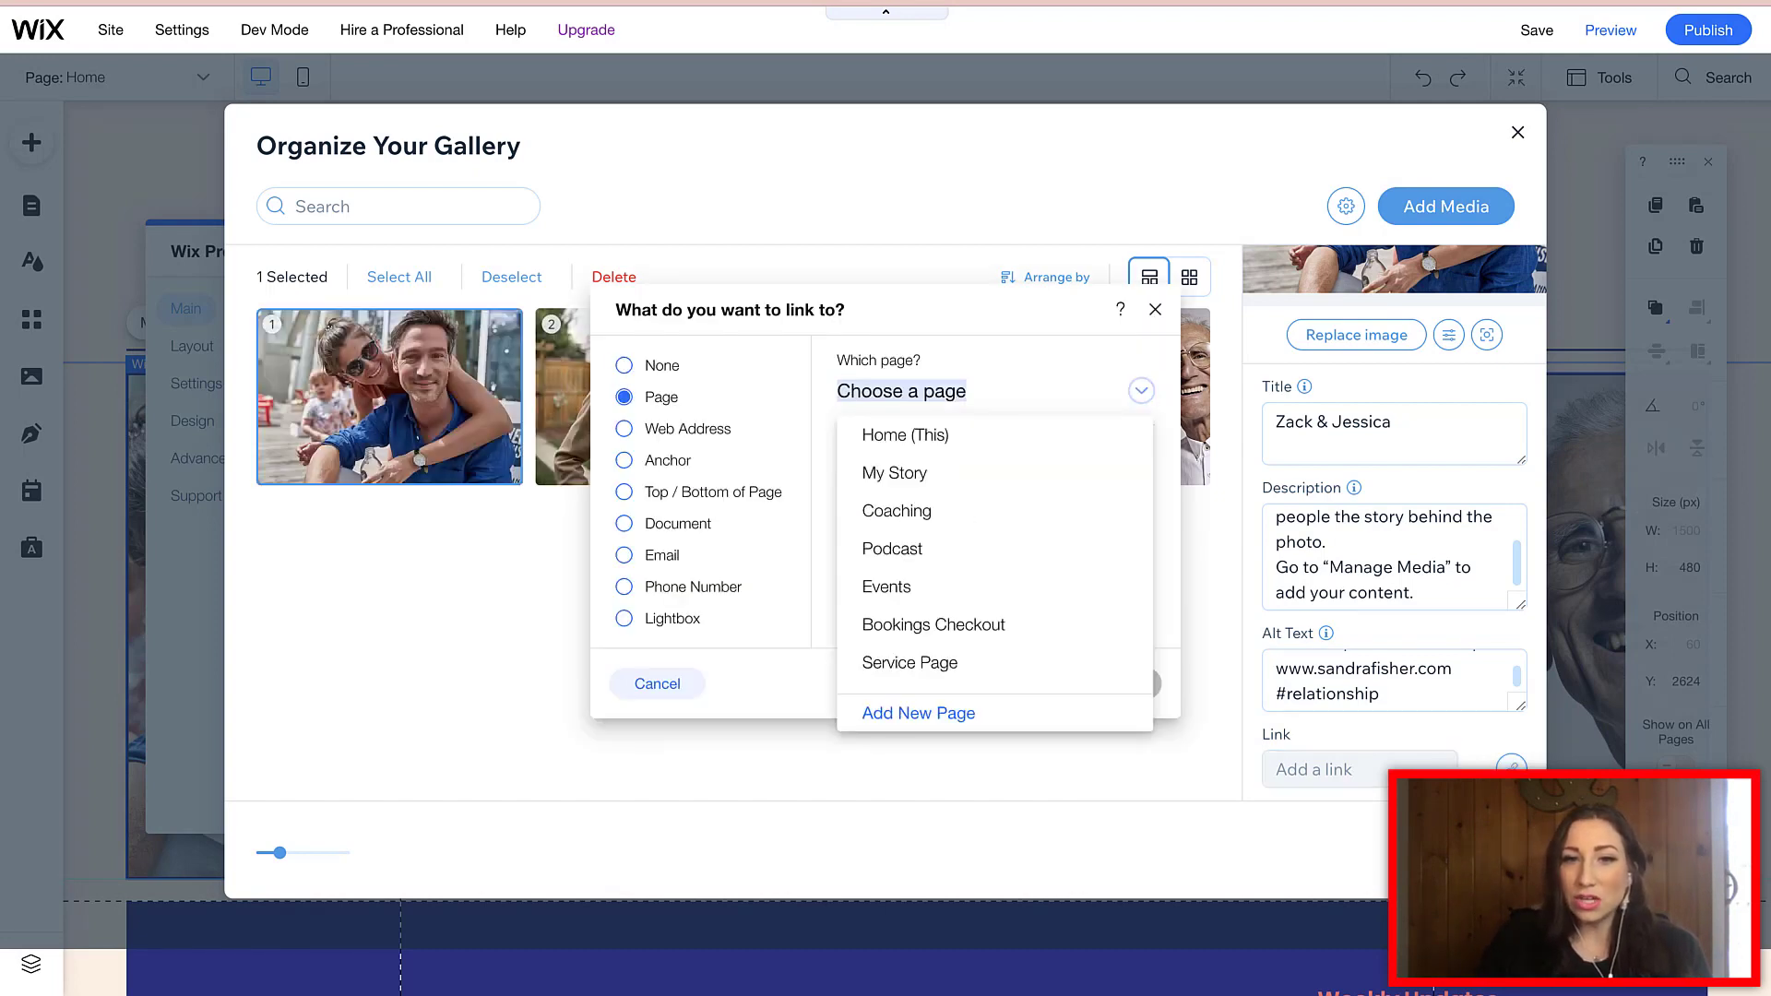
pyautogui.click(896, 435)
pyautogui.click(1119, 684)
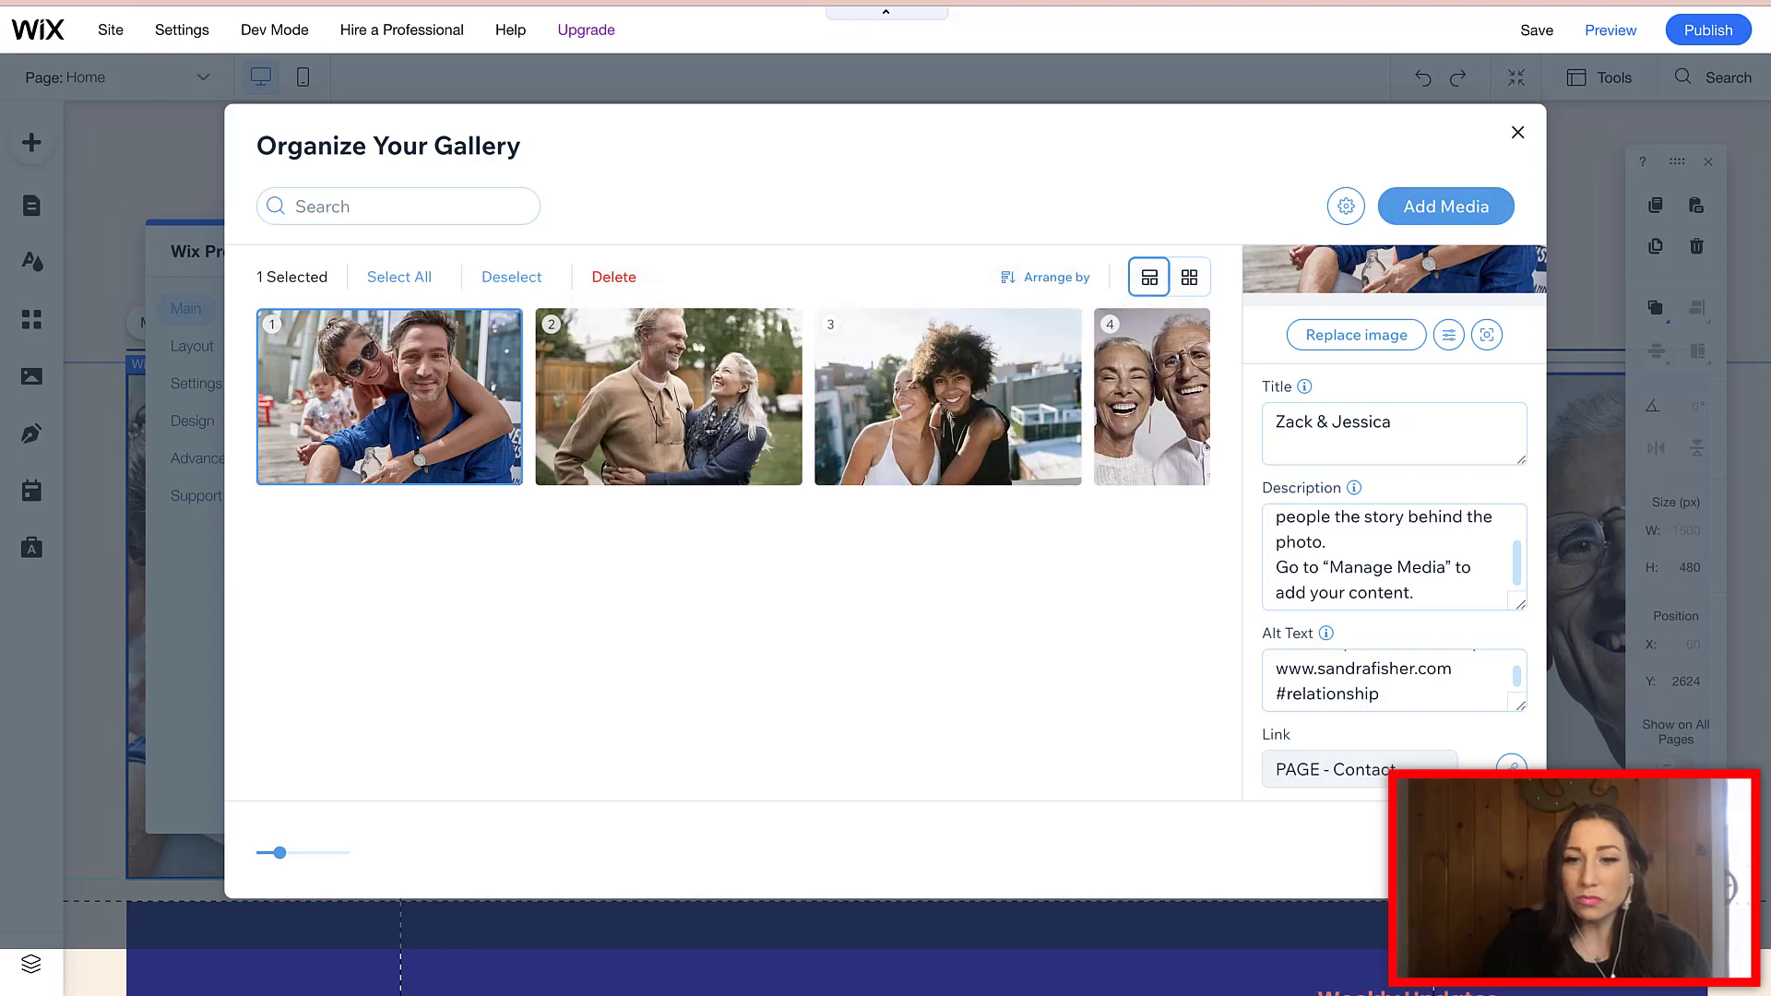
pyautogui.click(1510, 766)
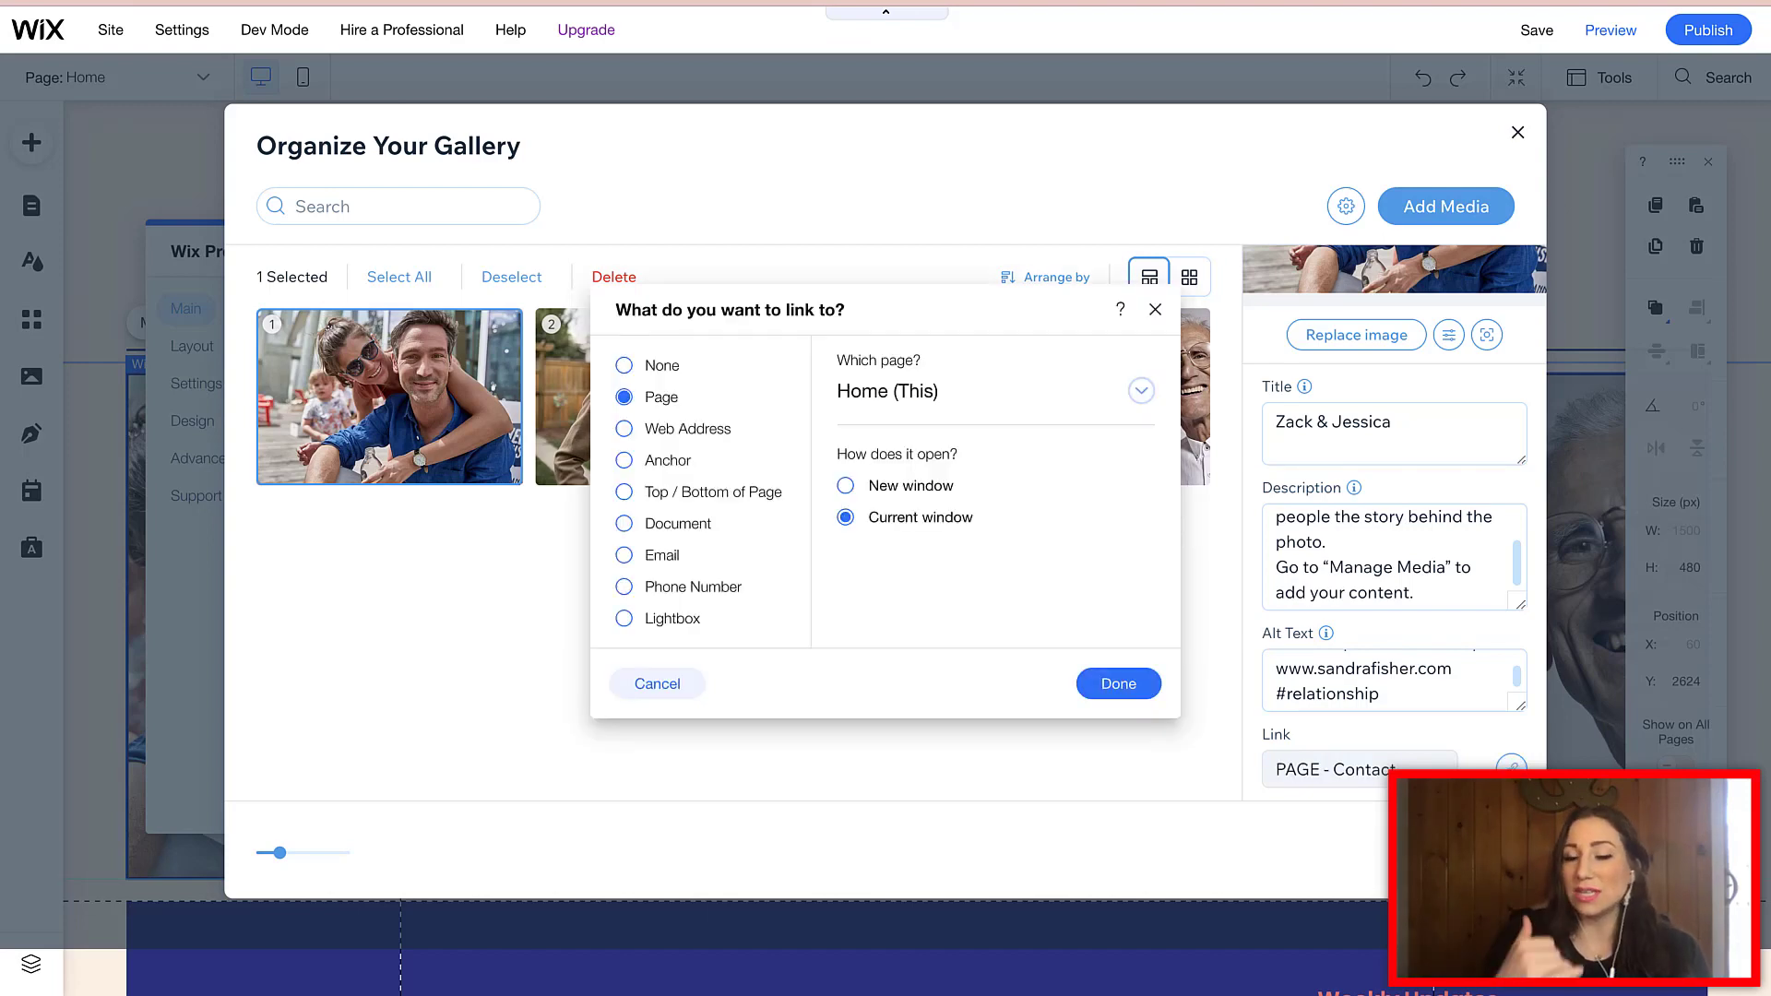
pyautogui.click(1142, 391)
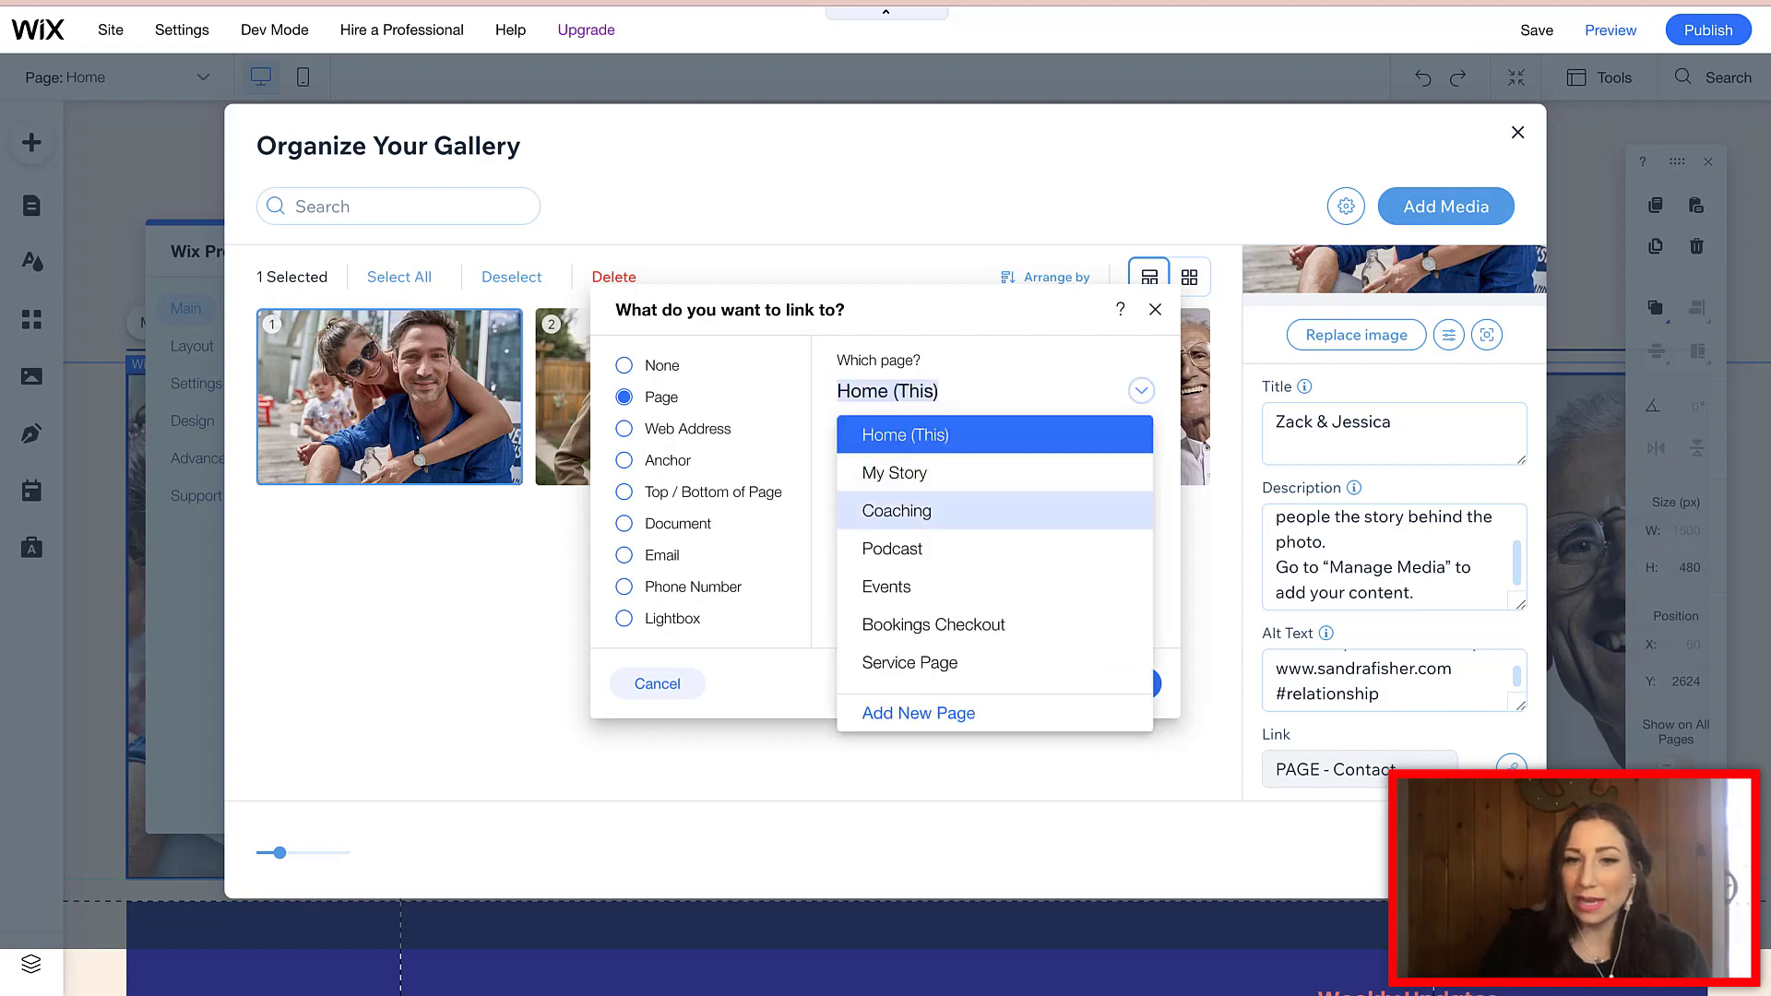
pyautogui.click(897, 510)
pyautogui.click(1119, 684)
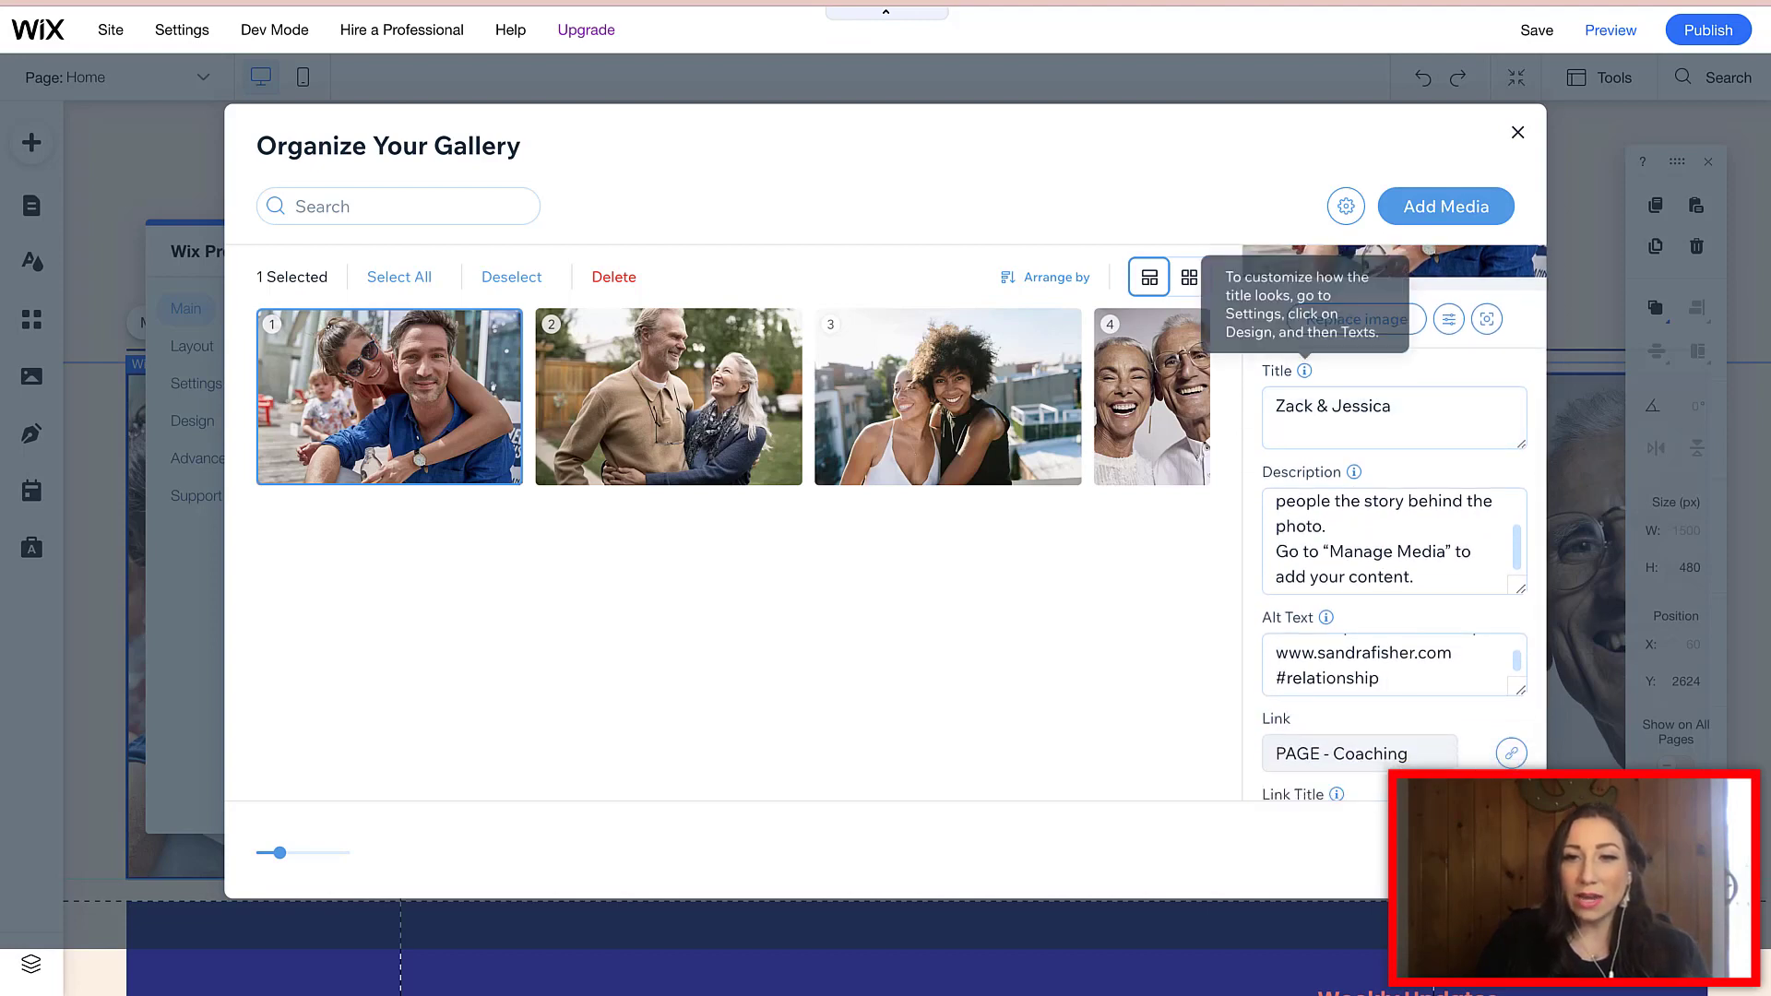
# - Close Organize Your Gallery and the Wix Pro Gallery settings panel
pyautogui.moveTo(1354, 471)
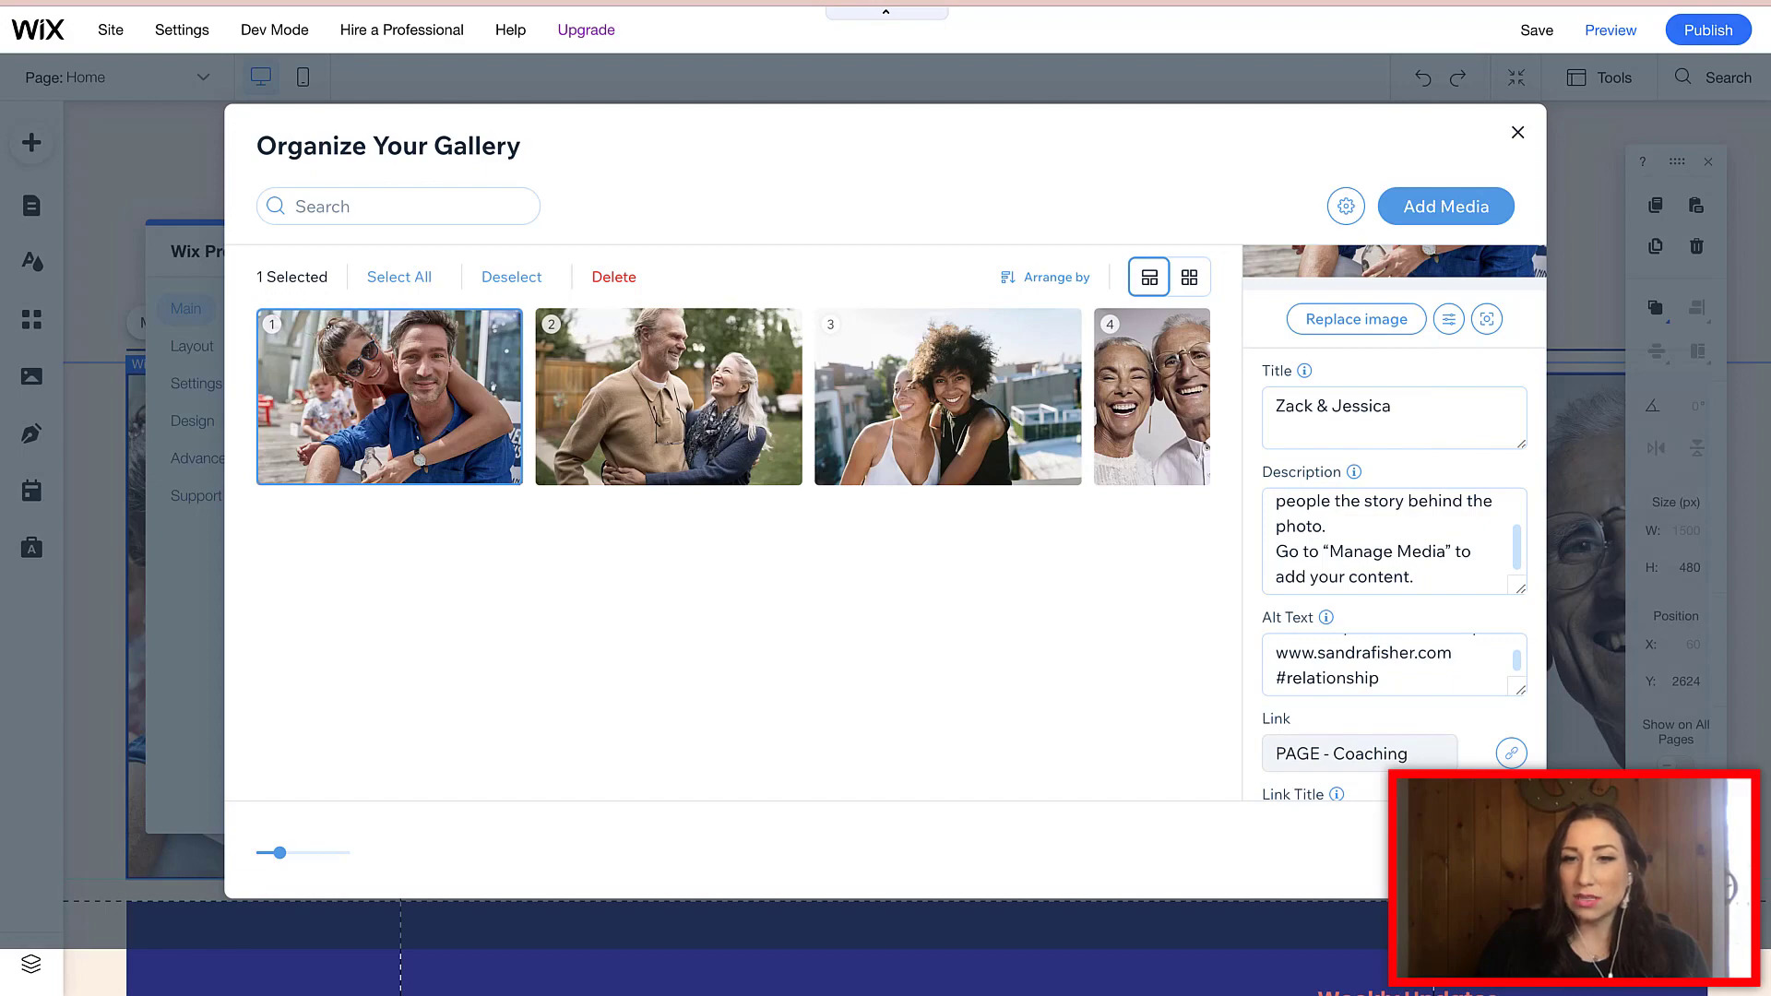
pyautogui.press('Escape')
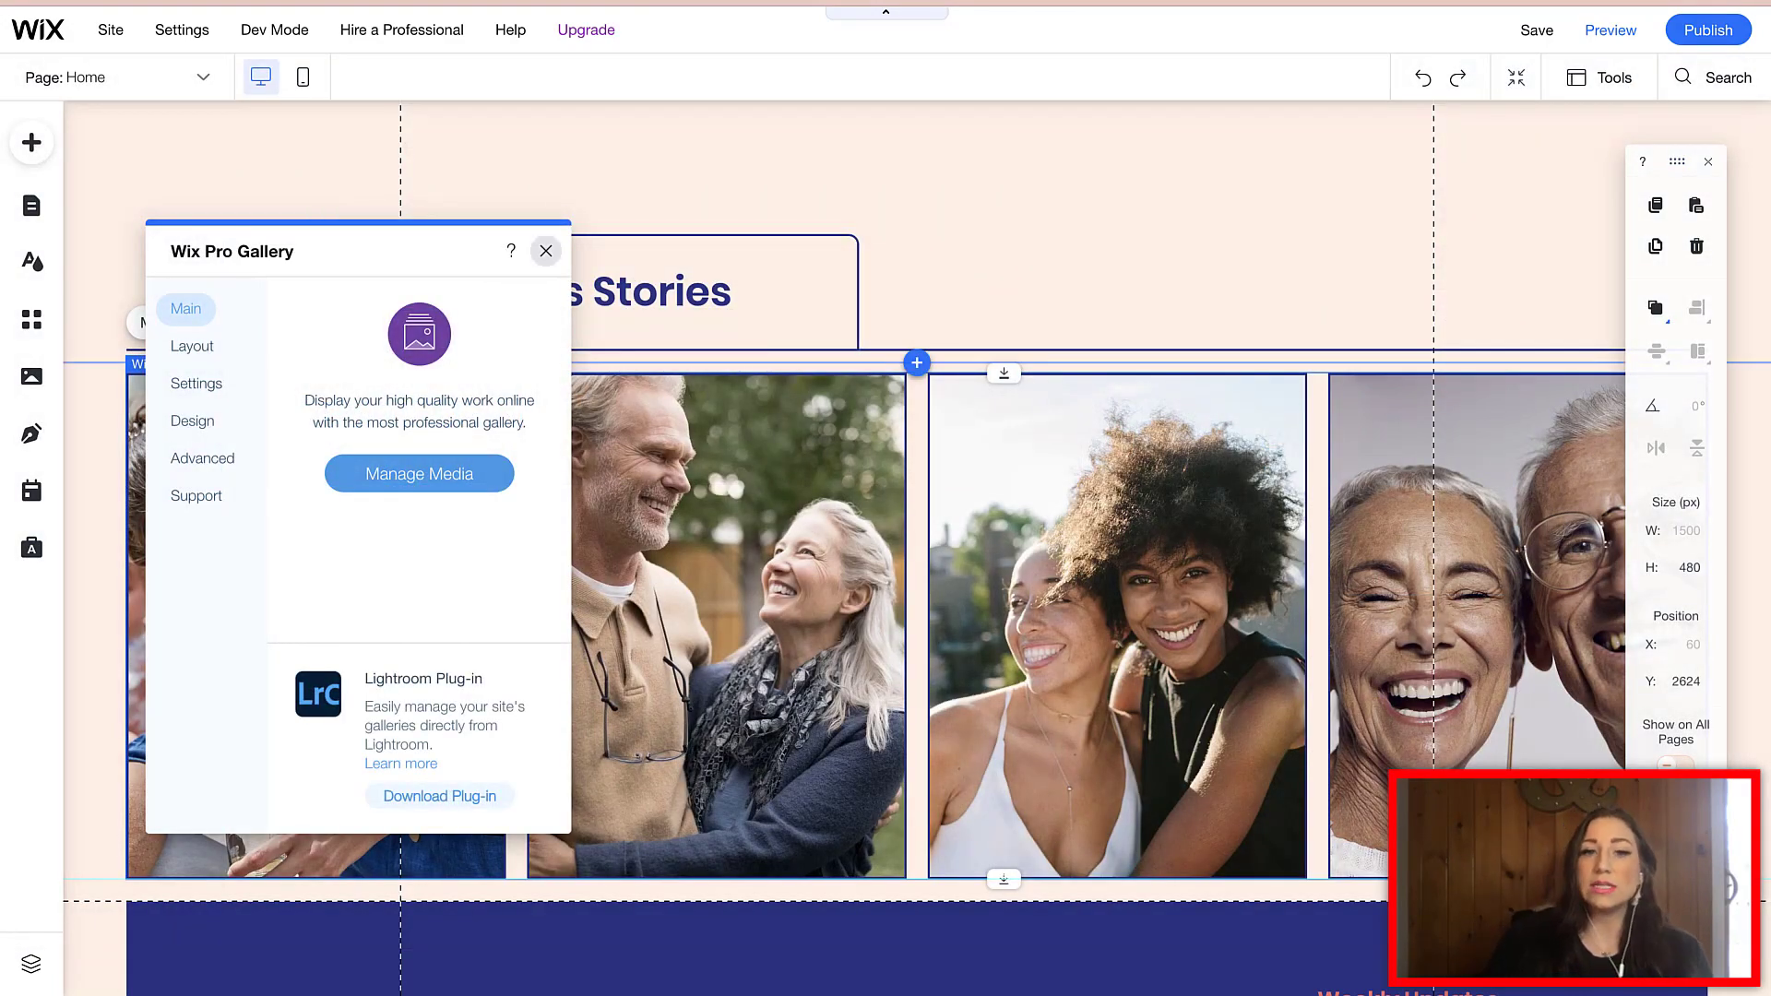
pyautogui.press('Escape')
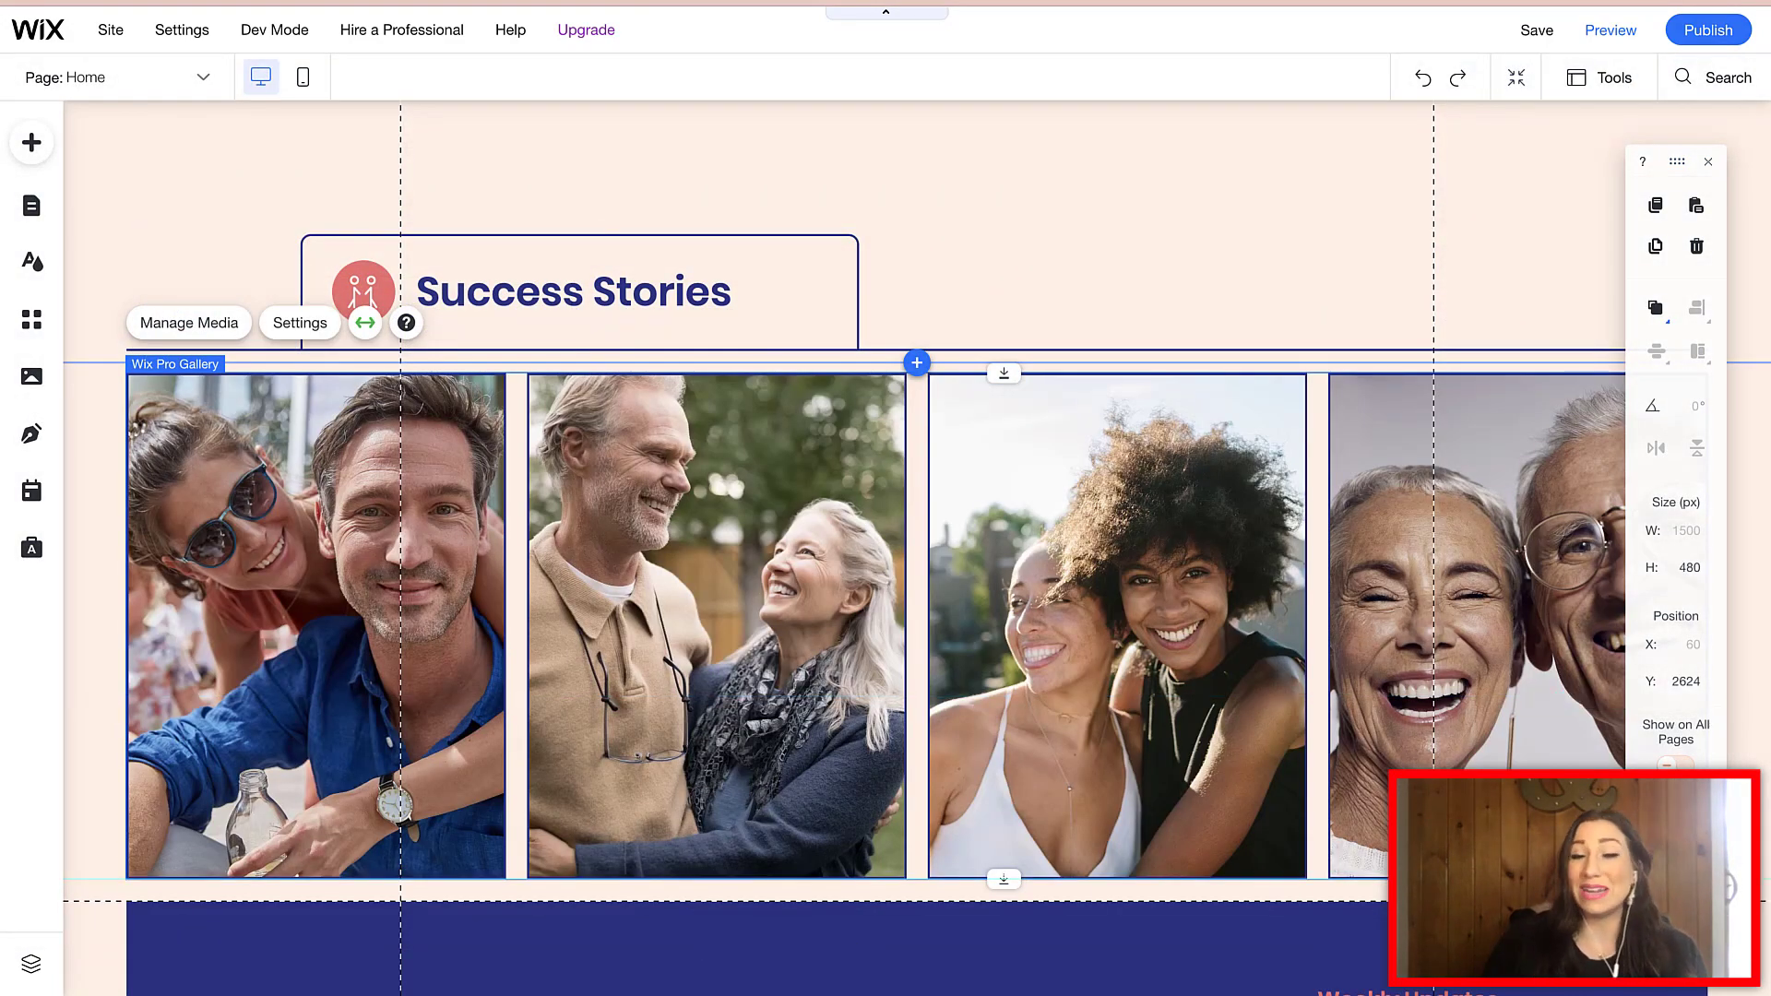